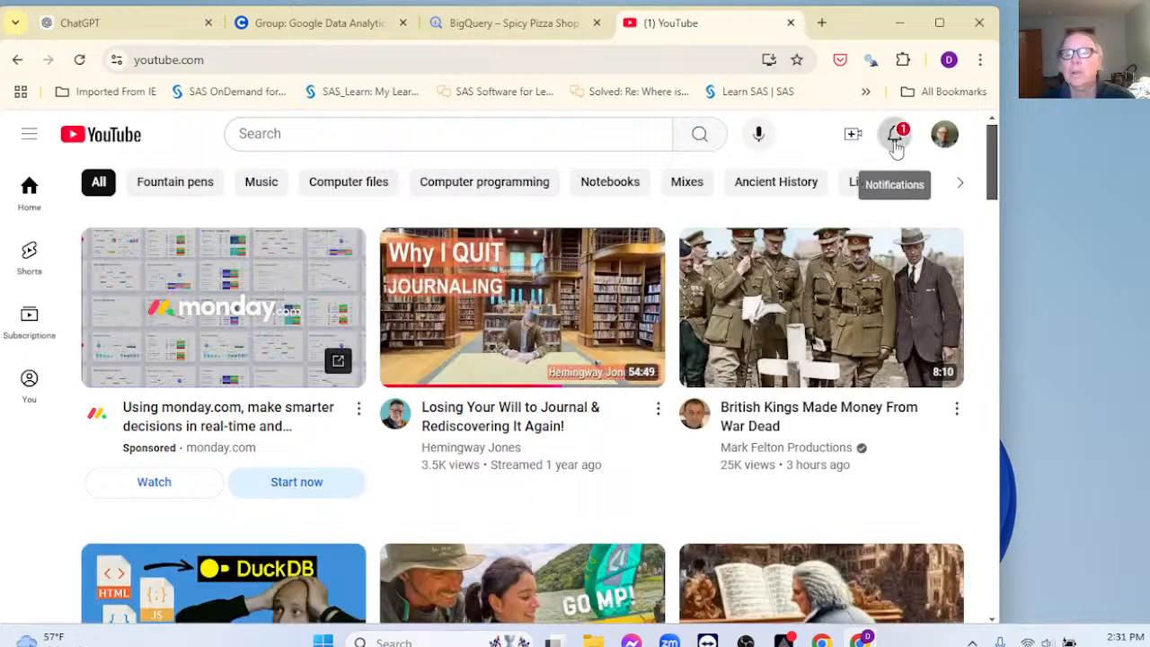
Step: Glance at YouTube notifications, then go live and open the capstone stream's control room
click(895, 137)
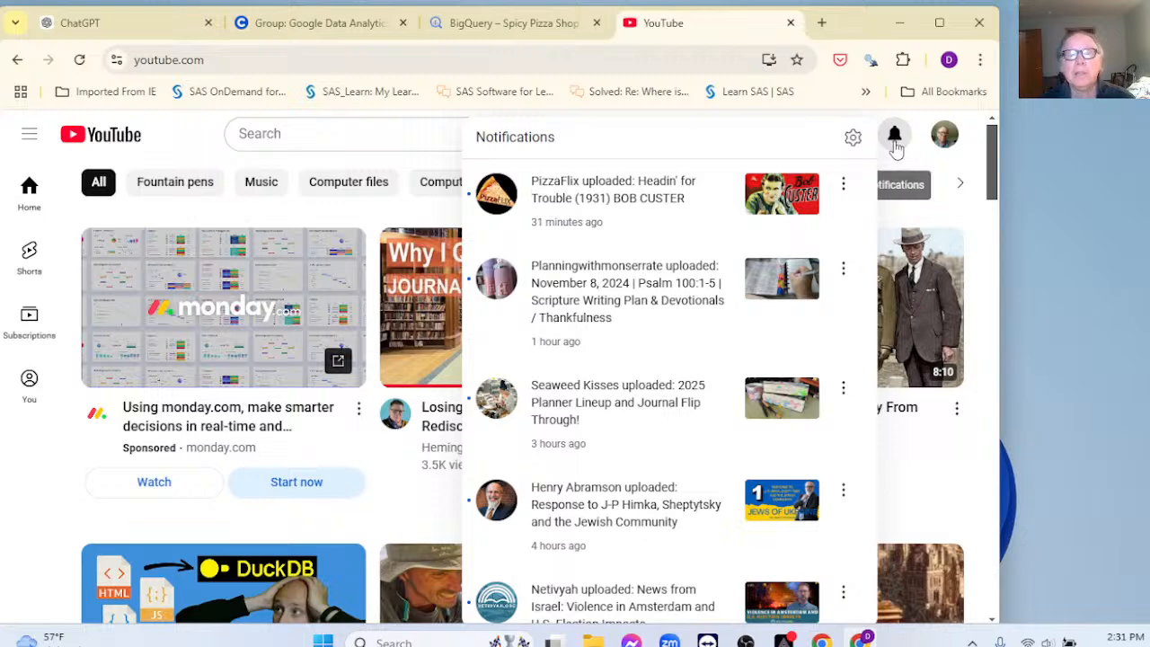
click(971, 160)
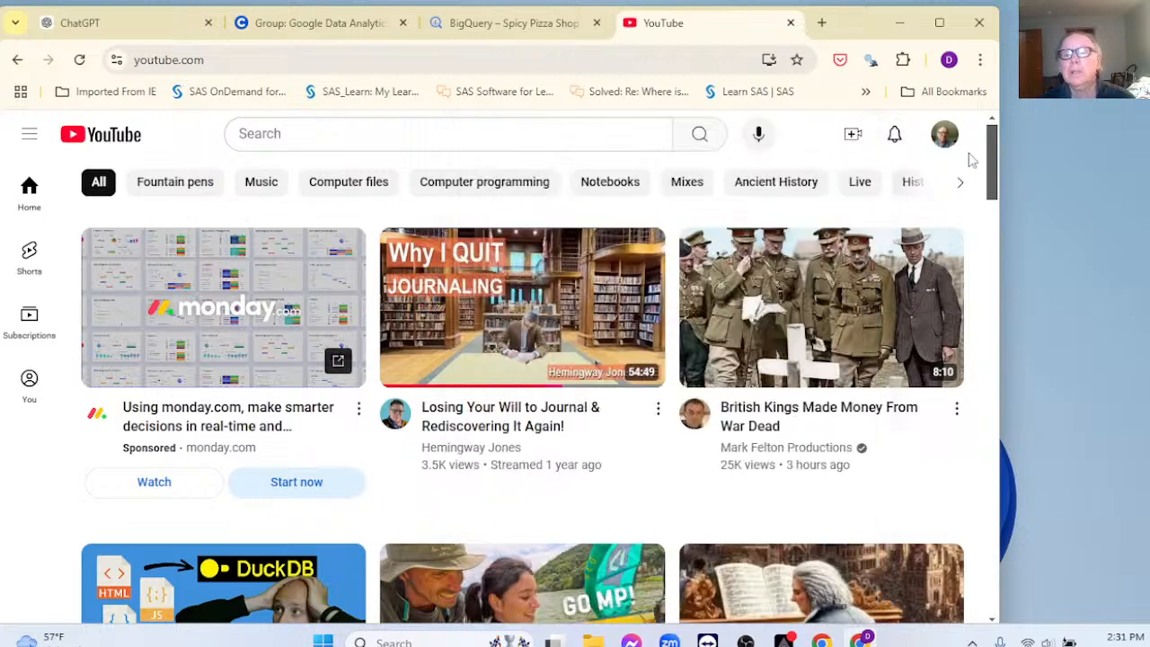
click(852, 134)
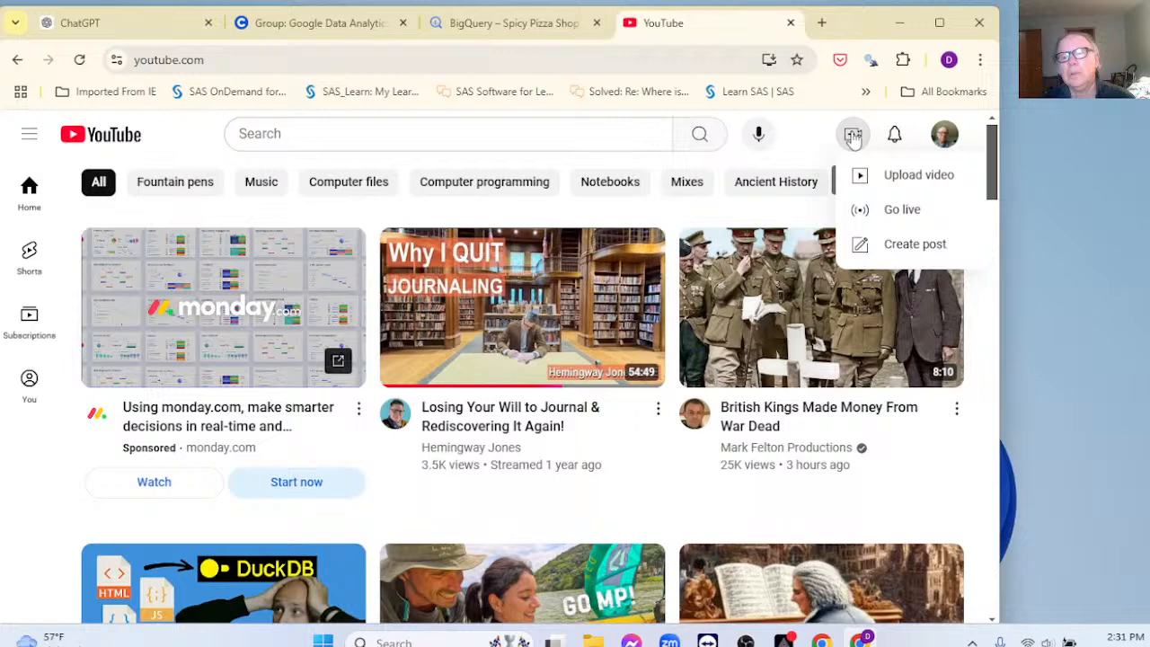
click(865, 208)
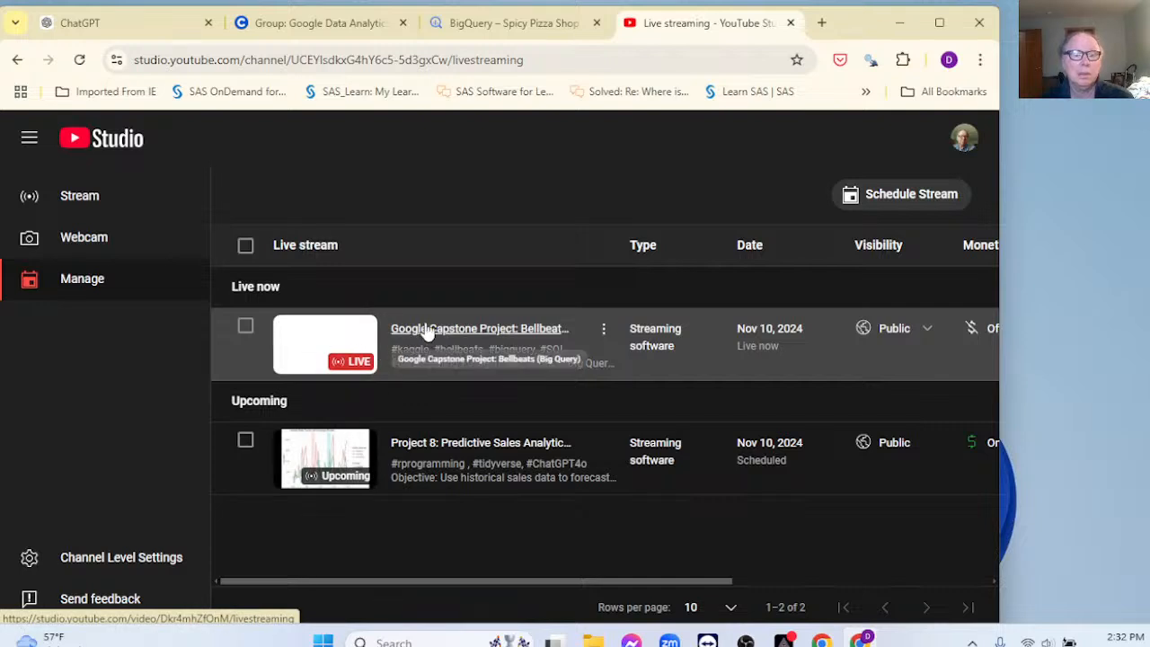
click(425, 329)
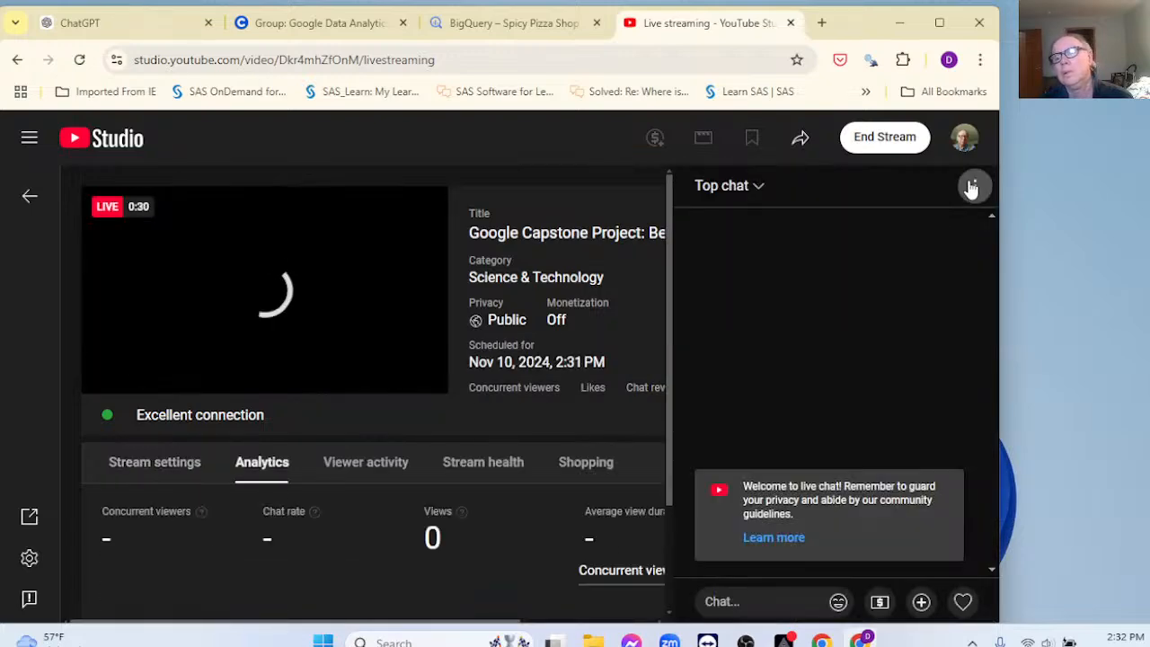
Step: Pop the live chat out into its own window, narrowed and moved to the right
click(973, 186)
click(861, 384)
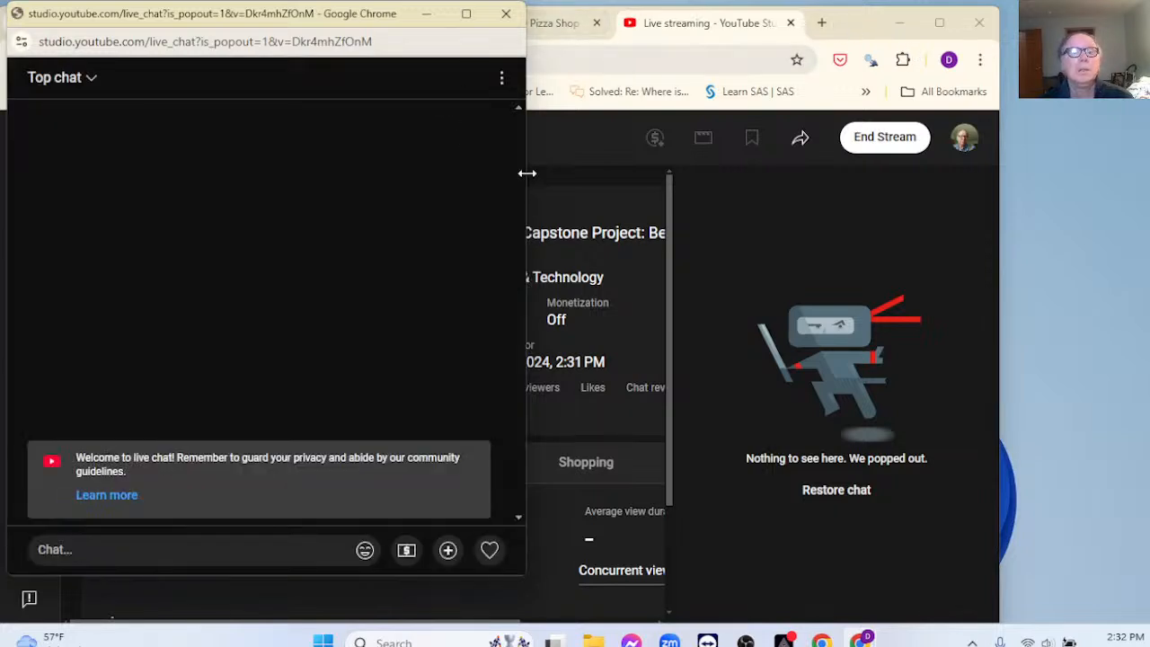
drag(526, 173, 251, 179)
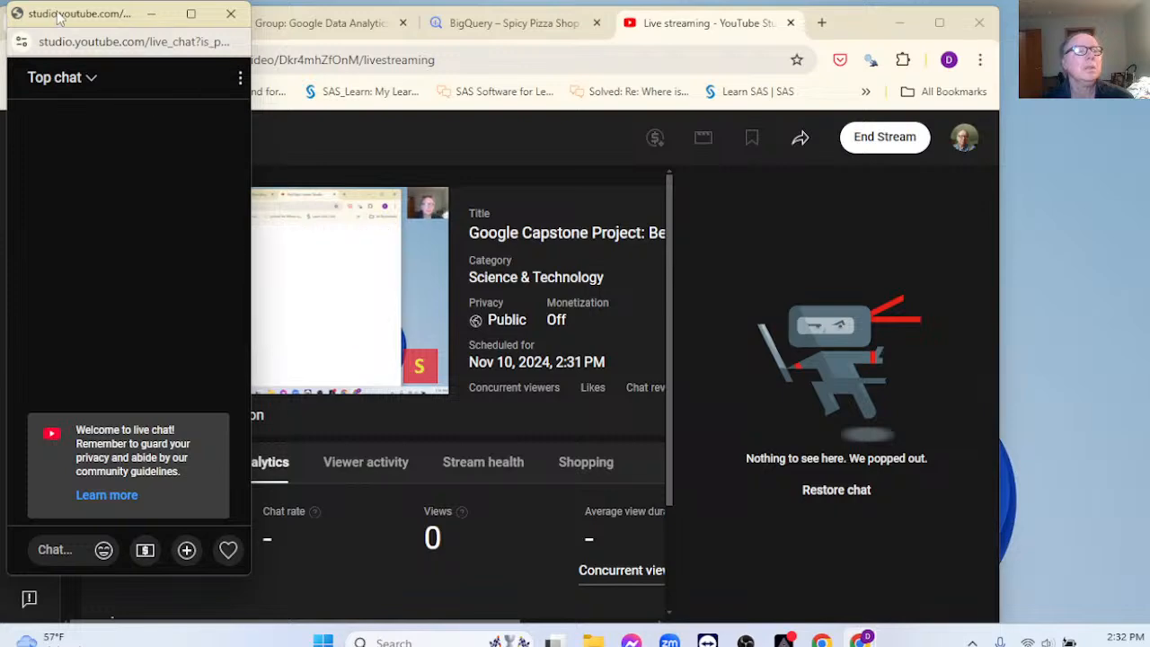
drag(59, 16, 967, 33)
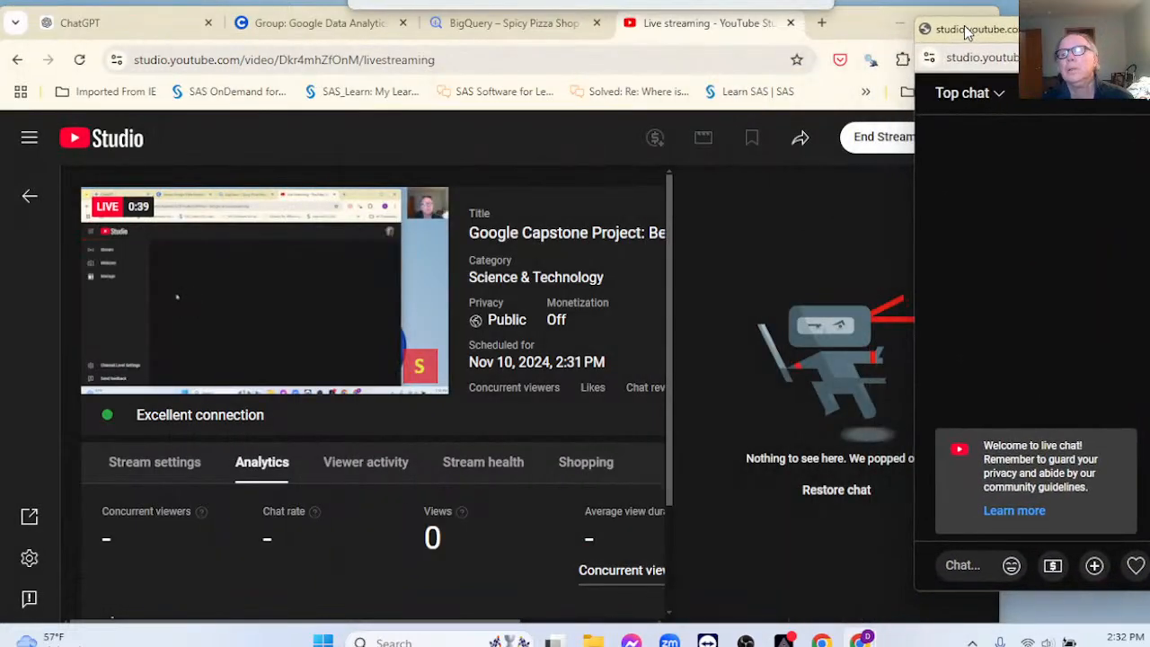
Step: Restore the chat pop-out to a small window and fit it narrower and taller at the right edge
double_click(967, 31)
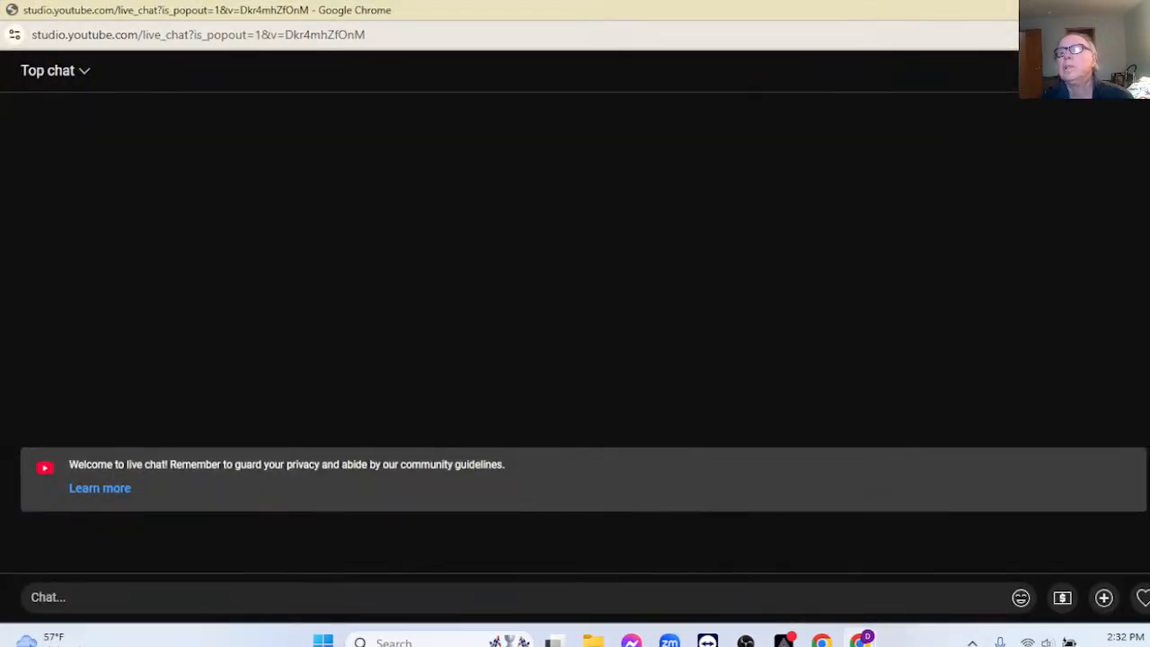
click(1108, 11)
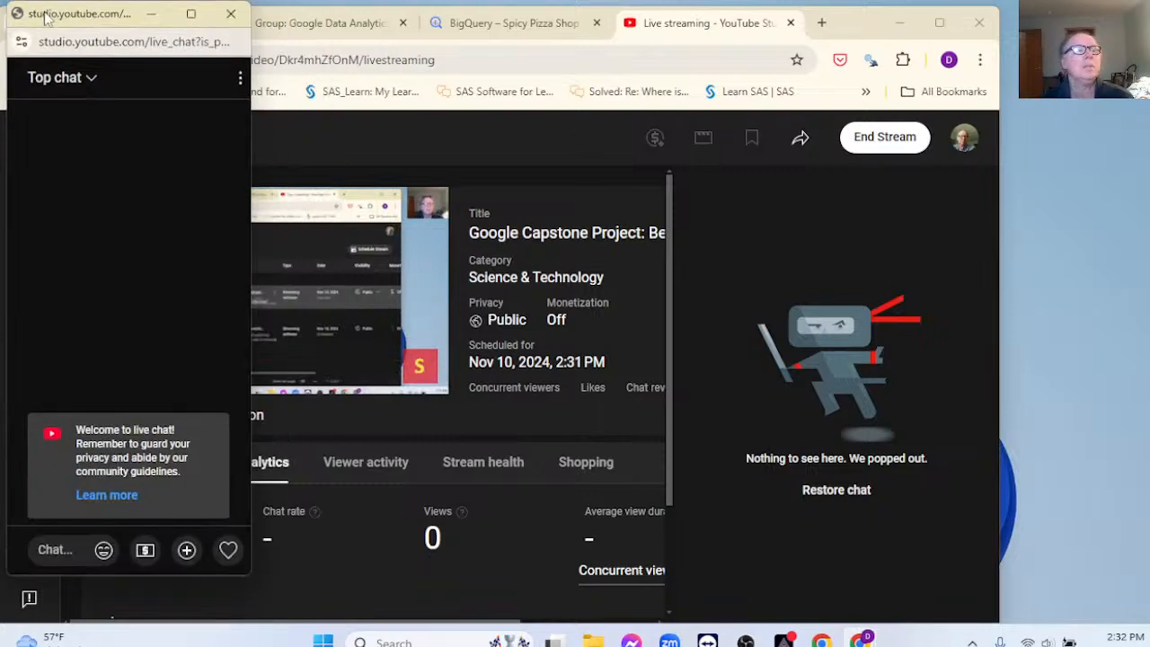
drag(46, 19, 967, 23)
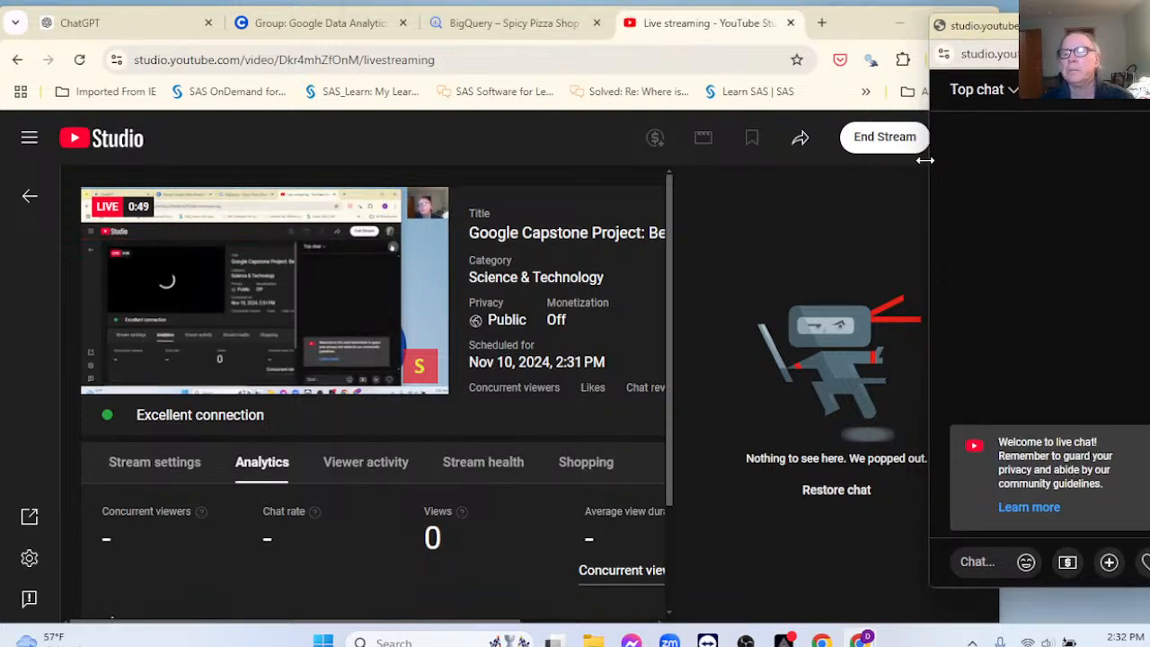
drag(928, 161, 999, 165)
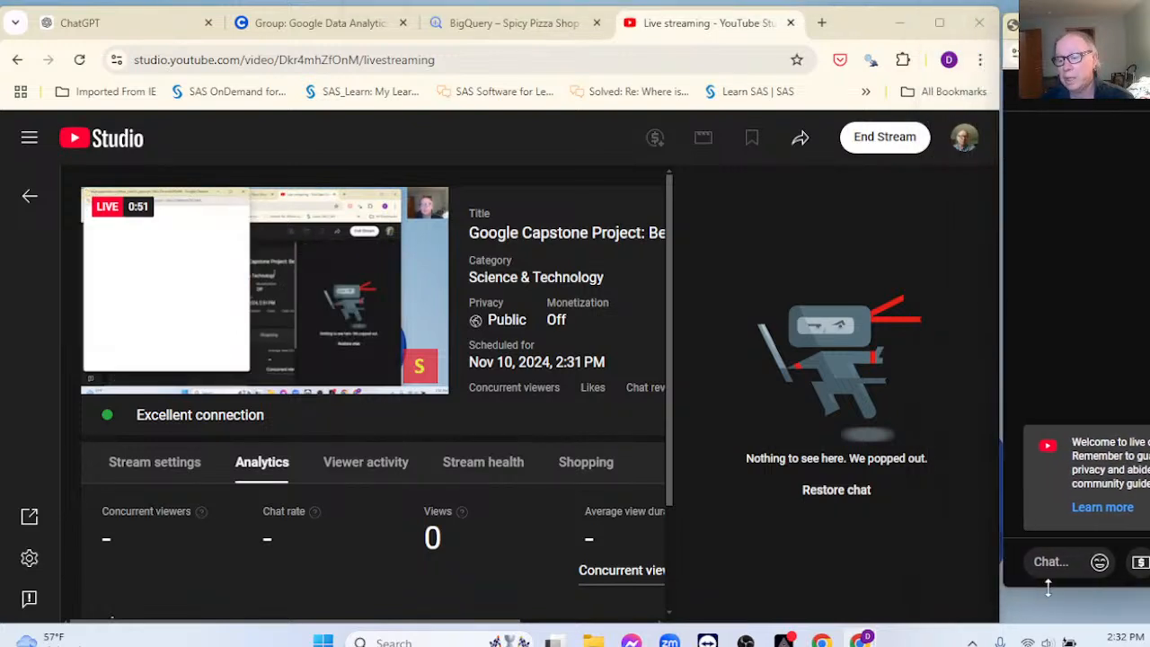
drag(1047, 588, 1047, 621)
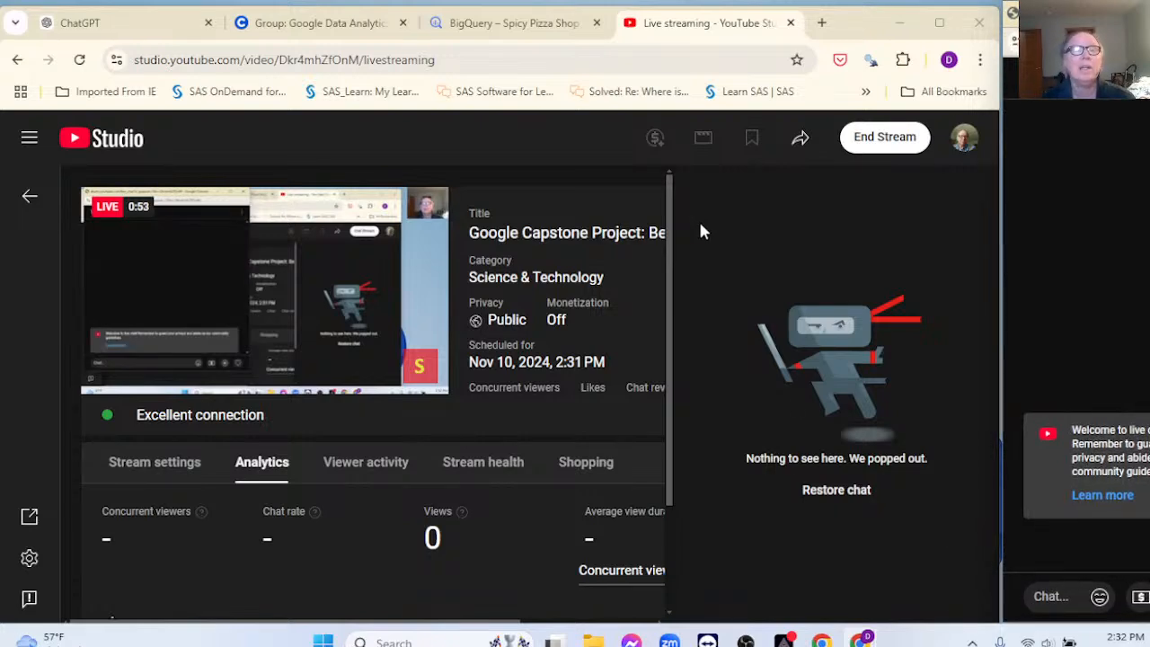
click(314, 23)
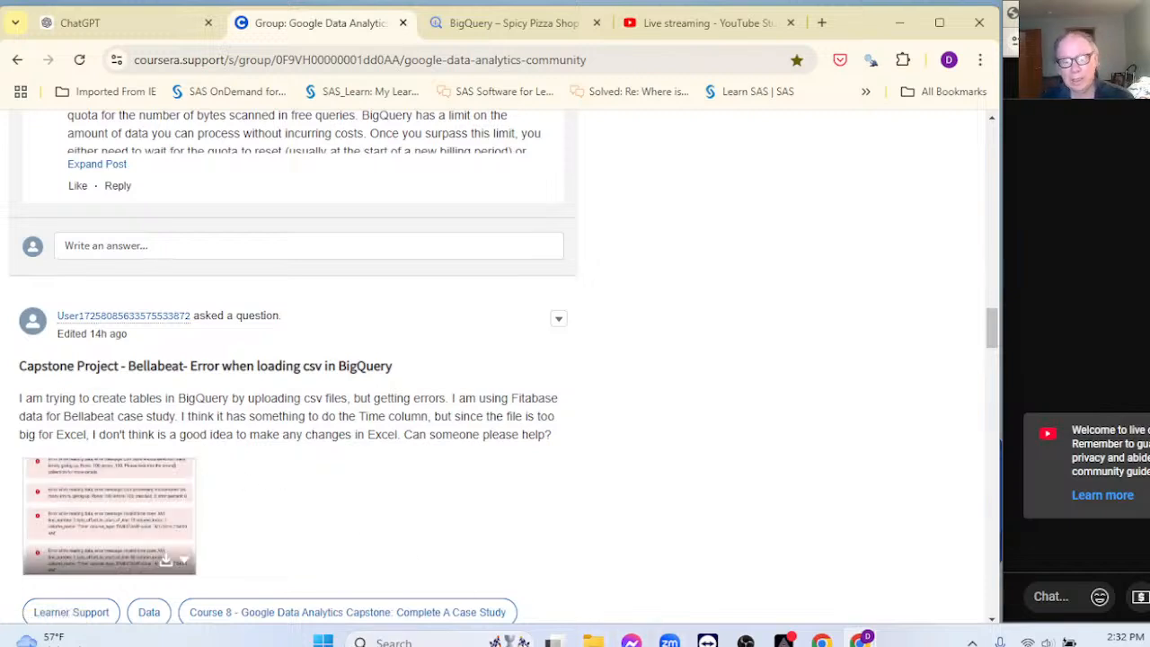
Step: After reading the Bellabeat CSV upload question, bring up File Explorer
click(593, 642)
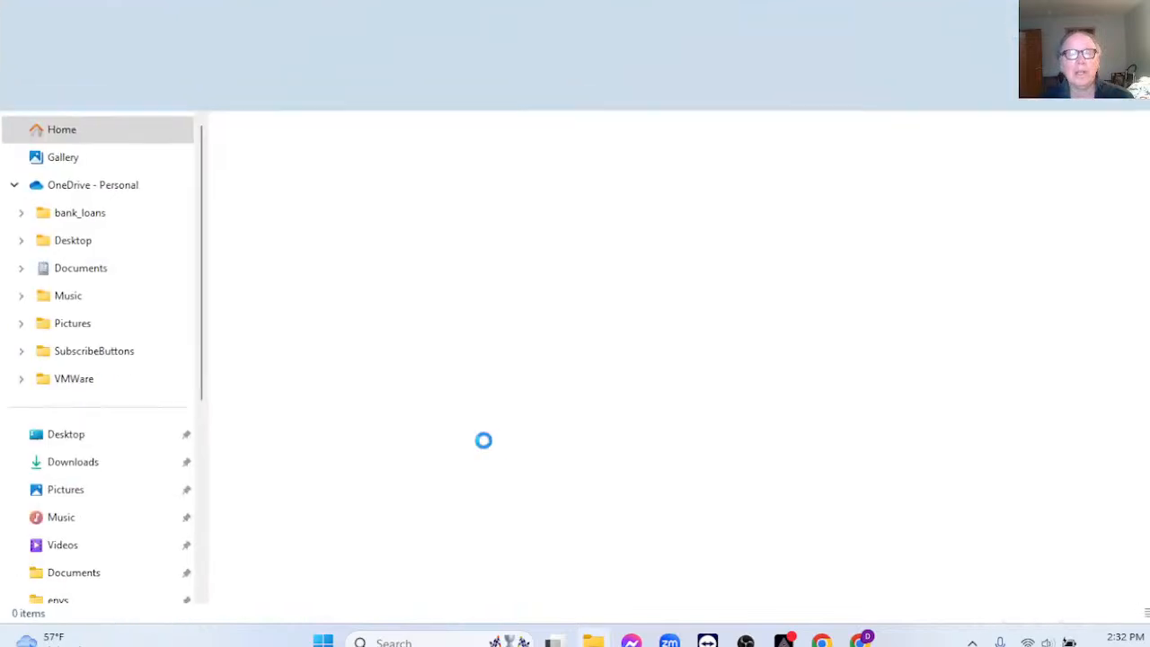
Step: Go to Downloads > archive > Fitabase Data 4.12.16-5.12.16
click(98, 464)
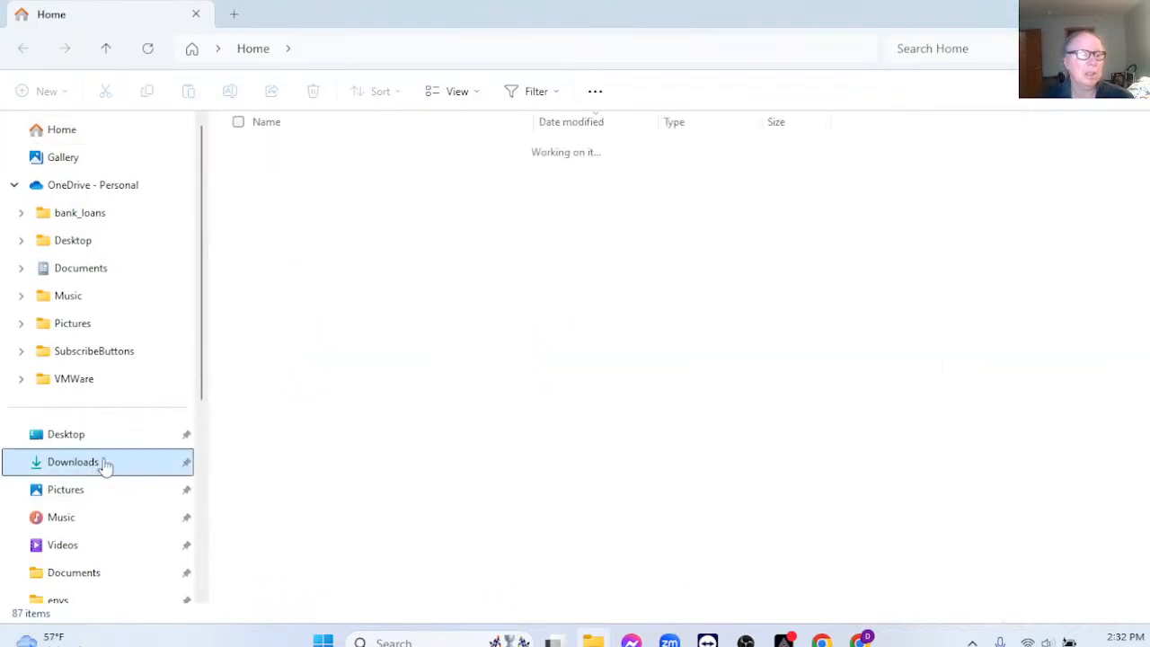
double_click(286, 204)
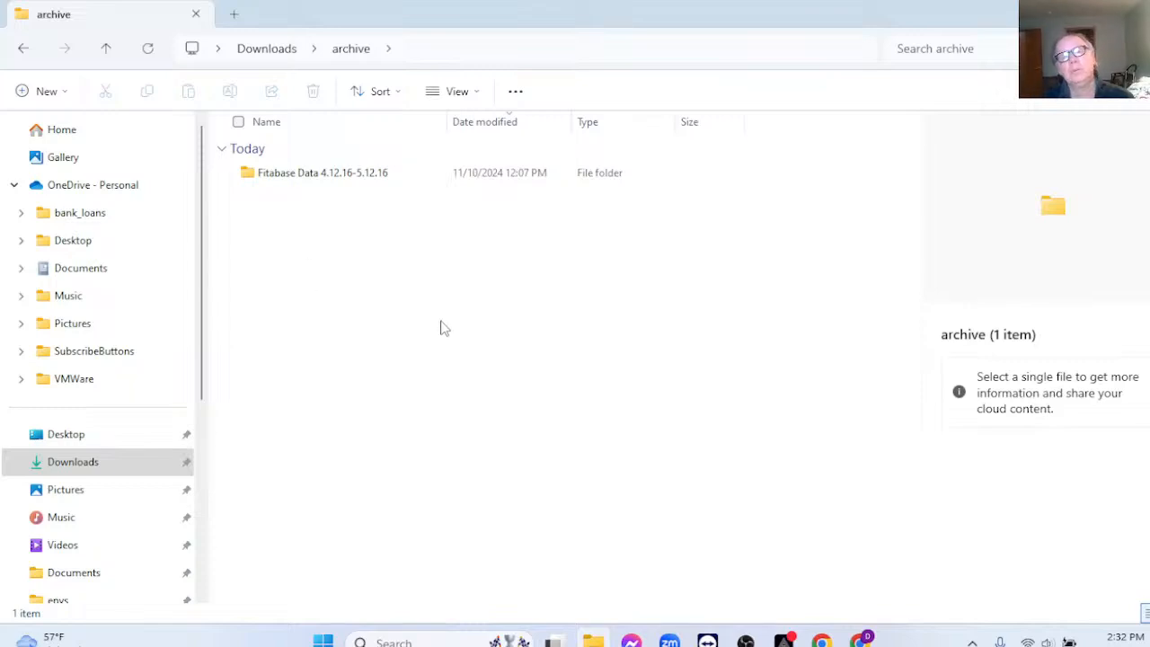
double_click(300, 174)
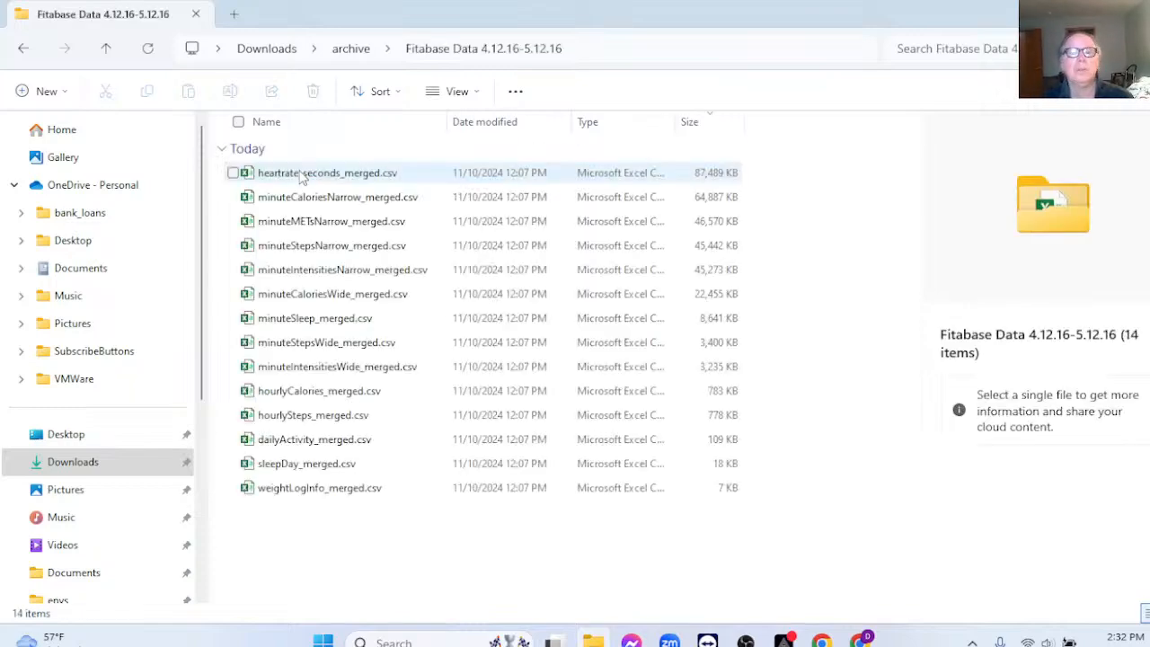
Step: Try heartrate_seconds_merged.csv in Excel, dismiss the too-large warning and close Excel
click(302, 174)
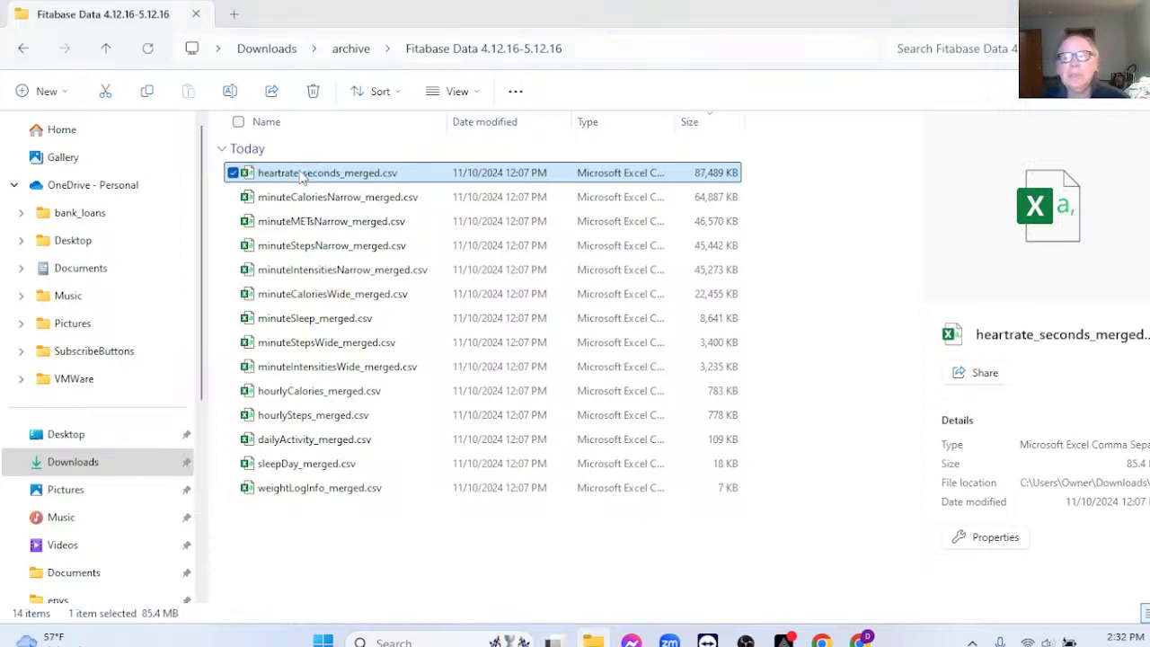
double_click(302, 174)
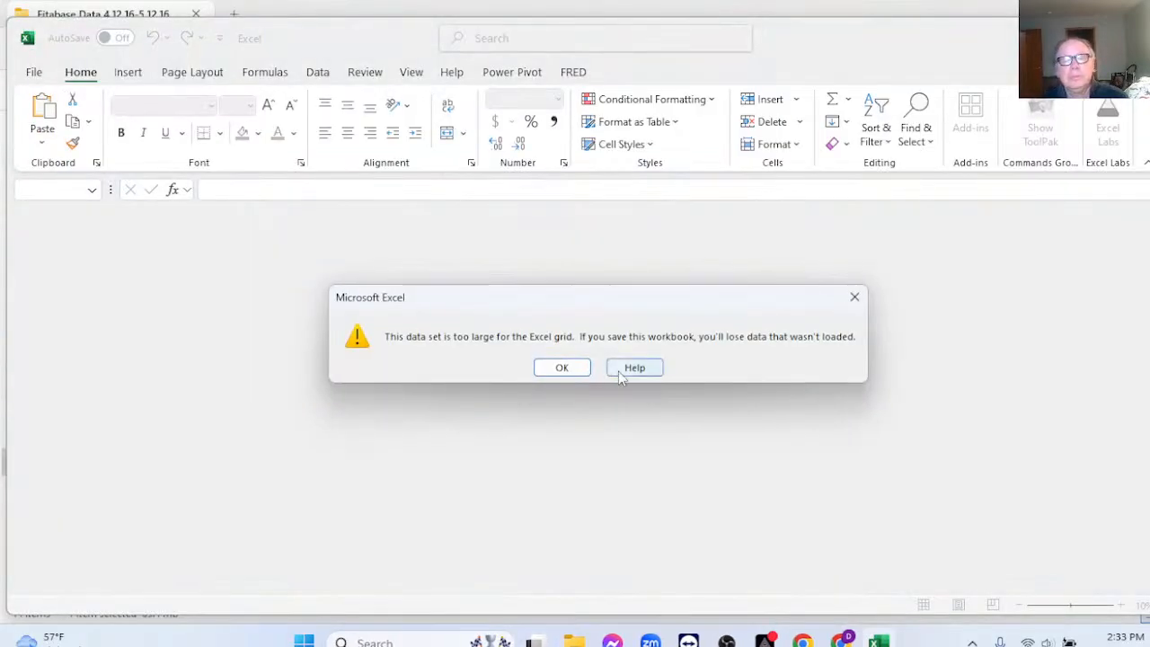
click(573, 366)
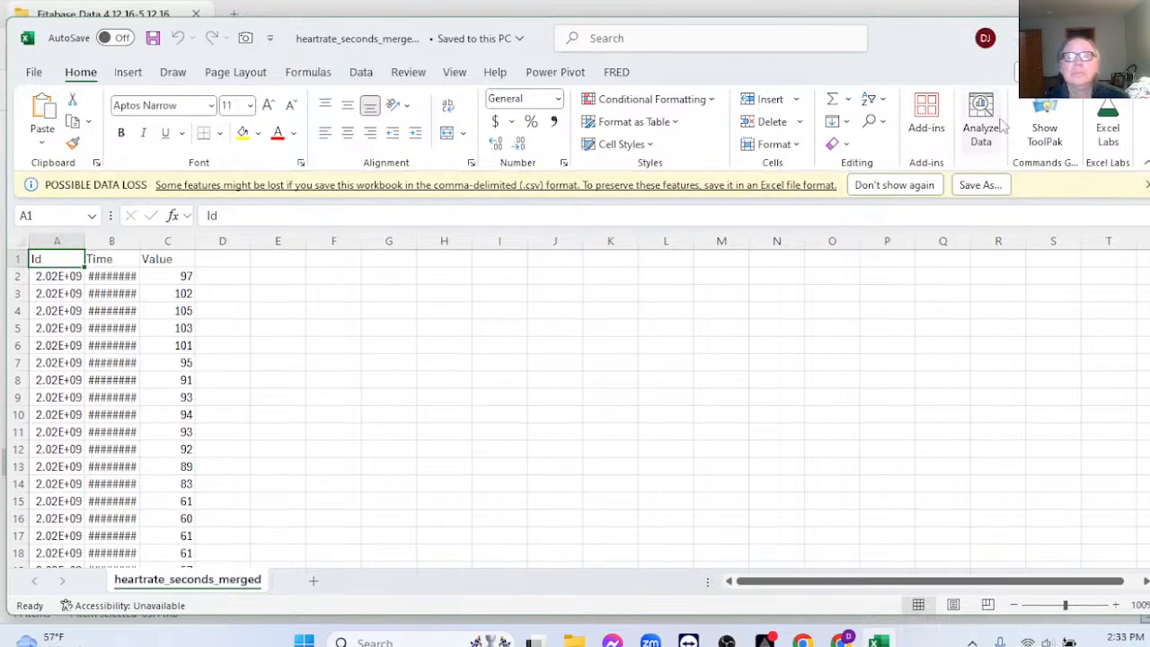
click(1137, 37)
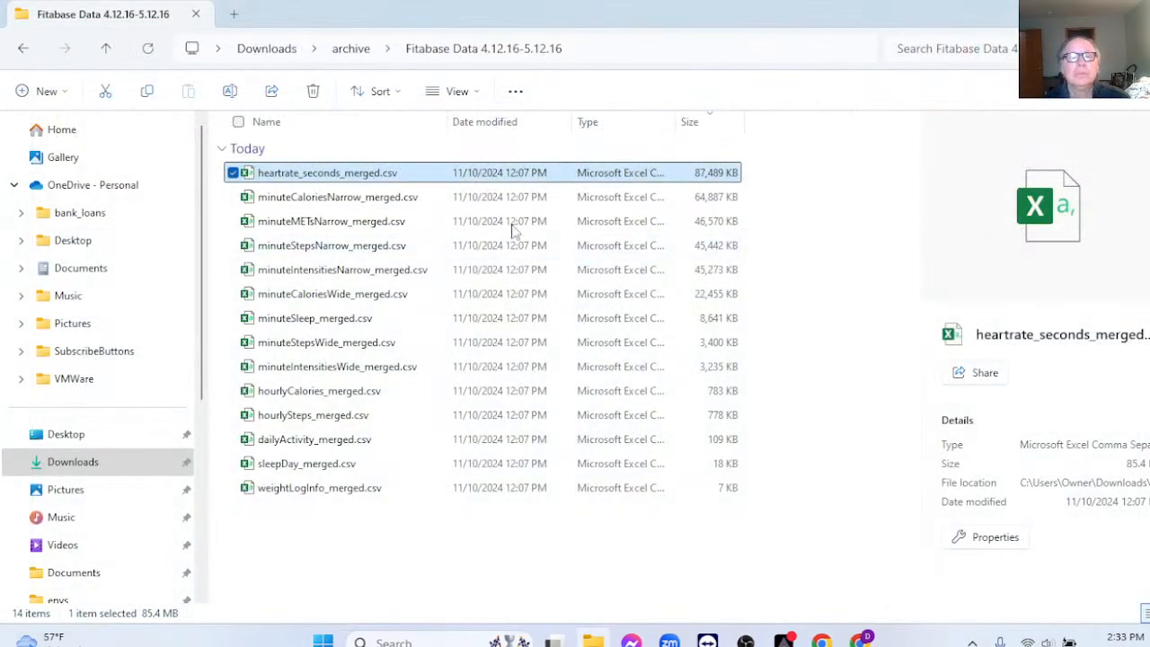
right_click(366, 180)
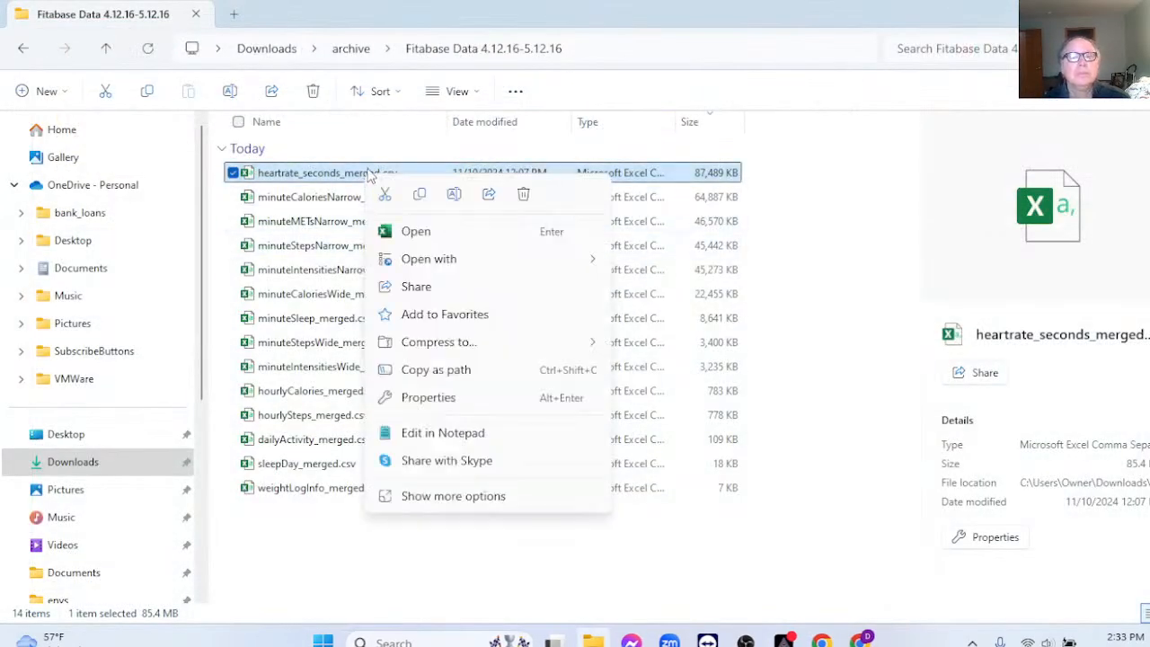
Step: Open heartrate_seconds_merged.csv in Notepad, inspect the first rows' Id and date-time with AM, then close it
click(473, 433)
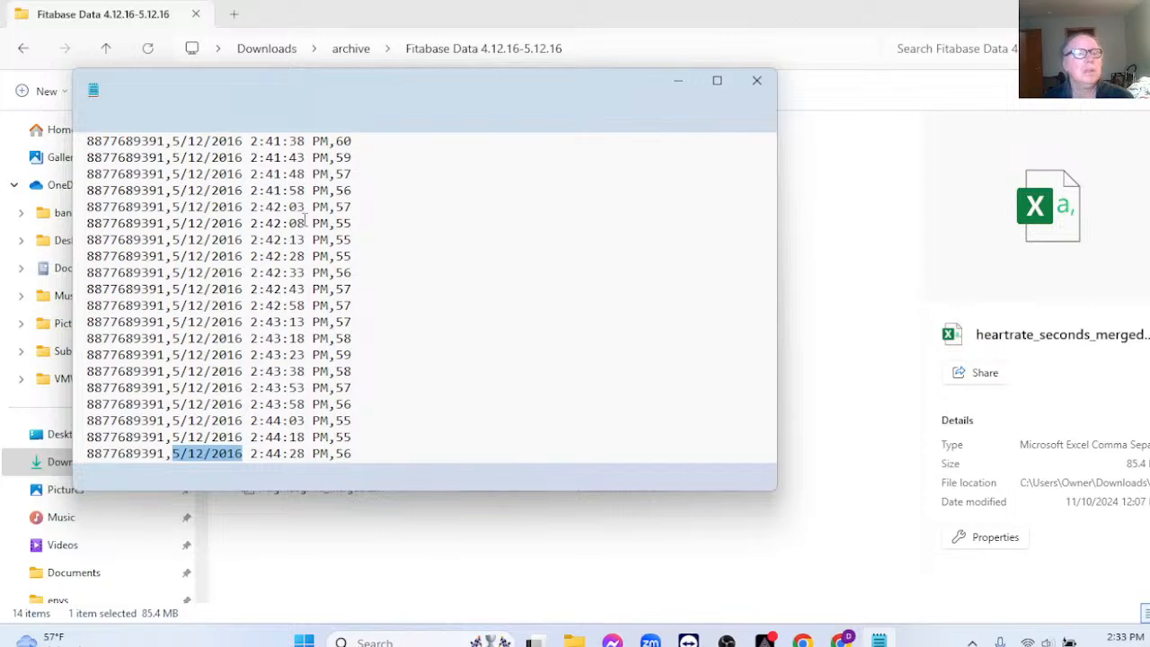
scroll(306, 203, up, 4)
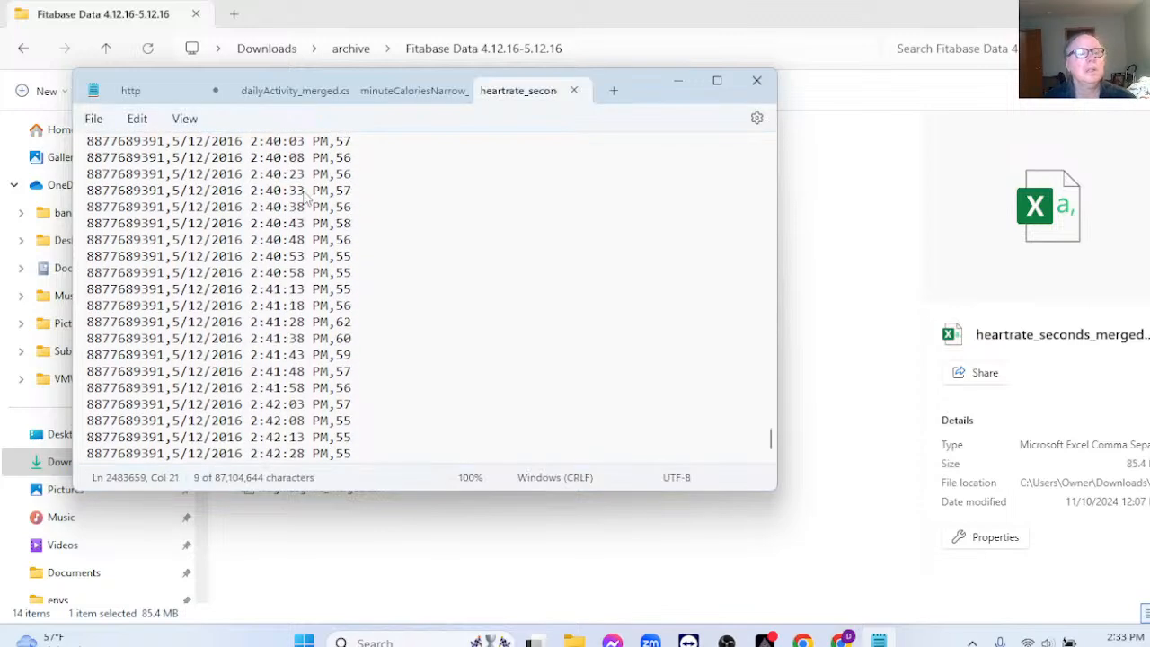
scroll(467, 264, up, 2)
drag(769, 438, 778, 141)
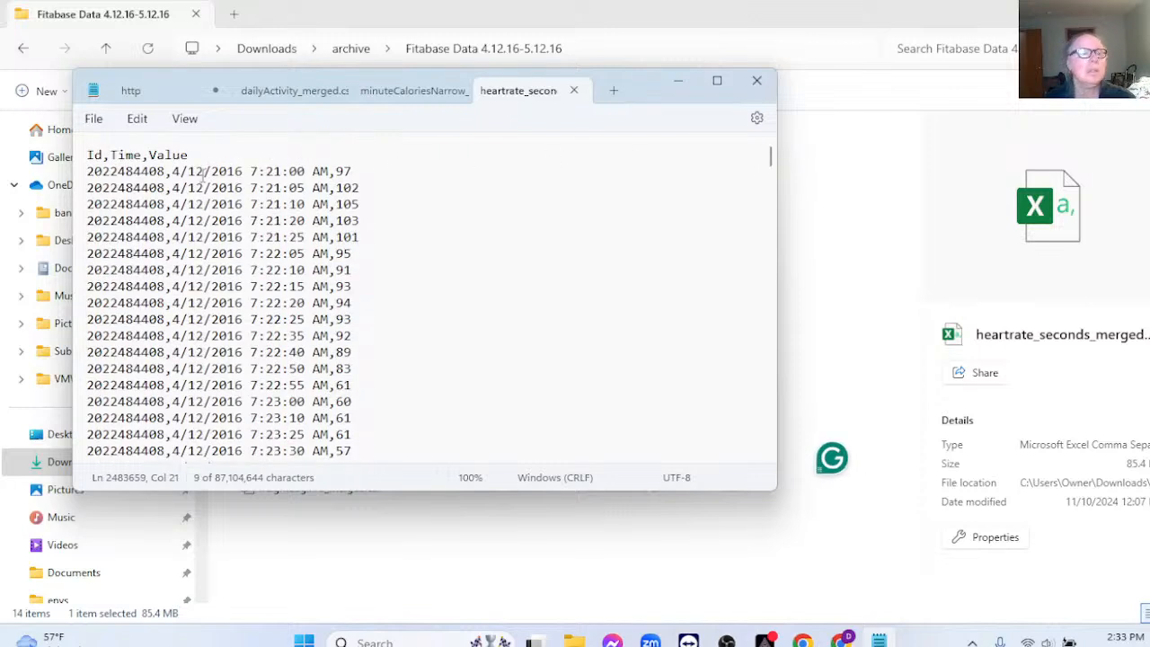
drag(313, 172, 329, 176)
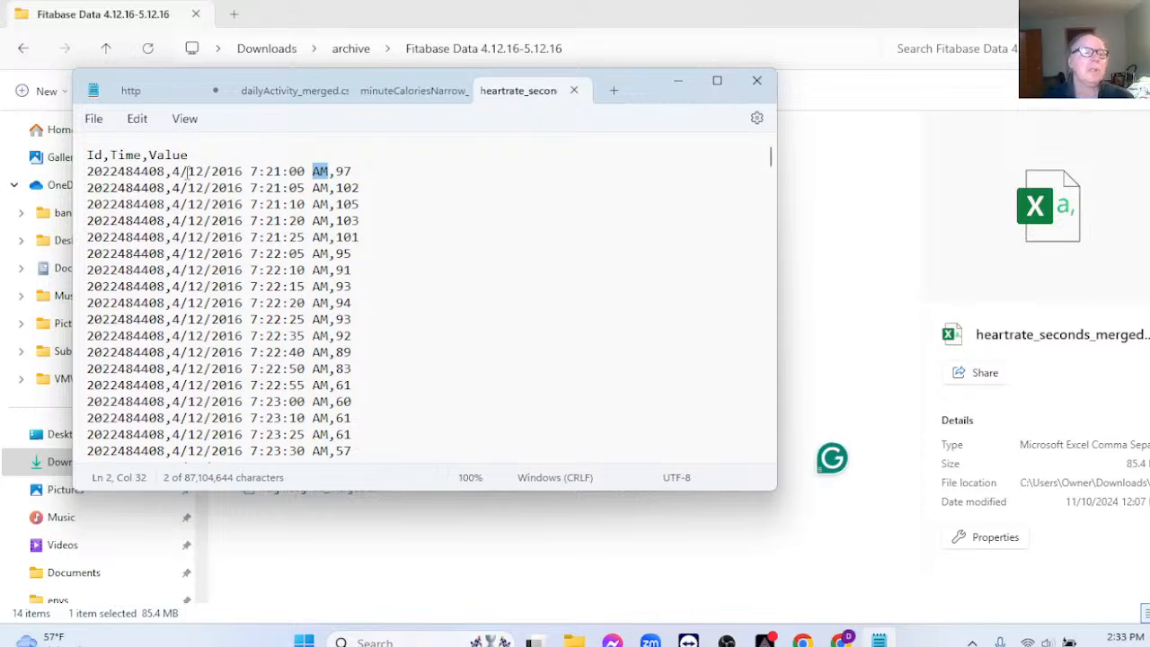
drag(174, 171, 333, 177)
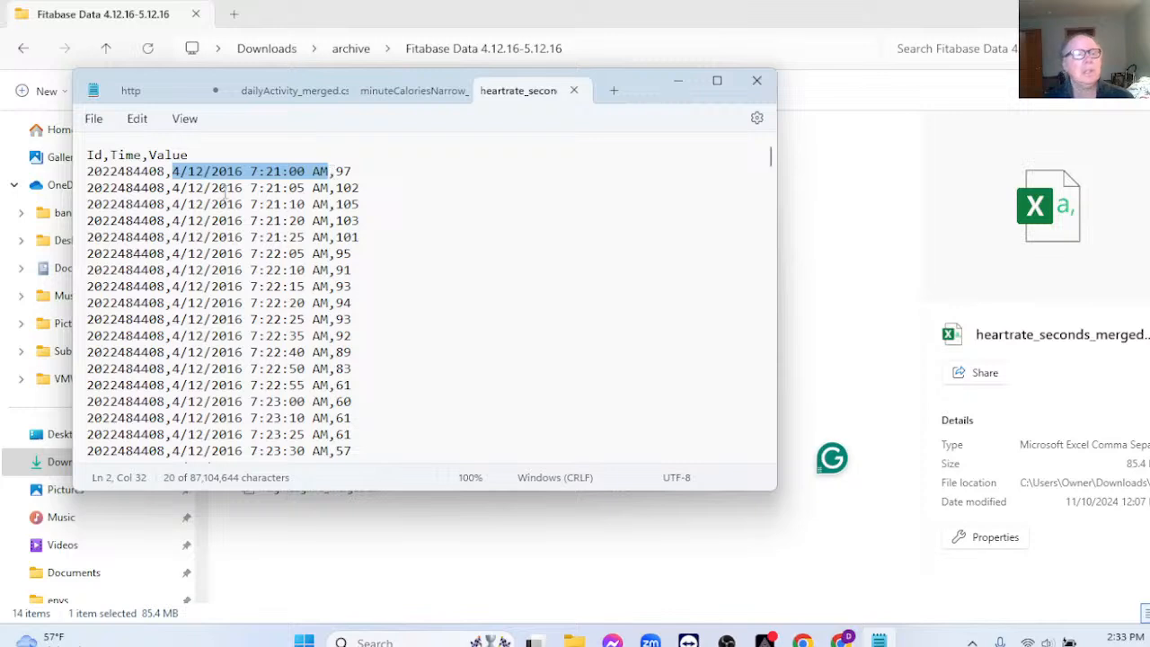
double_click(117, 173)
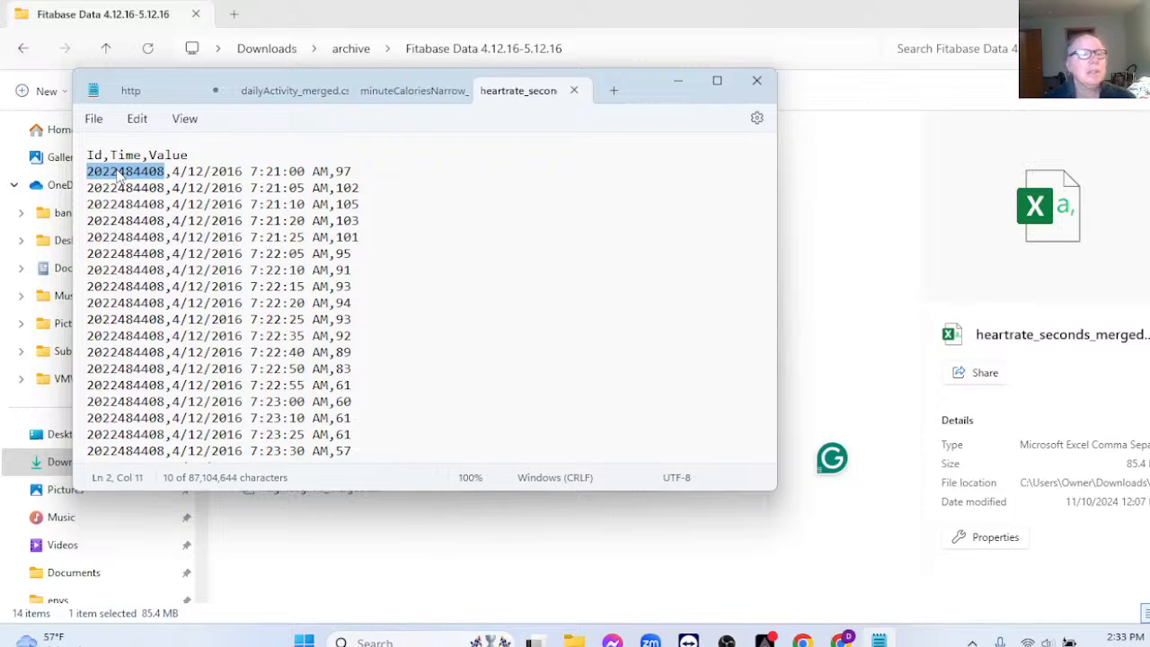
drag(337, 170, 367, 235)
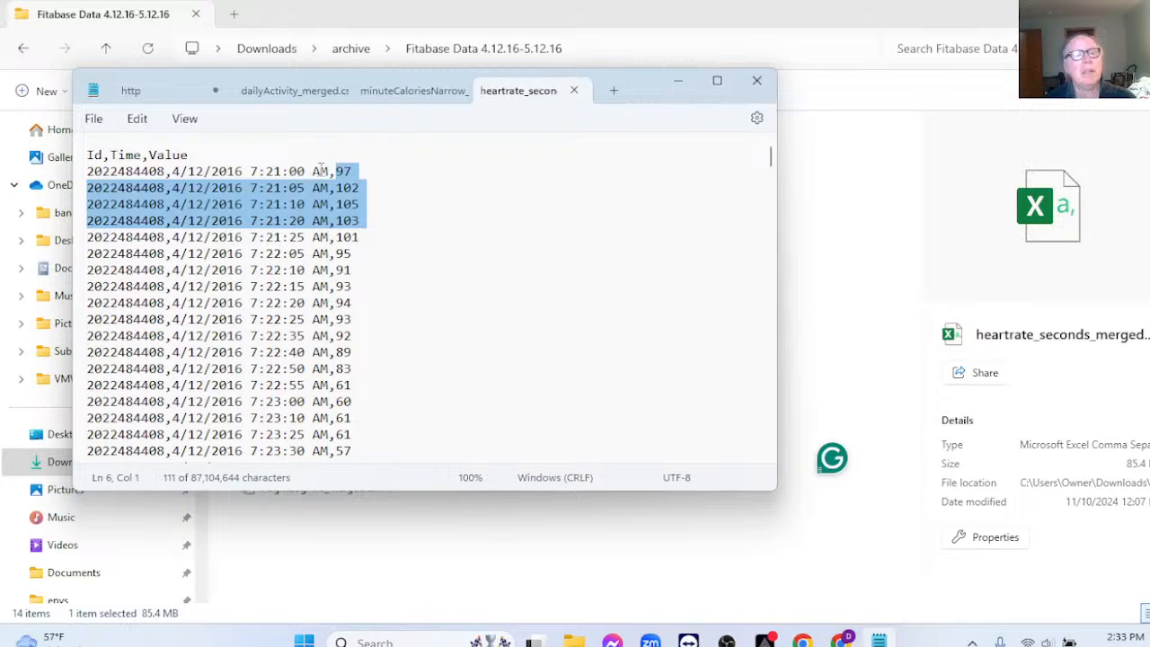
drag(330, 171, 172, 169)
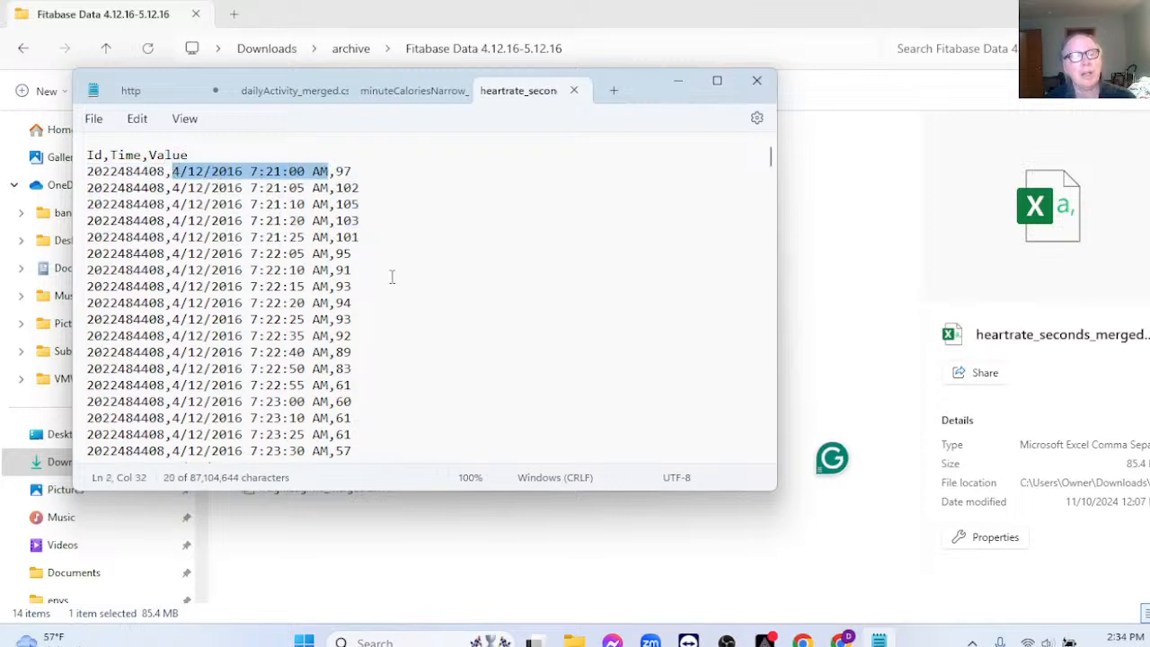
click(756, 80)
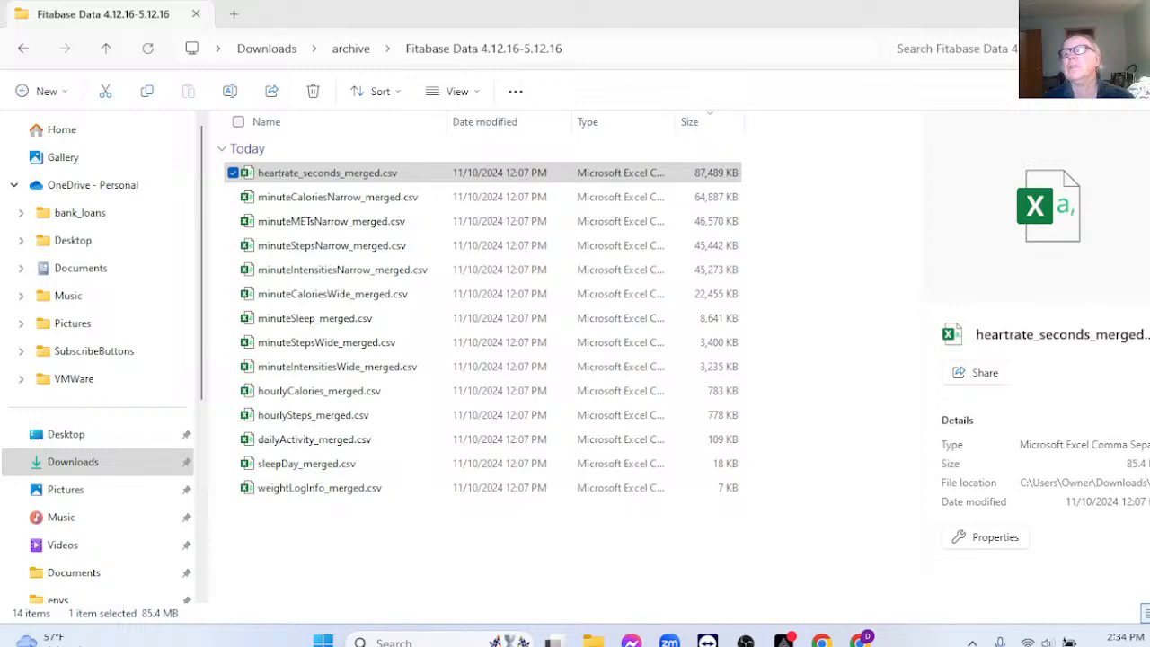
Step: In BigQuery Studio, choose Create table on the bellbeats_fitness dataset
key(alt+Tab)
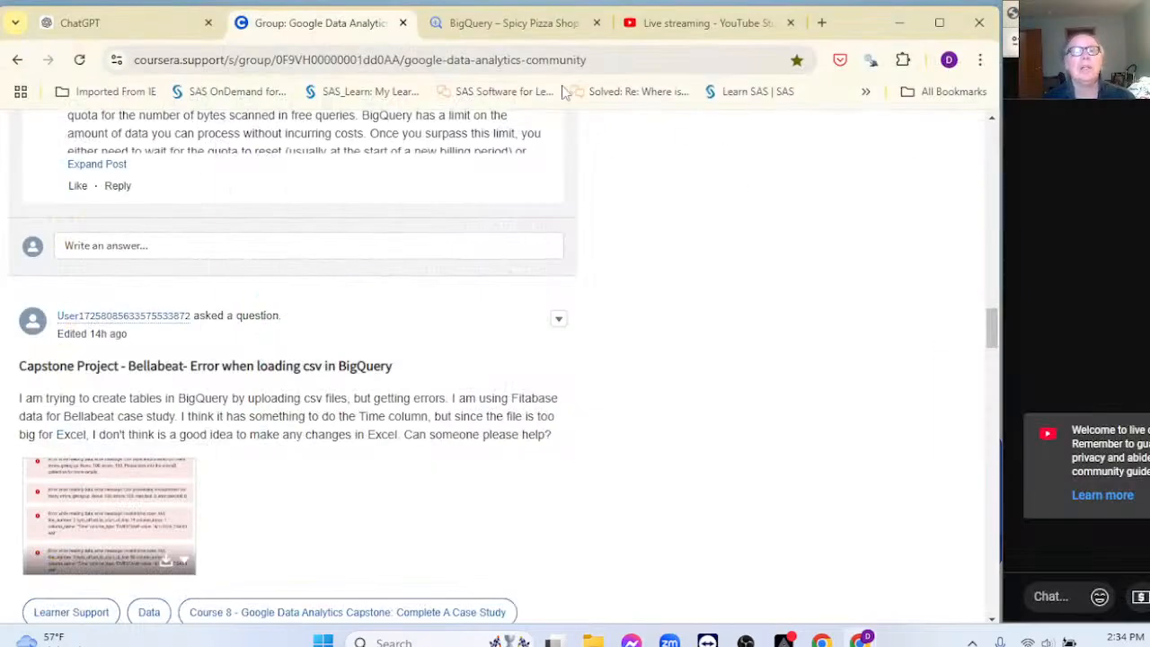
click(496, 24)
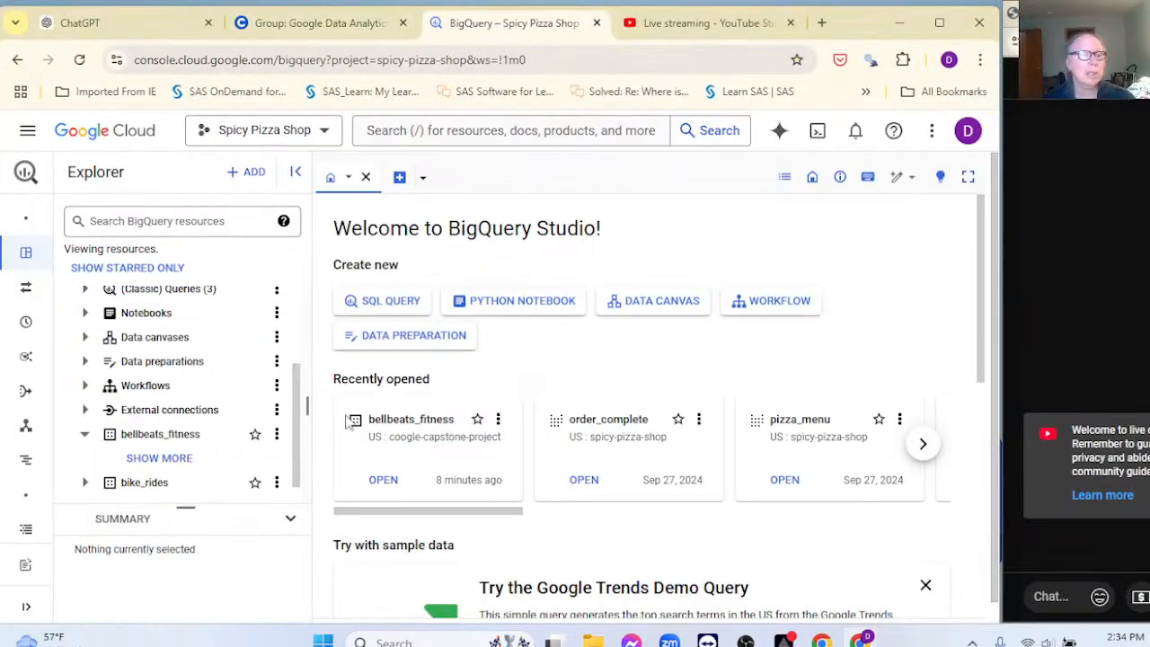
scroll(258, 461, down, 1)
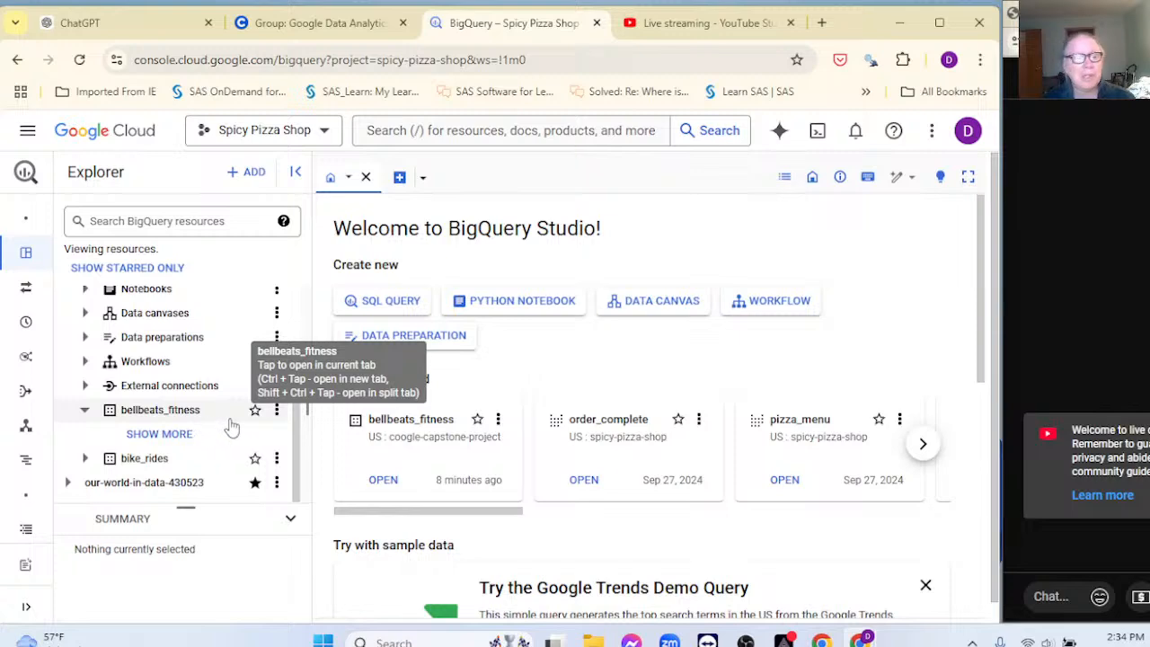
click(277, 409)
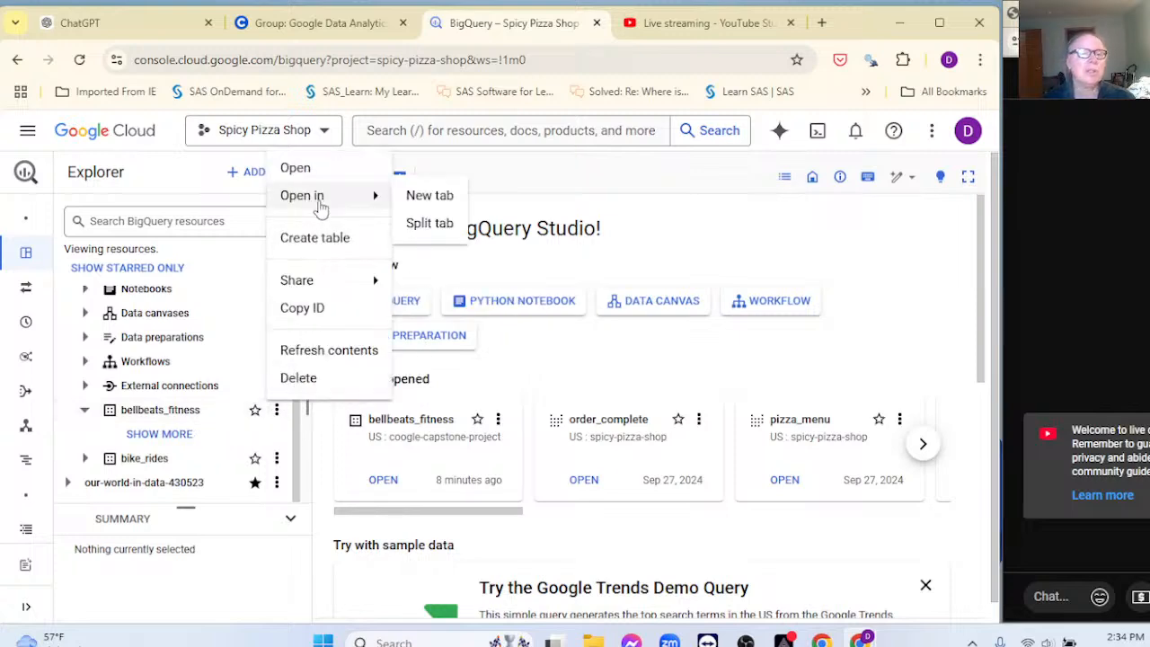
click(319, 239)
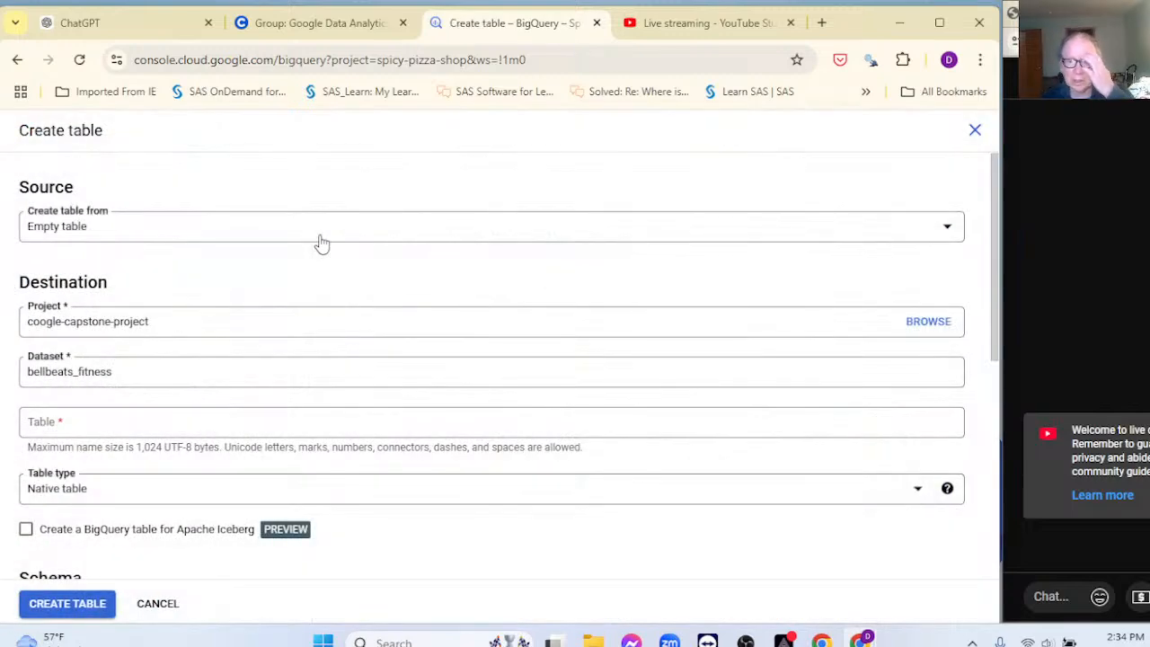
Step: Set the table source to Upload with the file heartrate_seconds_merged.csv
click(329, 229)
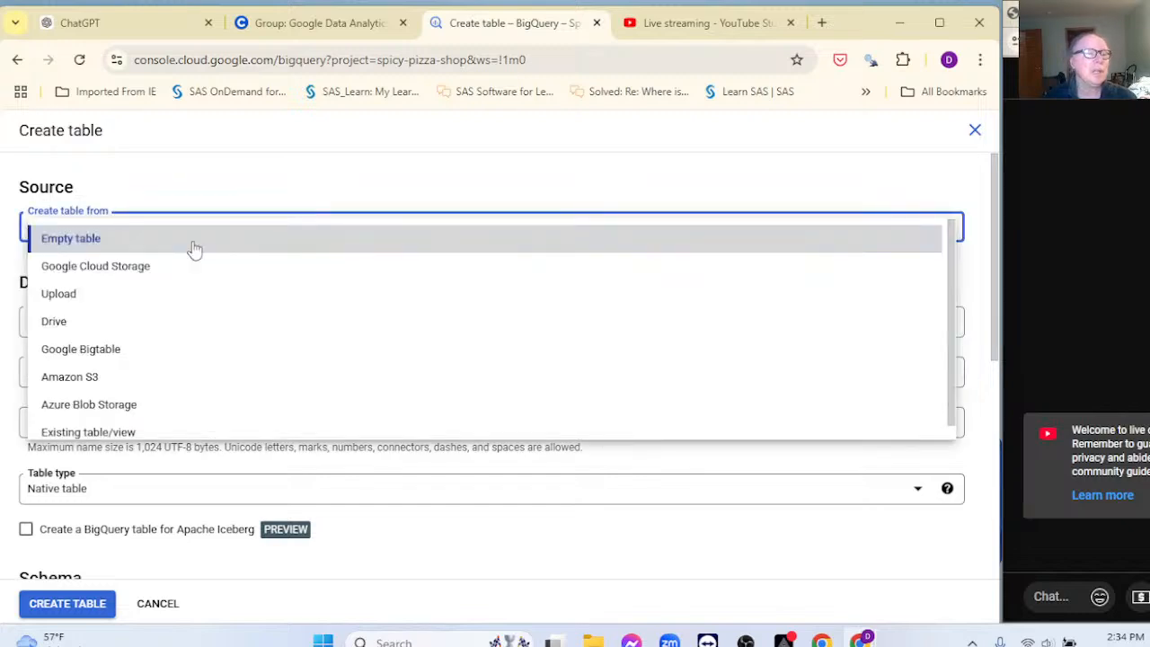
click(86, 298)
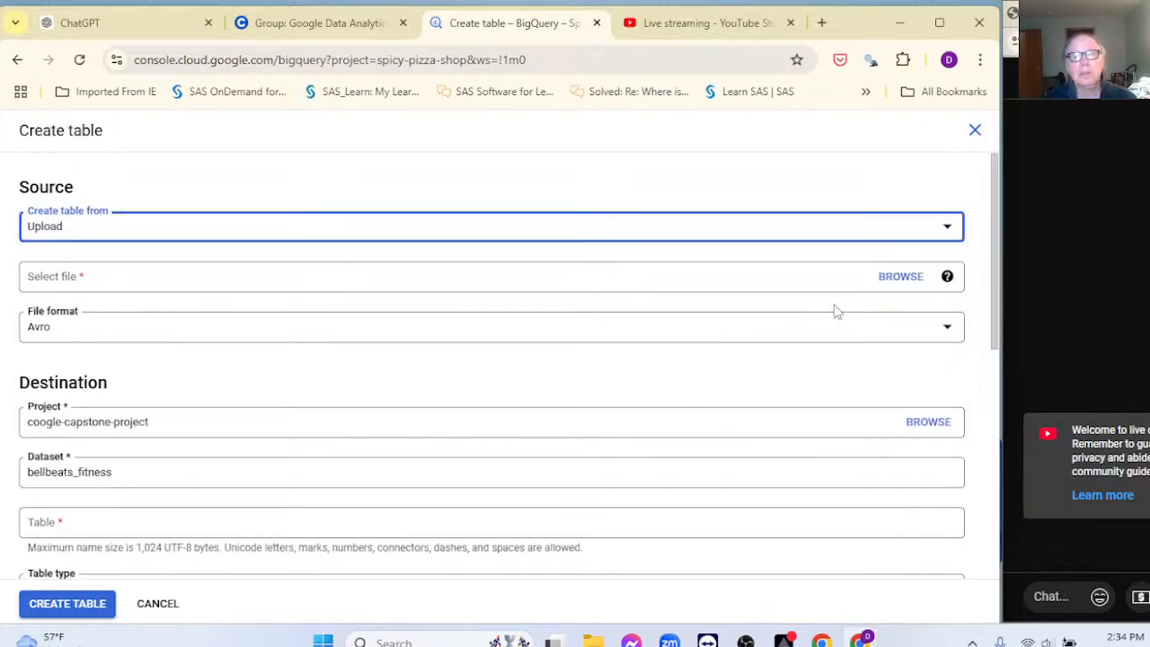
click(896, 276)
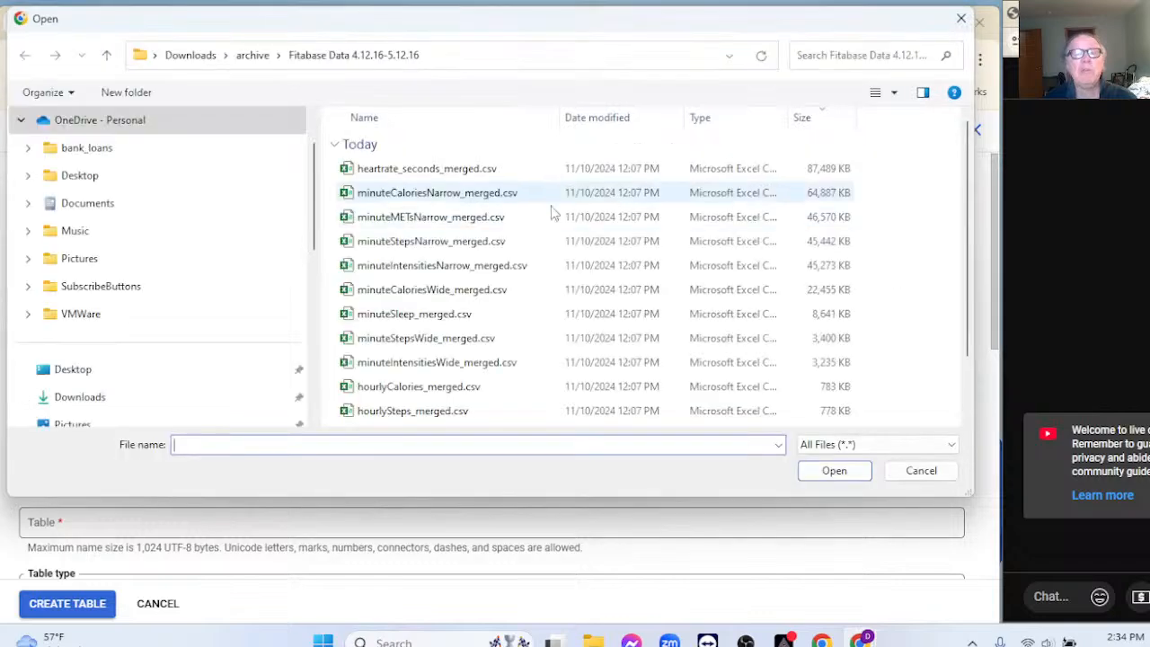
click(402, 174)
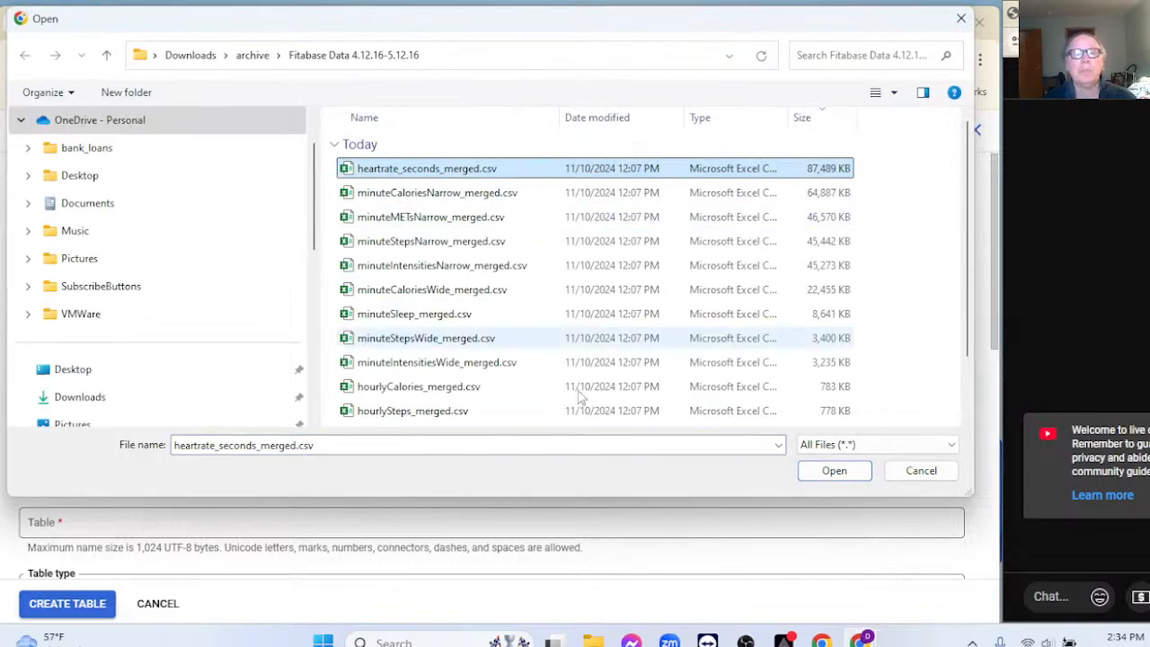
click(817, 475)
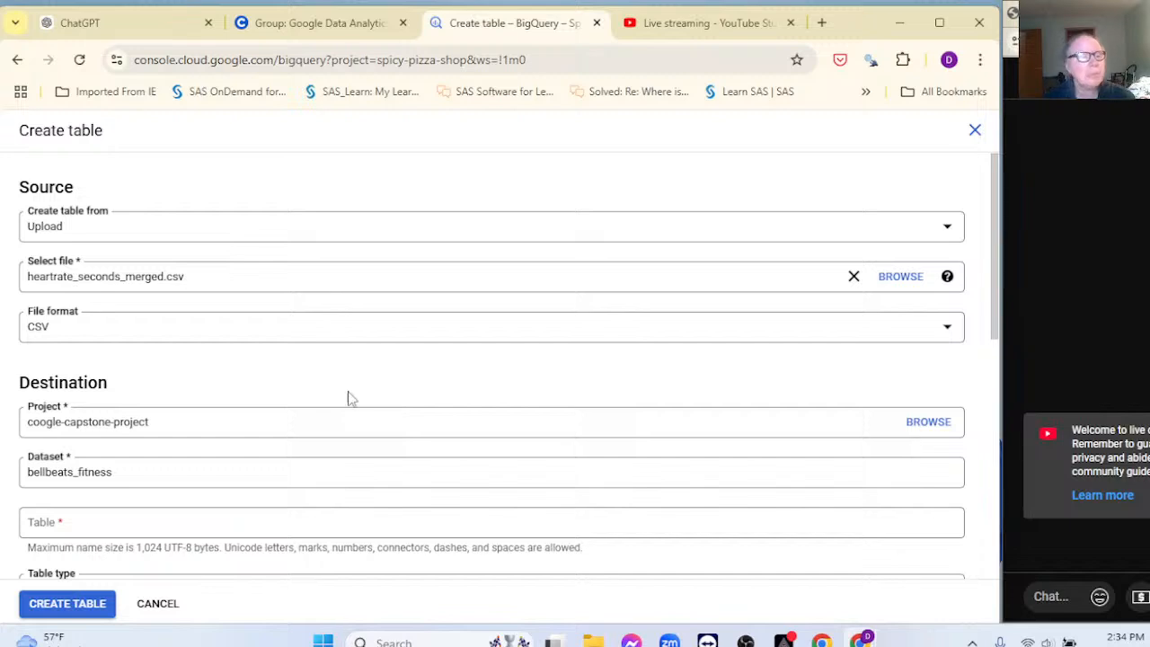
Step: Fill in the Table name box, naming the new table datecleaning
scroll(302, 371, down, 2)
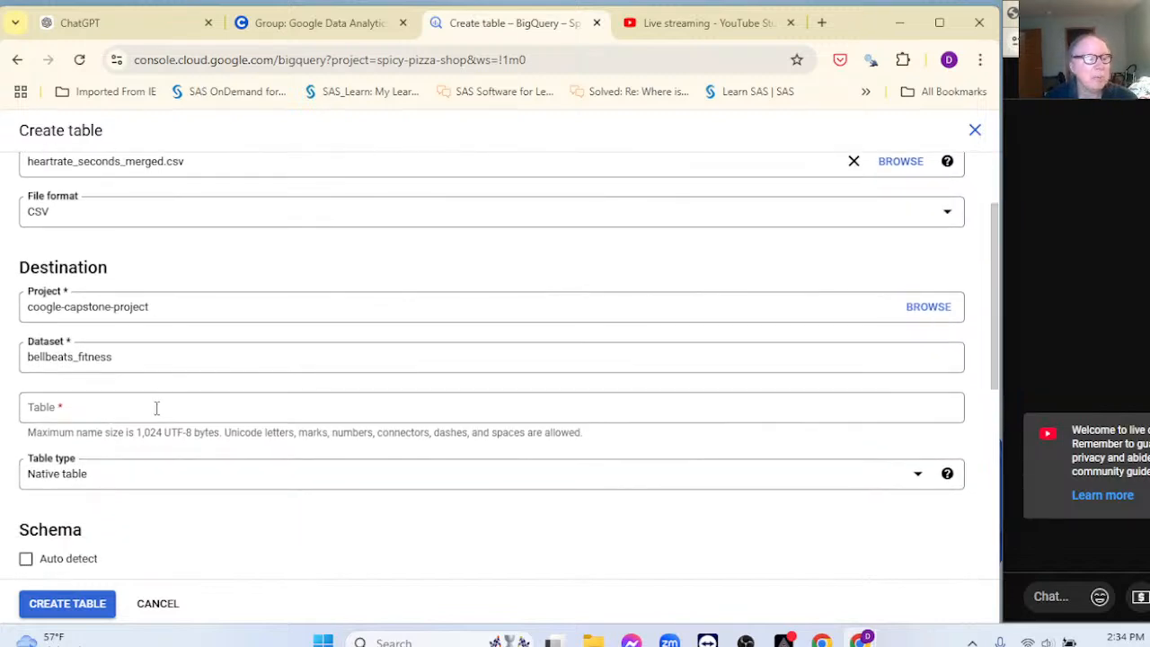
click(156, 408)
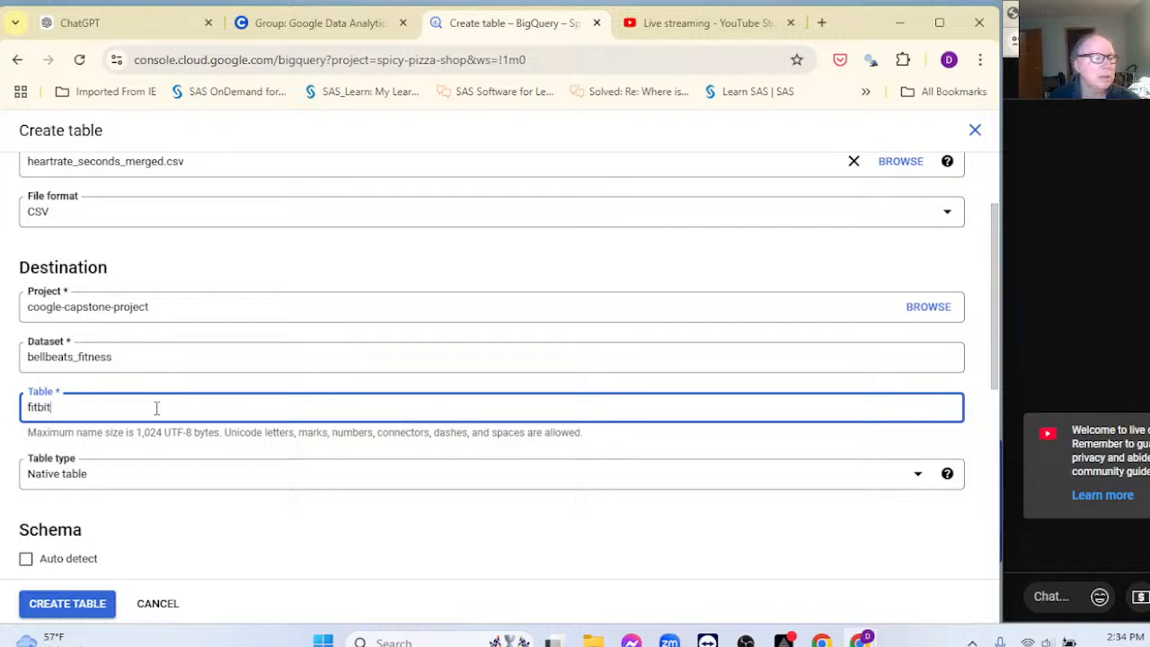
text(fitbit_)
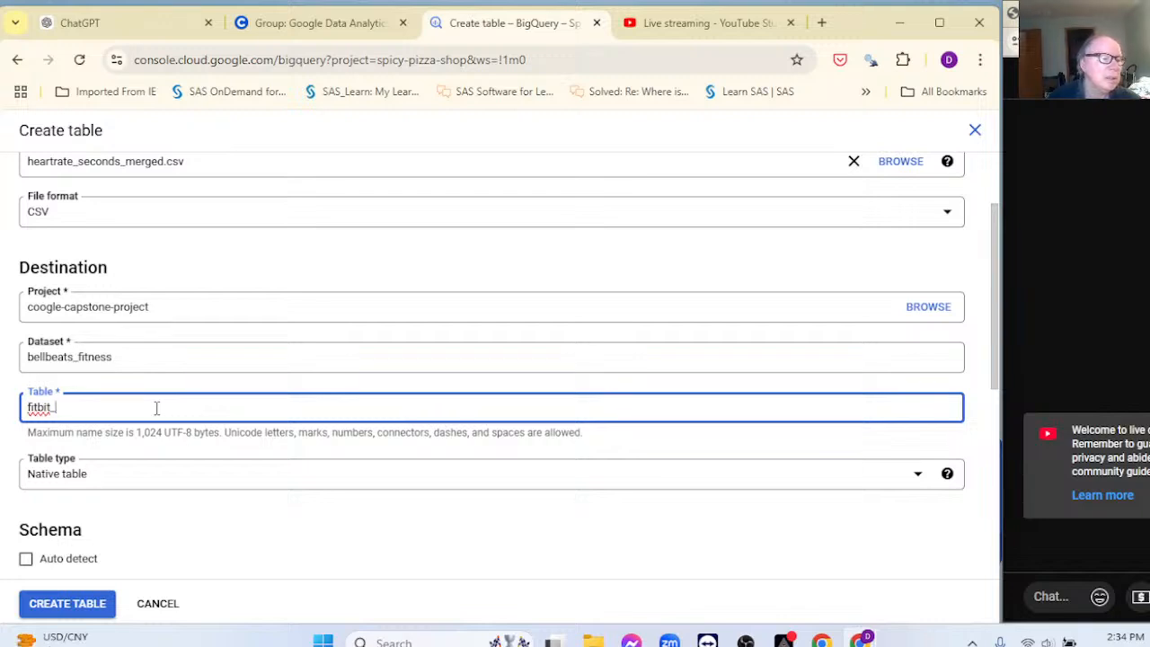
text(dateclean)
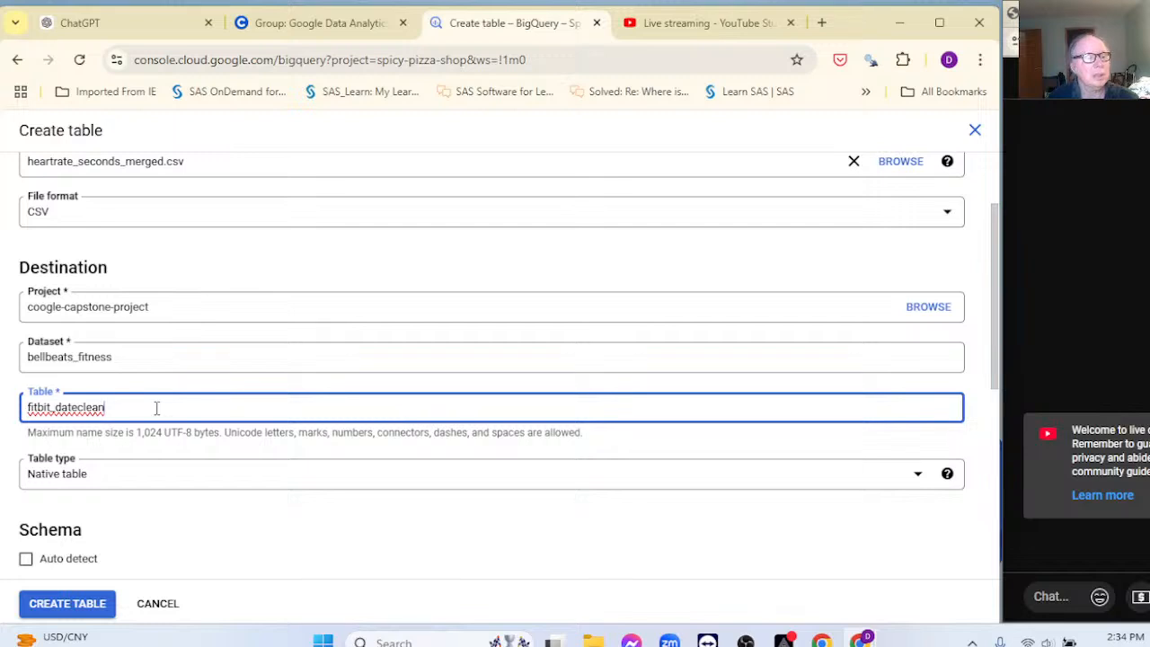
key(BackSpace)
key(BackSpace)
key(BackSpace)
key(BackSpace)
key(BackSpace)
key(BackSpace)
key(BackSpace)
key(BackSpace)
key(BackSpace)
key(BackSpace)
key(BackSpace)
key(BackSpace)
key(BackSpace)
key(BackSpace)
key(BackSpace)
key(BackSpace)
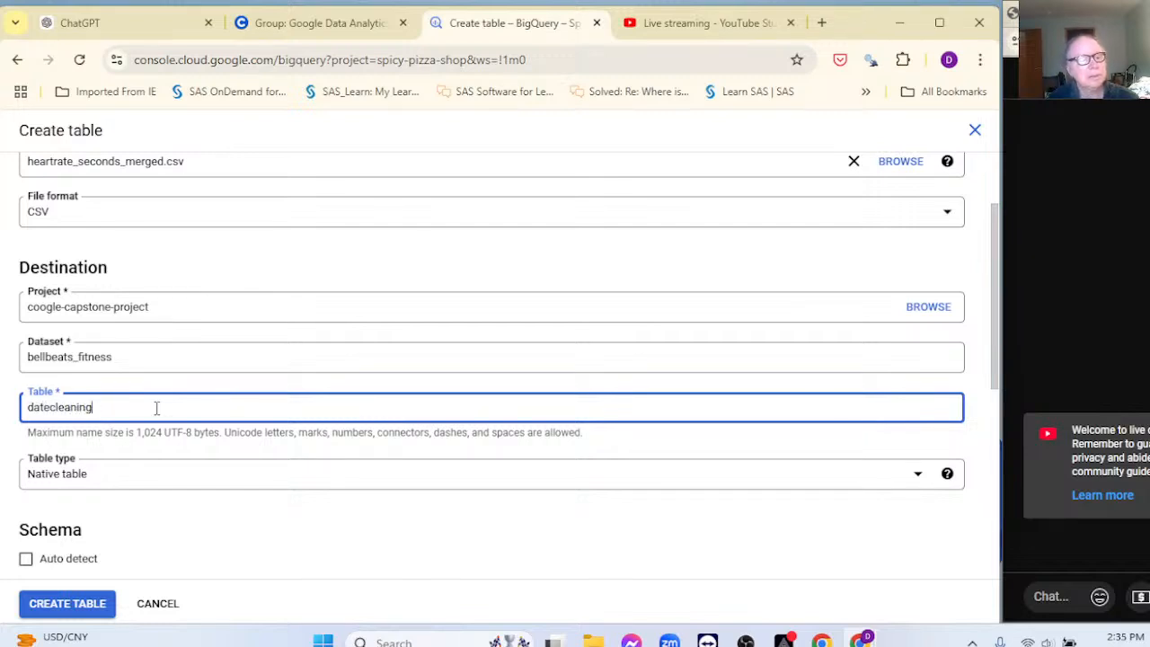
scroll(318, 475, down, 3)
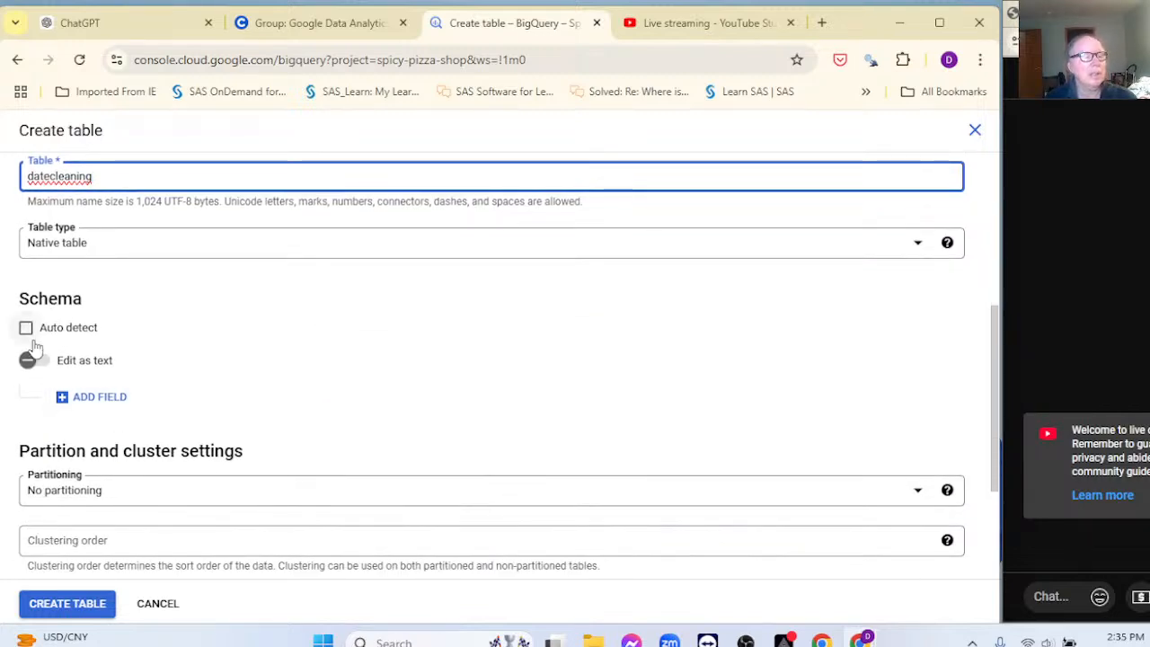
Step: Add a first schema field and briefly look in the Downloads folder
click(77, 396)
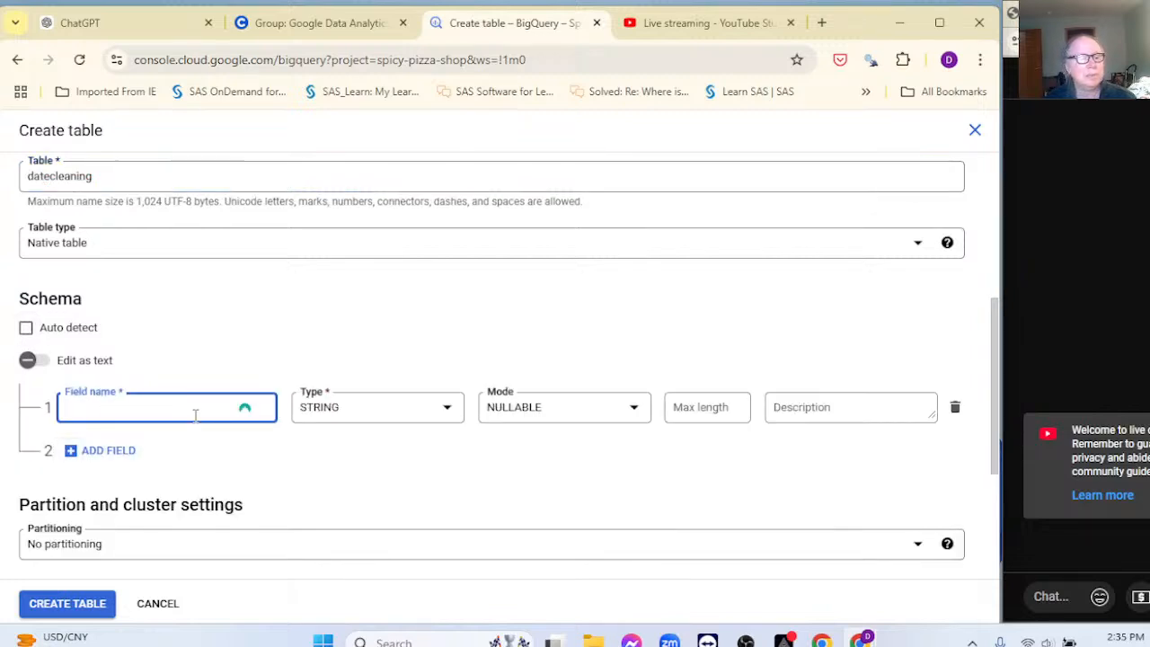
click(592, 641)
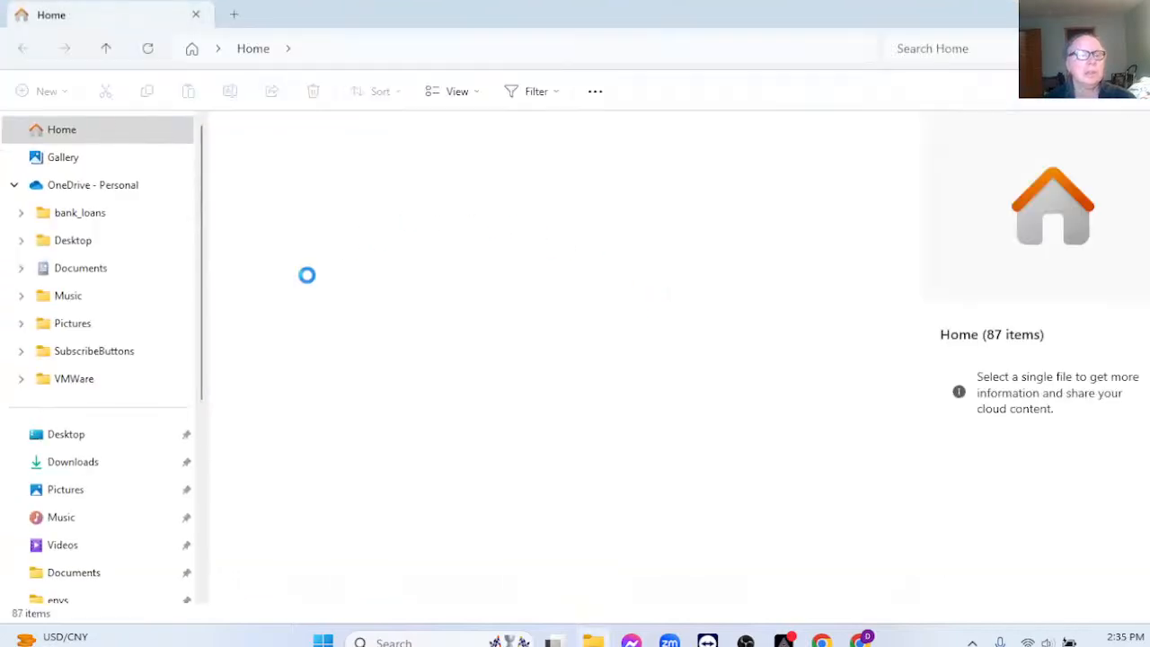
click(92, 463)
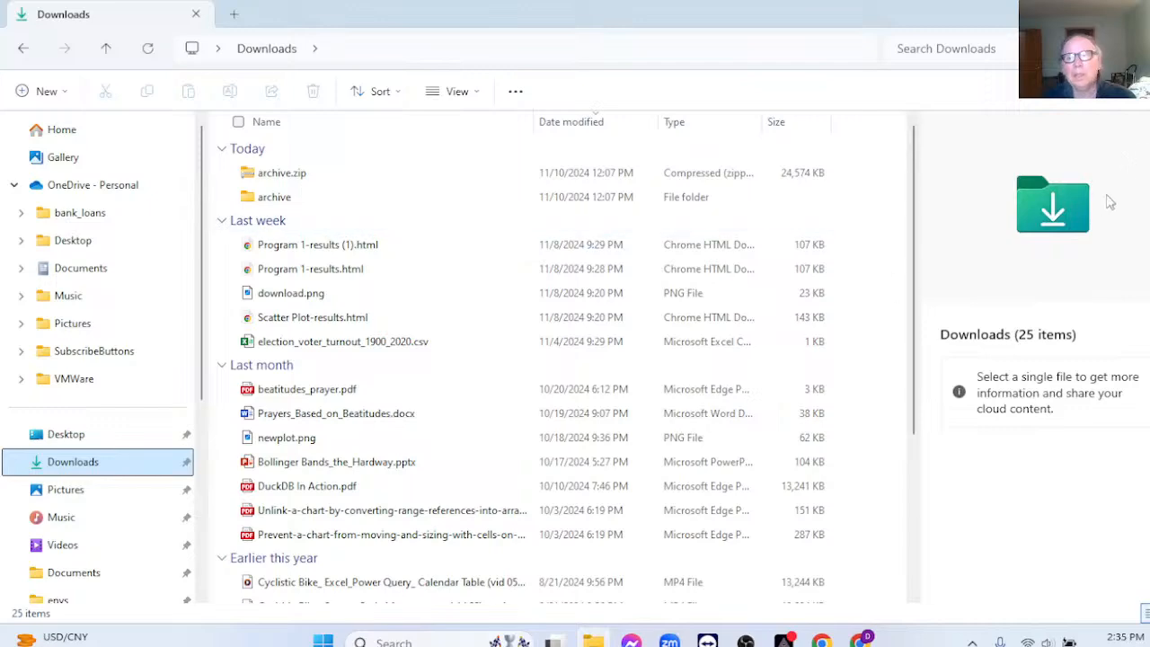
click(1130, 13)
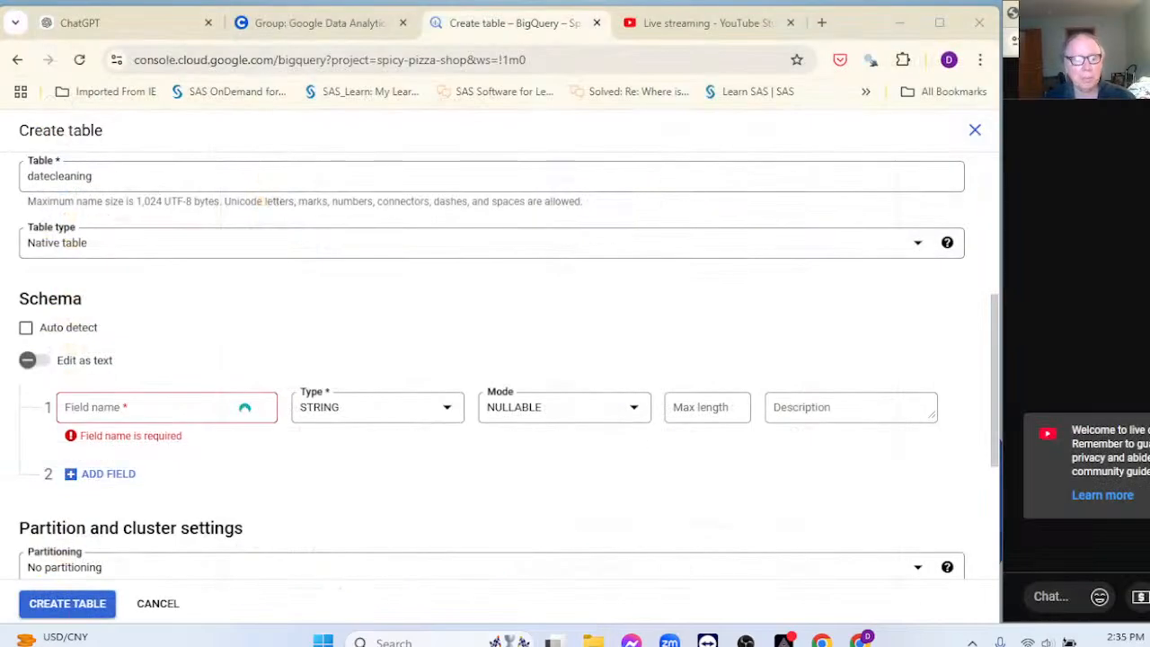
Step: Copy the Id column name from the file's header in Notepad for the first field
click(323, 640)
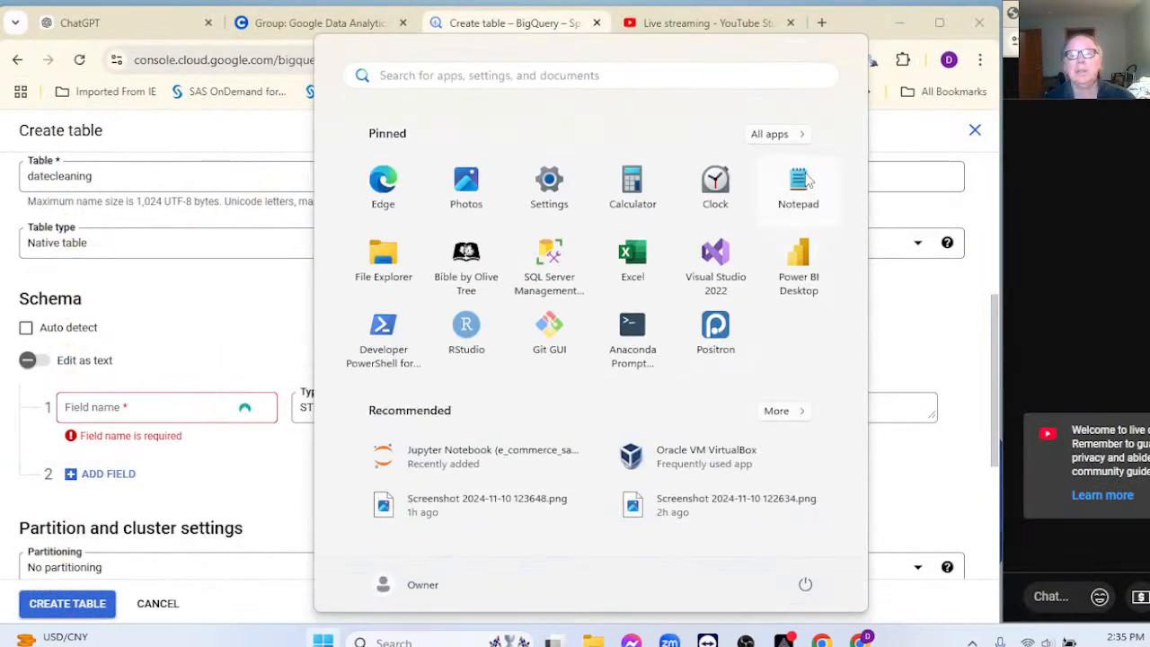
click(798, 182)
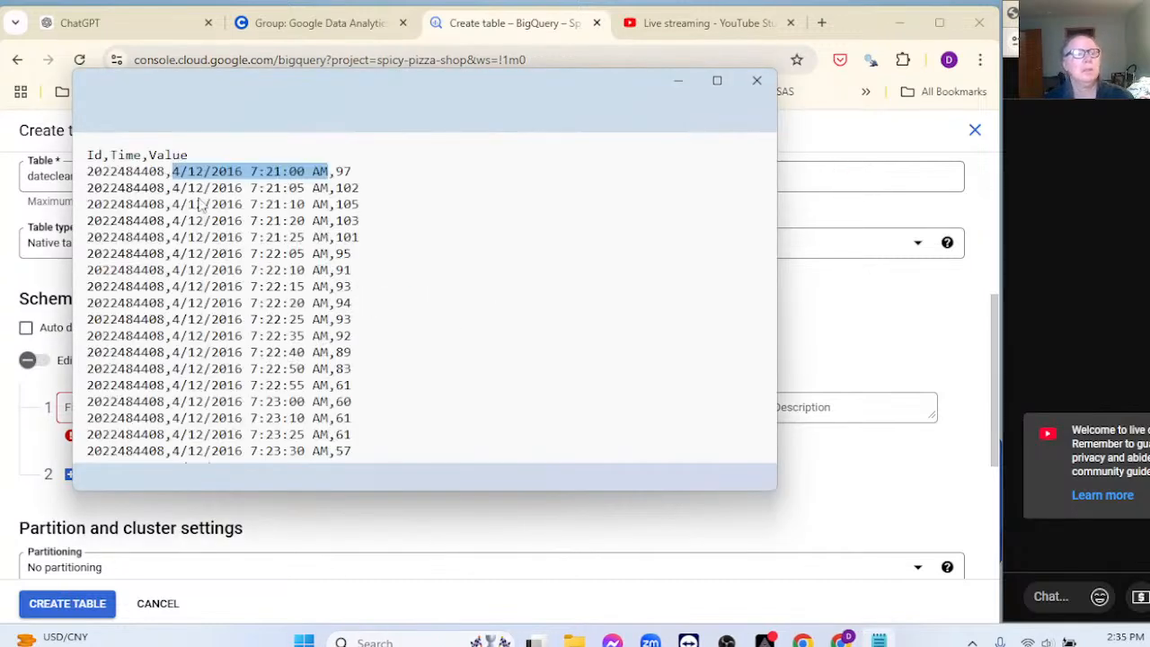
click(102, 156)
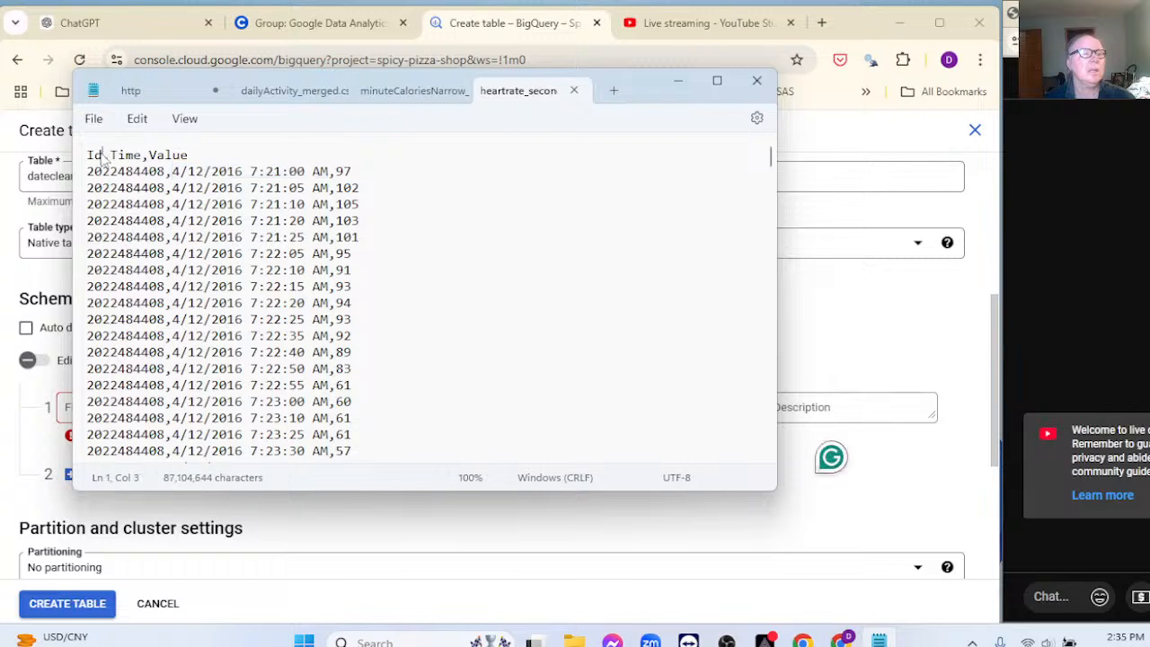
double_click(93, 157)
key(ctrl+c)
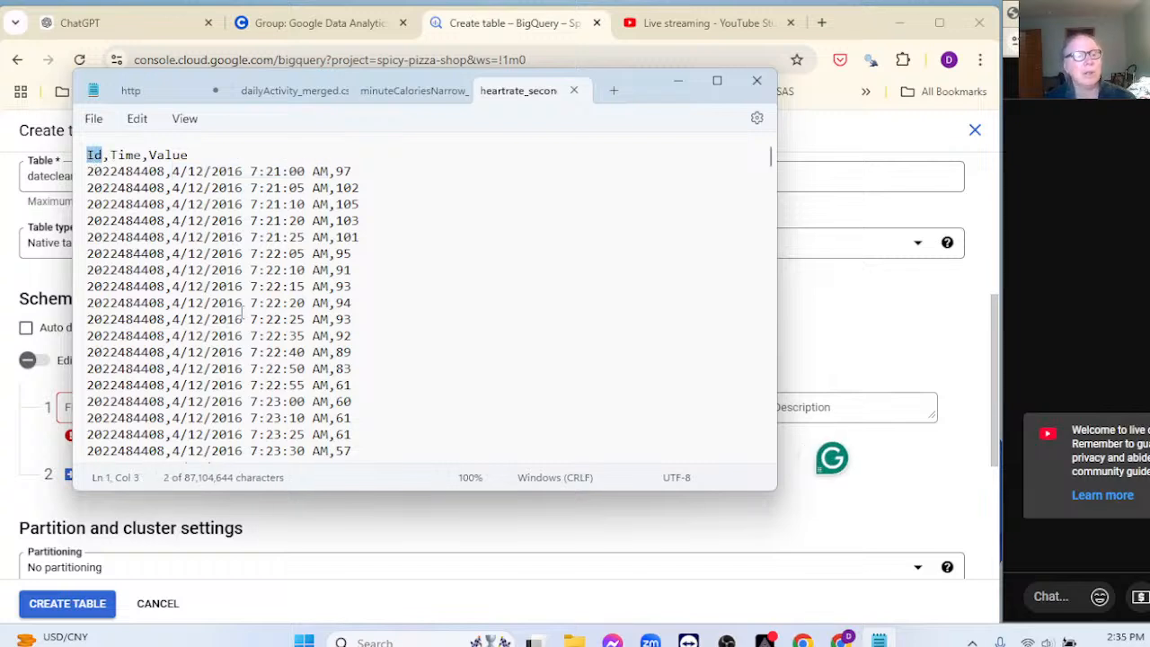
click(381, 516)
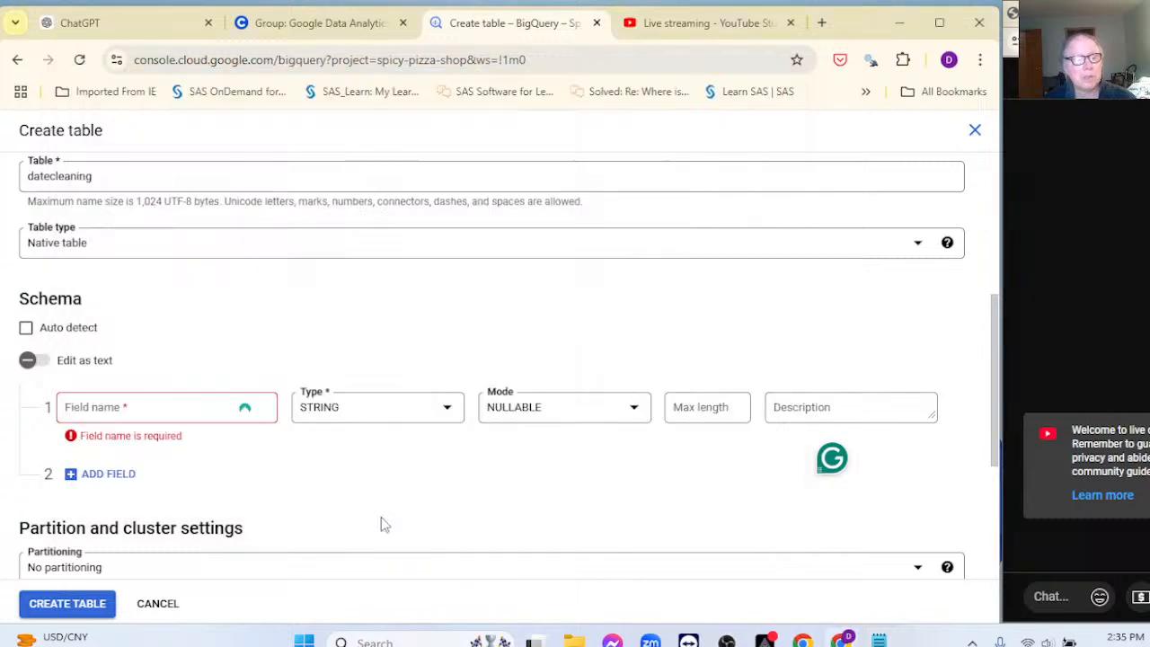
click(150, 406)
Step: Name the first field Id and add a second schema field
key(ctrl+v)
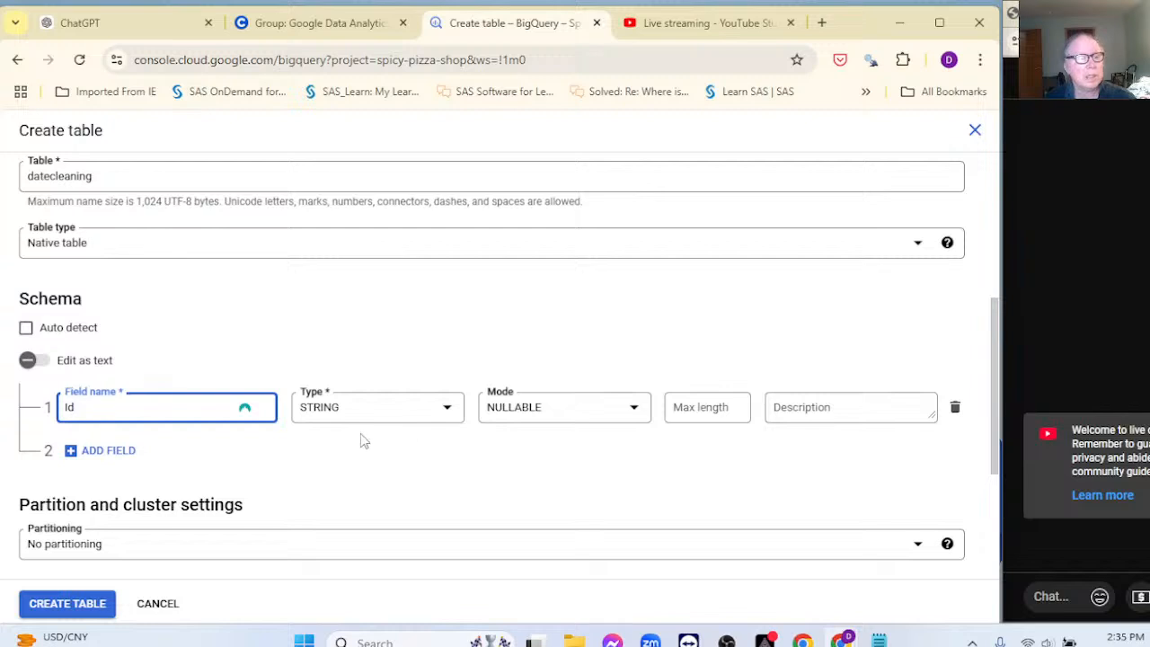
click(72, 450)
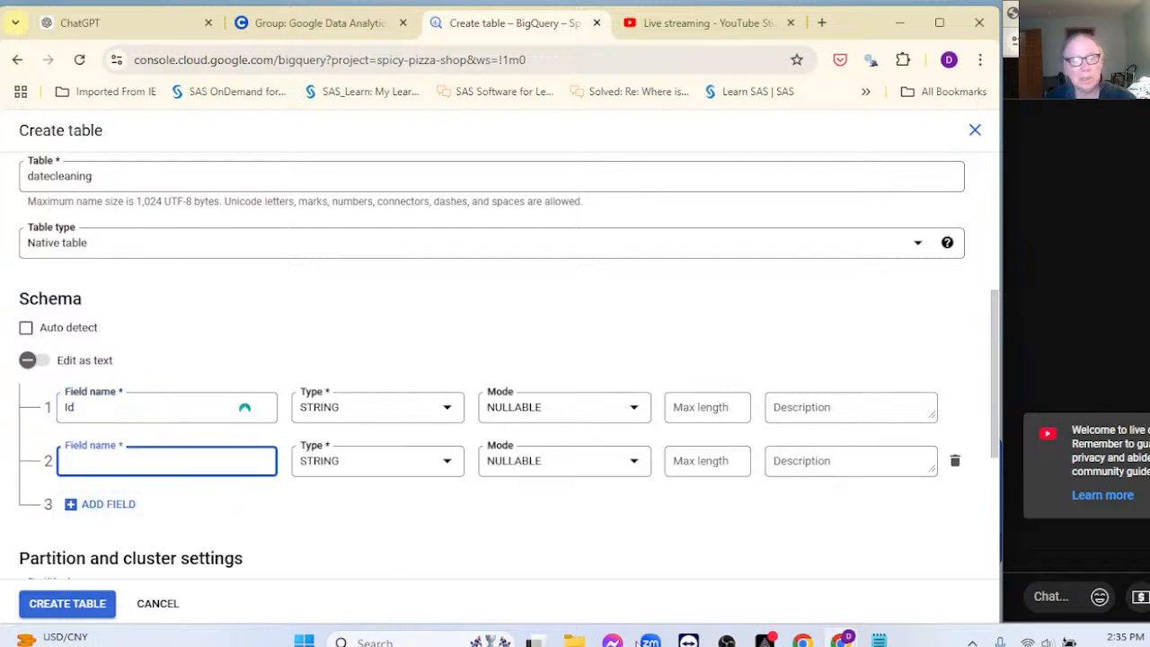
click(879, 640)
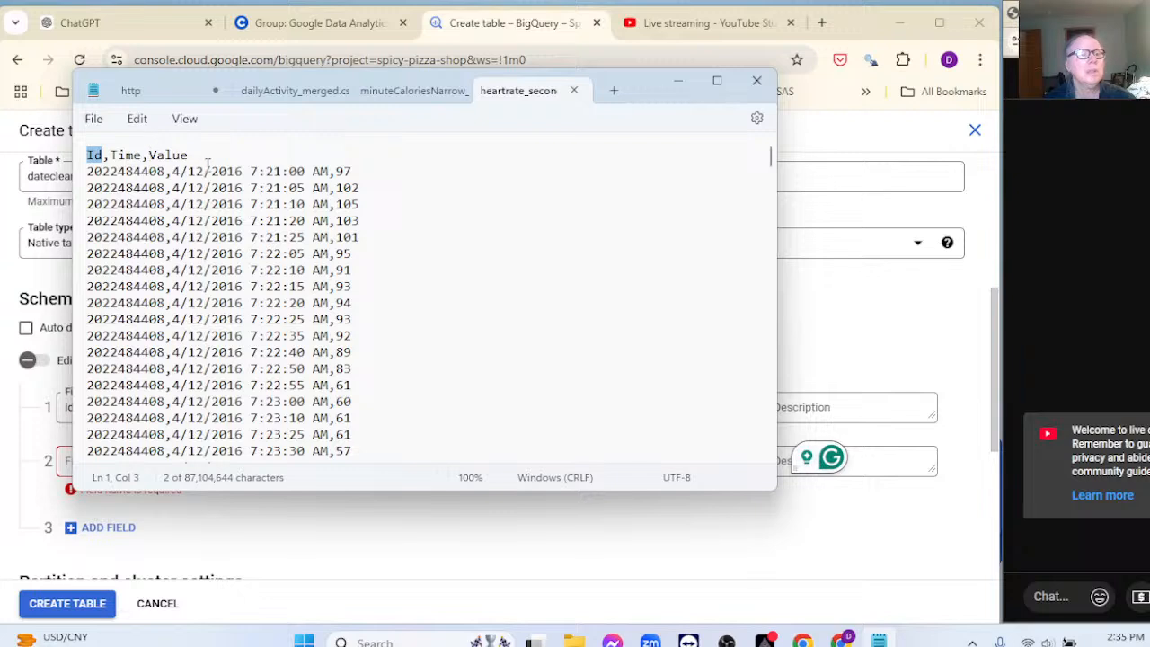
click(239, 525)
Step: Name the second field date_time
click(141, 459)
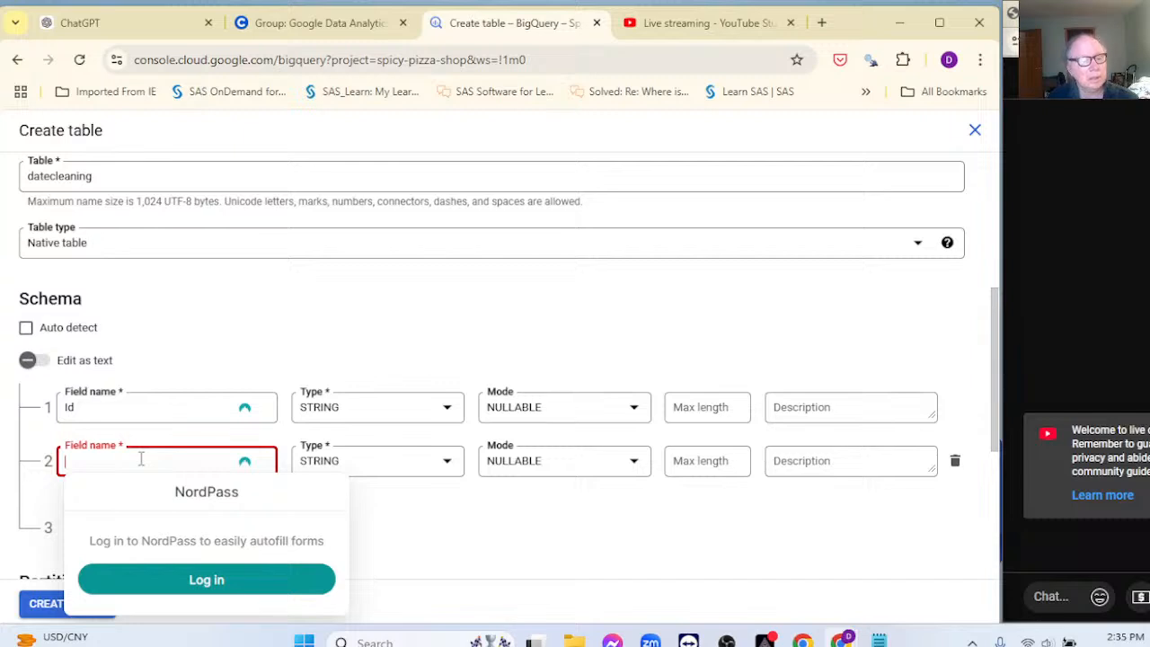
text(date)
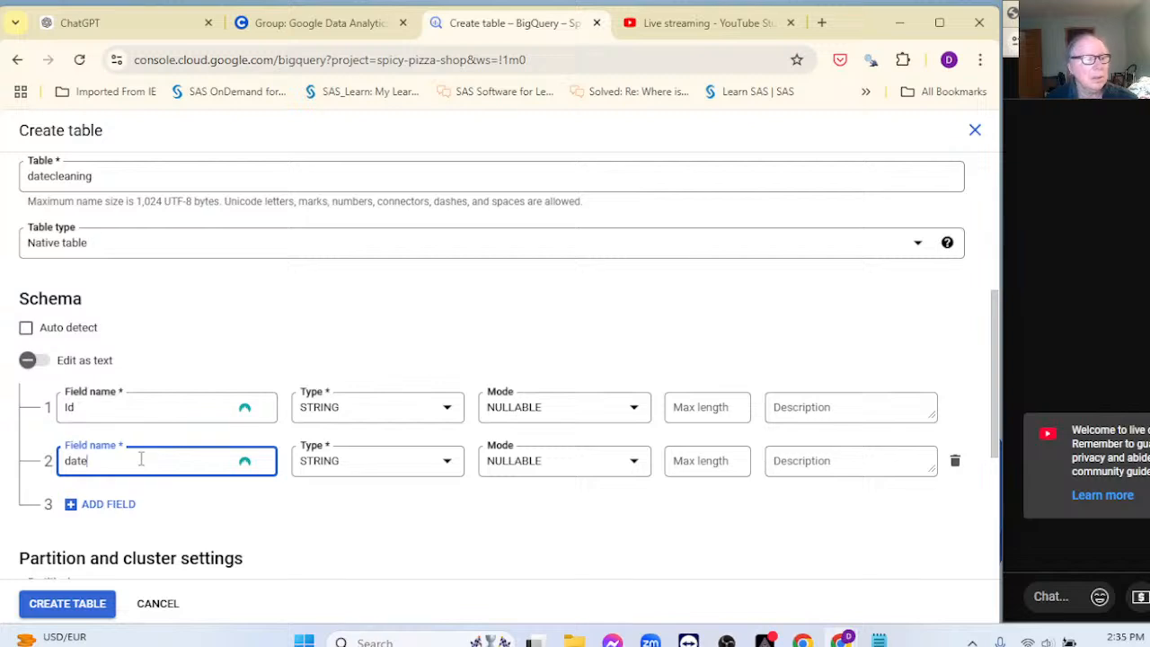
text(===)
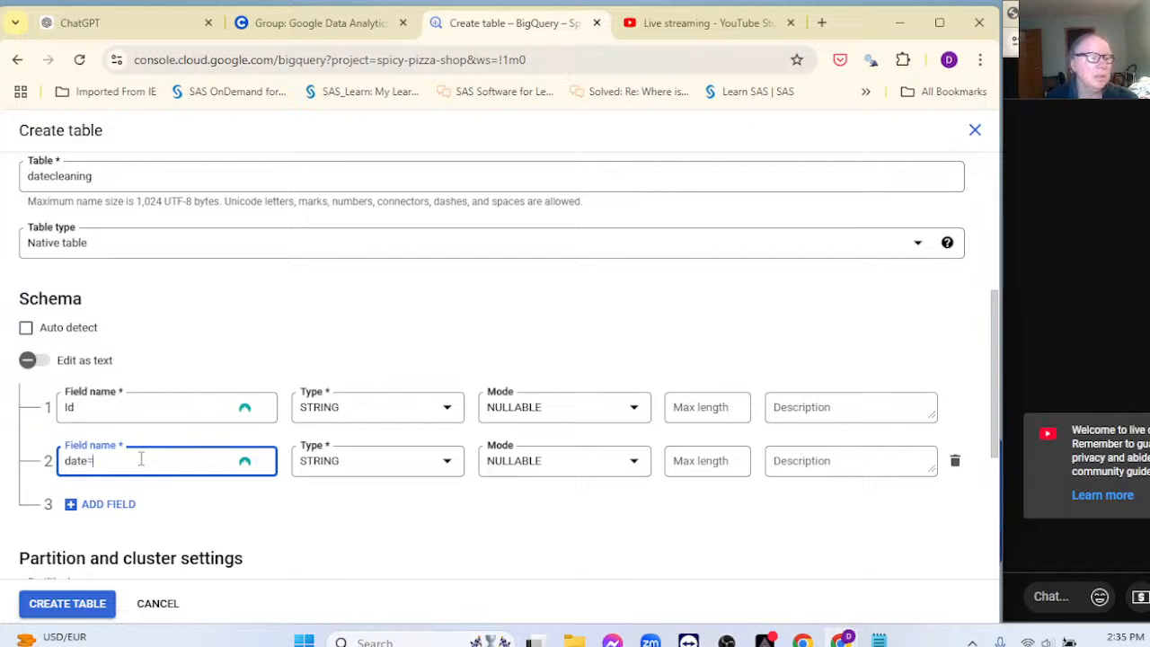
key(BackSpace)
key(BackSpace)
key(BackSpace)
key(BackSpace)
key(BackSpace)
key(BackSpace)
text(act)
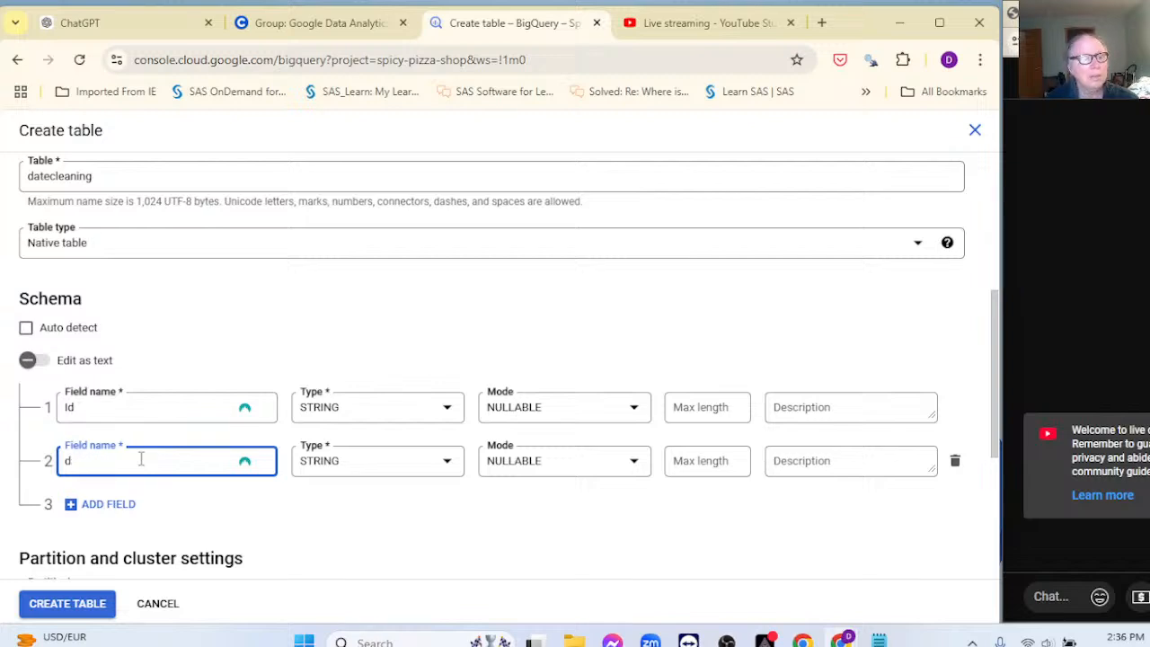
text(ivit)
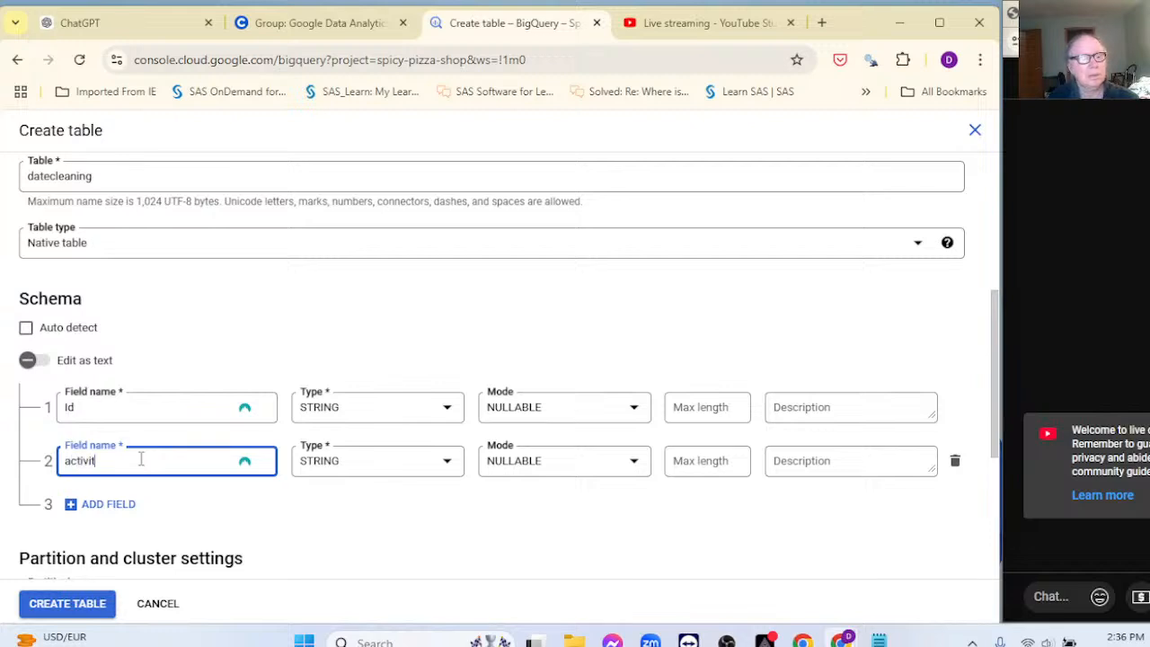
text(y_date)
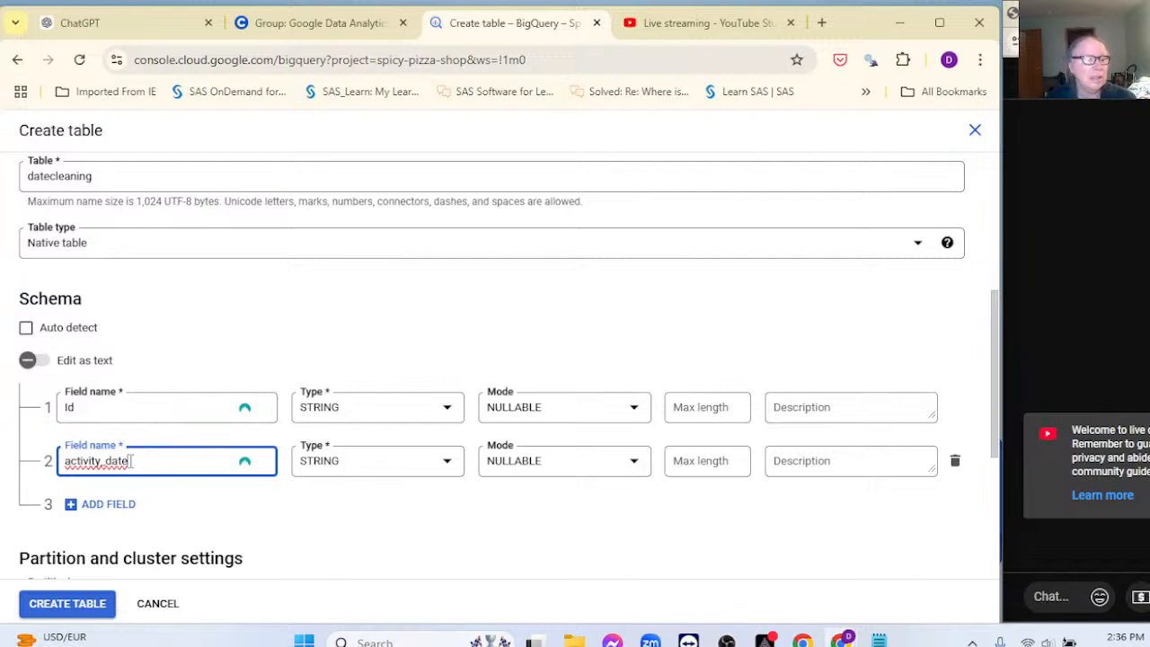
drag(134, 471, 36, 447)
text(datre)
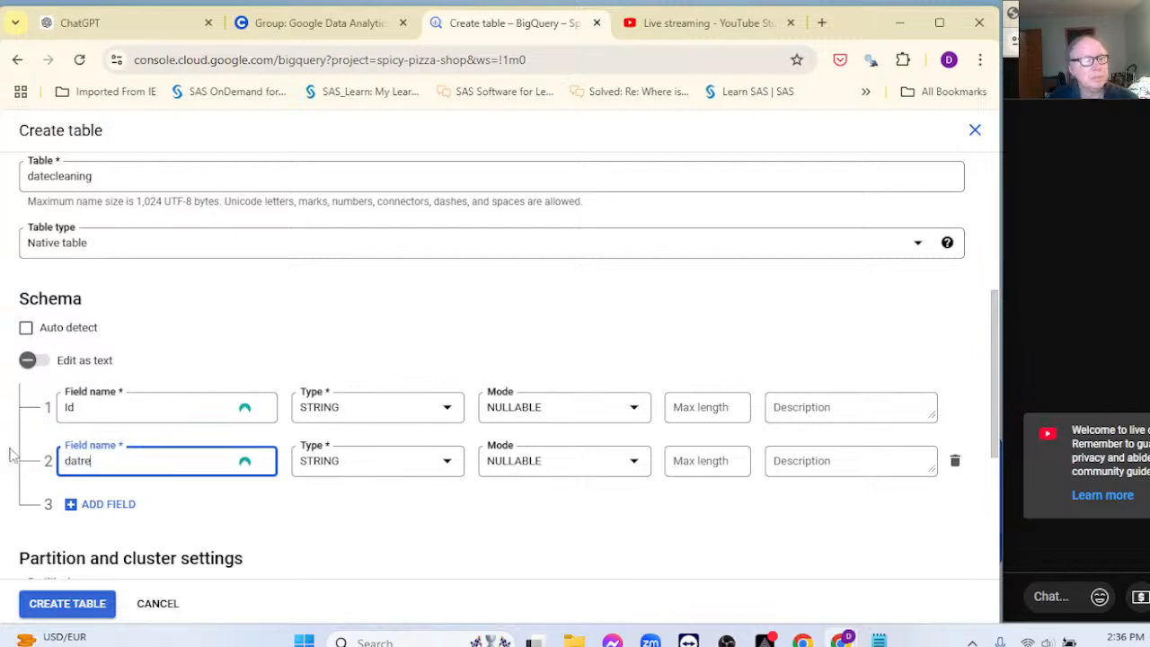
key(BackSpace)
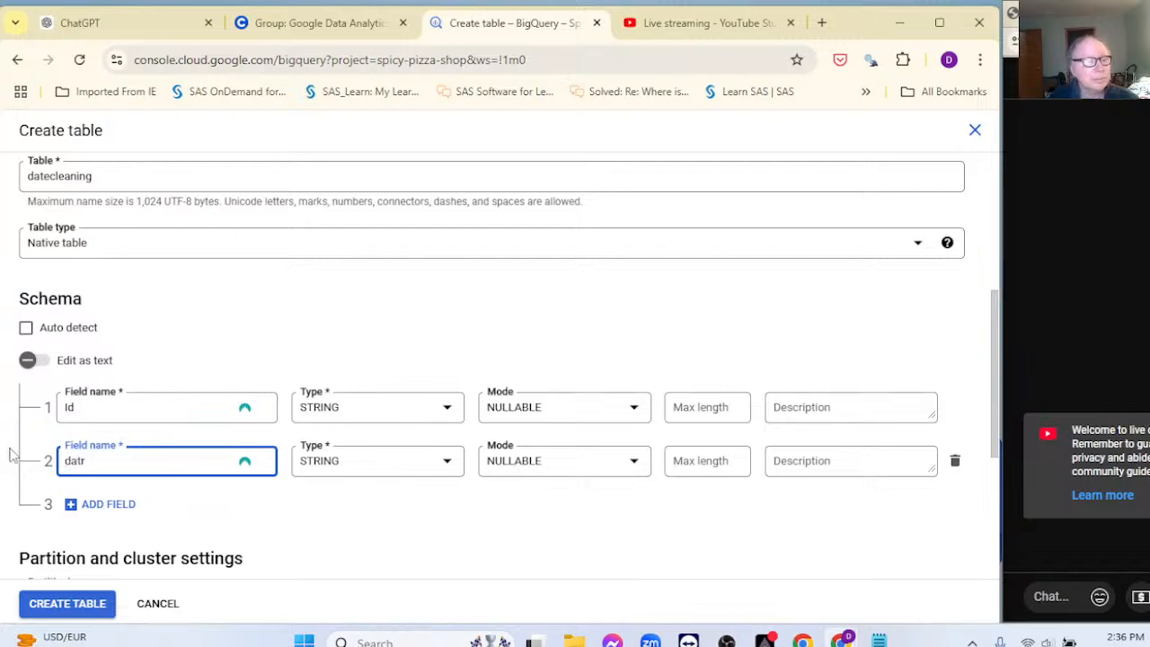
key(BackSpace)
text(e_time)
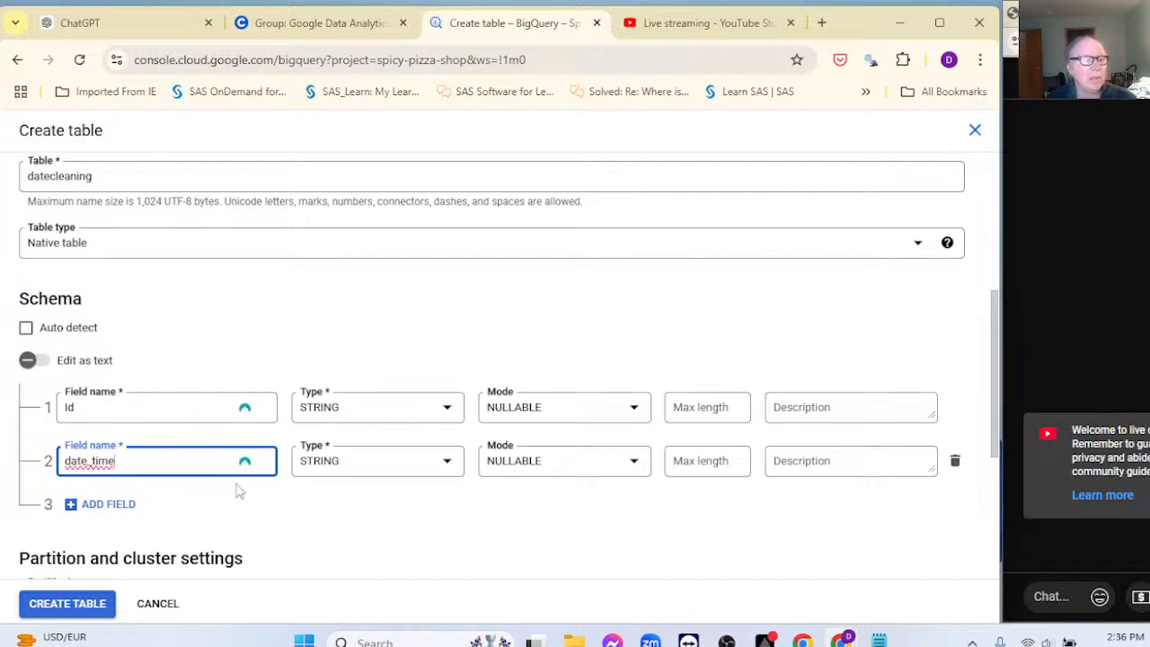
scroll(341, 506, down, 2)
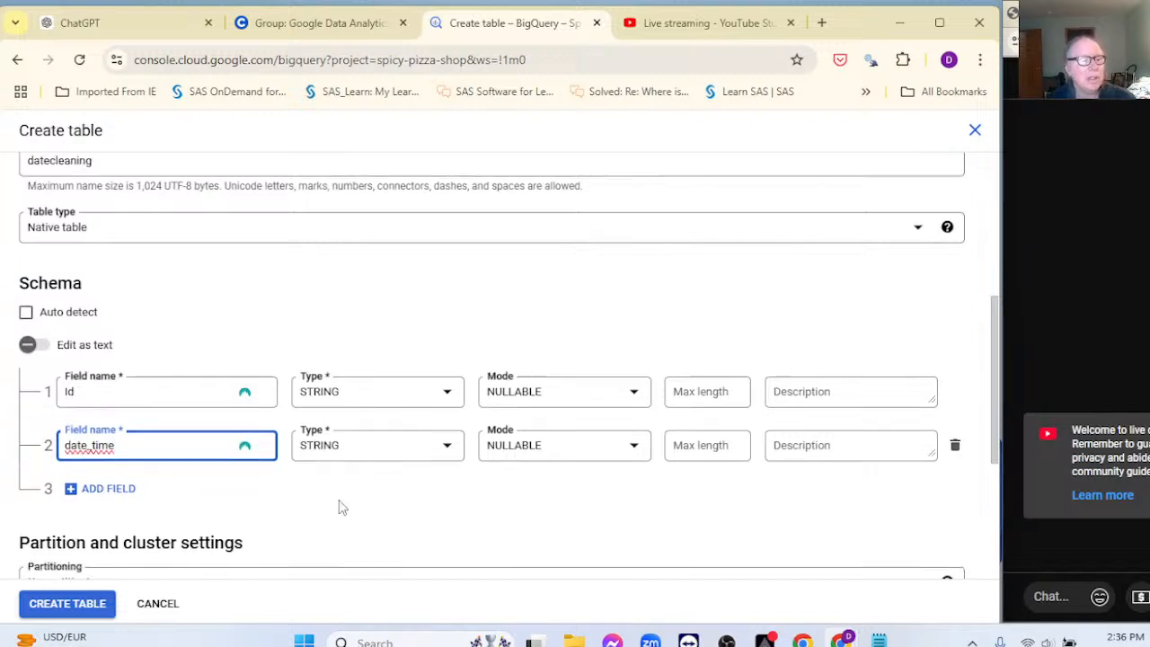
Step: Add a third schema field named value
click(92, 395)
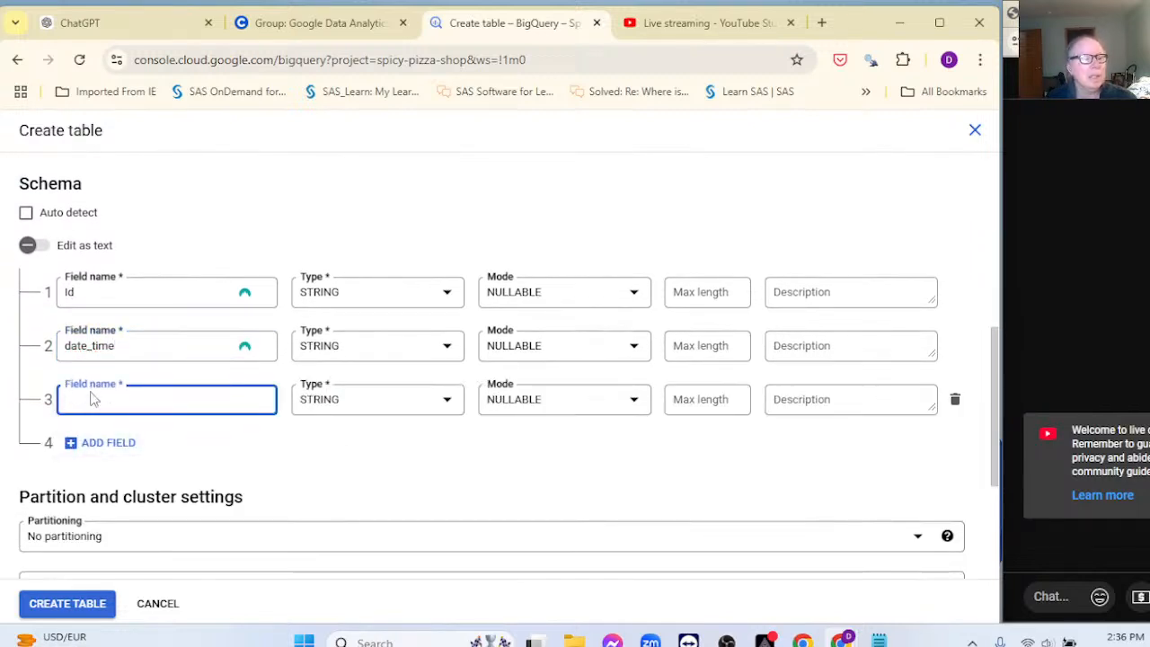
text(value)
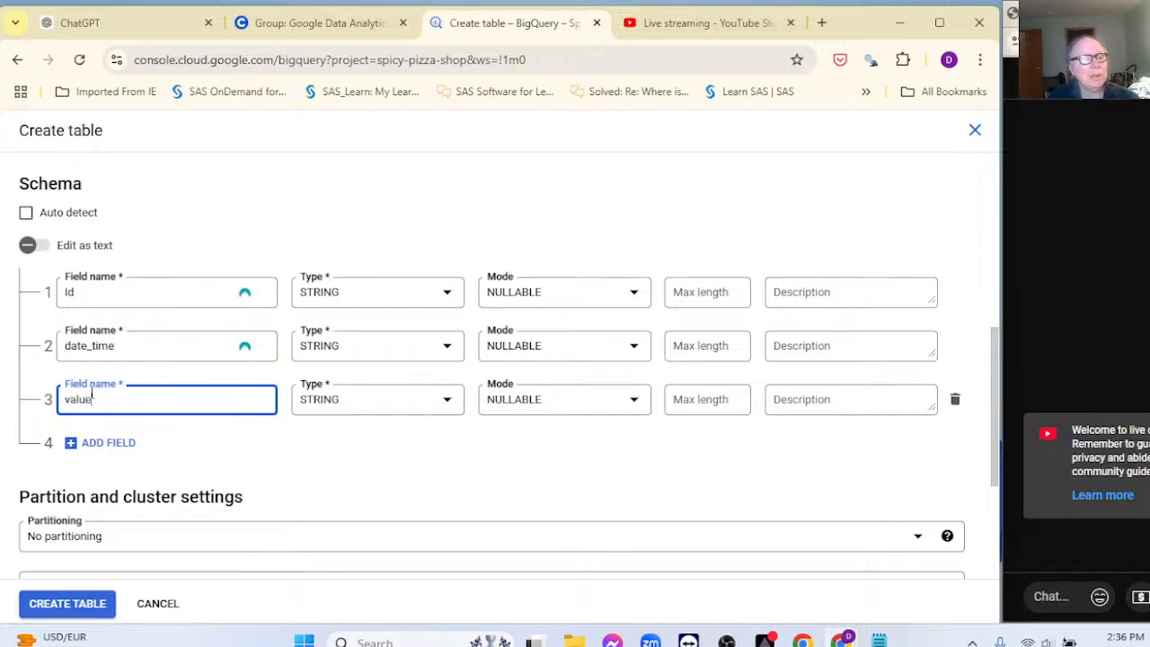
key(BackSpace)
key(BackSpace)
key(BackSpace)
key(BackSpace)
text(alue)
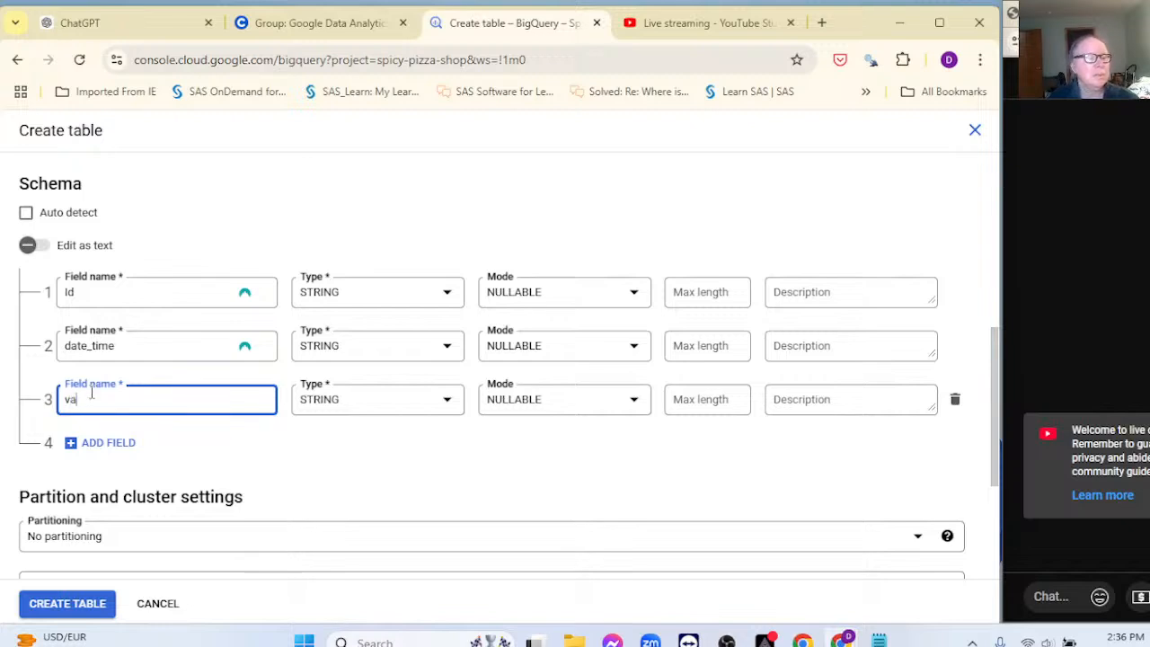
click(375, 401)
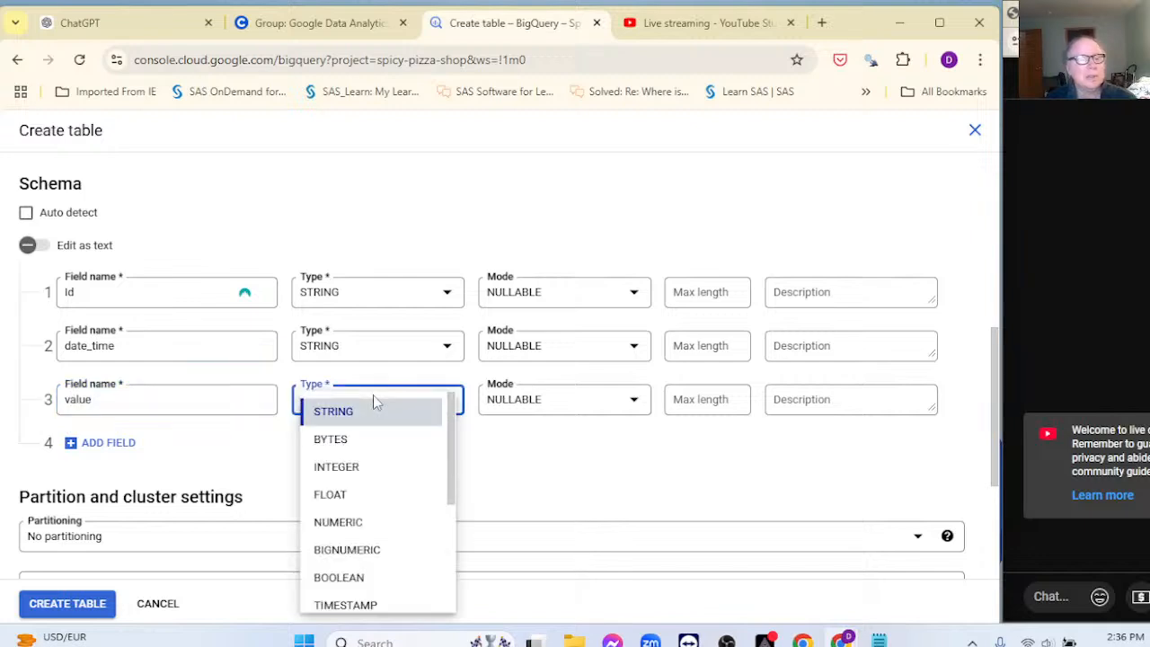
Step: Make the value field's type INTEGER
click(350, 474)
scroll(351, 501, down, 2)
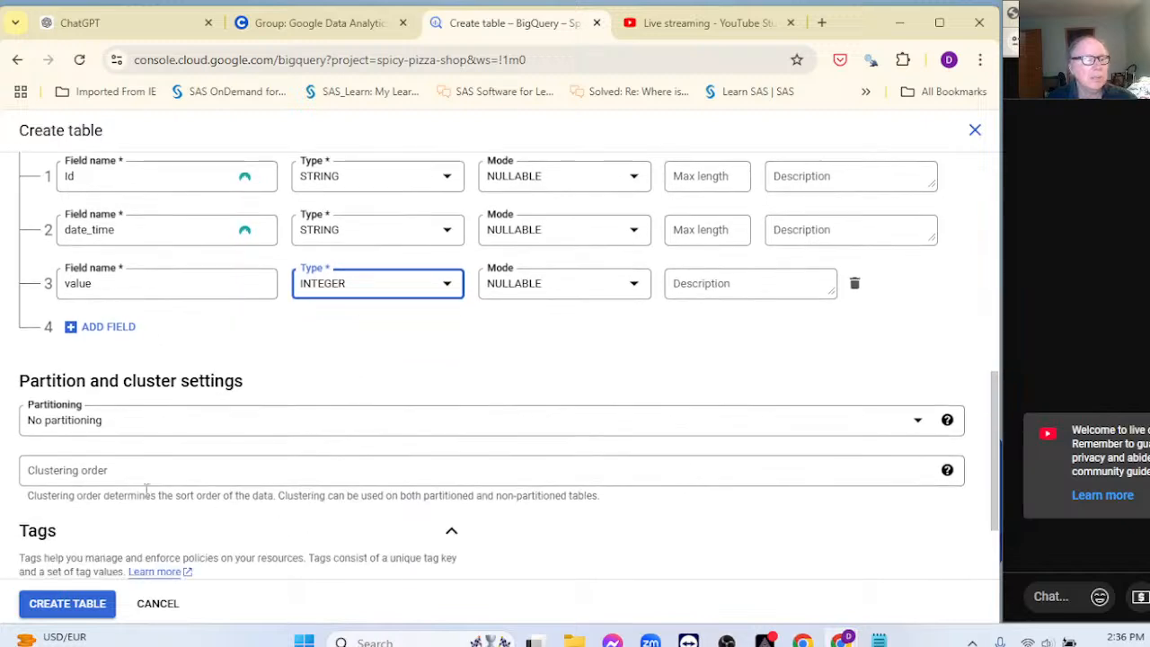
scroll(190, 513, down, 2)
scroll(188, 512, down, 1)
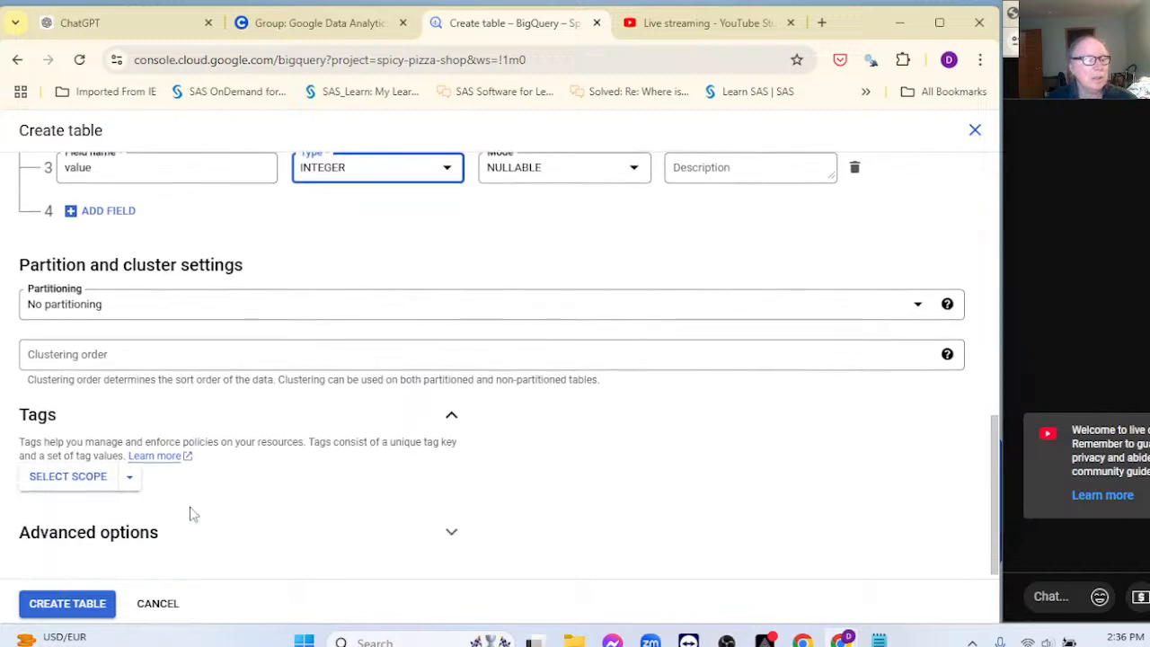
Step: Allow 10 errors and skip 1 header row in Advanced options, then create the table
click(452, 526)
scroll(335, 474, down, 2)
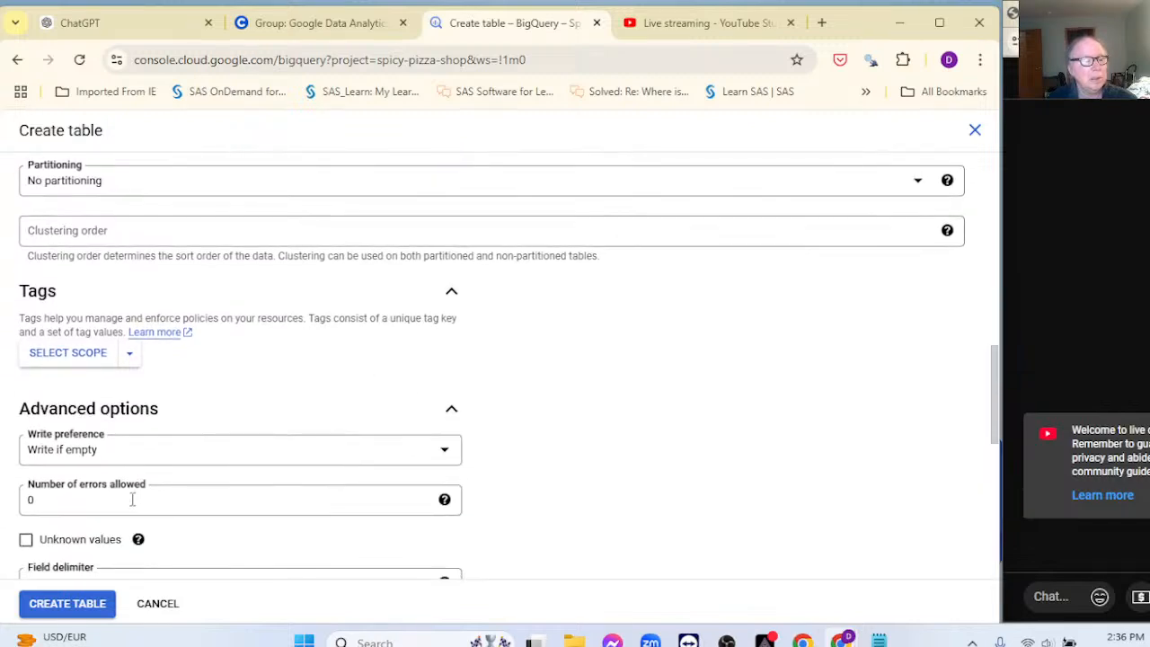
drag(108, 501, 16, 502)
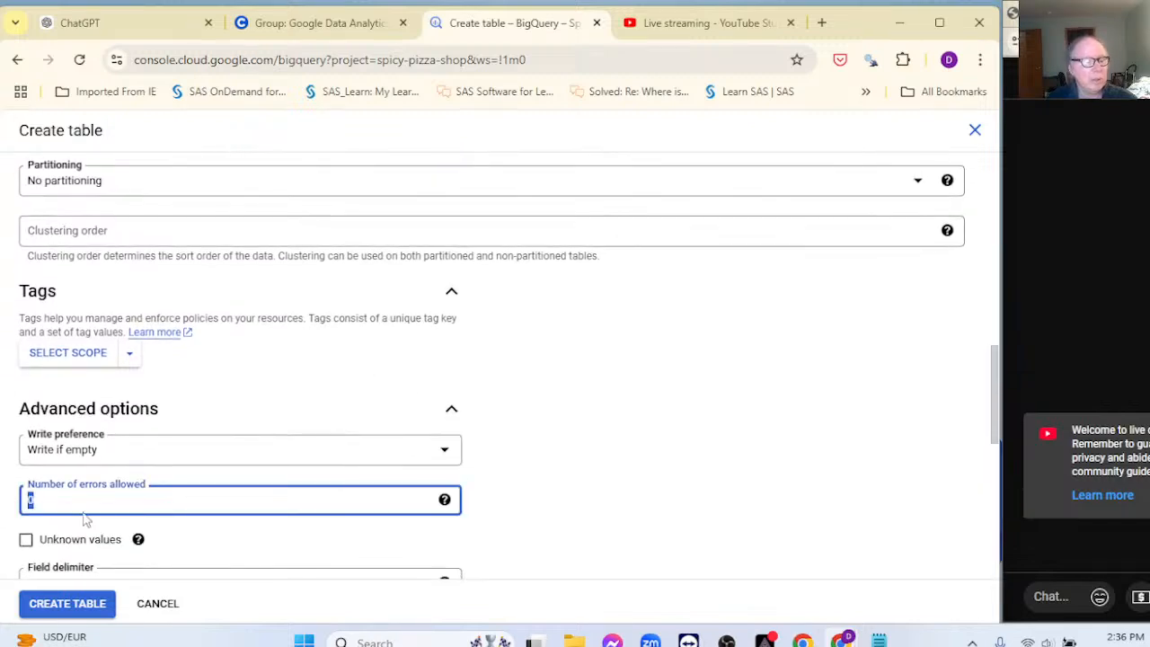
text(10)
scroll(503, 469, down, 3)
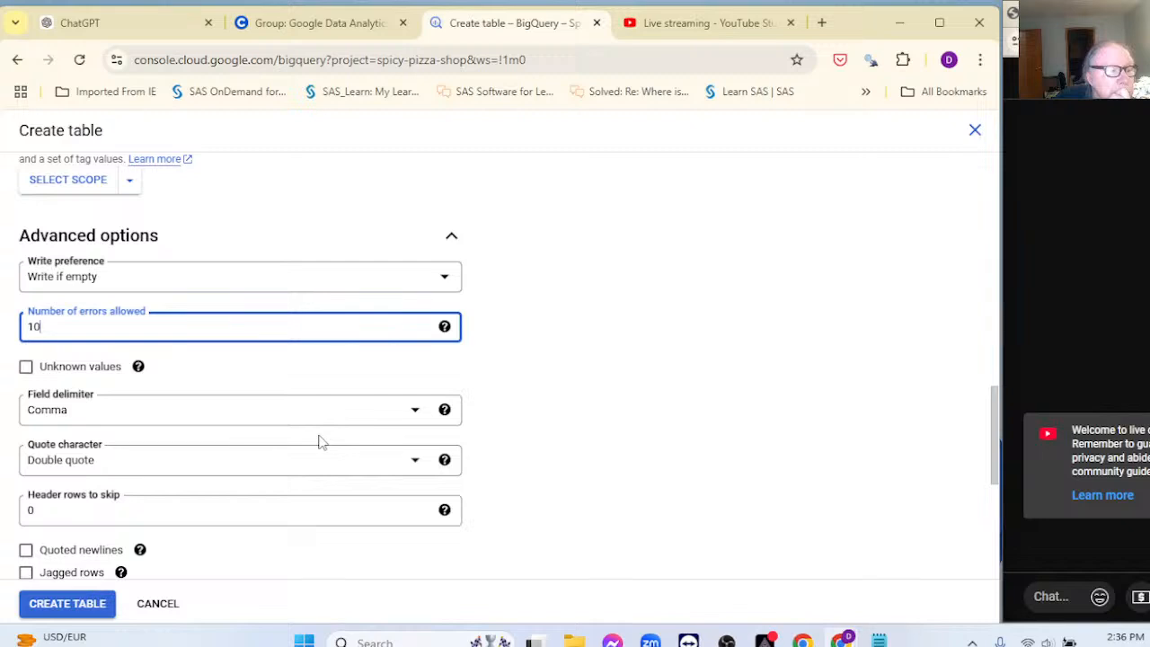
double_click(19, 511)
text(1)
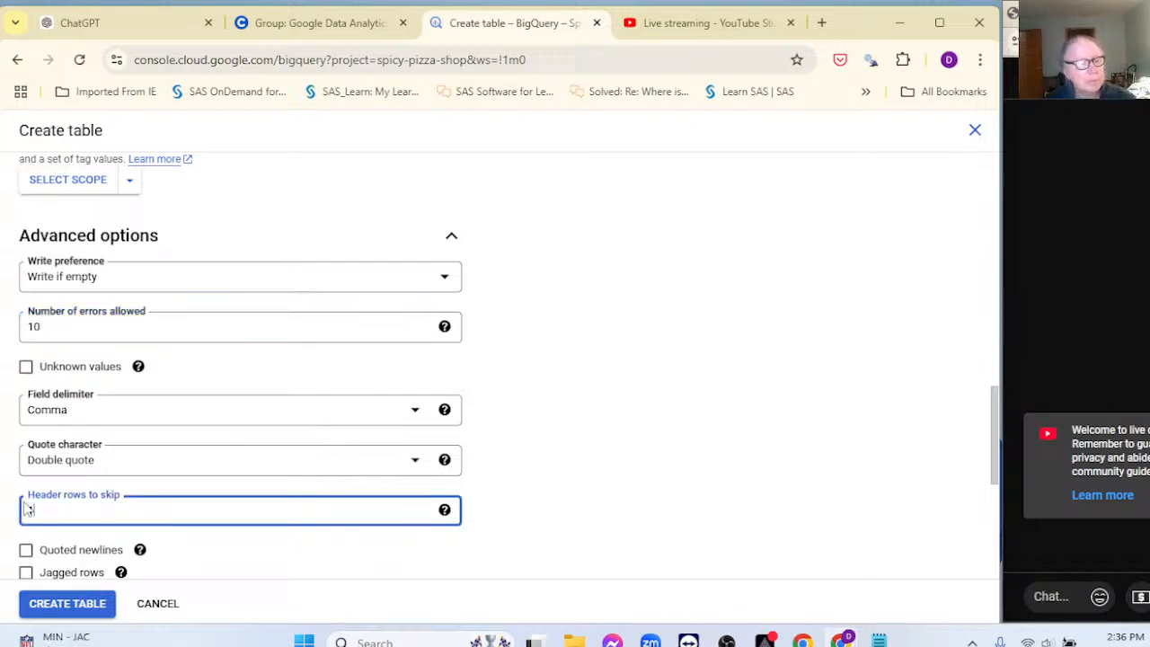
scroll(488, 441, down, 2)
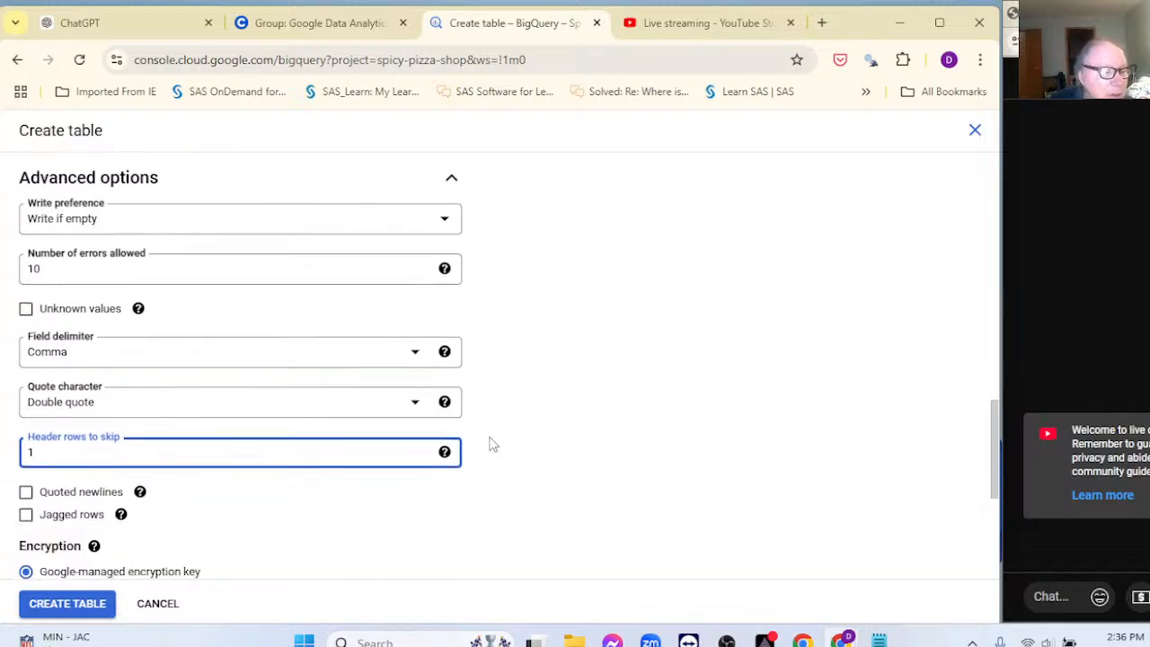
scroll(492, 444, down, 1)
scroll(492, 444, down, 2)
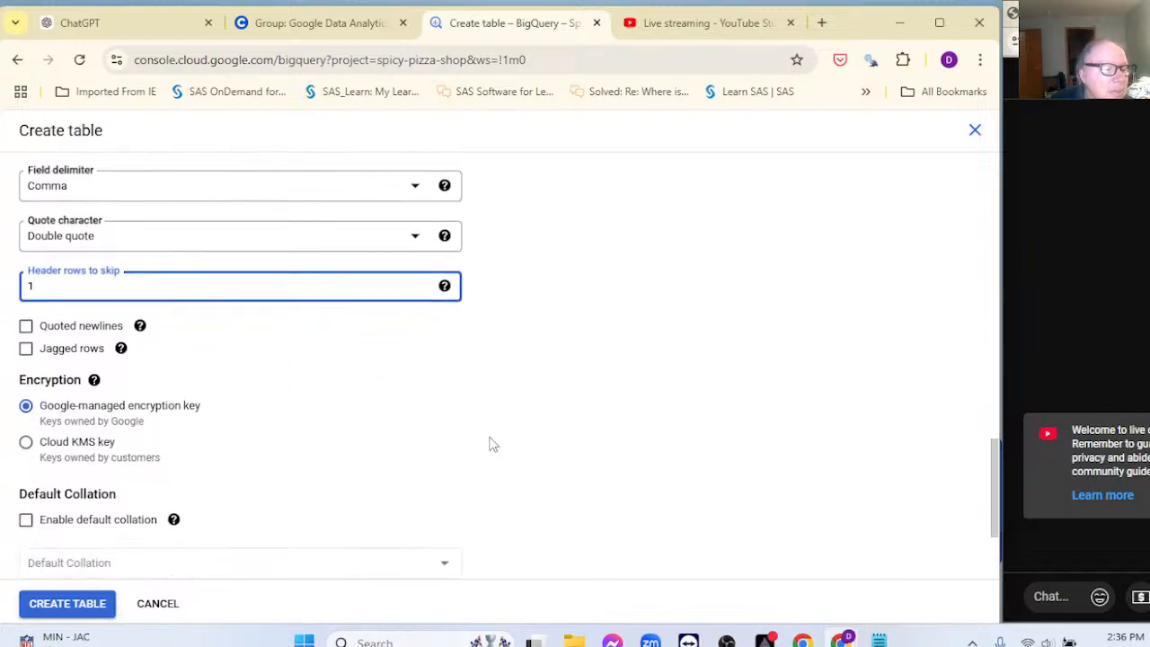
scroll(492, 444, down, 2)
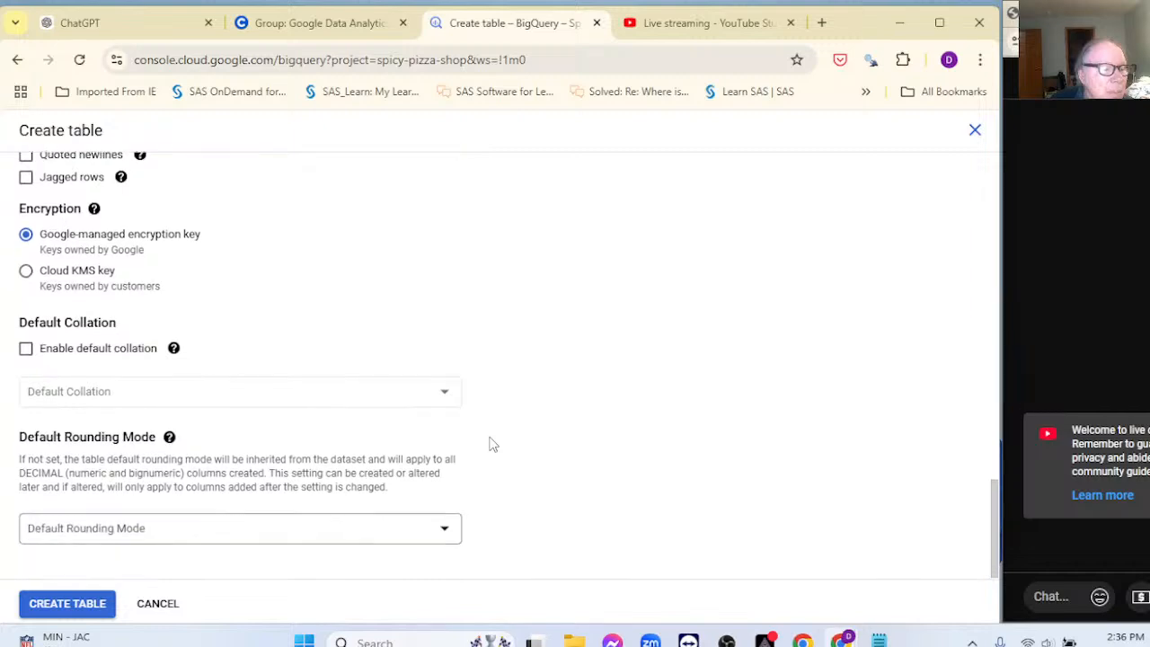
click(74, 606)
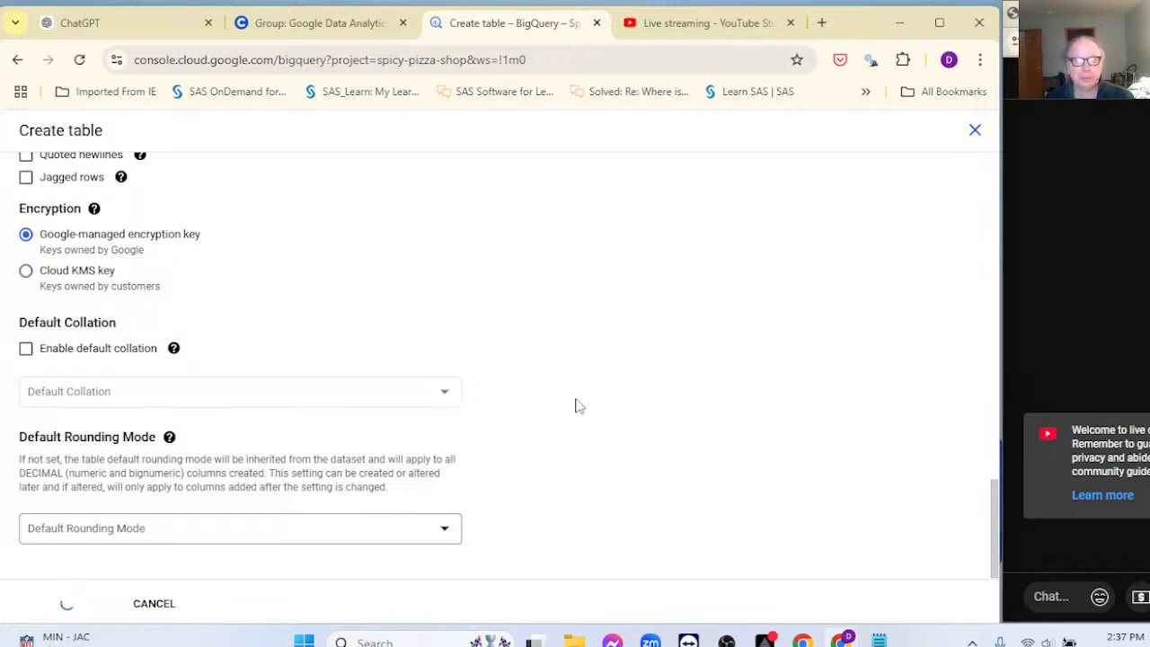
Step: While the datecleaning table loads, switch to the Coursera community post about the Bellabeat CSV error
click(281, 33)
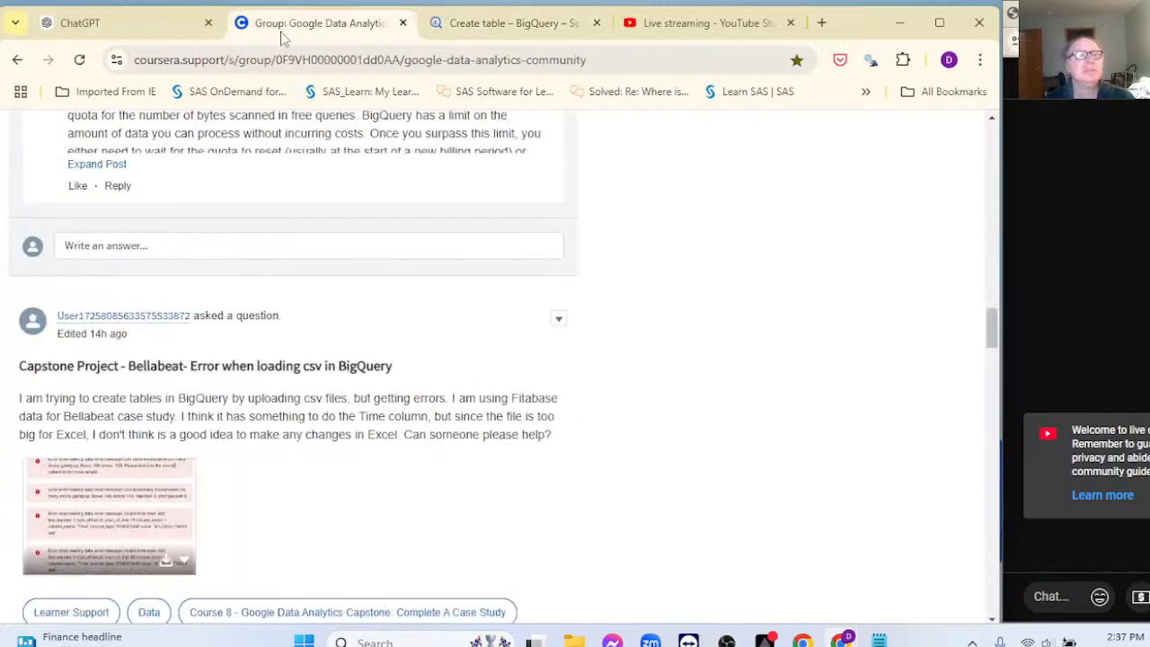
Step: View the forum post's enlarged error screenshot, then return to the BigQuery Create table page
mouse_move(138, 479)
click(151, 513)
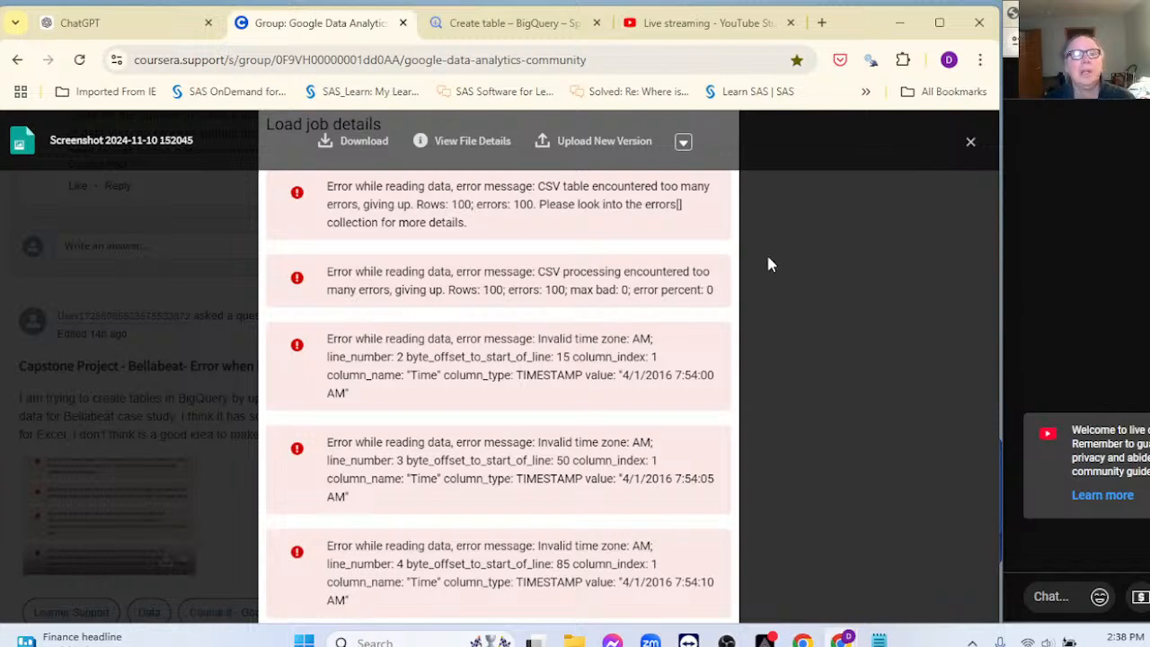
click(970, 142)
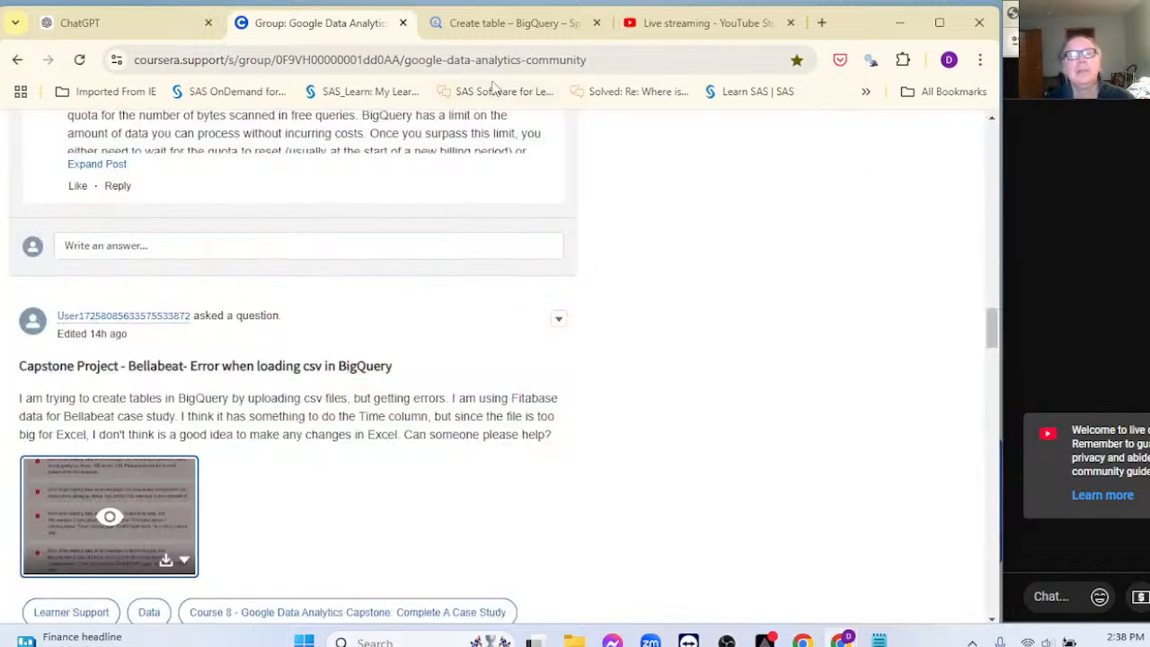
click(486, 30)
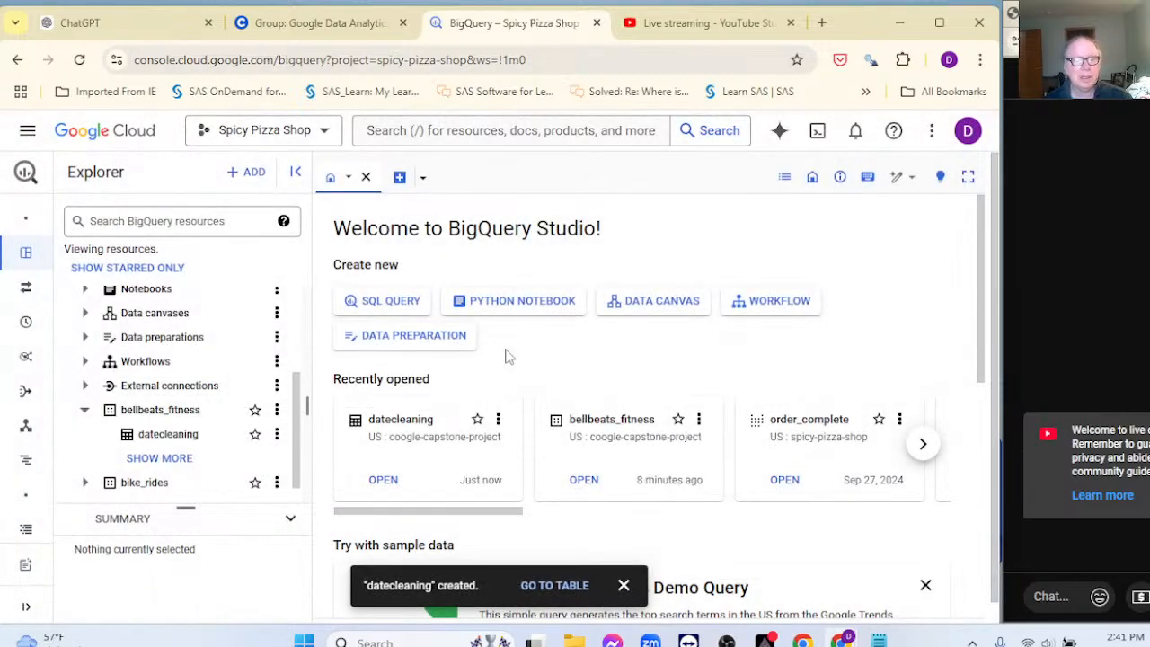
Step: Run SELECT * FROM datecleaning LIMIT 10 to preview Id, date_time and value
click(275, 435)
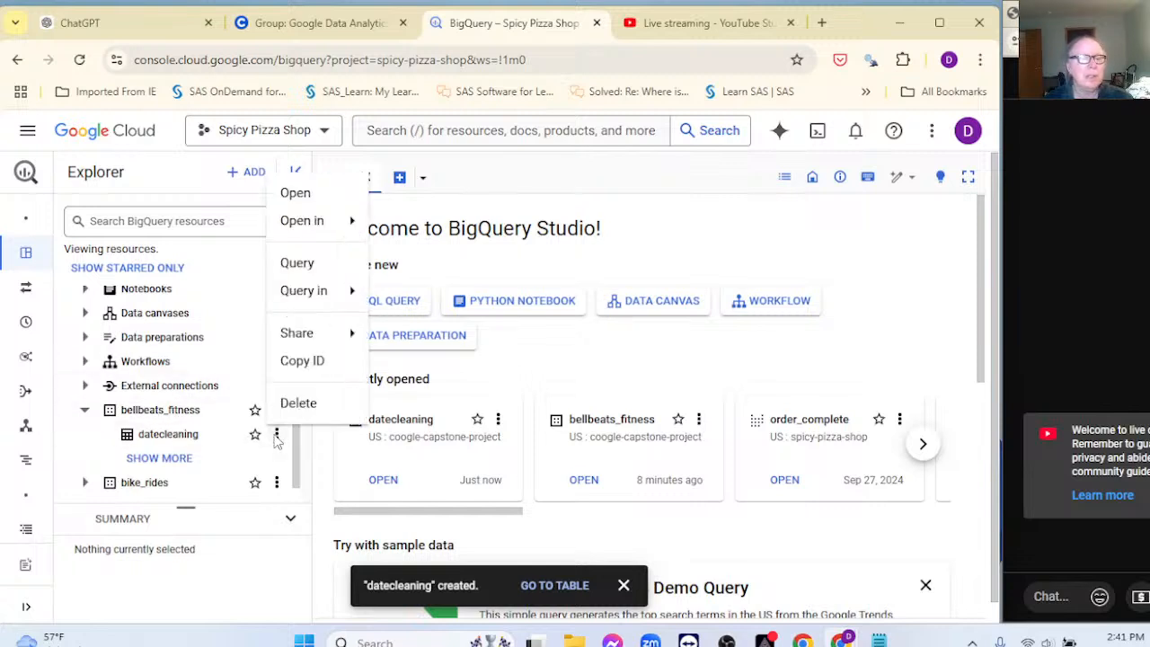
click(297, 263)
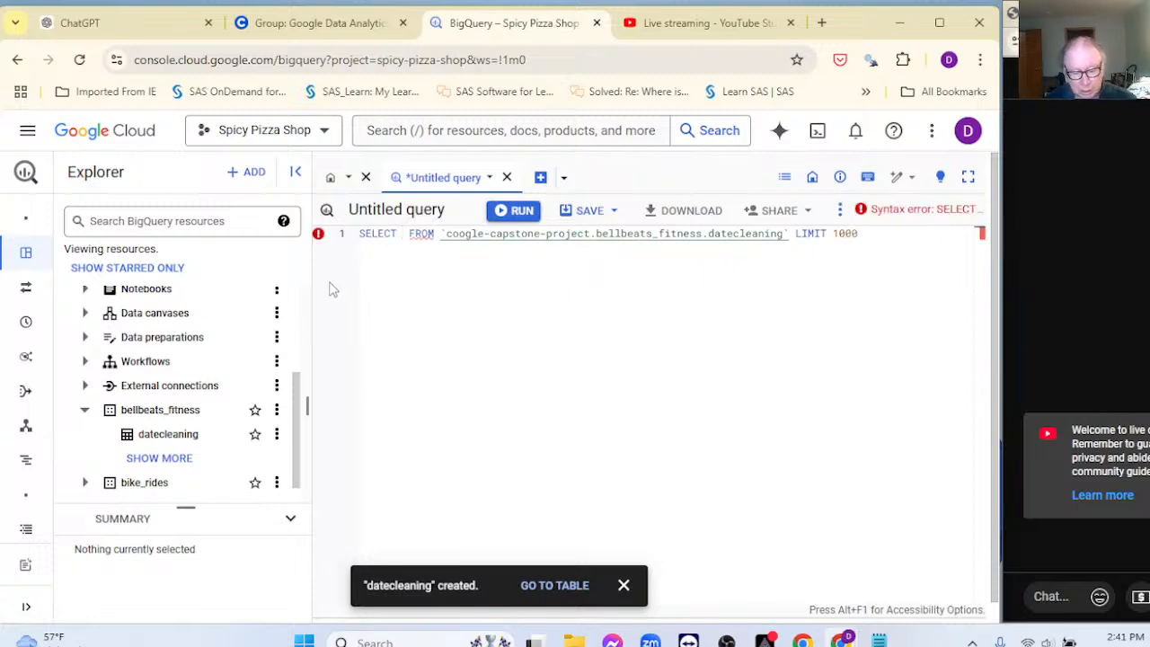
text(*)
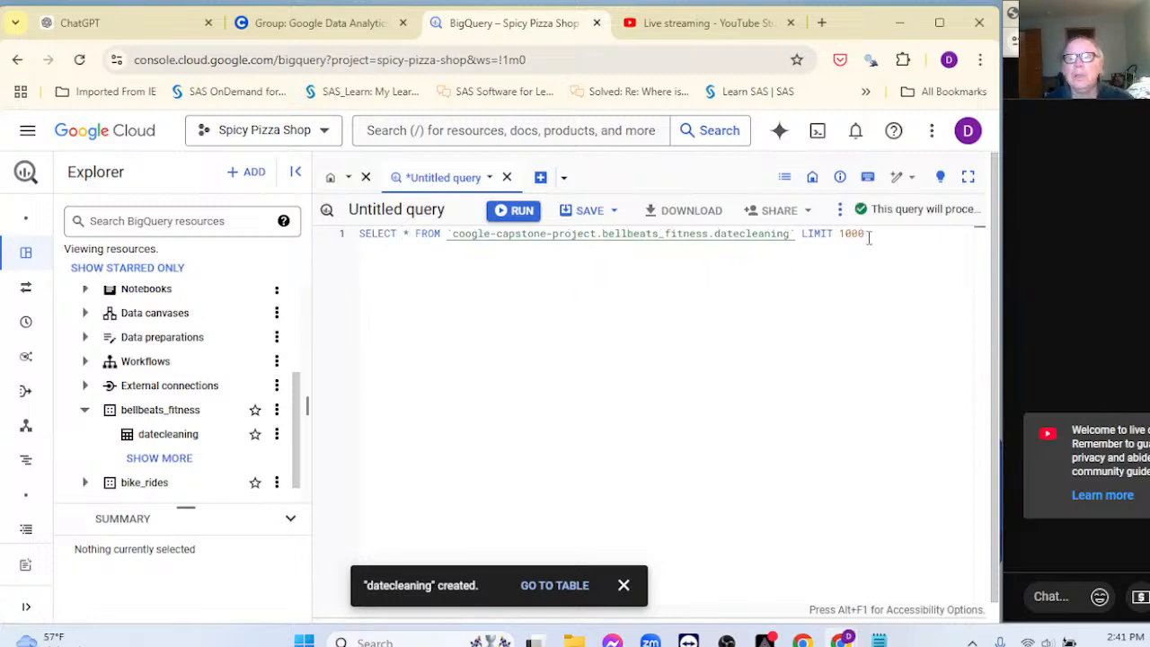
double_click(867, 235)
text(10)
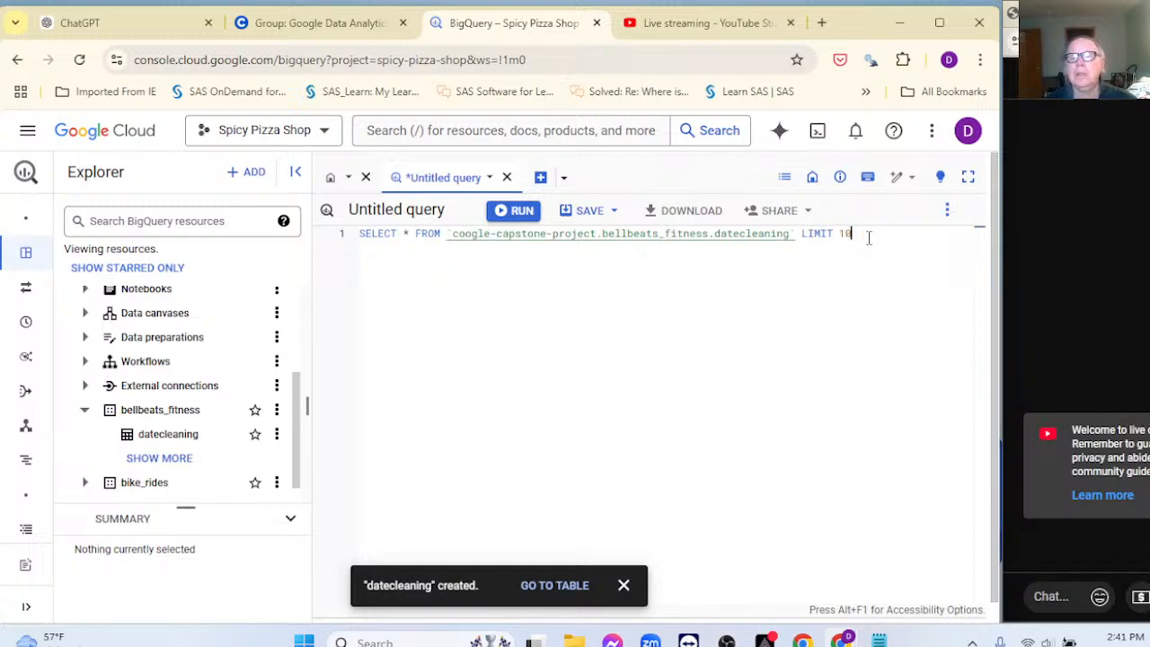
text(;)
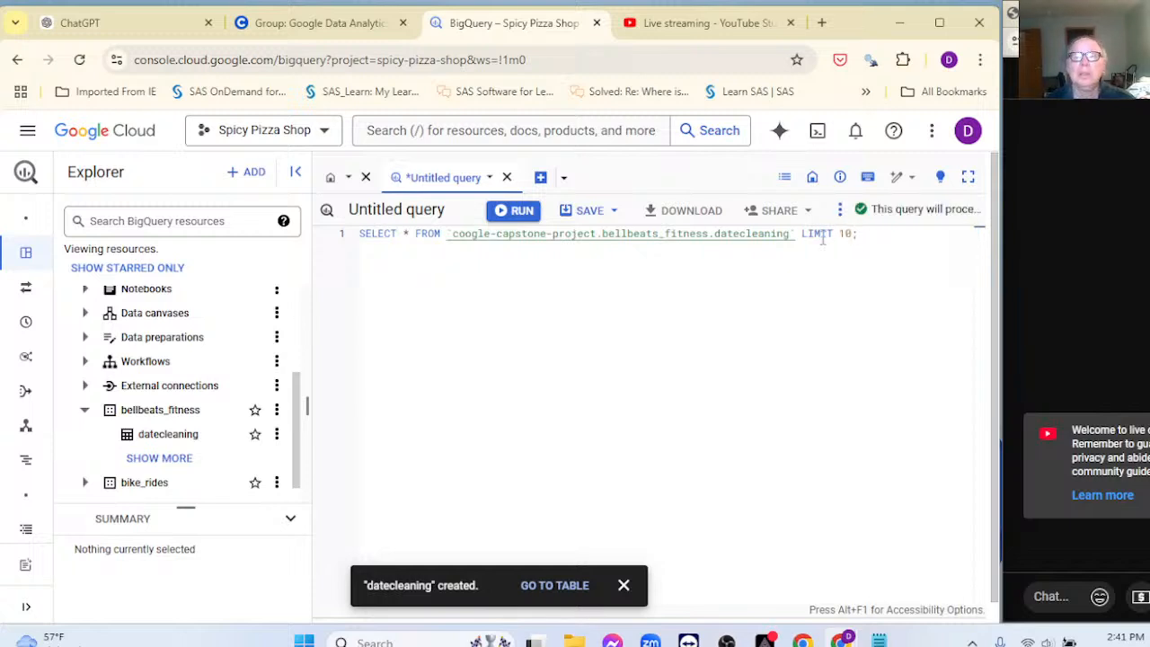
key(ctrl+Return)
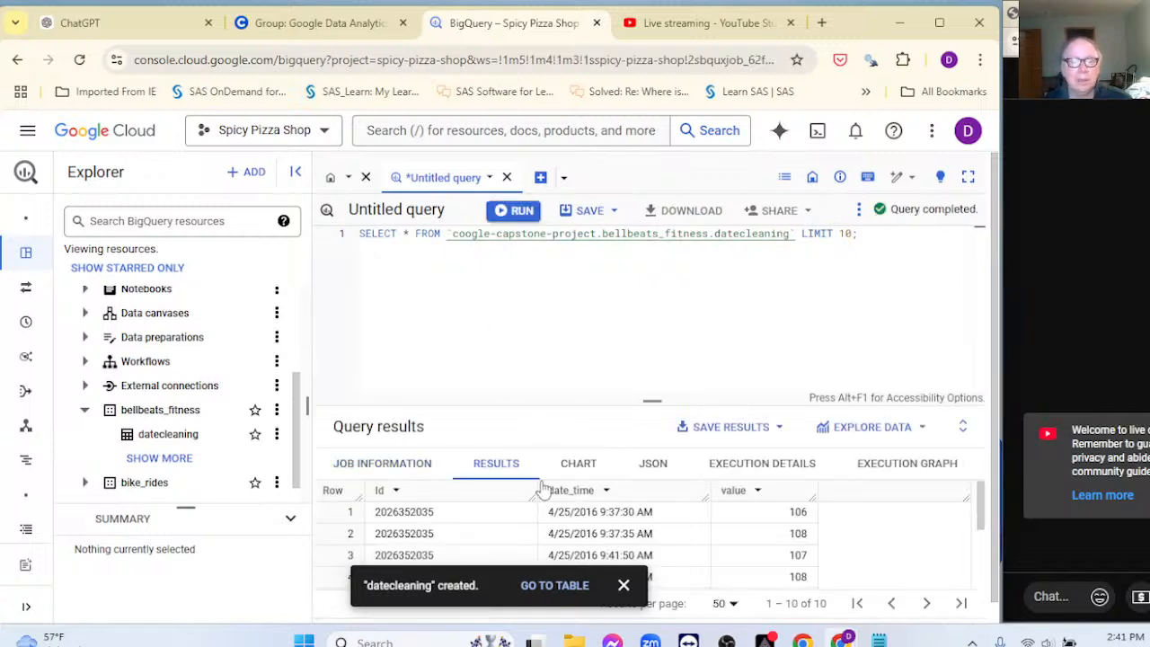
click(626, 585)
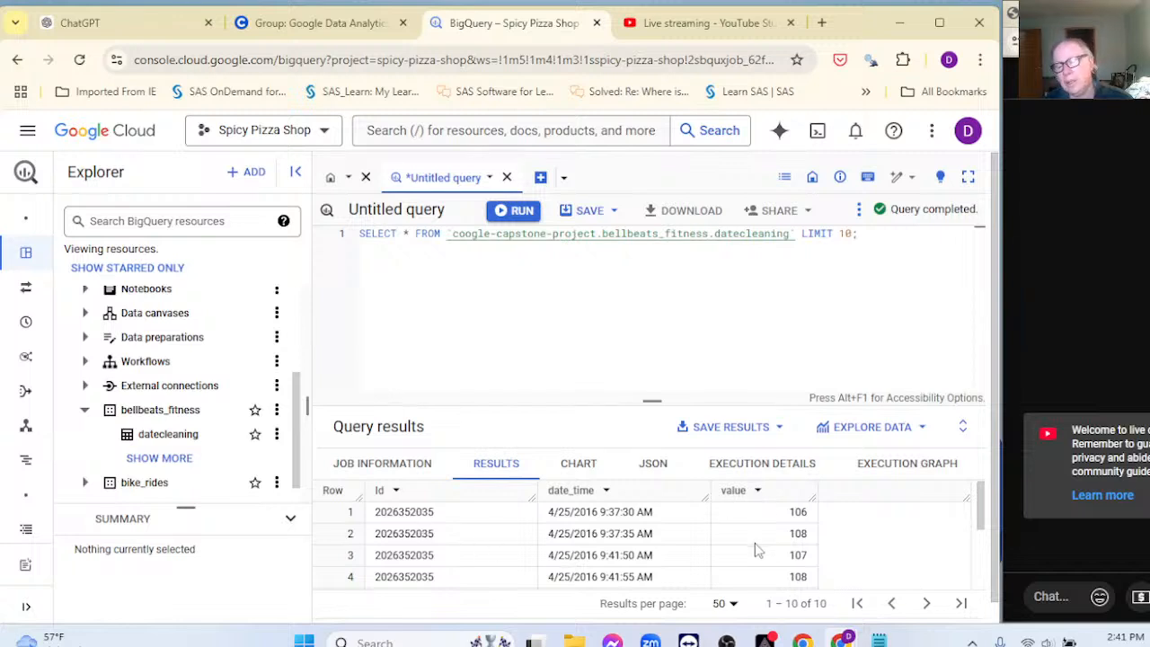
double_click(427, 513)
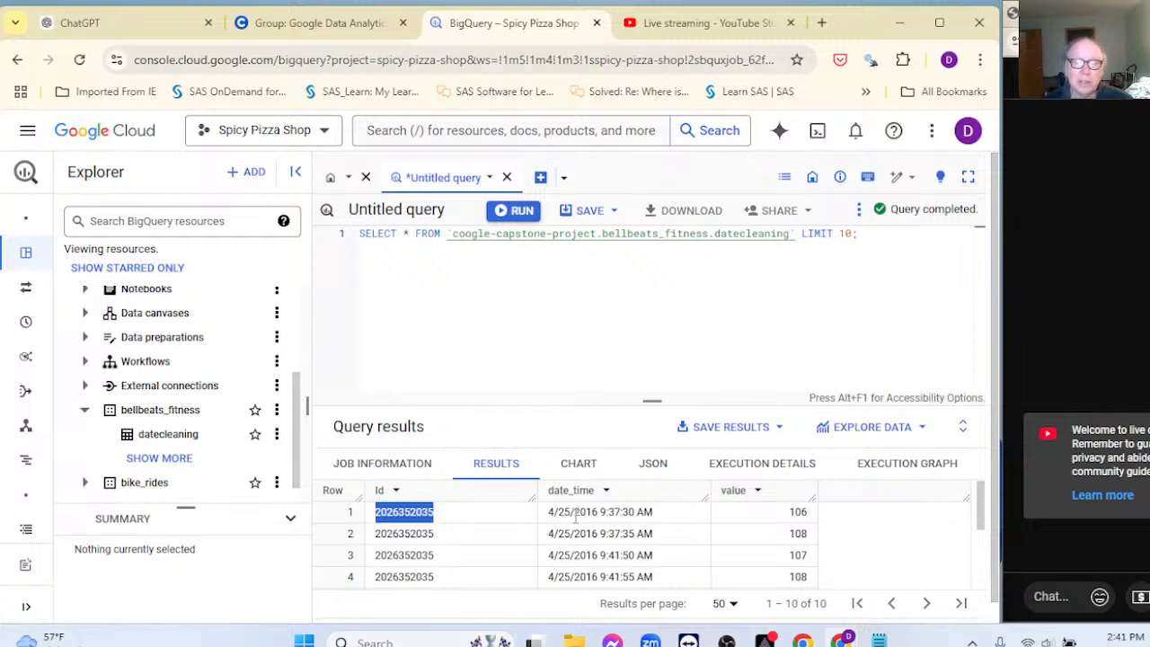
Step: Change the select list to CAST(date_time as date) and run it, hitting an Invalid date error
click(409, 233)
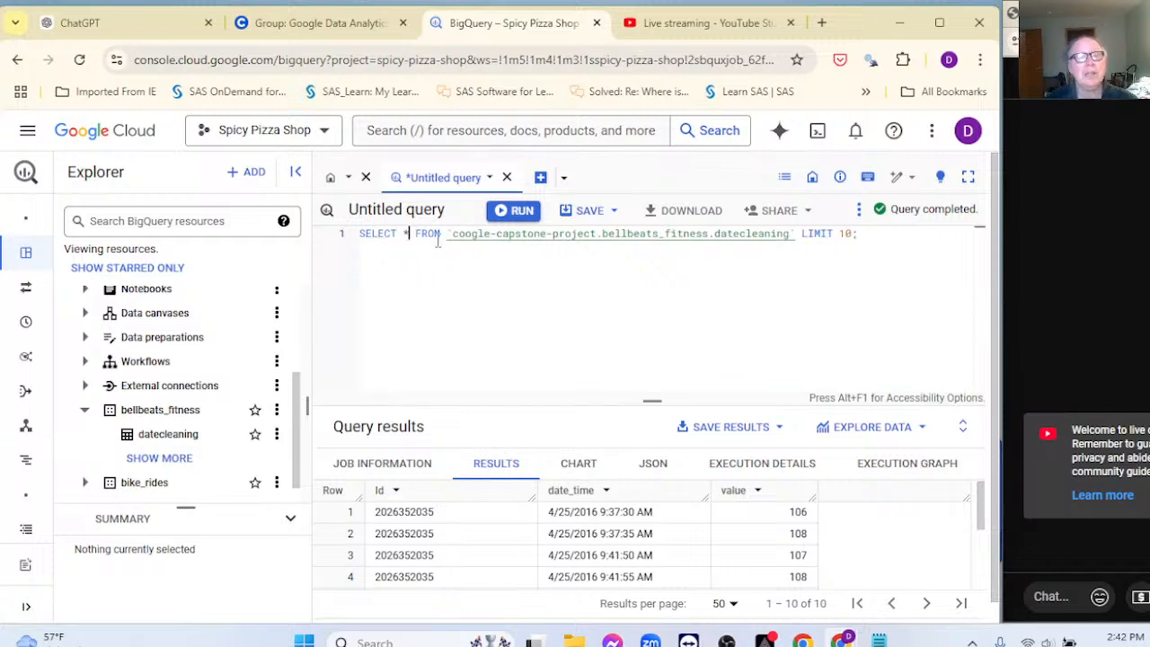
key(BackSpace)
text(CST)
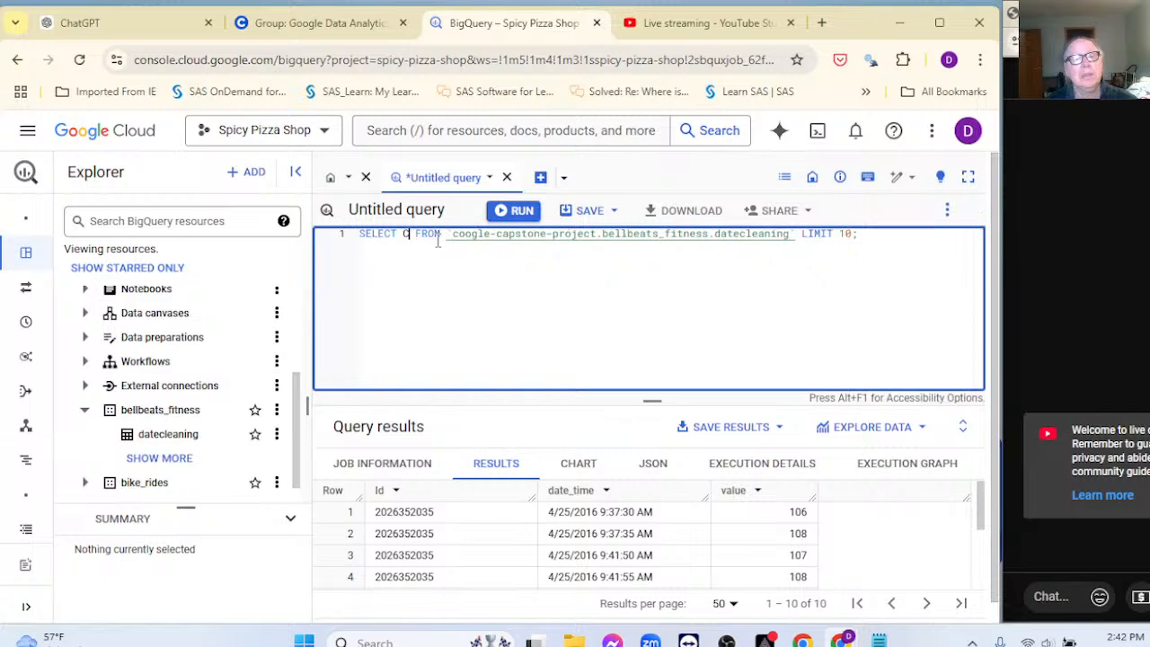
key(BackSpace)
key(BackSpace)
key(BackSpace)
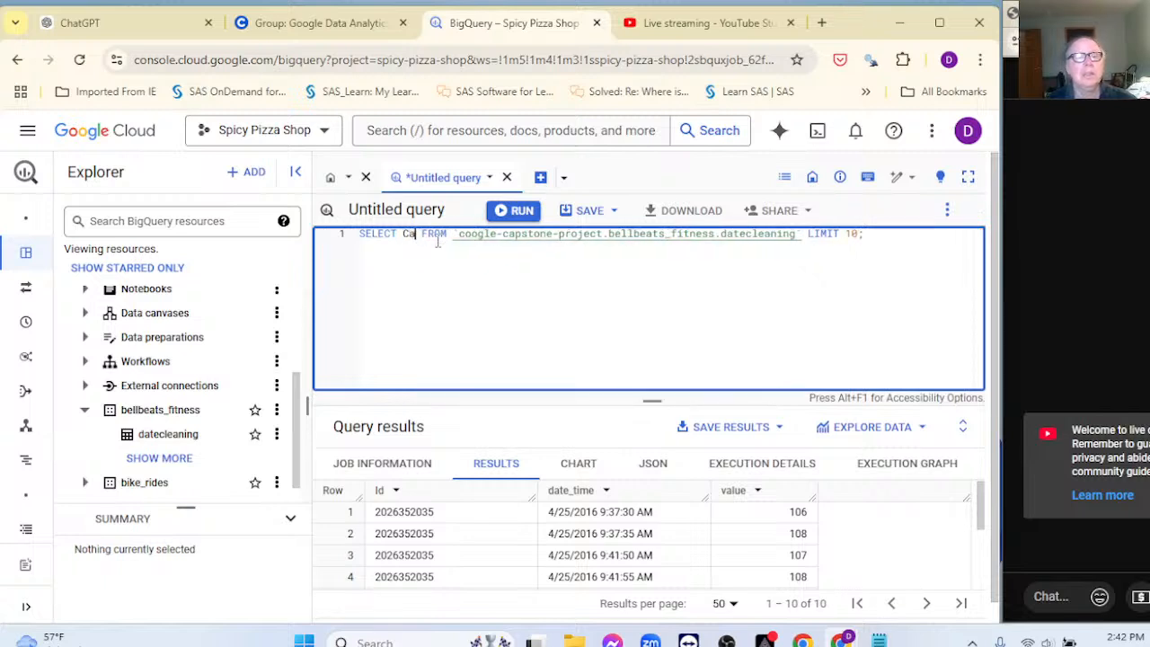
text(CAST()
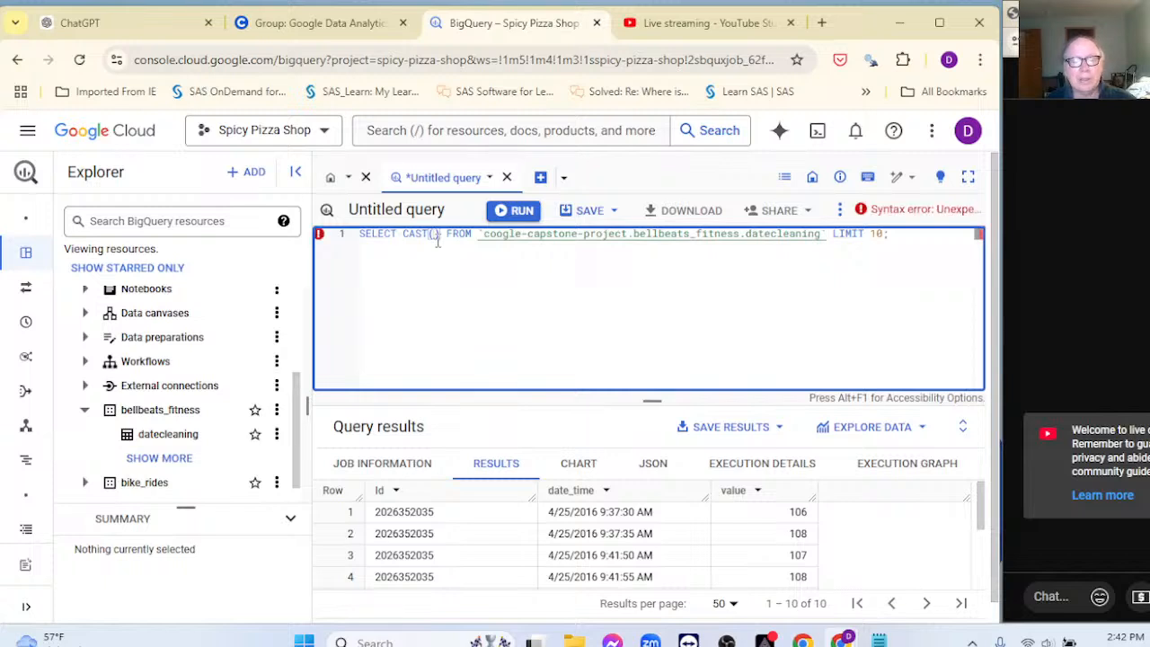
text(dat)
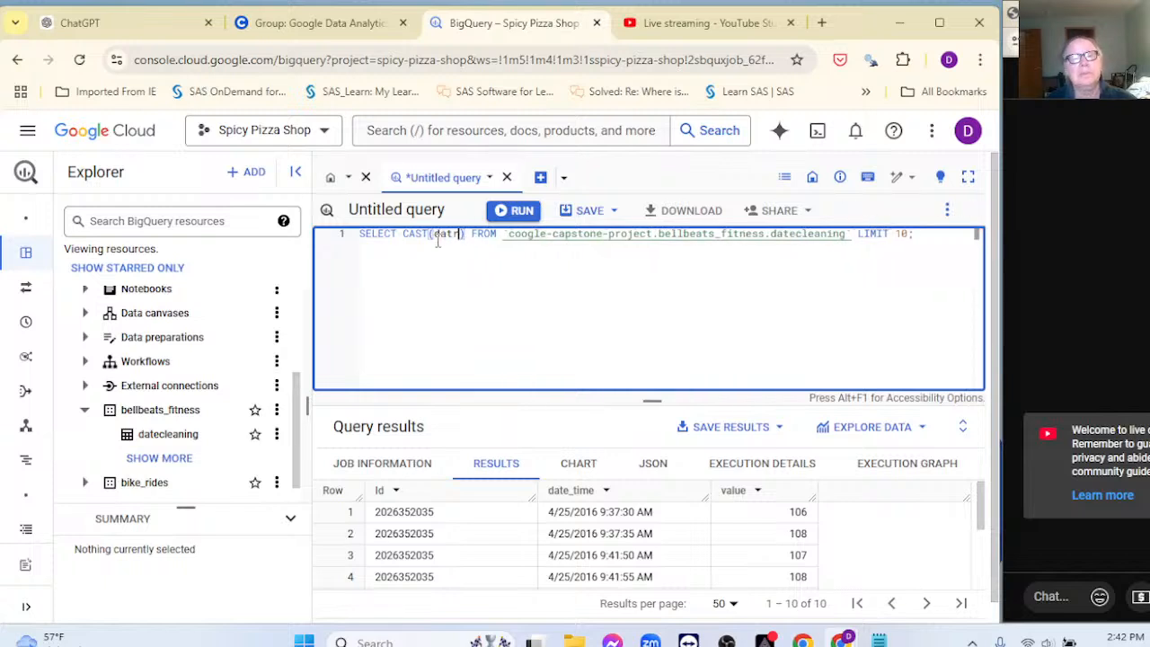
text(e)
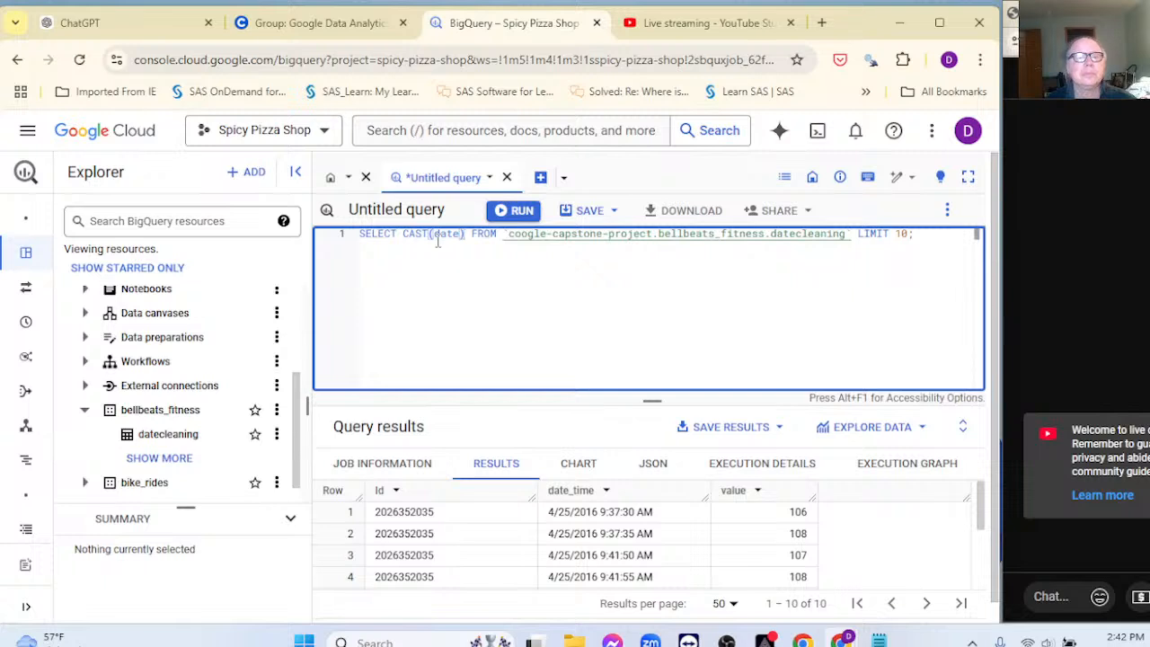
key(Delete)
text(_ti)
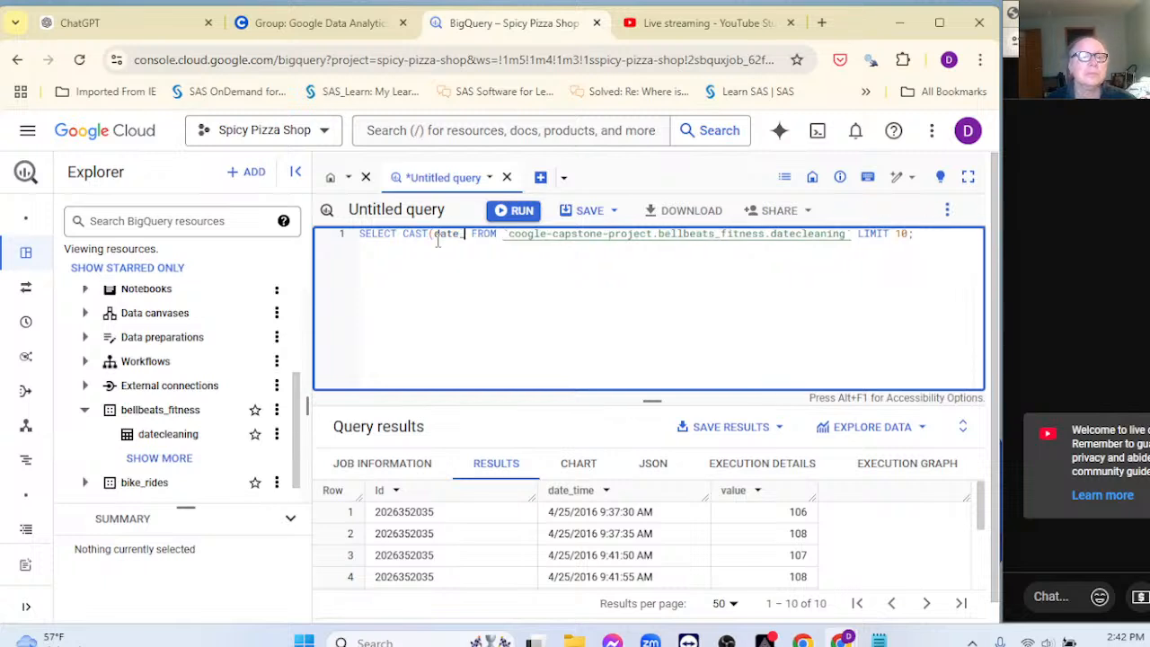
text(me)
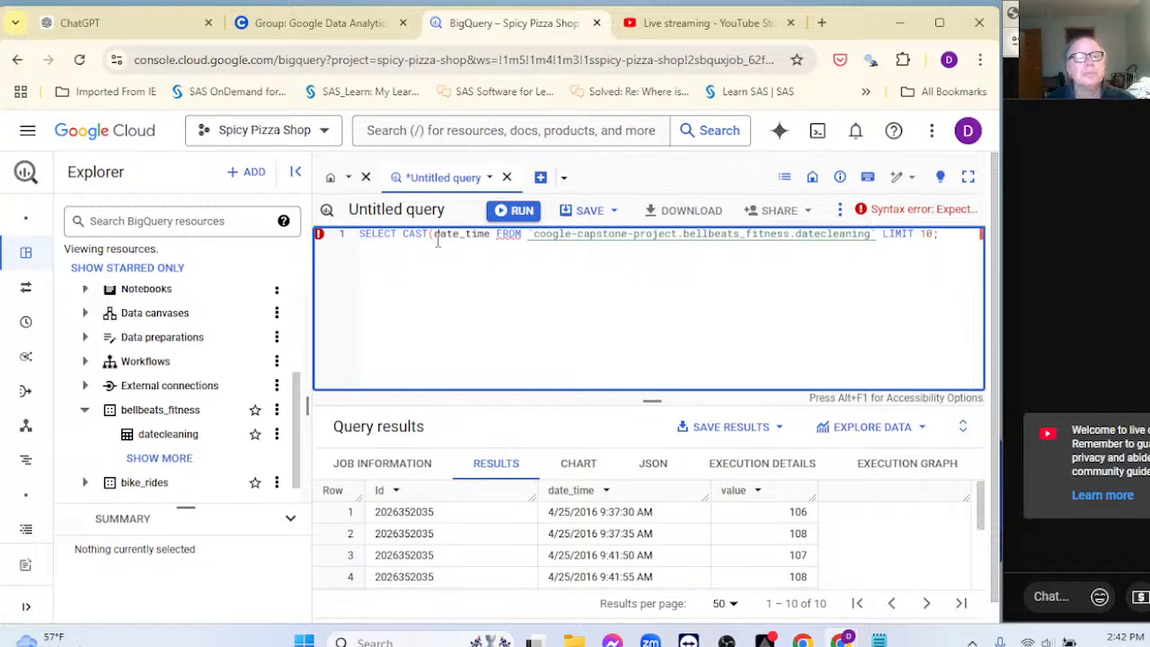
text( as da)
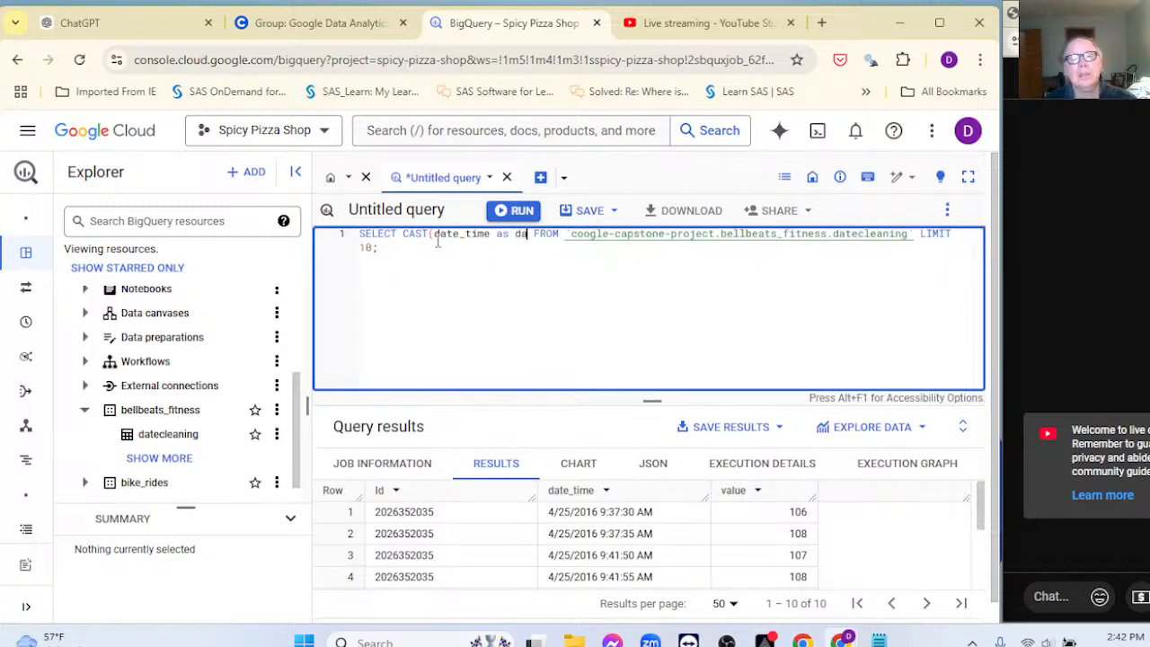
text(te)
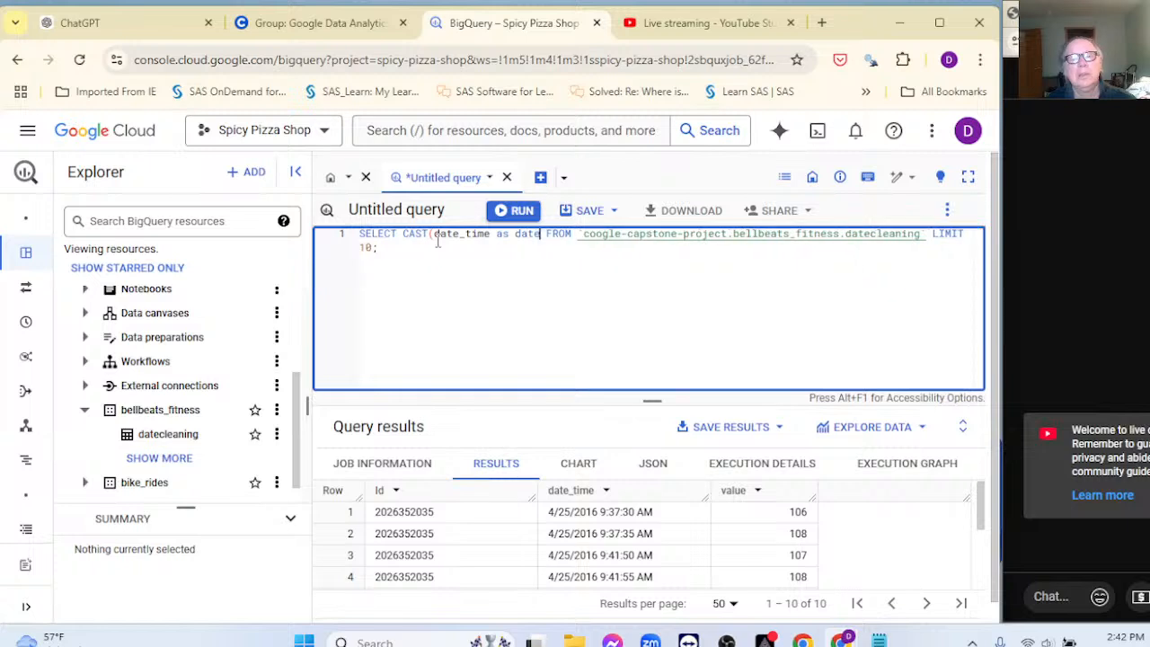
text())
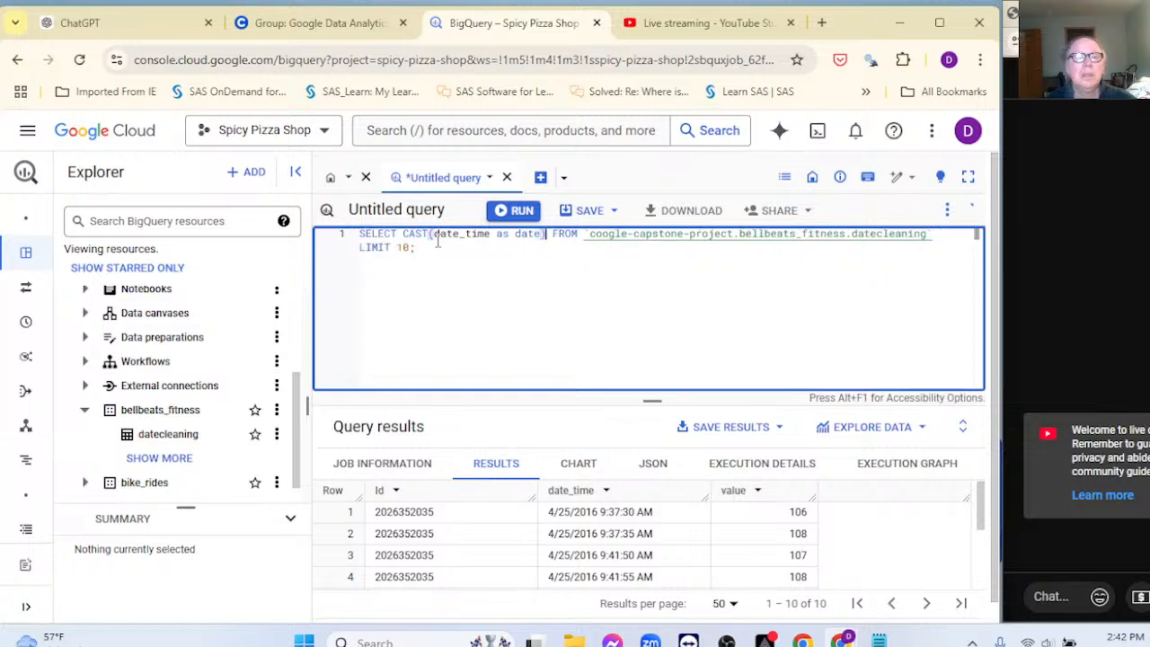
click(516, 210)
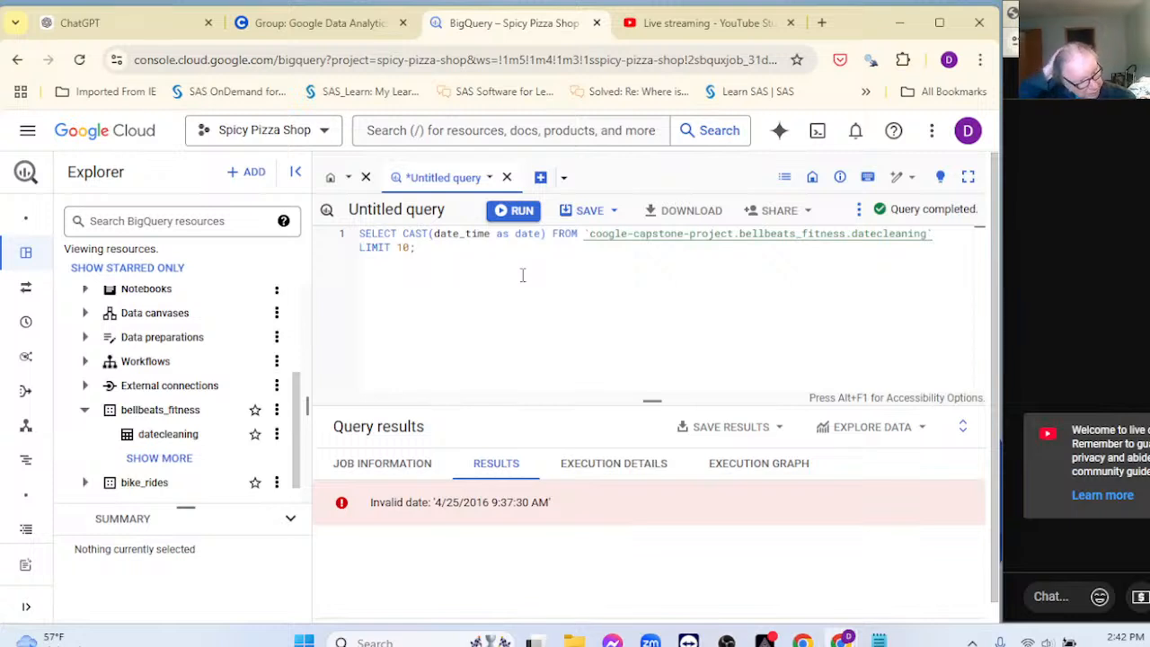
Step: Replace the CAST expression with * and rerun, showing date_time strings like 4/25/2016 9:37:30 AM
click(547, 233)
key(BackSpace)
key(BackSpace)
key(BackSpace)
key(BackSpace)
key(BackSpace)
key(BackSpace)
key(BackSpace)
key(BackSpace)
key(BackSpace)
key(BackSpace)
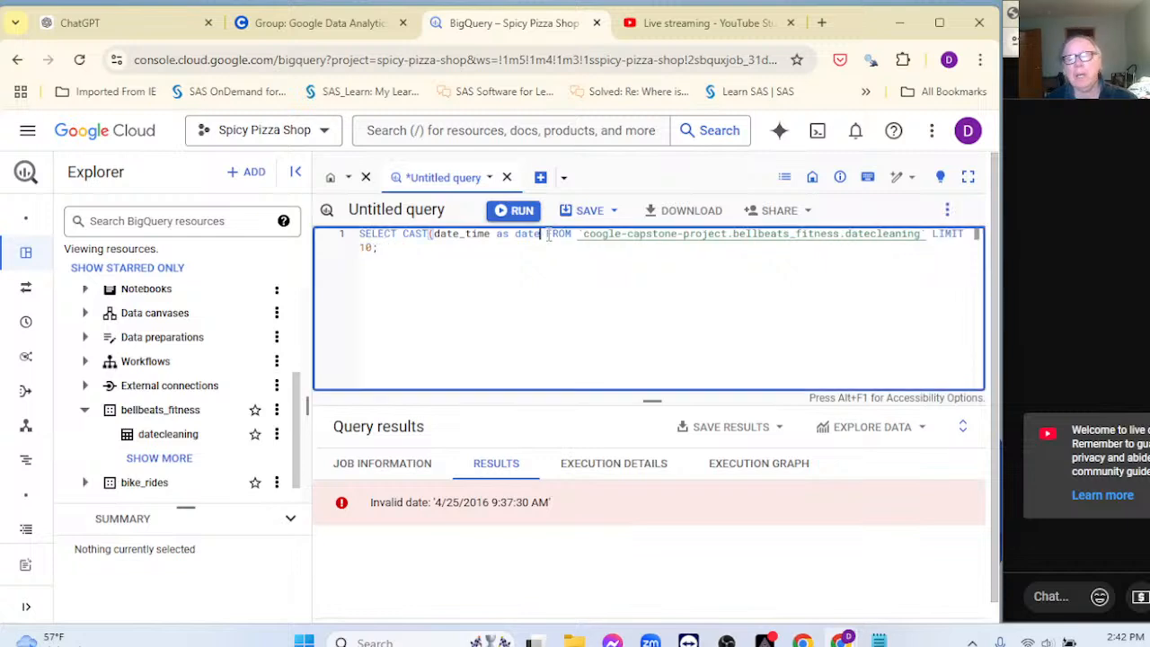
key(BackSpace)
key(BackSpace)
key(BackSpace)
key(BackSpace)
key(BackSpace)
key(BackSpace)
key(BackSpace)
key(BackSpace)
key(BackSpace)
key(BackSpace)
key(BackSpace)
key(BackSpace)
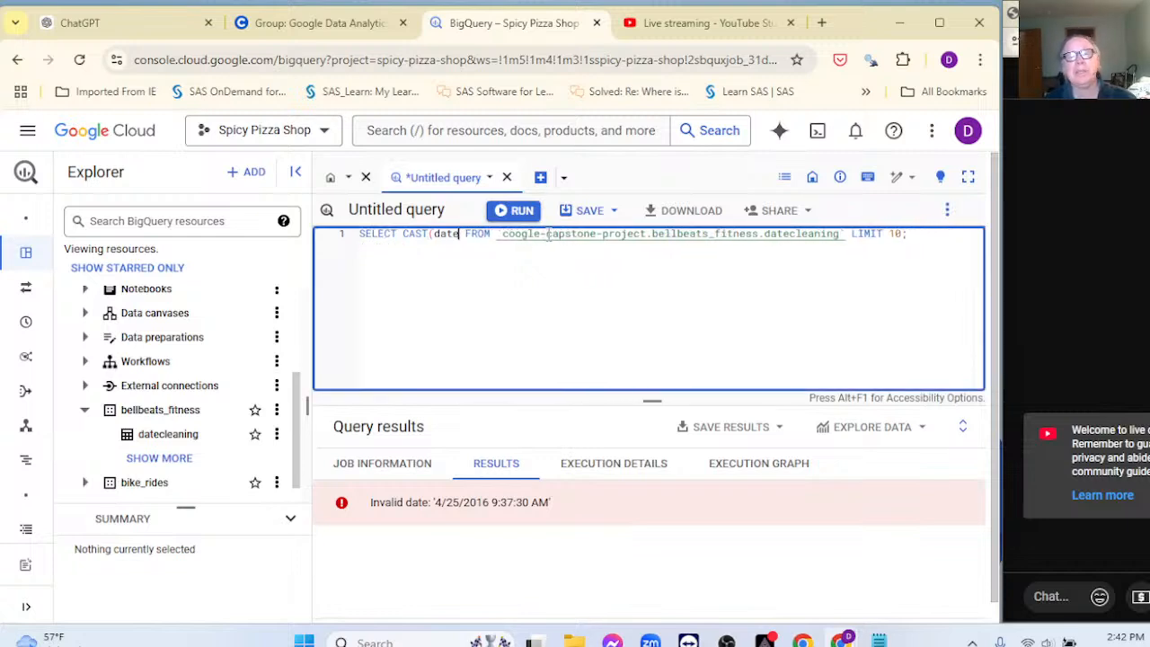
key(BackSpace)
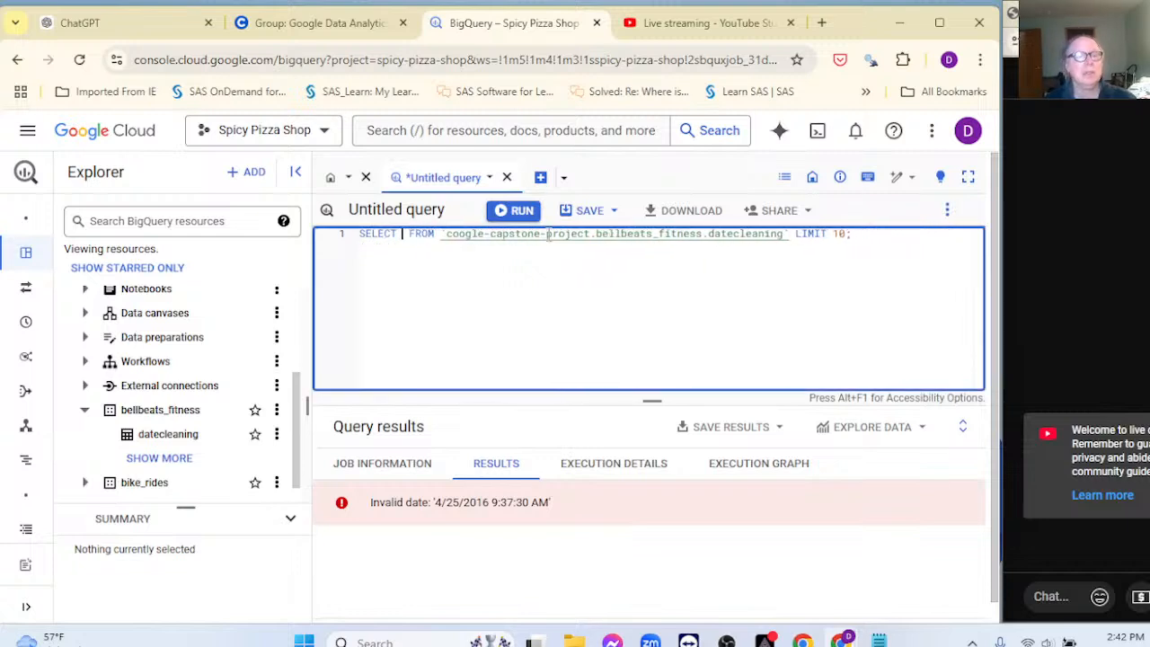
text(*)
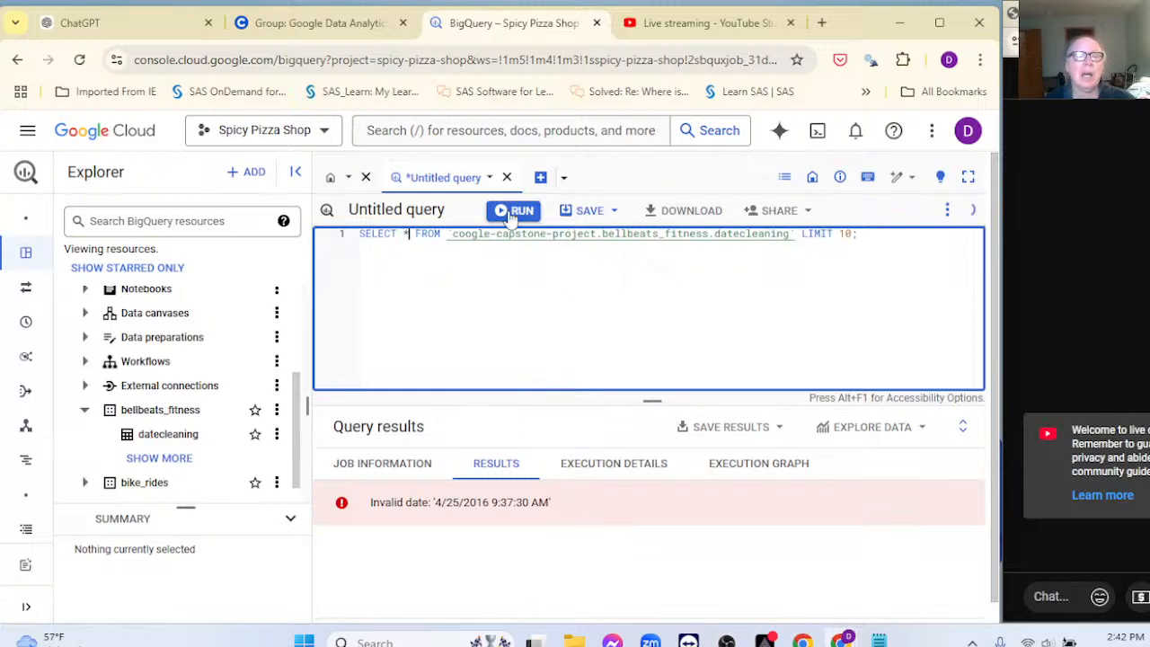
click(510, 212)
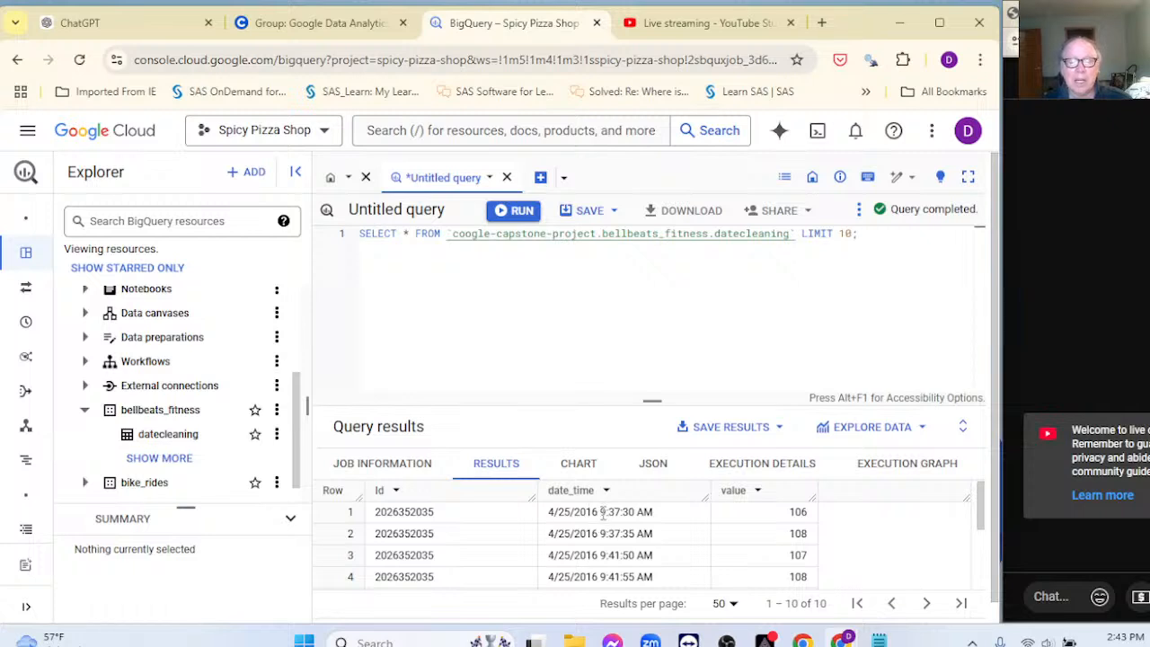
drag(600, 511, 634, 511)
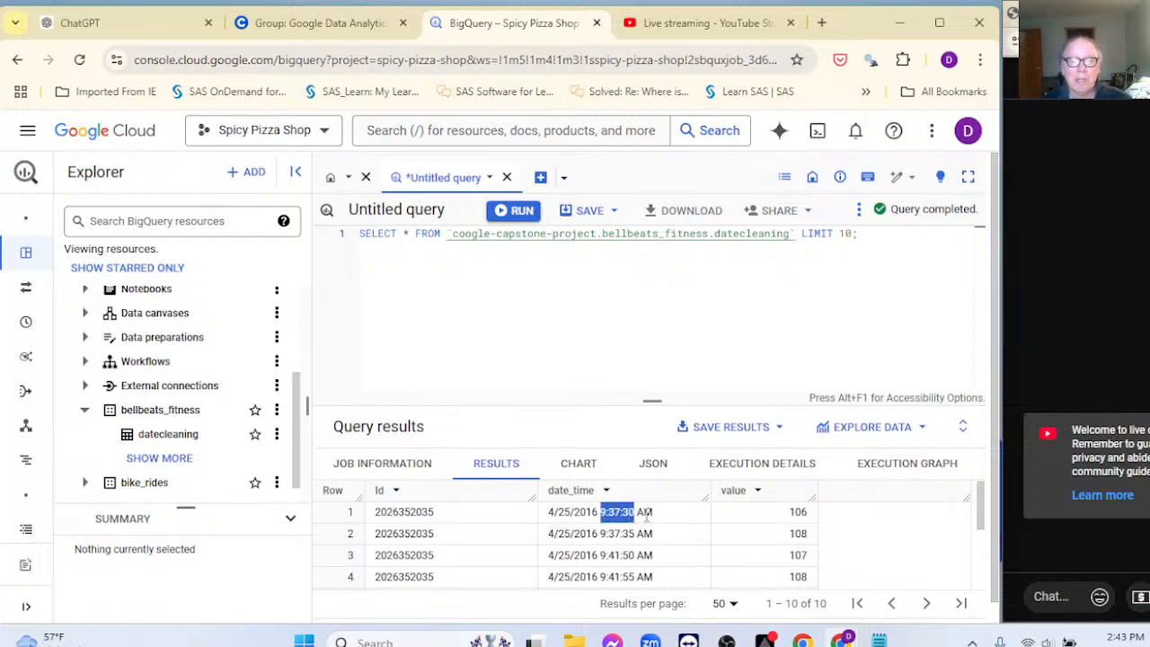
Step: Highlight row 1's full date_time value 4/25/2016 9:37:30 AM, then go to ChatGPT
double_click(644, 511)
click(765, 640)
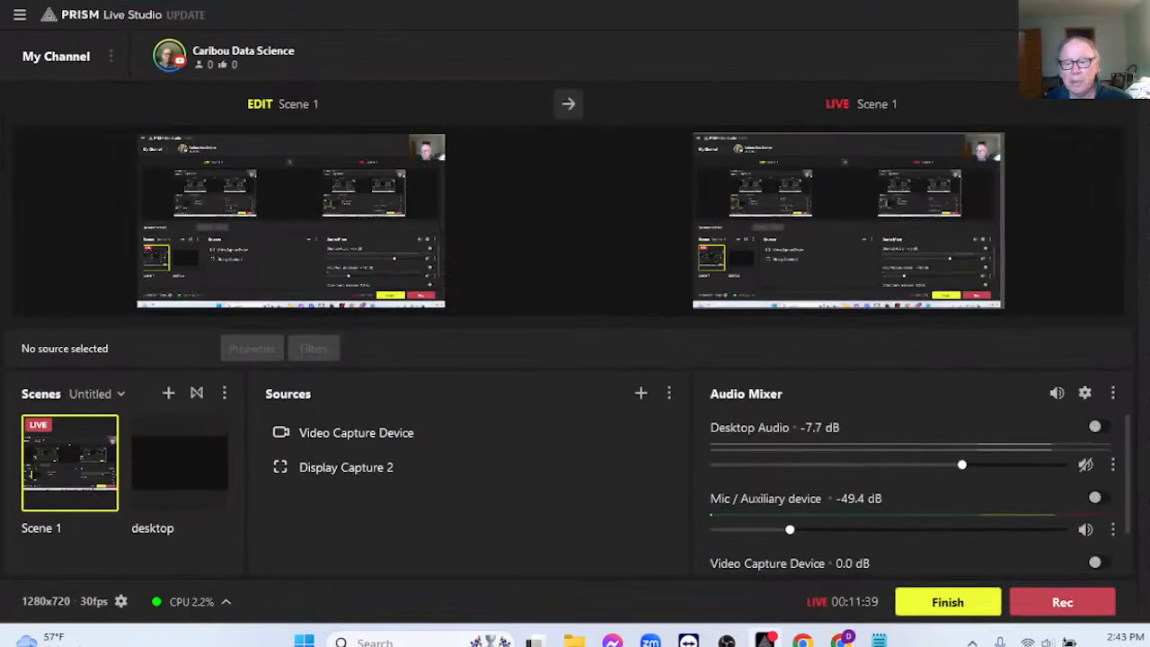
click(764, 640)
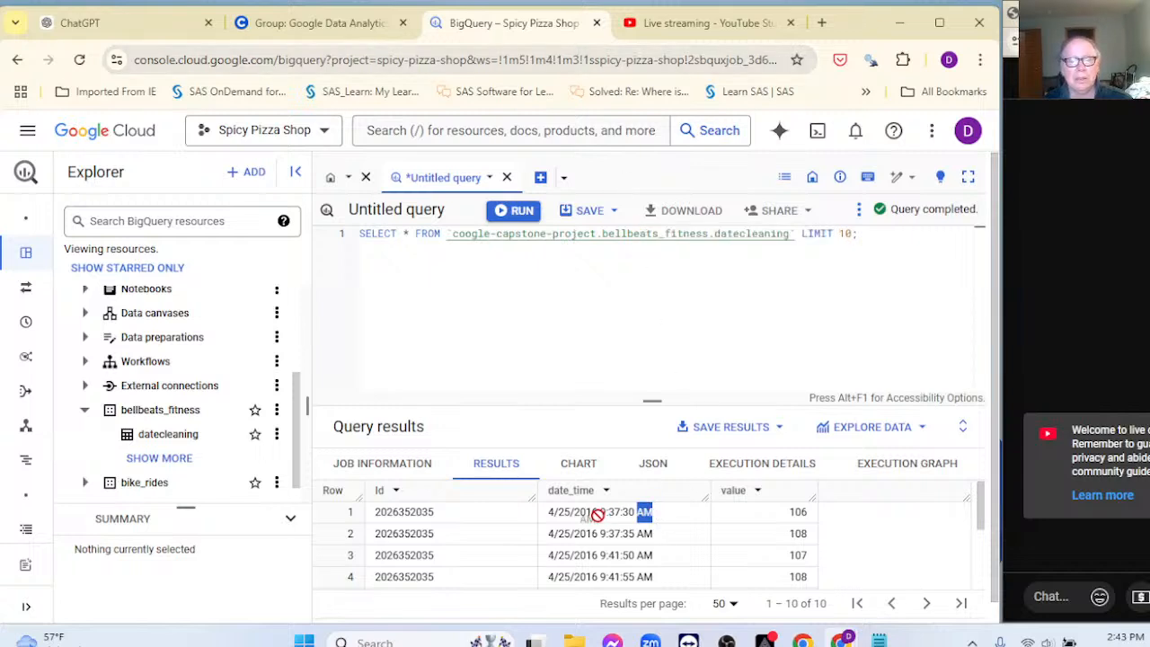
drag(550, 517, 666, 523)
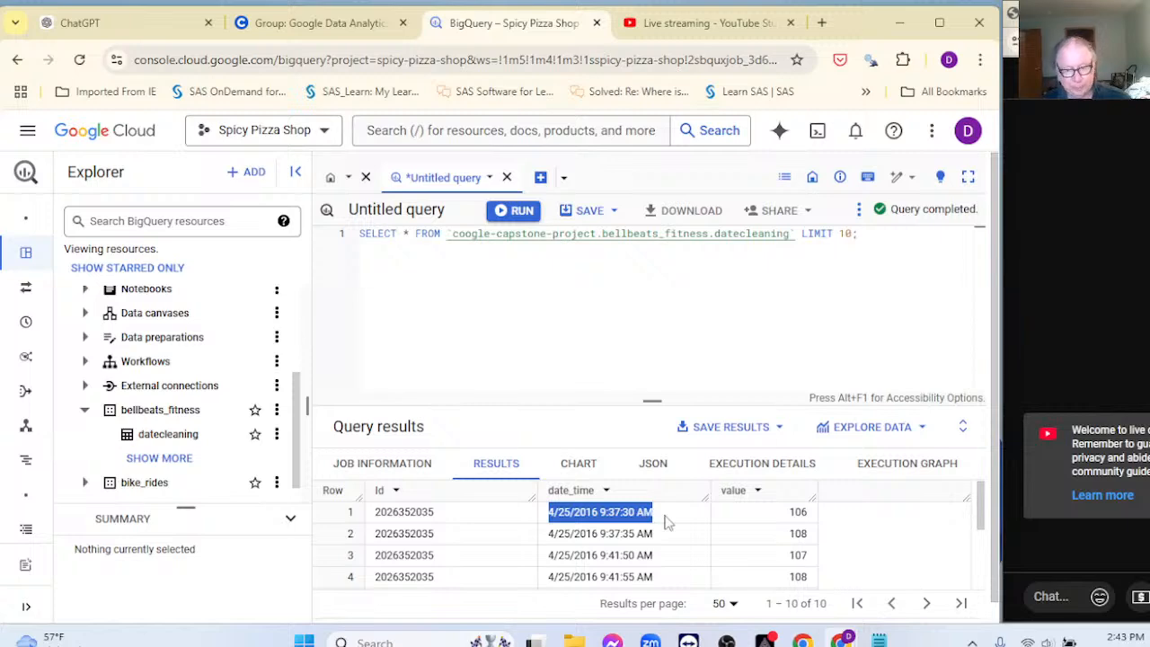
click(146, 24)
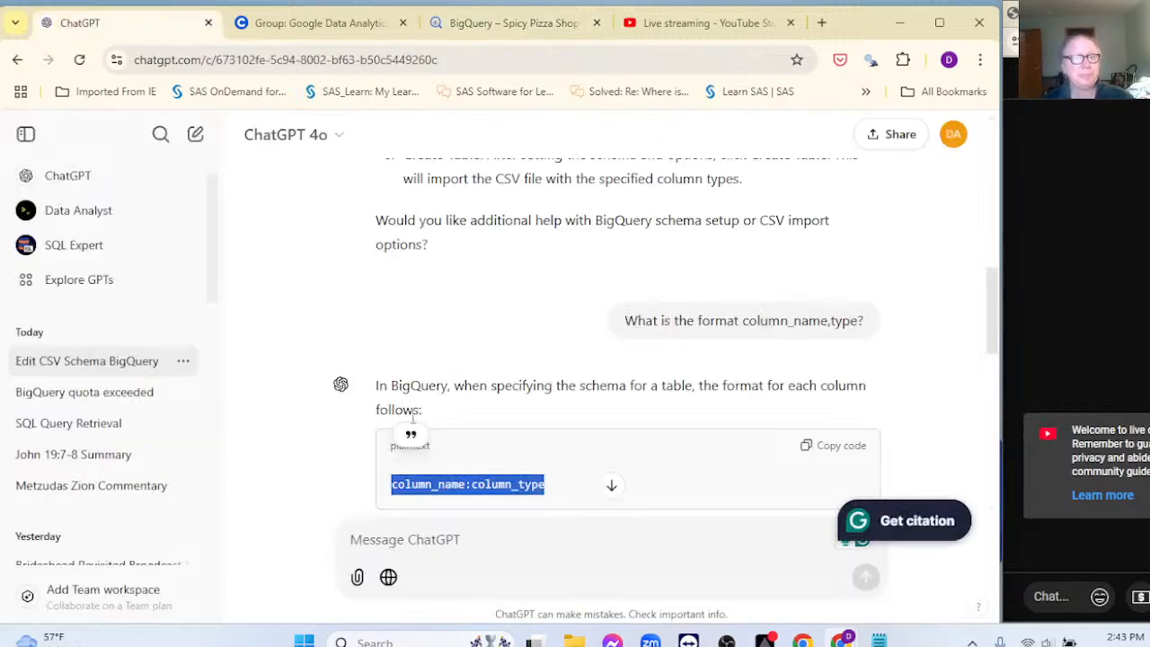
Step: Draft a ChatGPT prompt asking for SQL splitting the timestamp into date, time and a third column
click(527, 521)
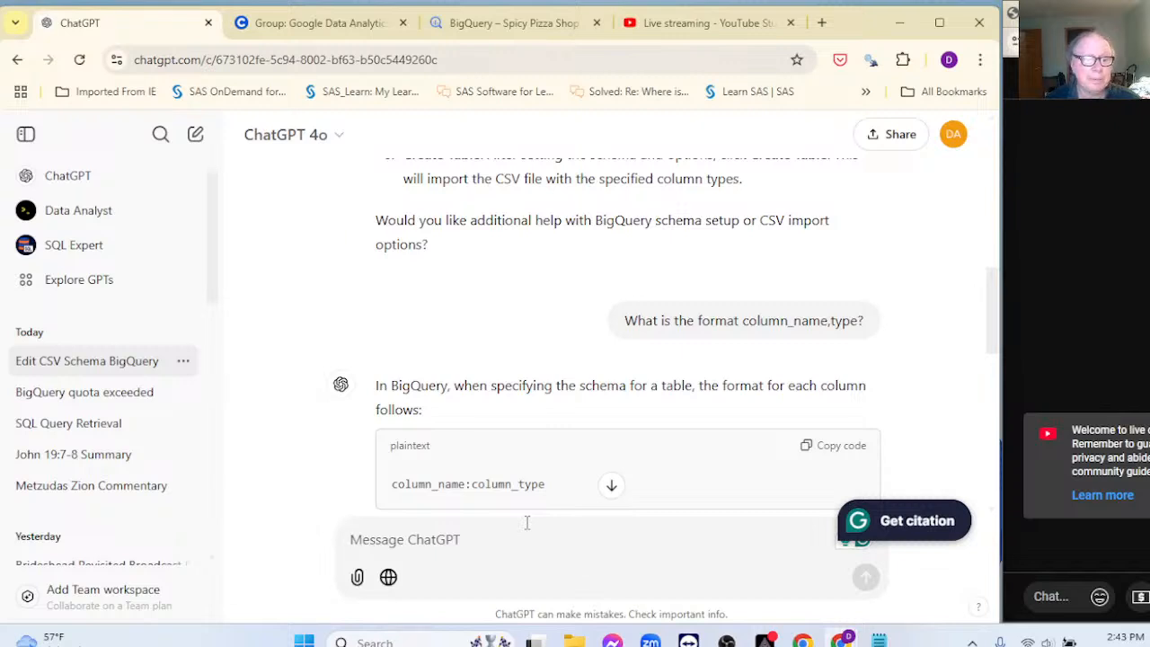
text(G)
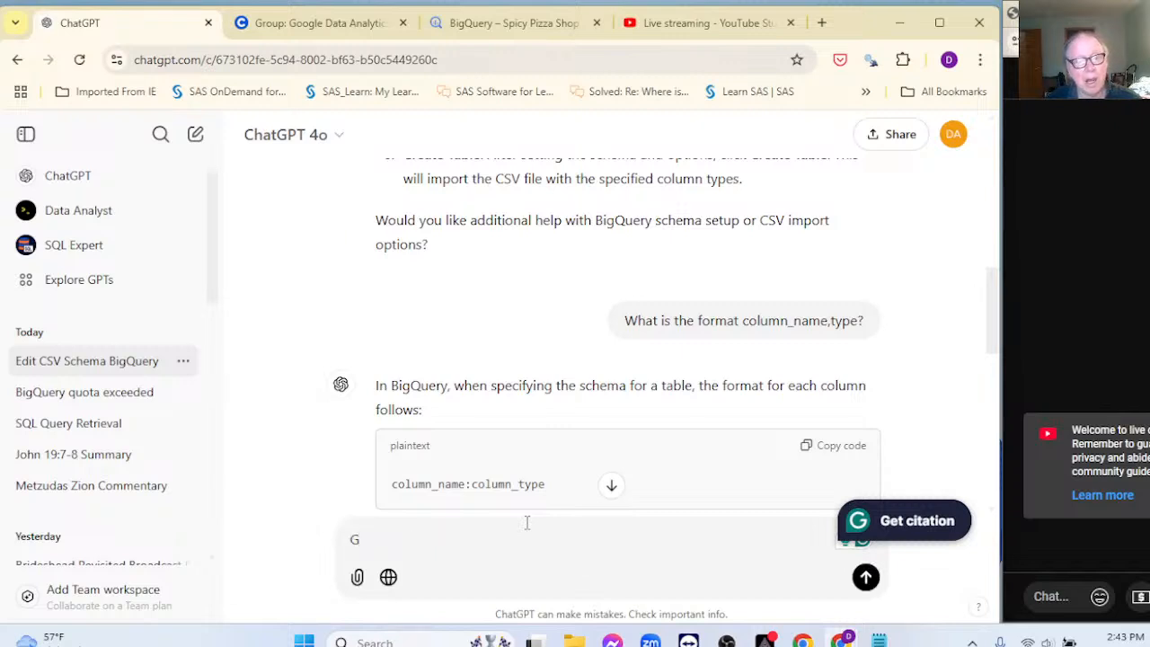
text(ive me the s)
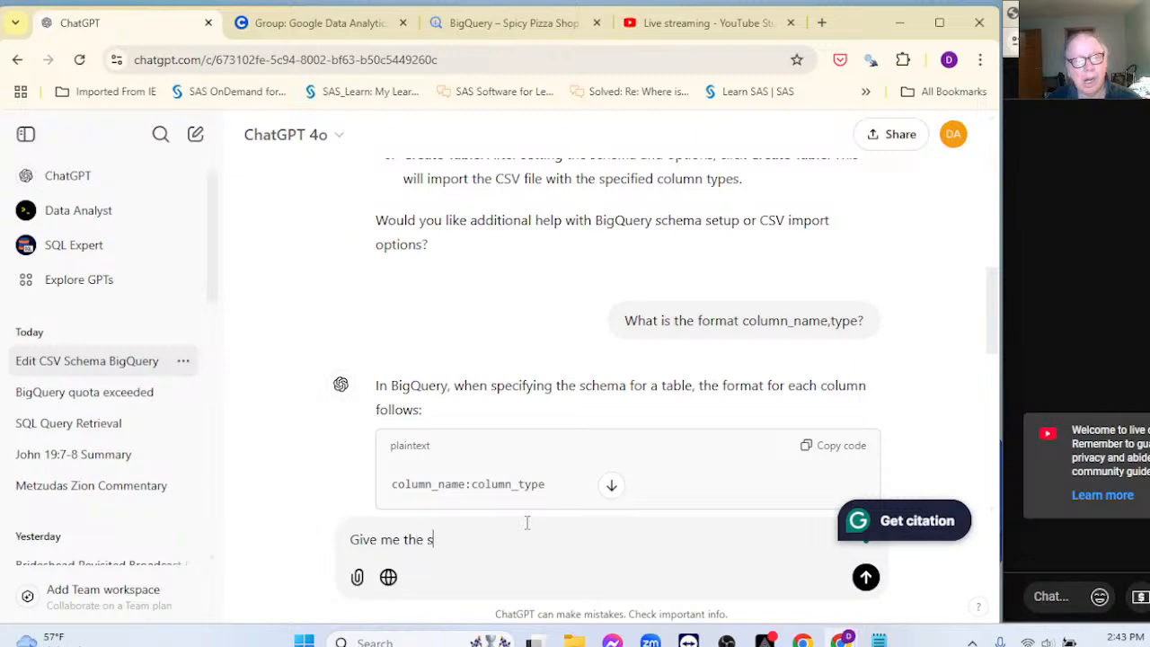
text(ql code )
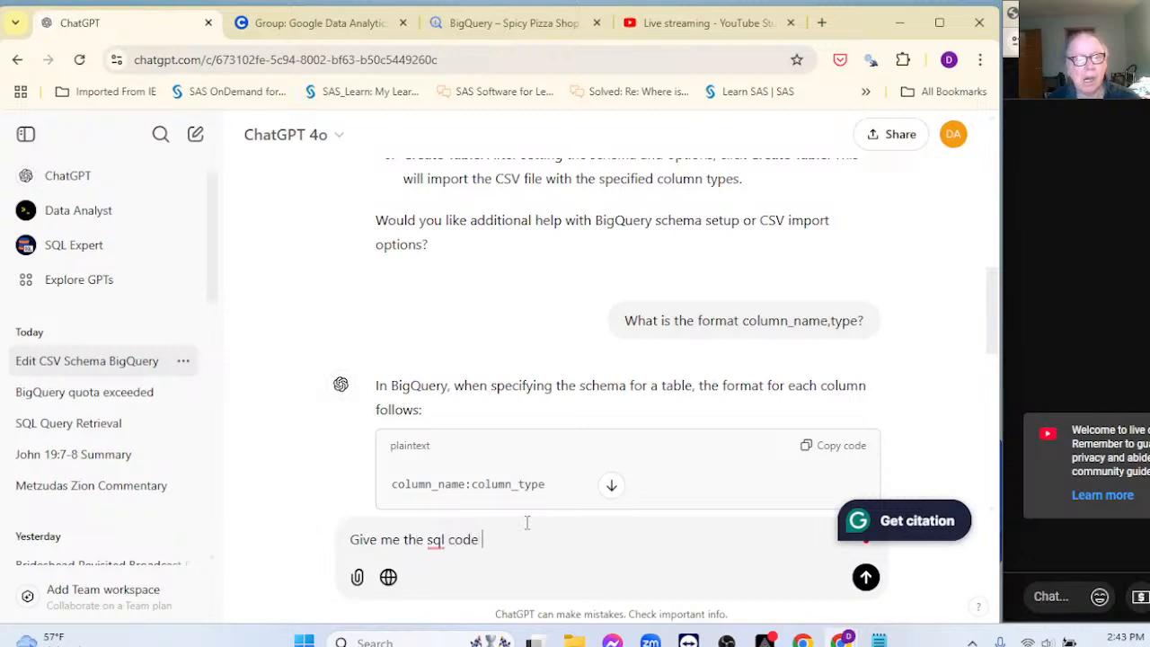
text(to split)
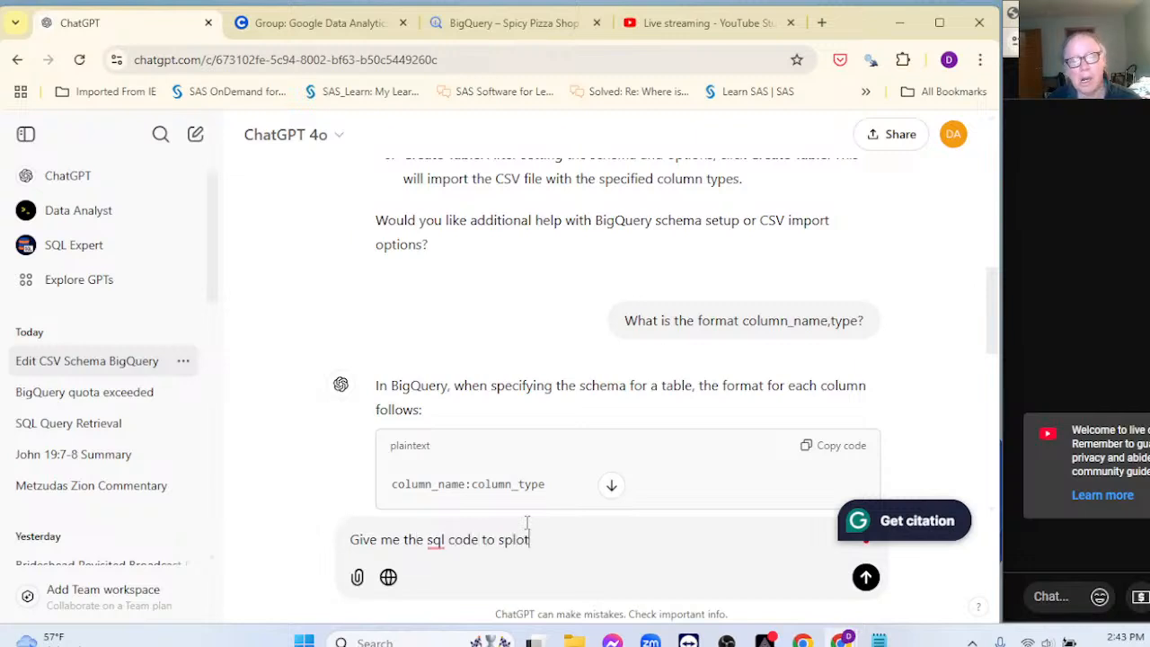
key(BackSpace)
key(BackSpace)
text(it )
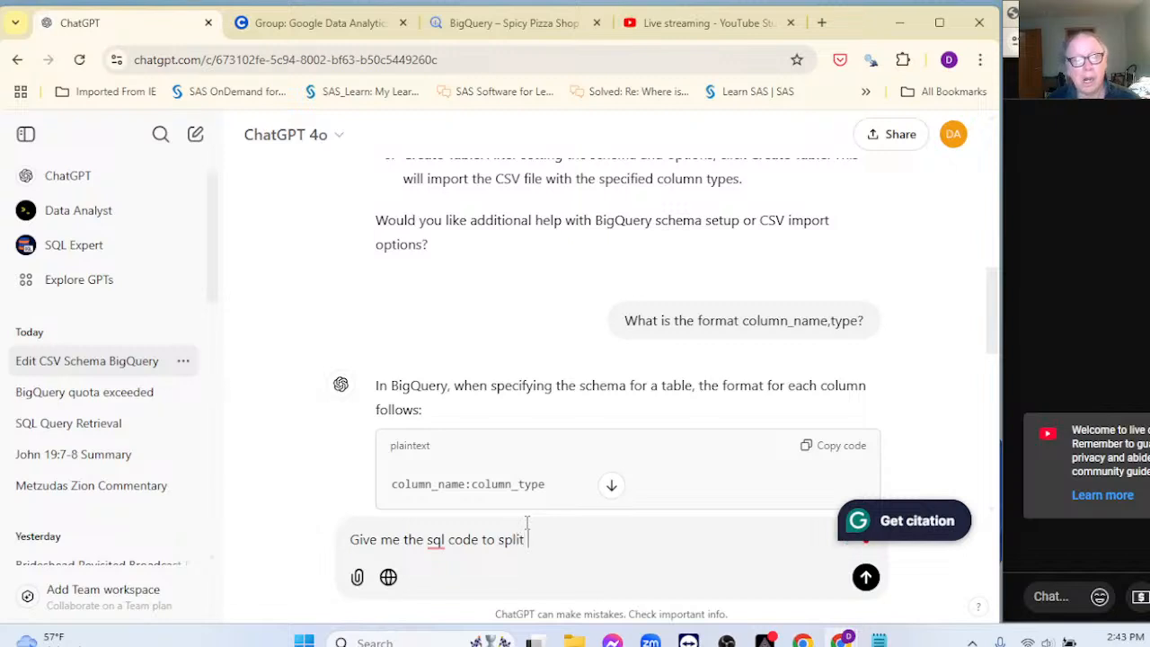
text(tihis time)
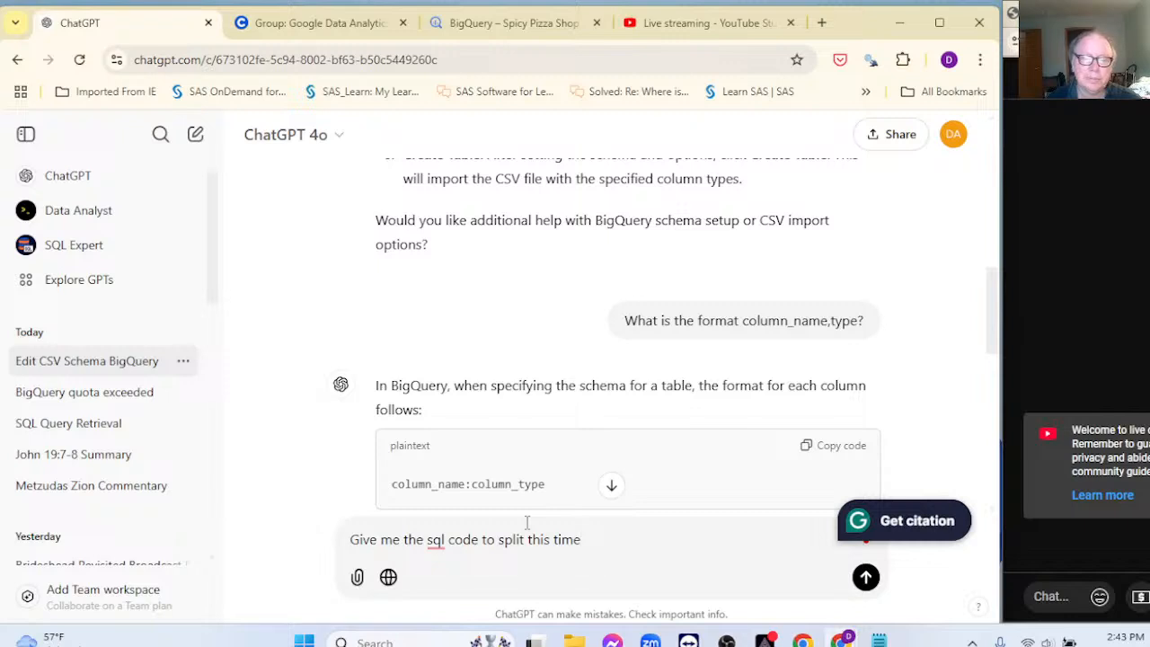
text(sampt)
key(BackSpace)
key(BackSpace)
key(BackSpace)
key(BackSpace)
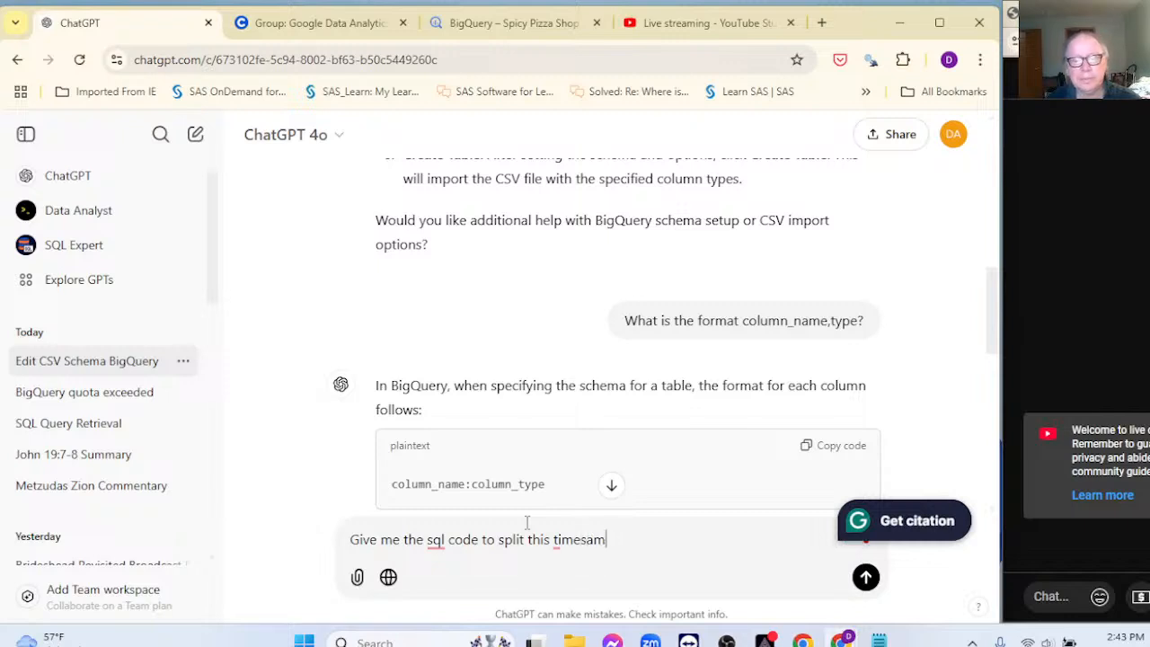
text(tamp in)
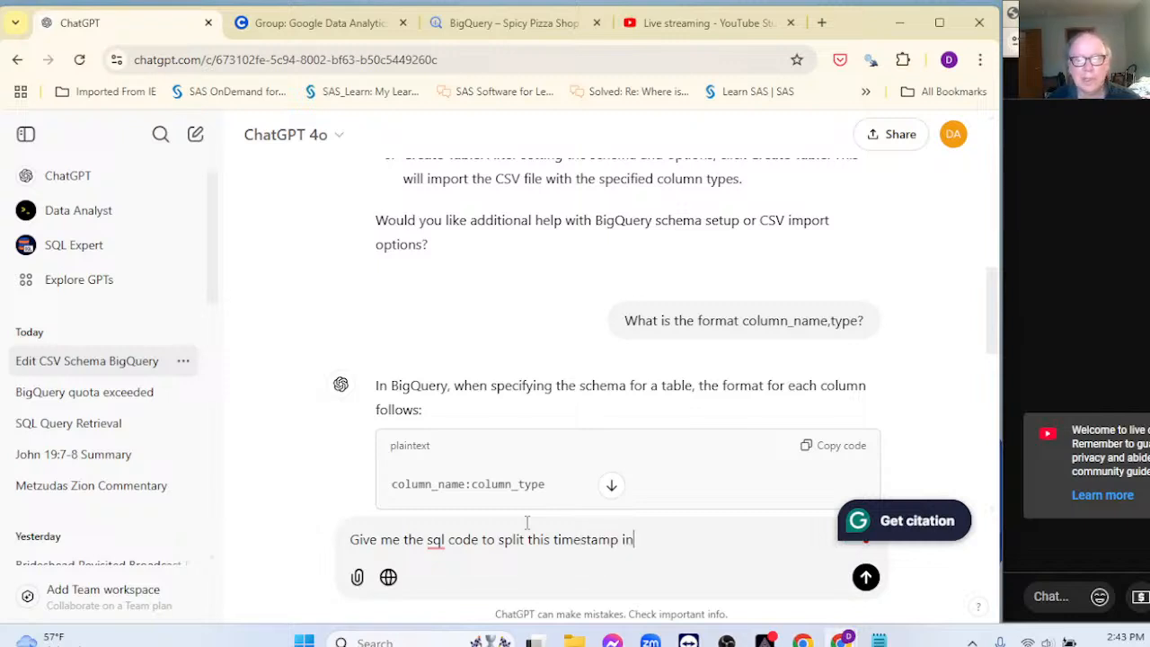
text(to a datre)
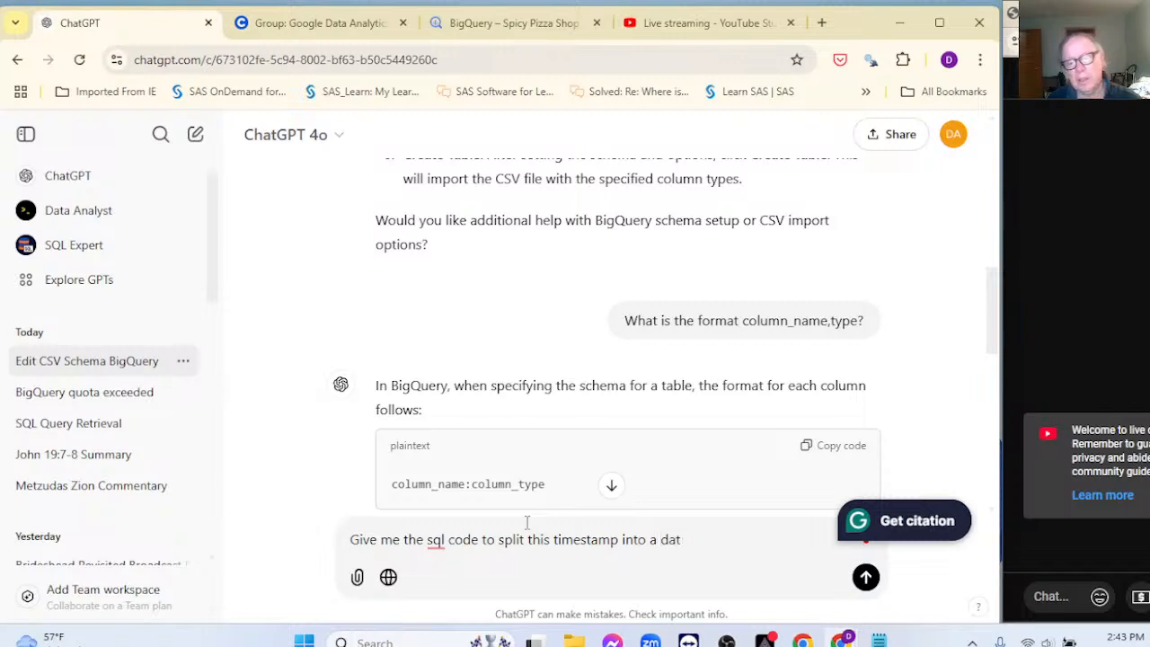
key(BackSpace)
key(BackSpace)
key(BackSpace)
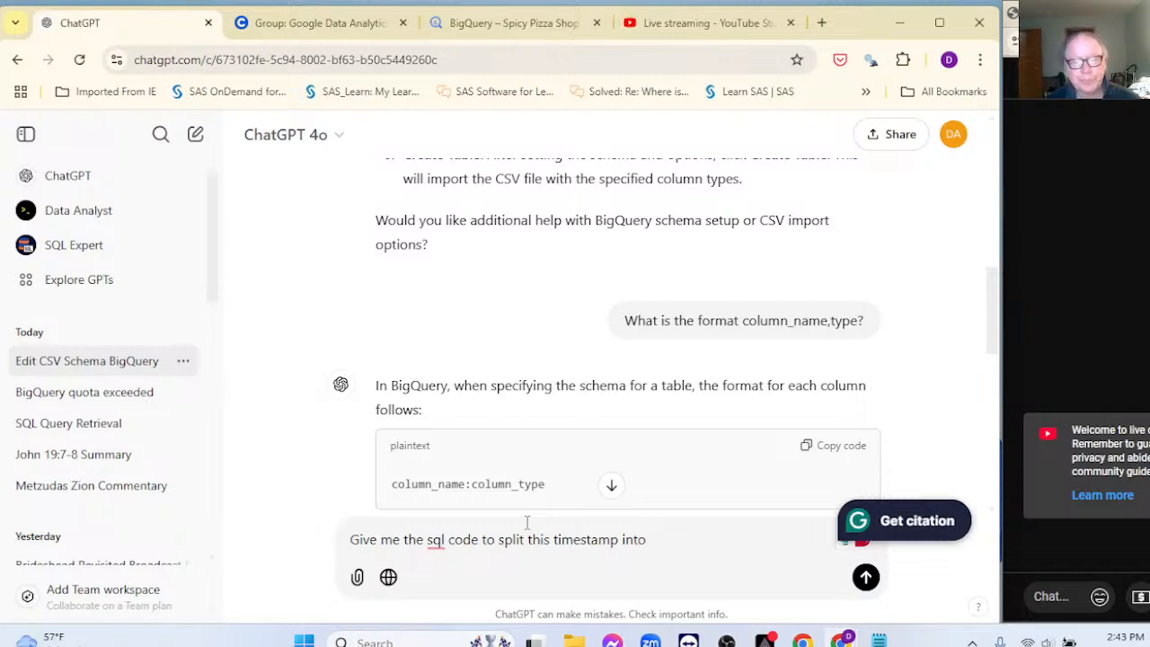
text(3 coluym)
key(BackSpace)
key(BackSpace)
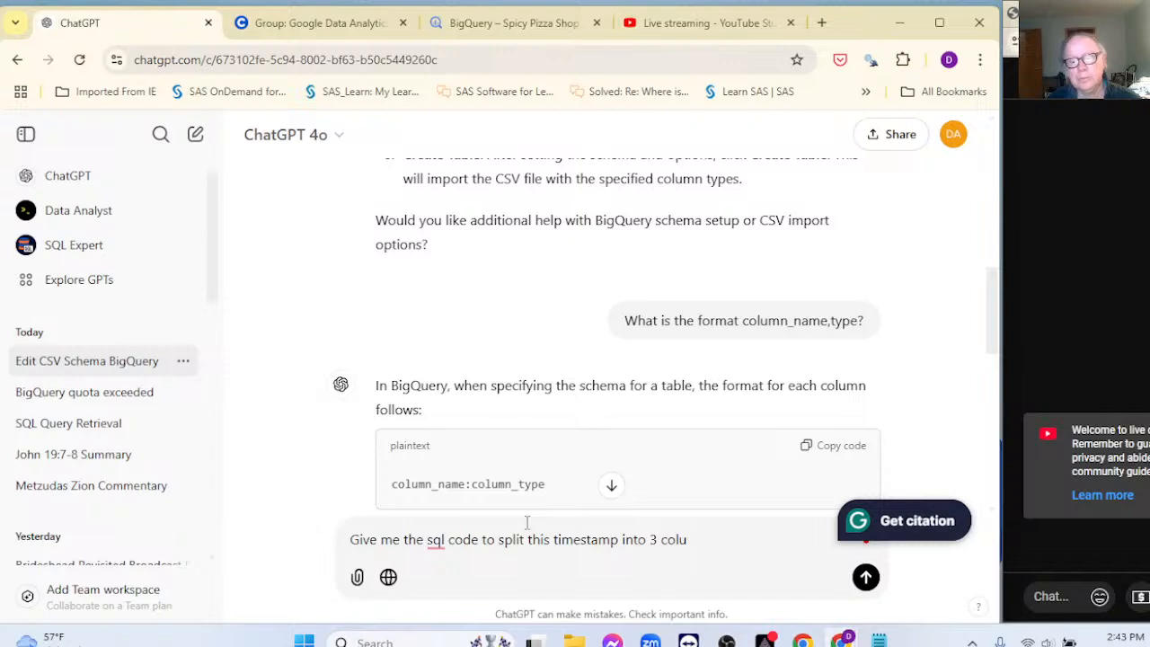
text(mns datre)
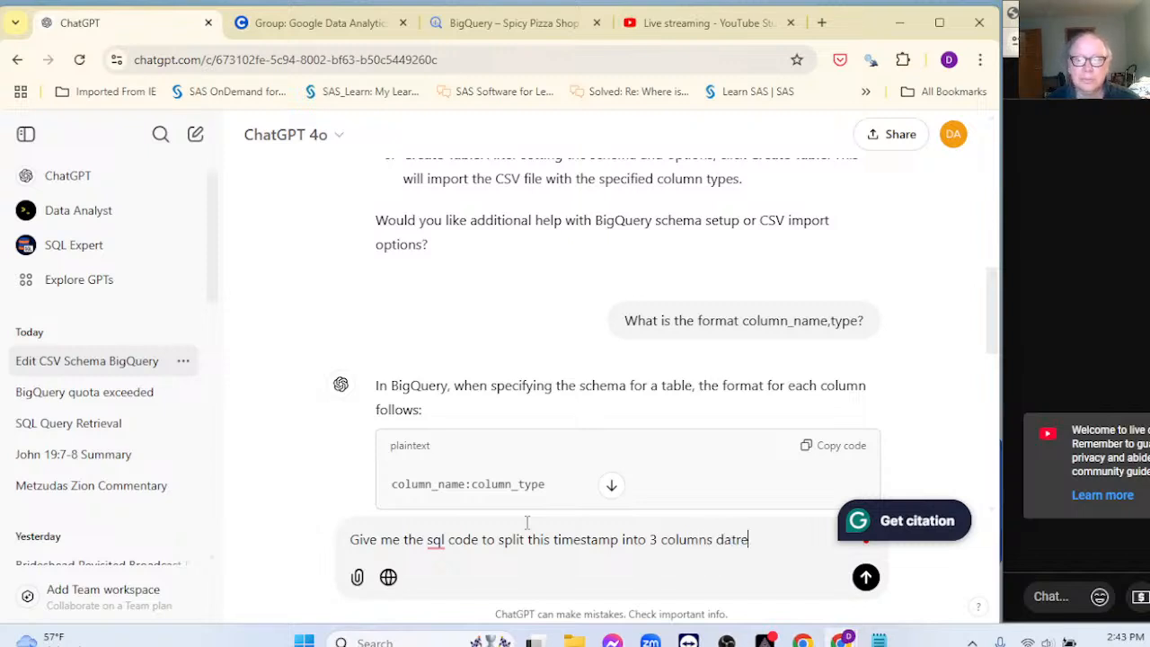
key(BackSpace)
key(BackSpace)
text(e,)
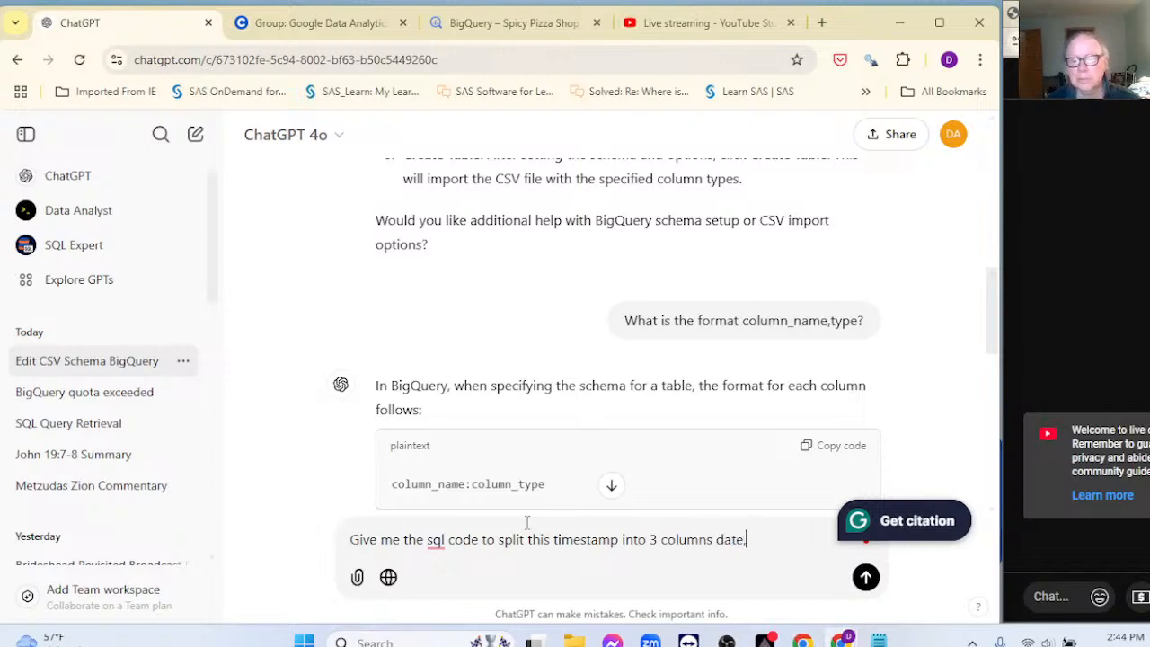
text( time )
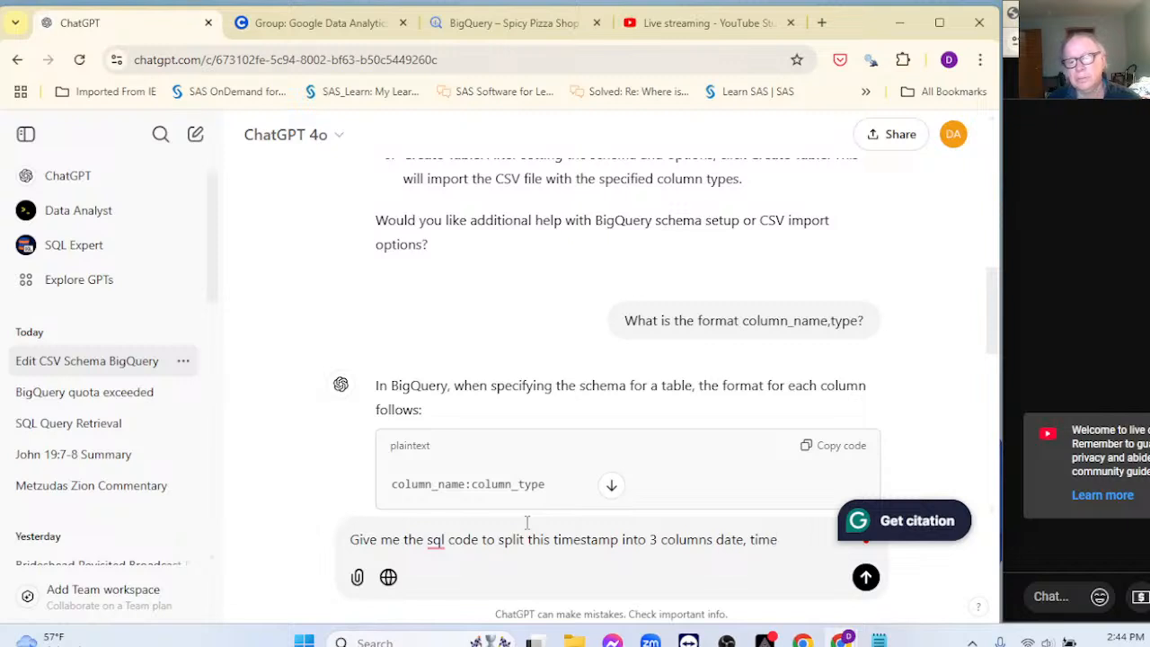
text(, and )
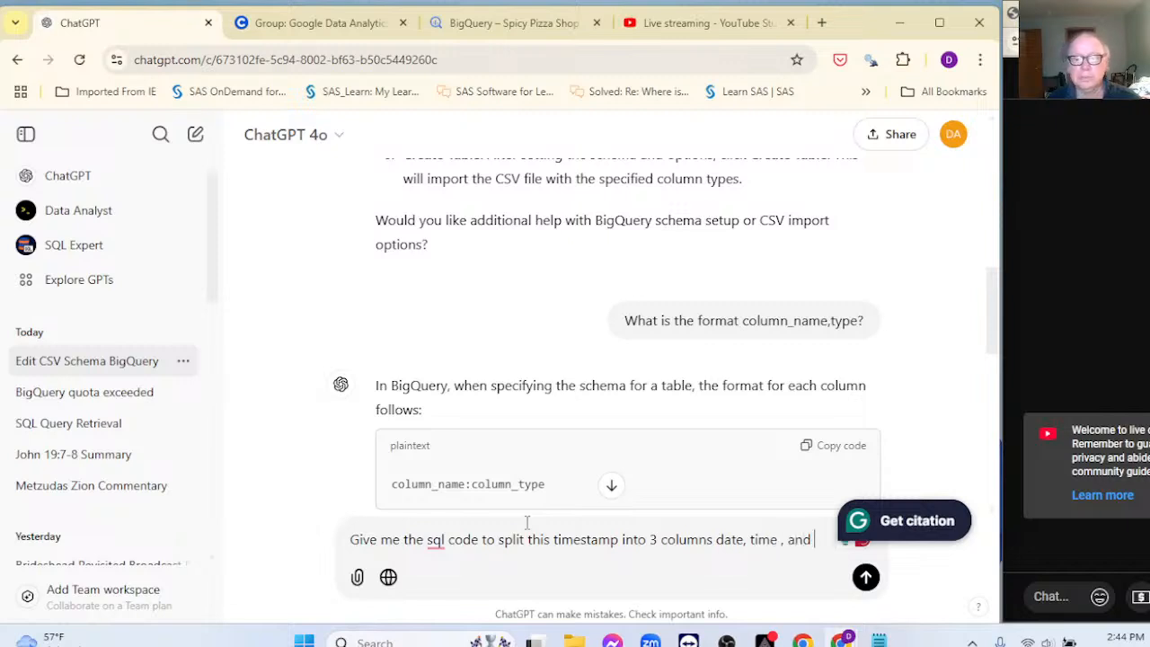
text(a third)
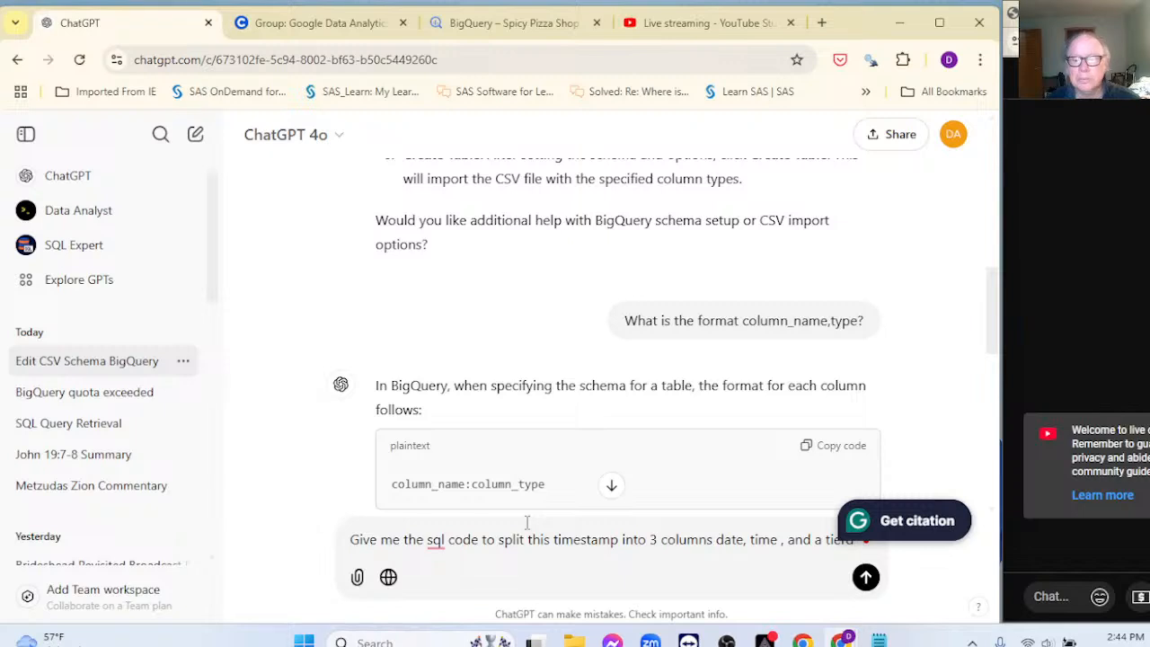
Step: Finish the prompt with 'a column that contains AM or PM' and send it
scroll(787, 485, down, 2)
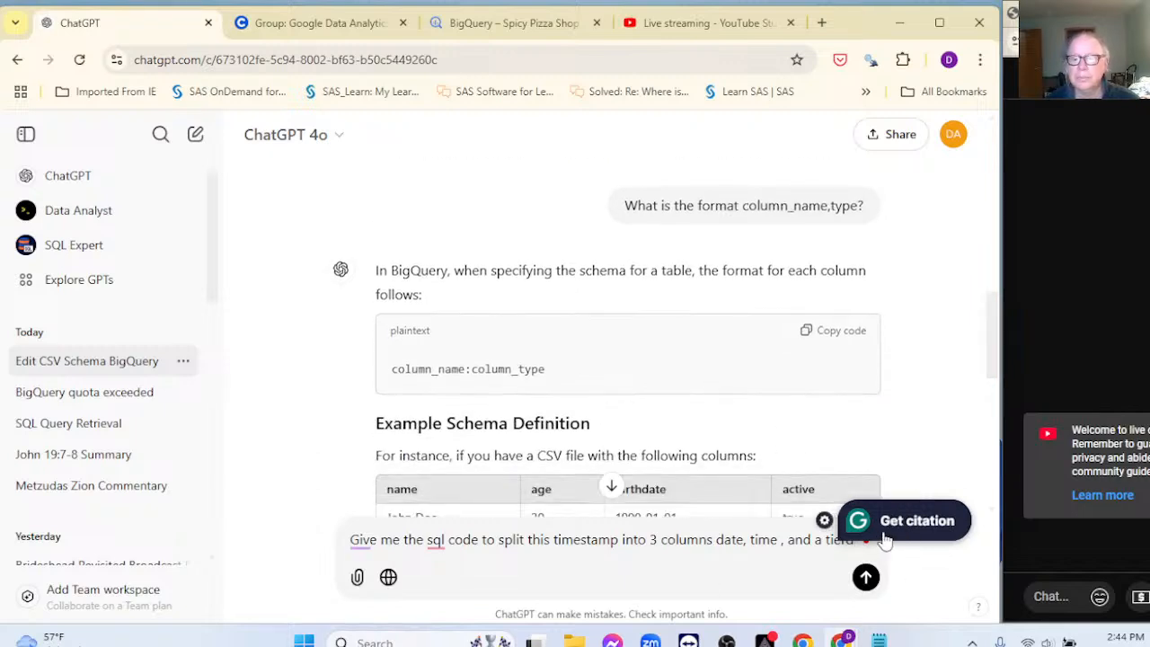
click(945, 528)
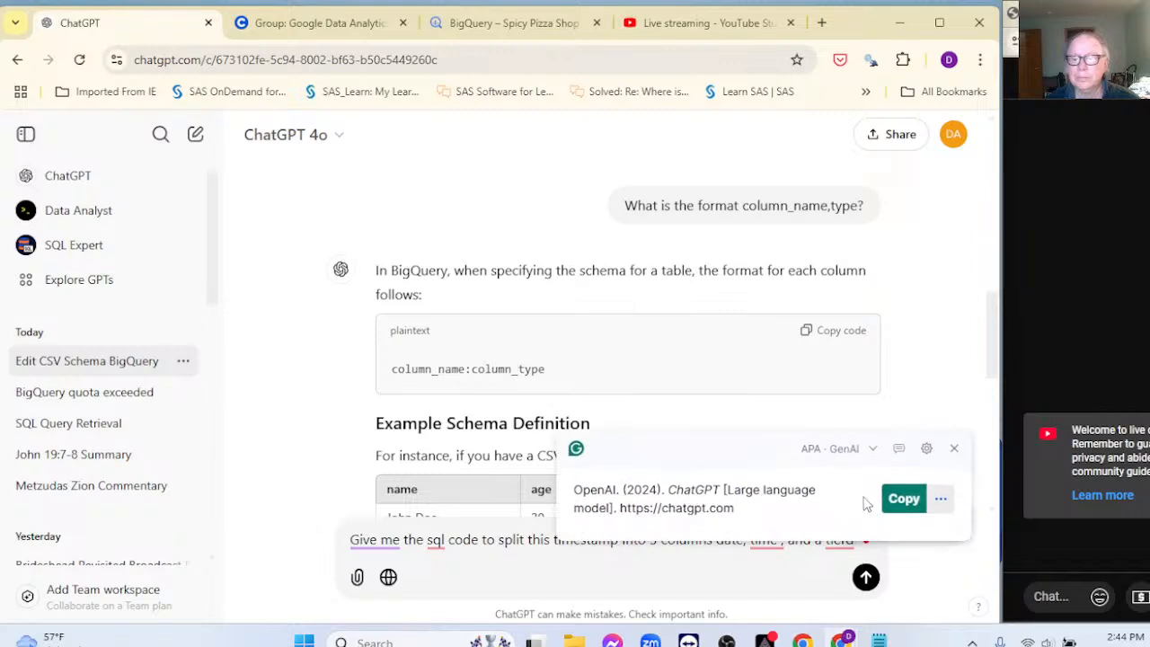
click(953, 448)
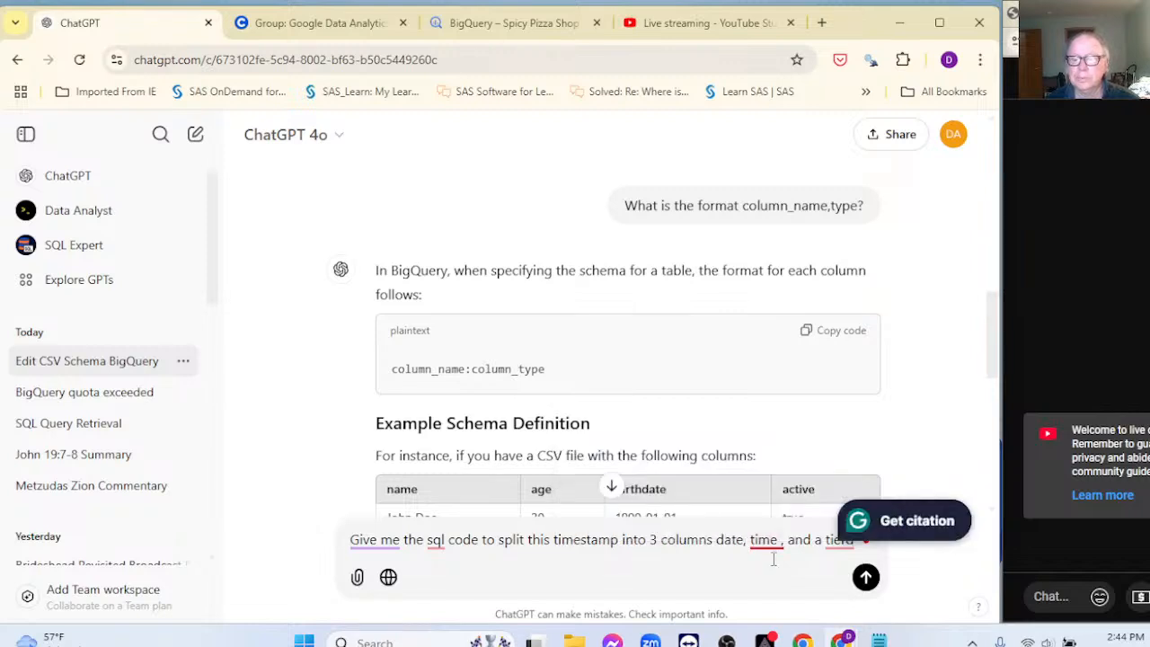
mouse_move(837, 539)
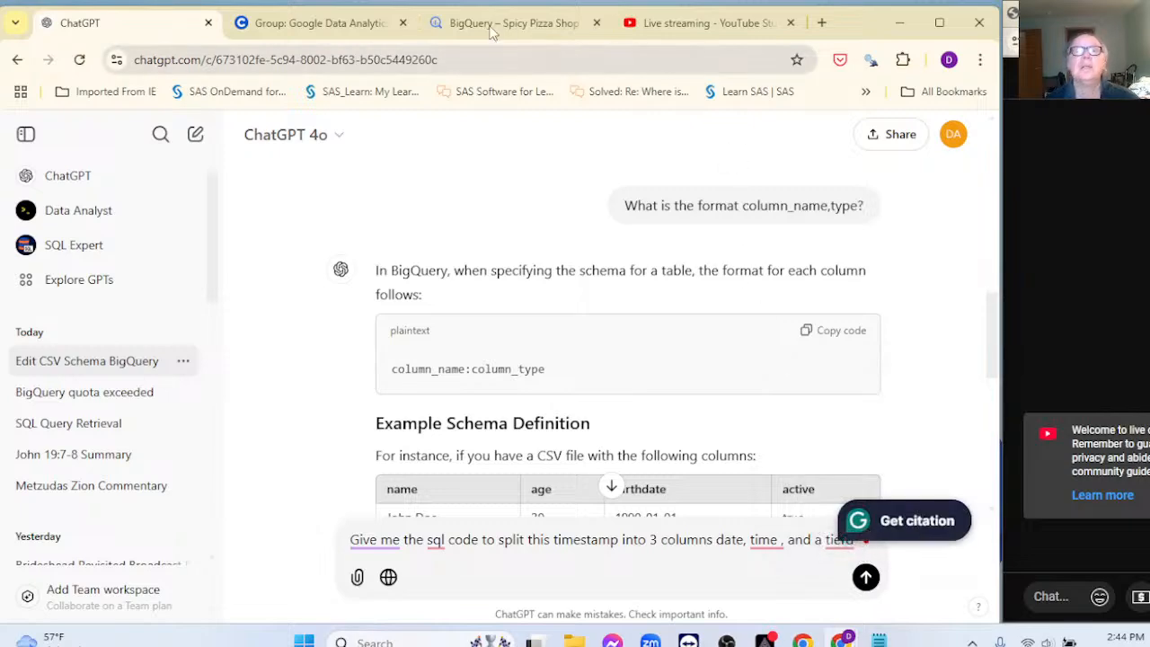
drag(828, 30, 753, 35)
drag(896, 368, 864, 514)
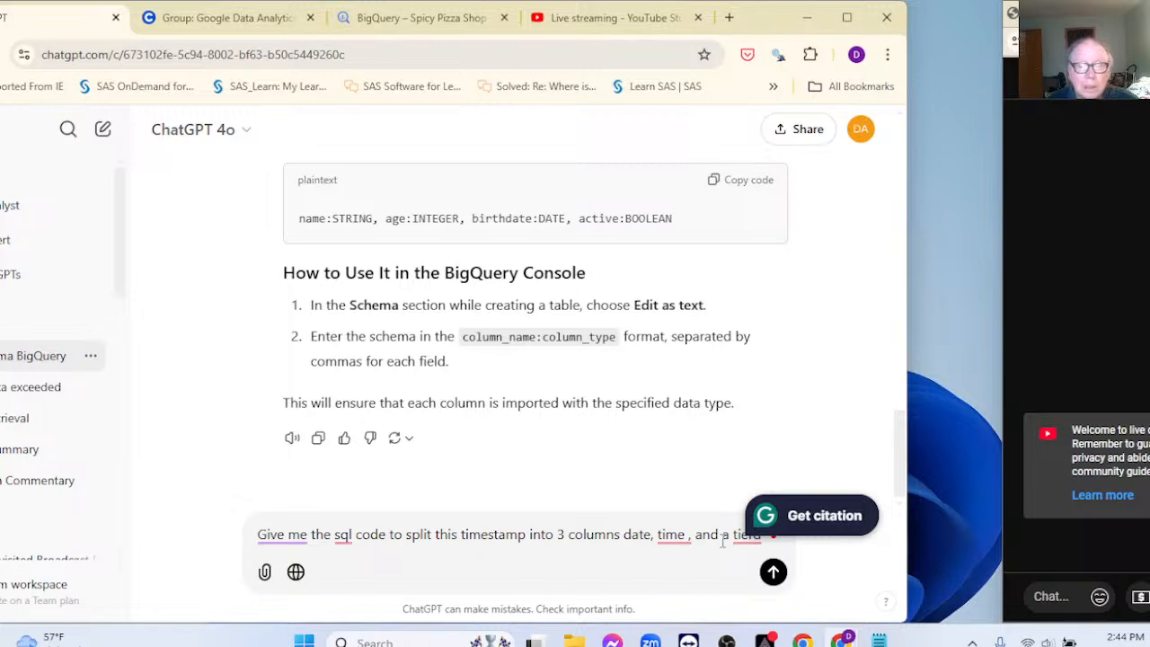
mouse_move(736, 537)
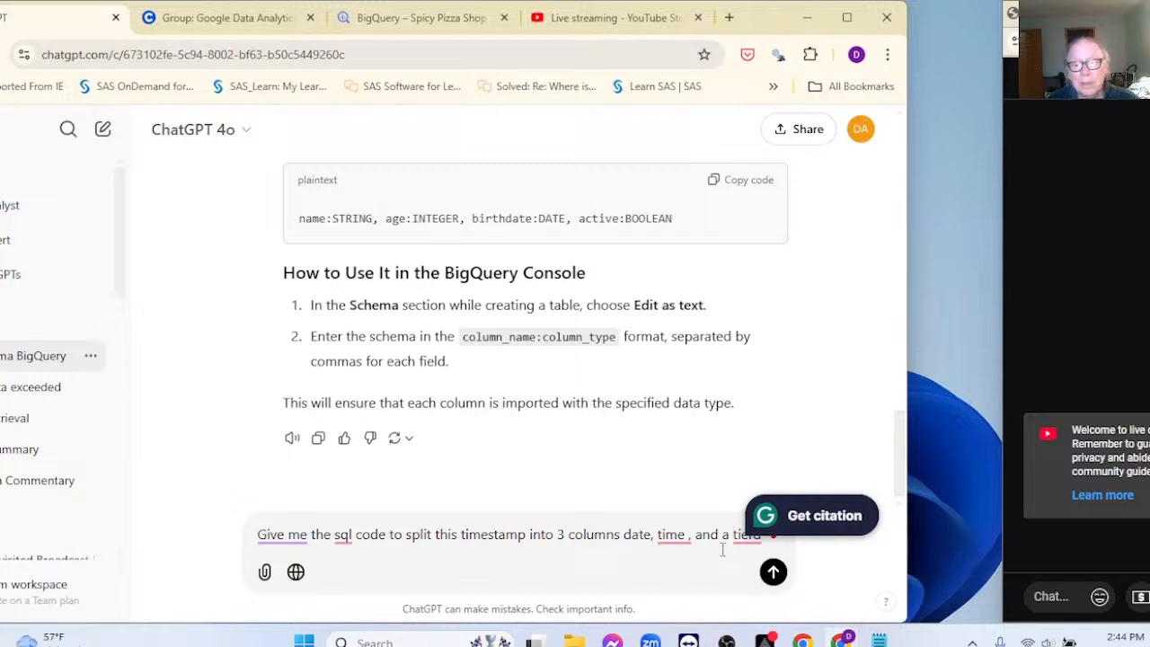
key(BackSpace)
key(BackSpace)
key(BackSpace)
key(BackSpace)
key(BackSpace)
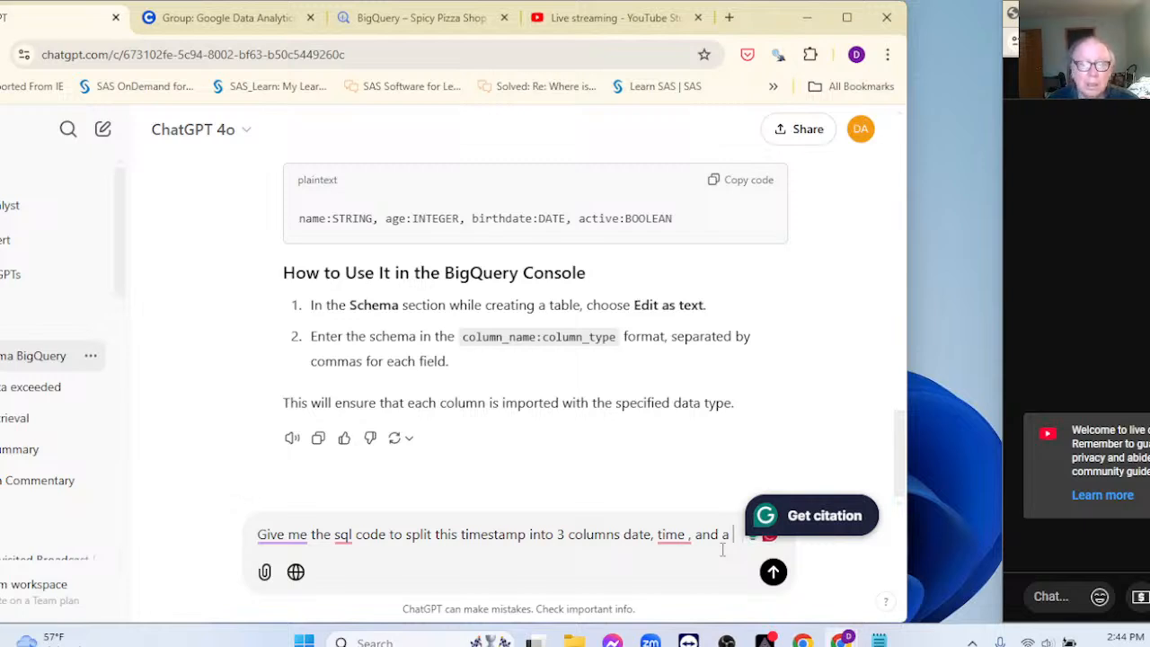
key(shift+Return)
text(a)
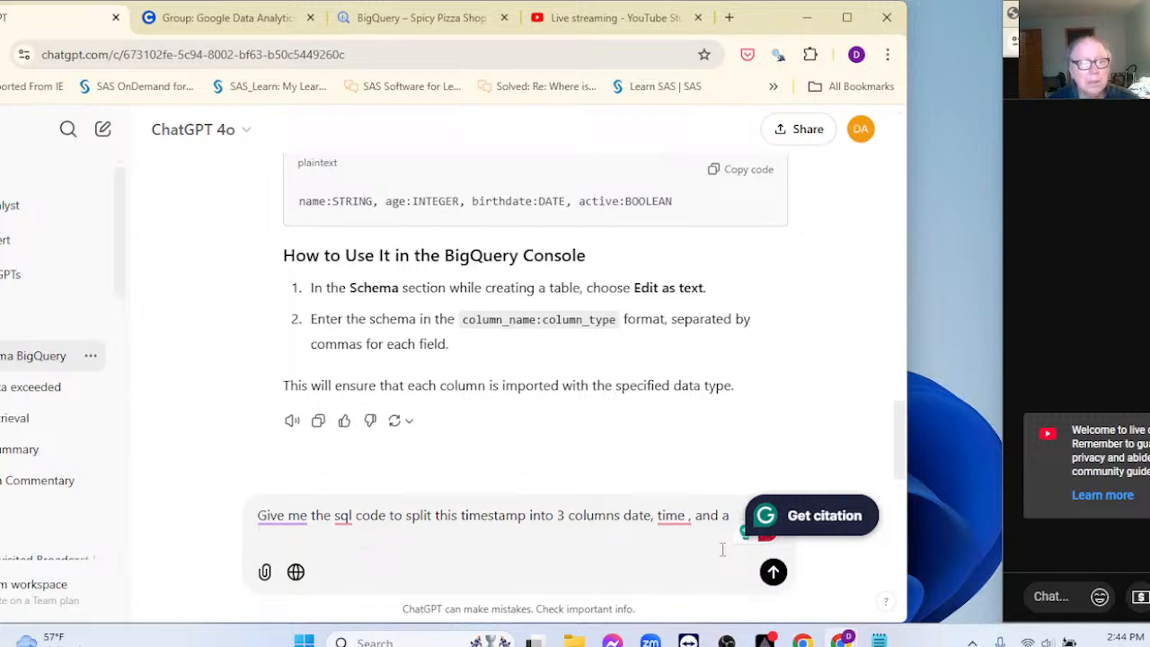
text( column )
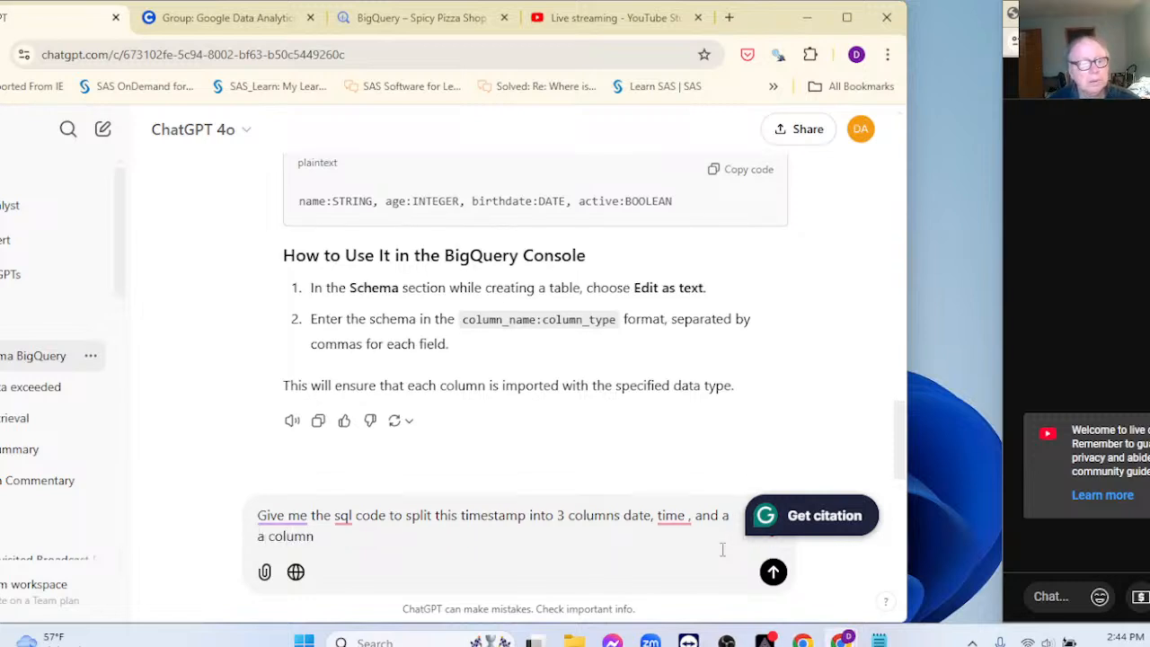
text(that contain)
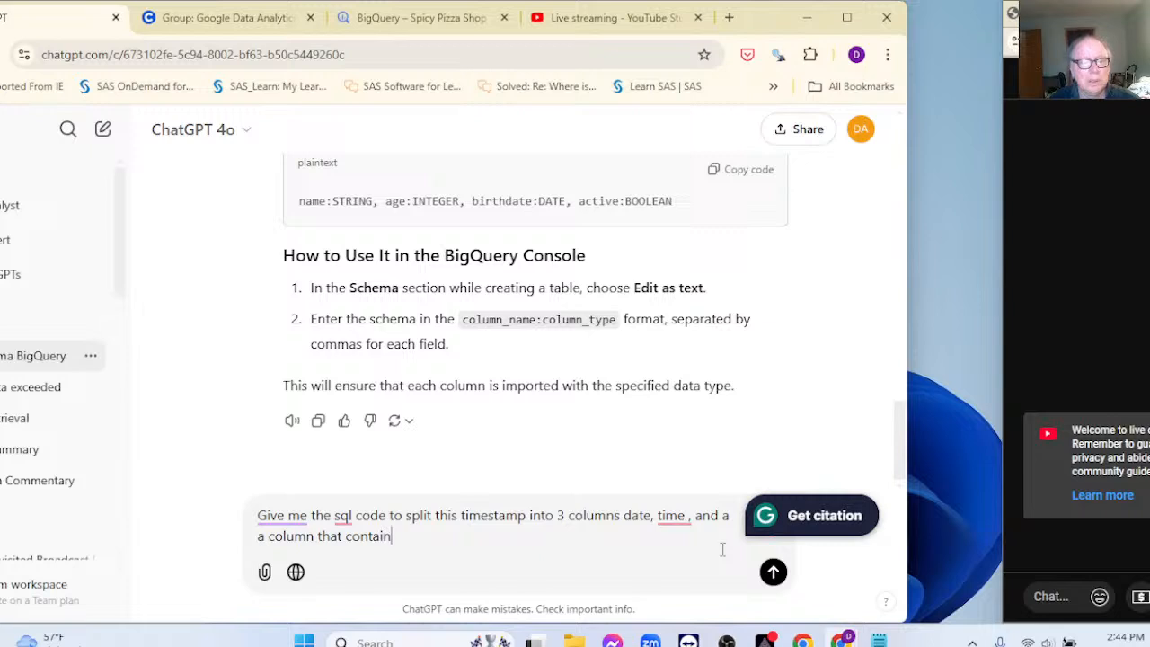
text(s )
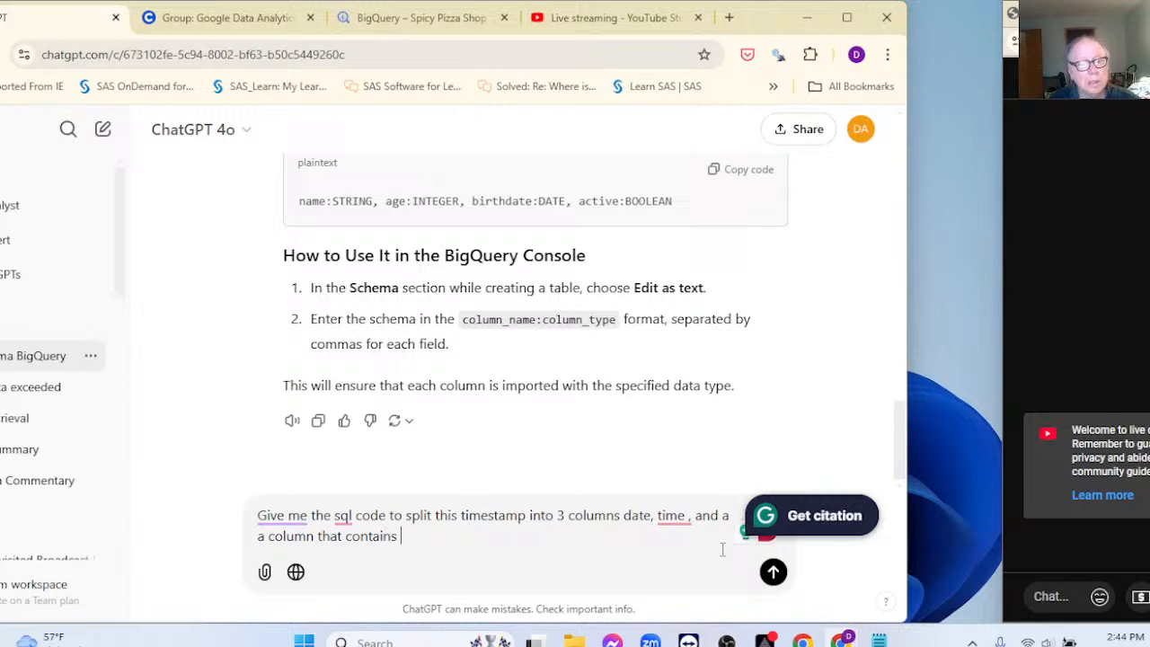
text(AM)
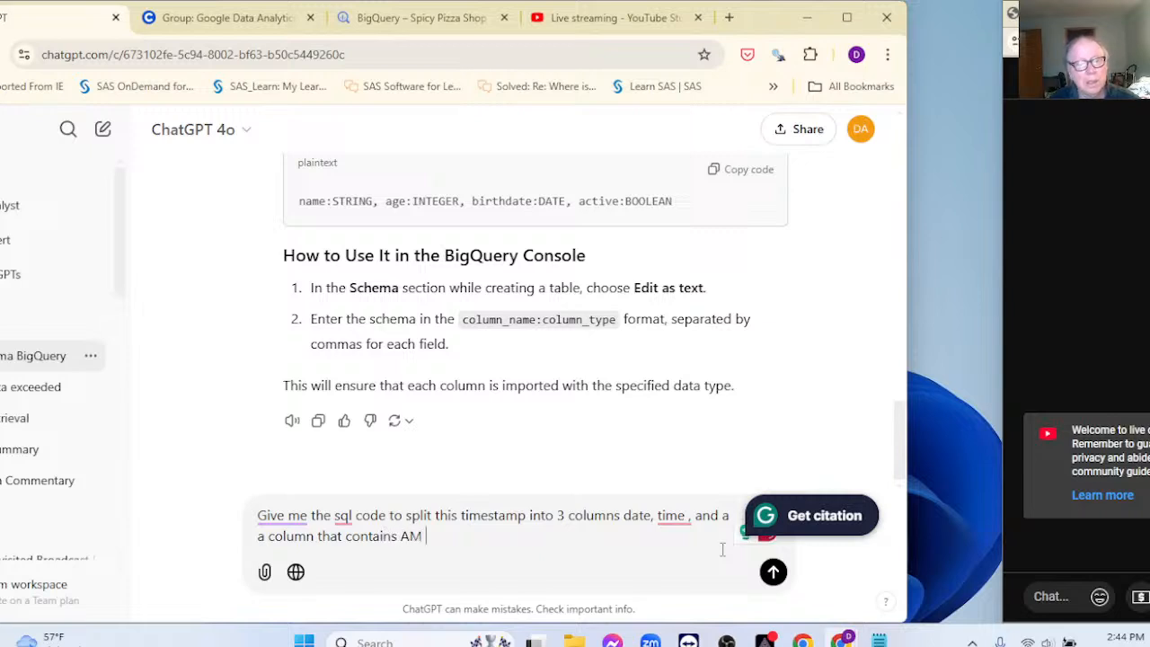
text( or PM>)
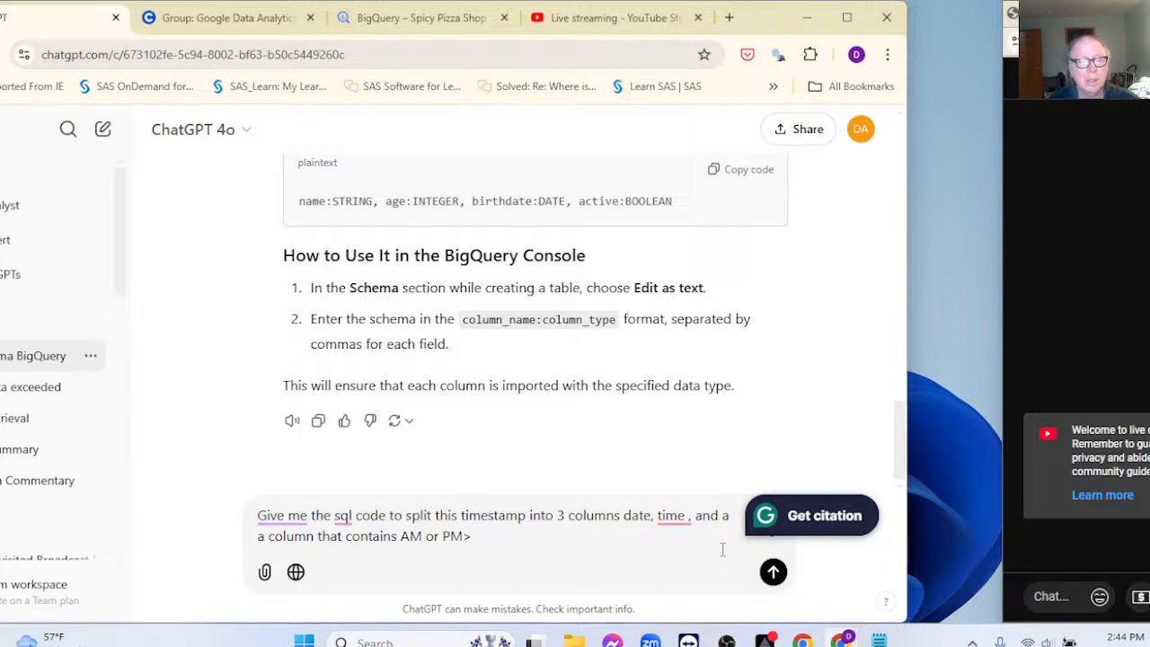
text(.)
key(Return)
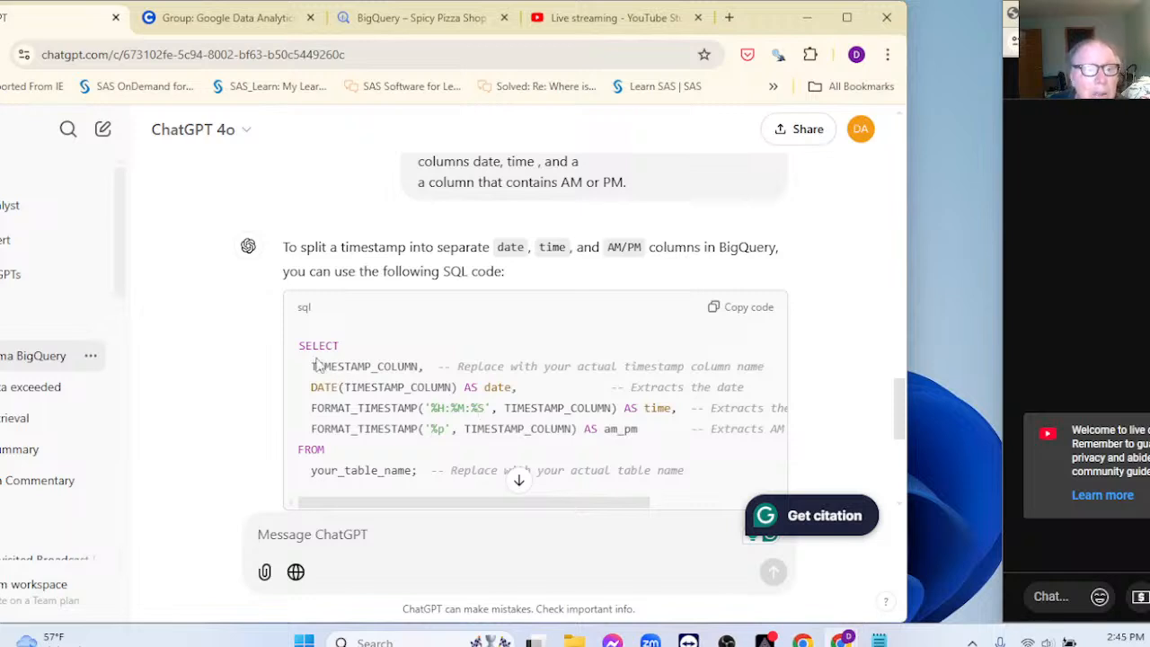
Step: Copy ChatGPT's suggested SQL from SELECT to FROM and return to BigQuery
drag(302, 350, 382, 454)
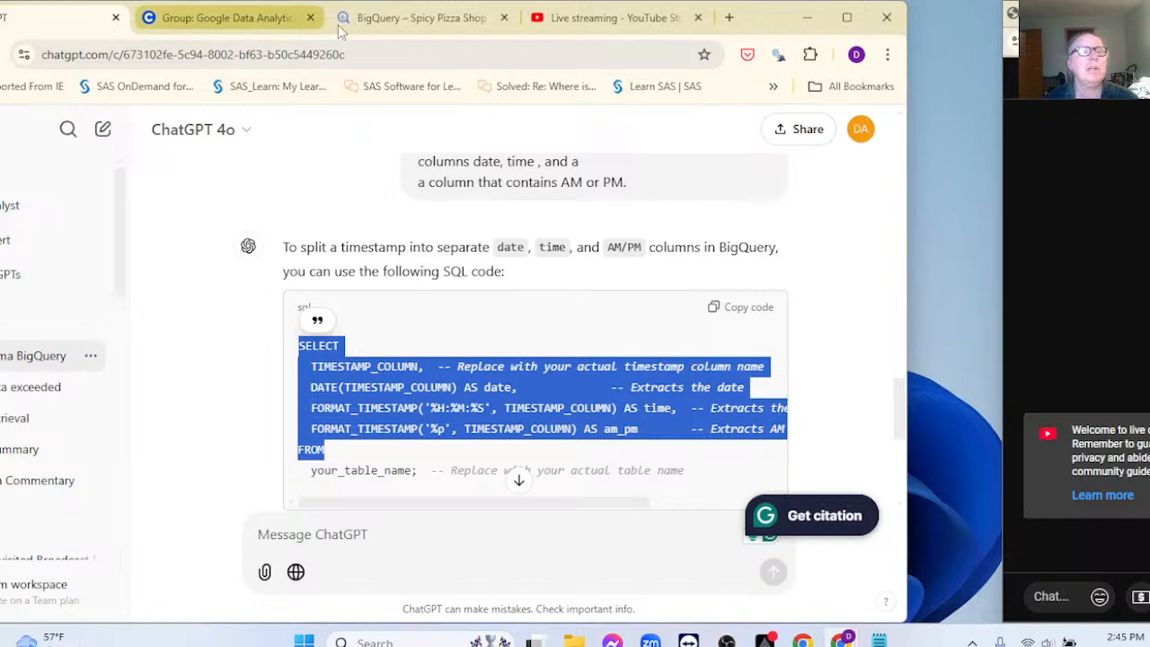
click(413, 20)
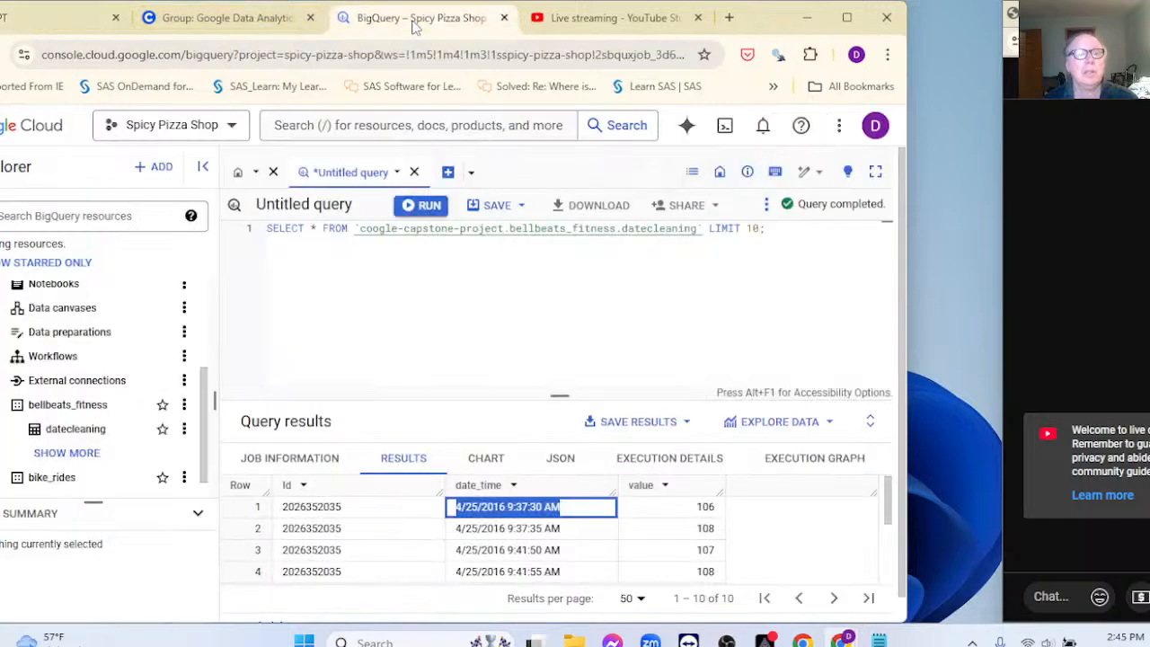
Step: Paste ChatGPT's date, time and am_pm SELECT list in place of SELECT *
click(322, 230)
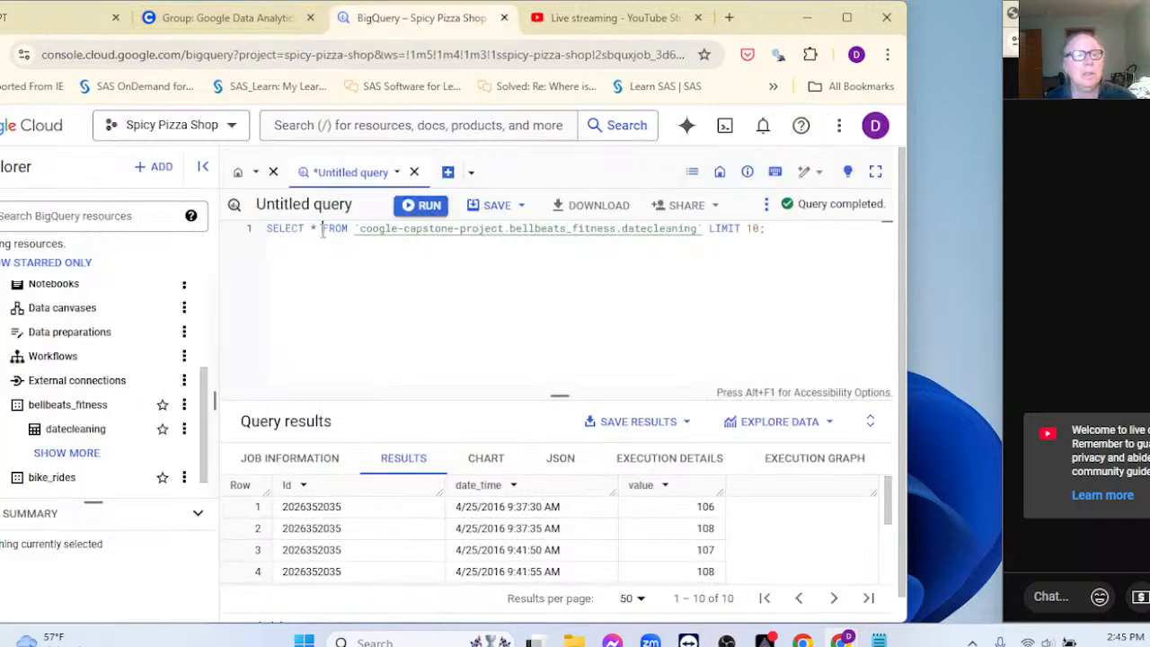
key(BackSpace)
key(BackSpace)
key(BackSpace)
key(BackSpace)
key(BackSpace)
key(BackSpace)
key(BackSpace)
key(BackSpace)
key(BackSpace)
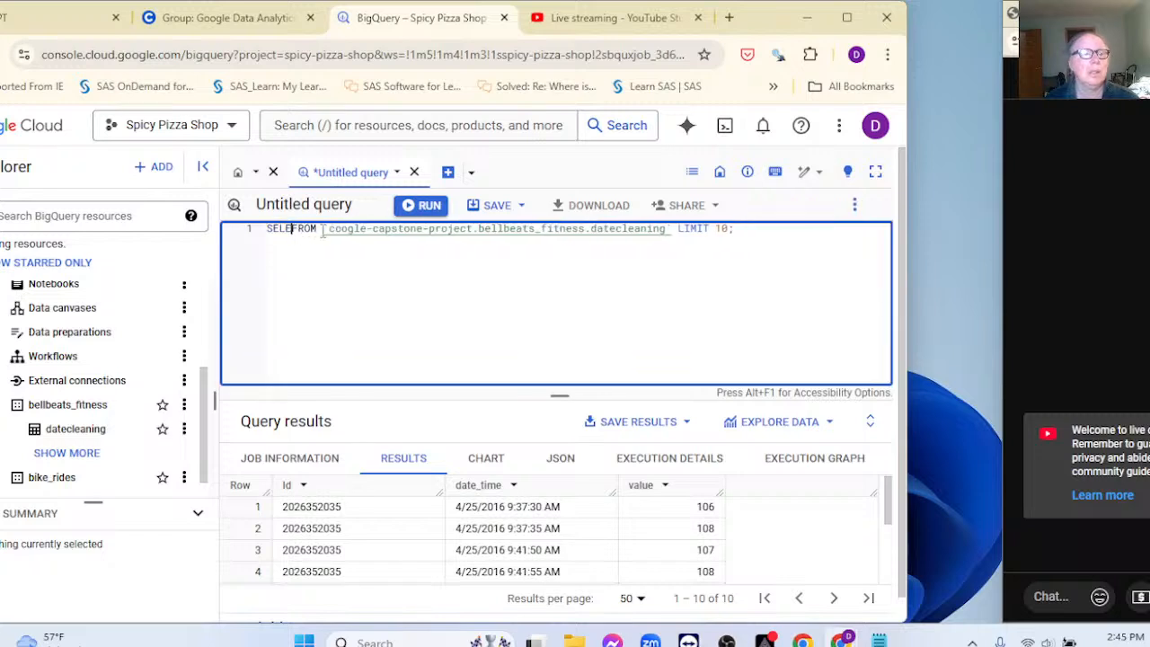
key(Return)
key(Return)
key(Return)
key(Return)
key(Return)
key(Return)
key(Return)
key(Return)
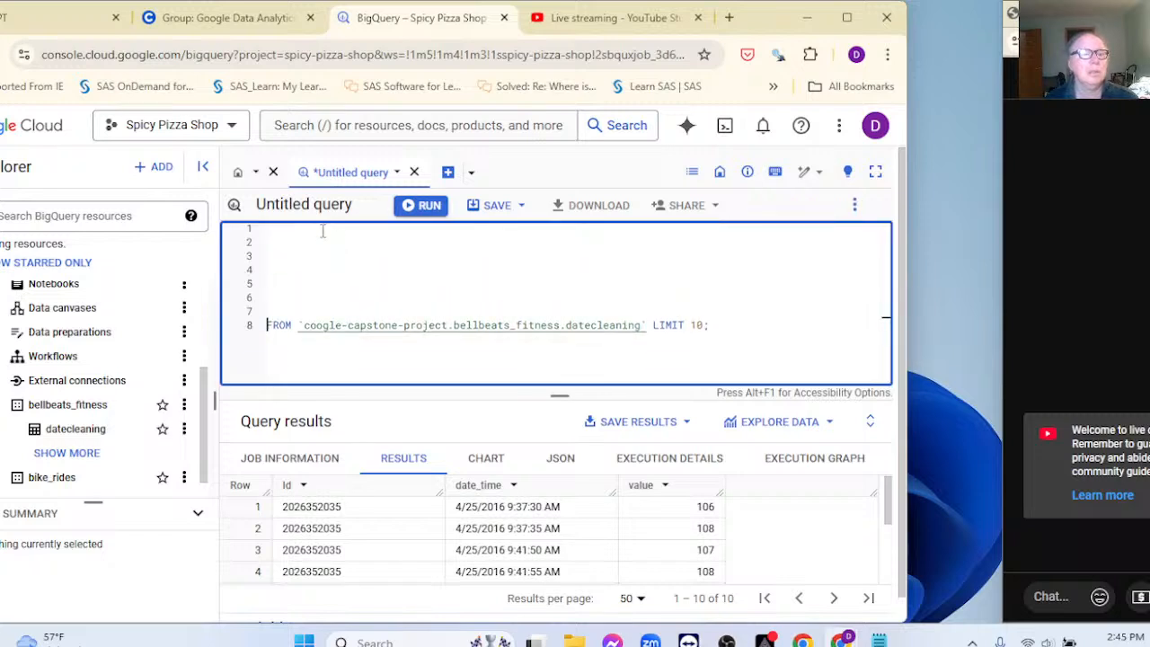
click(283, 231)
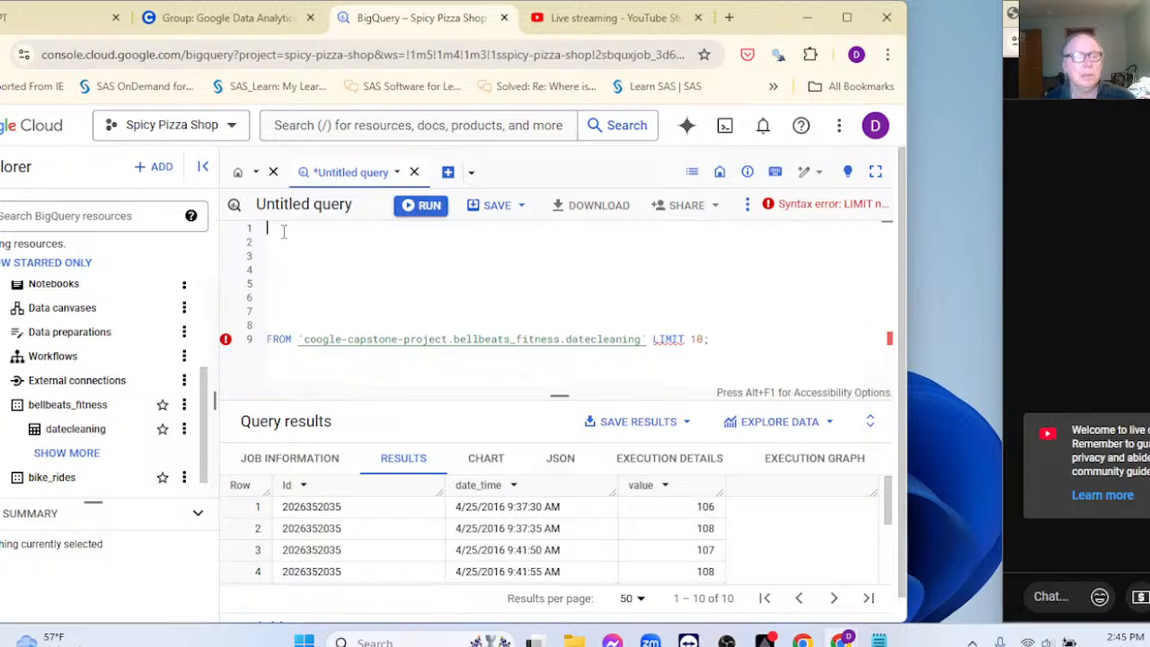
text(SELECT   TIMESTAMP_COLUMN,  -- Replace with your actual timestamp column name   DATE(TIMESTAMP_COLUMN) AS date,  -- Extracts the date   FORMAT_TIMESTAMP('%H:%M:%S', TIMESTAMP_COLUMN) AS time,  -- Extracts the time in HH:MM:SS format   FORMAT_TIMESTAMP('%p', TIMESTAMP_COLUMN) AS am_pm  -- Extracts AM or PM FROM)
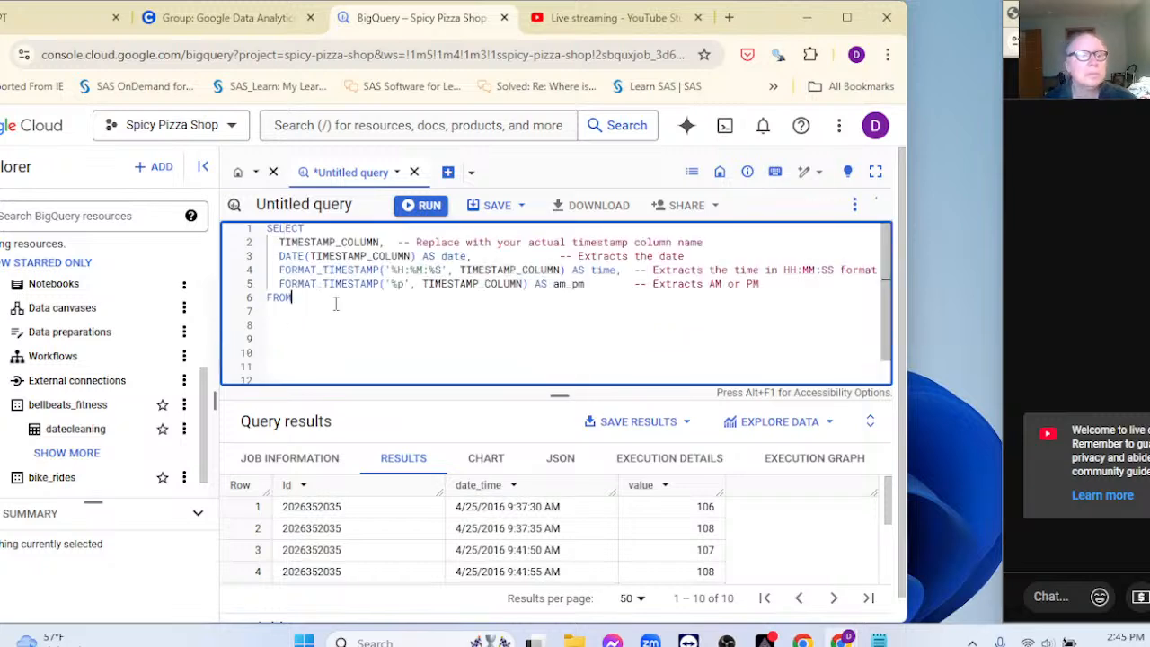
Step: Delete the pasted duplicate FROM and blank lines so the datecleaning FROM clause follows directly
scroll(335, 305, down, 1)
click(269, 267)
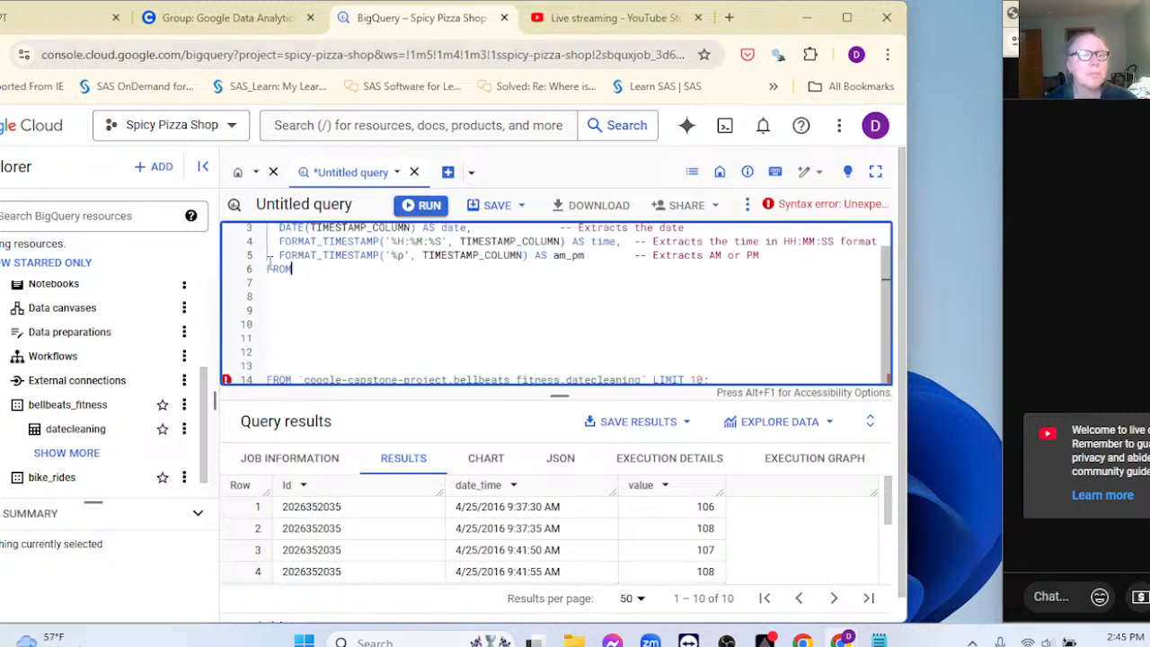
double_click(274, 268)
key(Delete)
key(Delete)
key(Delete)
key(Delete)
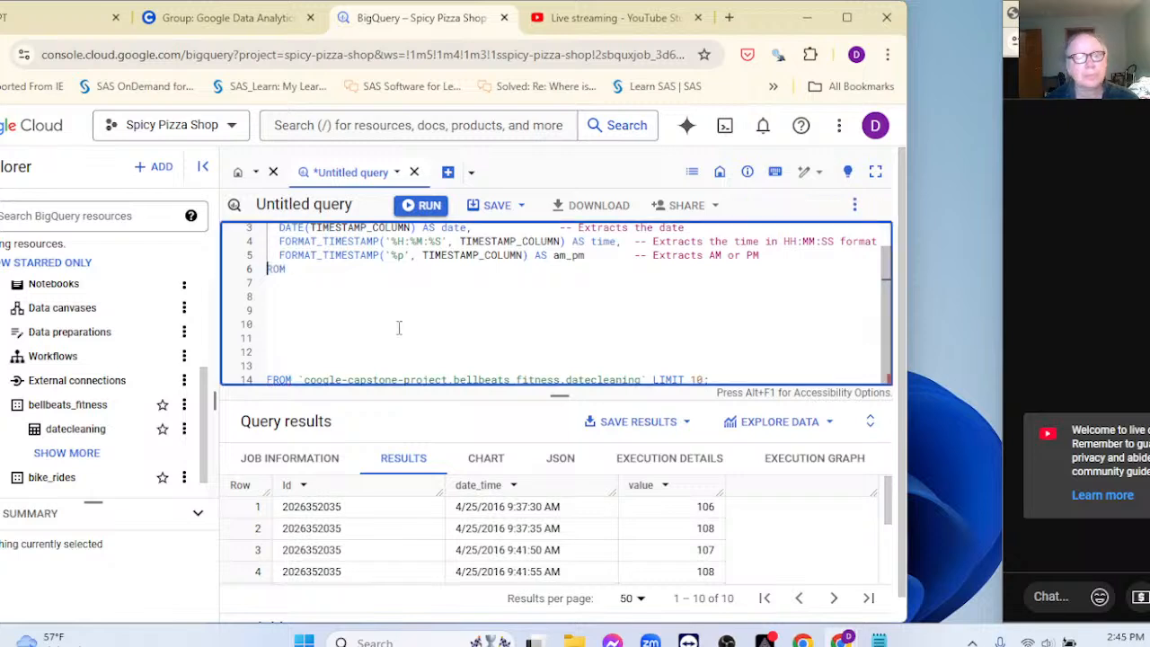
key(Delete)
key(Delete)
key(Delete)
key(Delete)
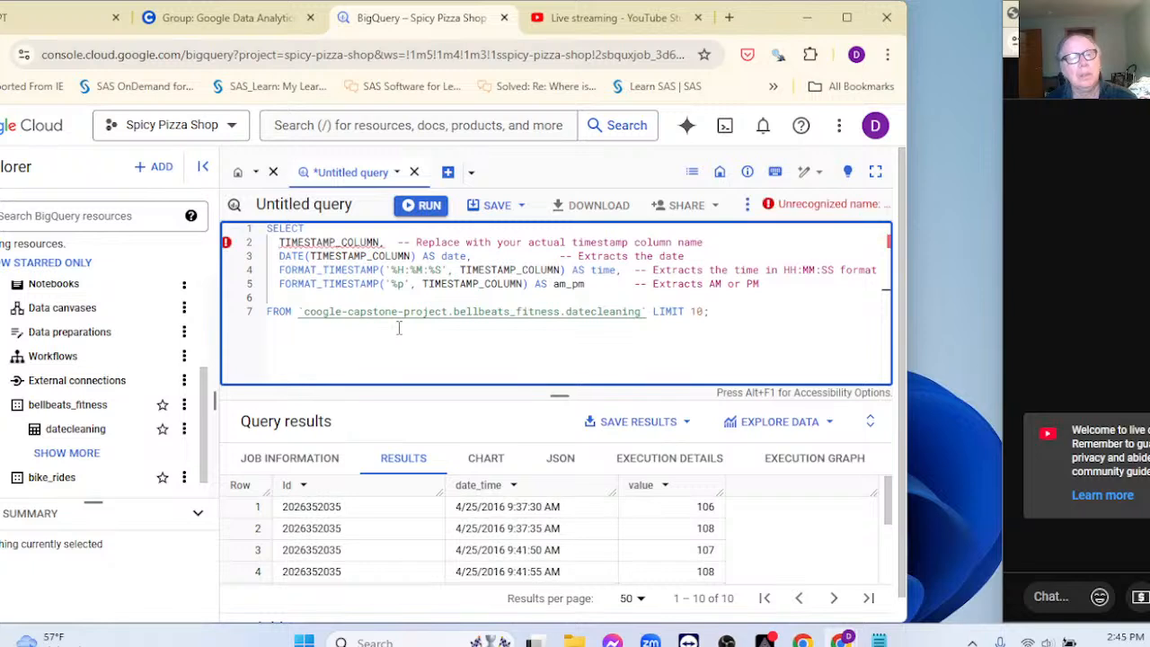
key(Delete)
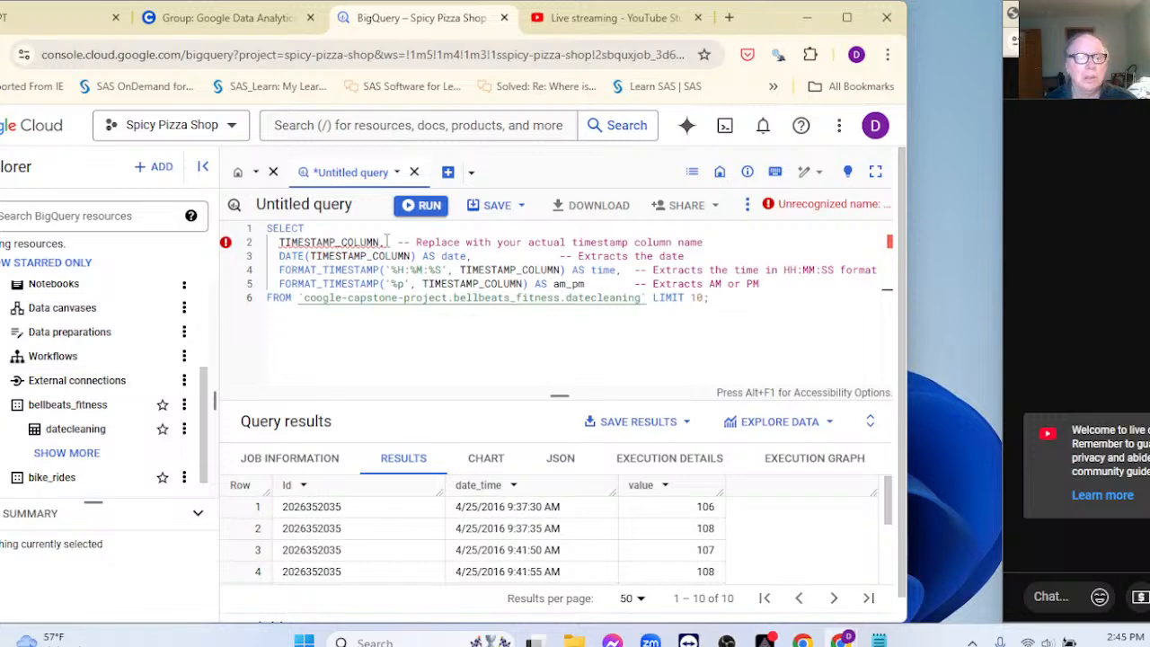
Step: Replace TIMESTAMP_COLUMN with date_time in the first select line
mouse_move(388, 241)
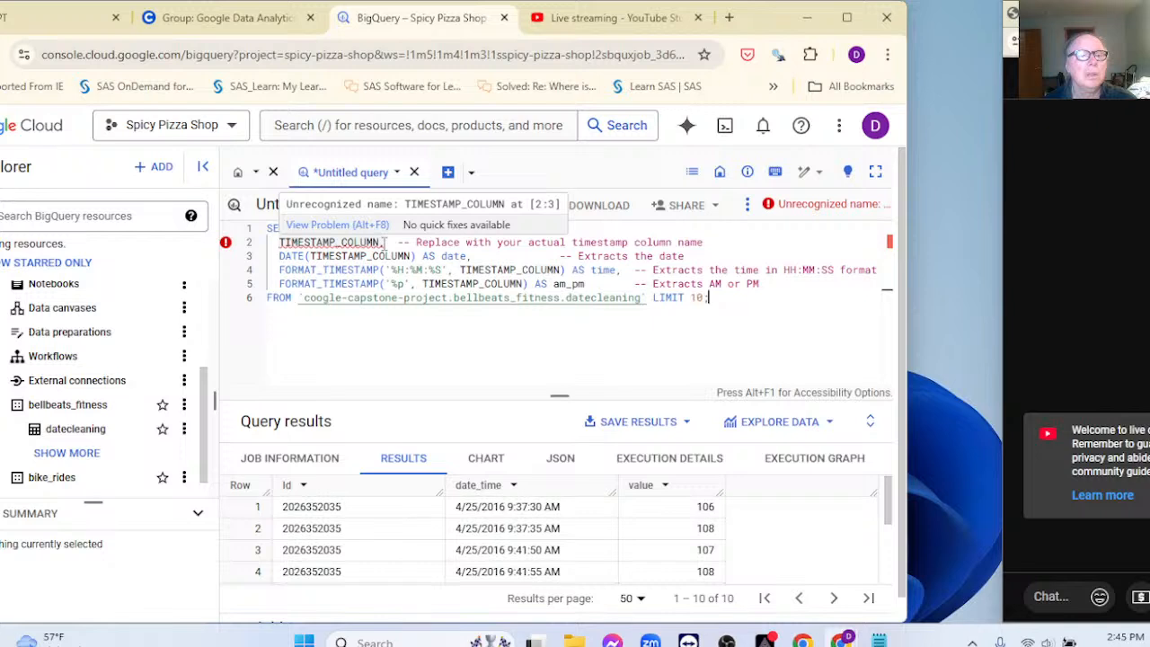
key(BackSpace)
key(BackSpace)
key(BackSpace)
key(BackSpace)
key(BackSpace)
key(BackSpace)
key(BackSpace)
key(BackSpace)
key(BackSpace)
key(BackSpace)
key(BackSpace)
key(BackSpace)
key(BackSpace)
key(BackSpace)
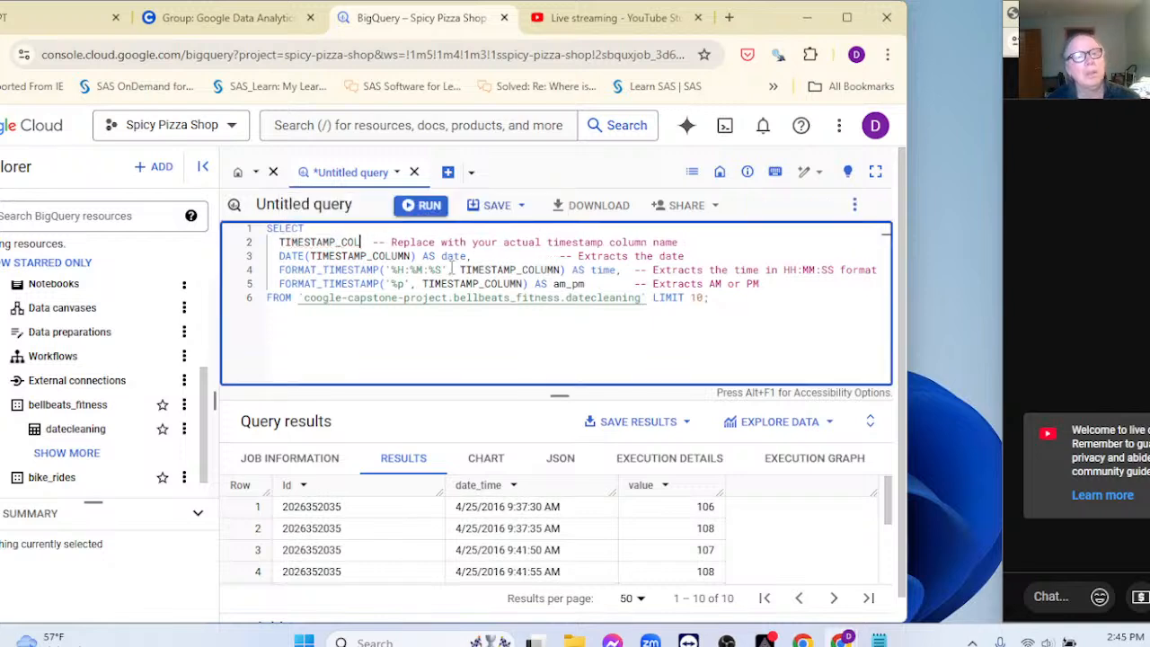
key(BackSpace)
key(BackSpace)
key(BackSpace)
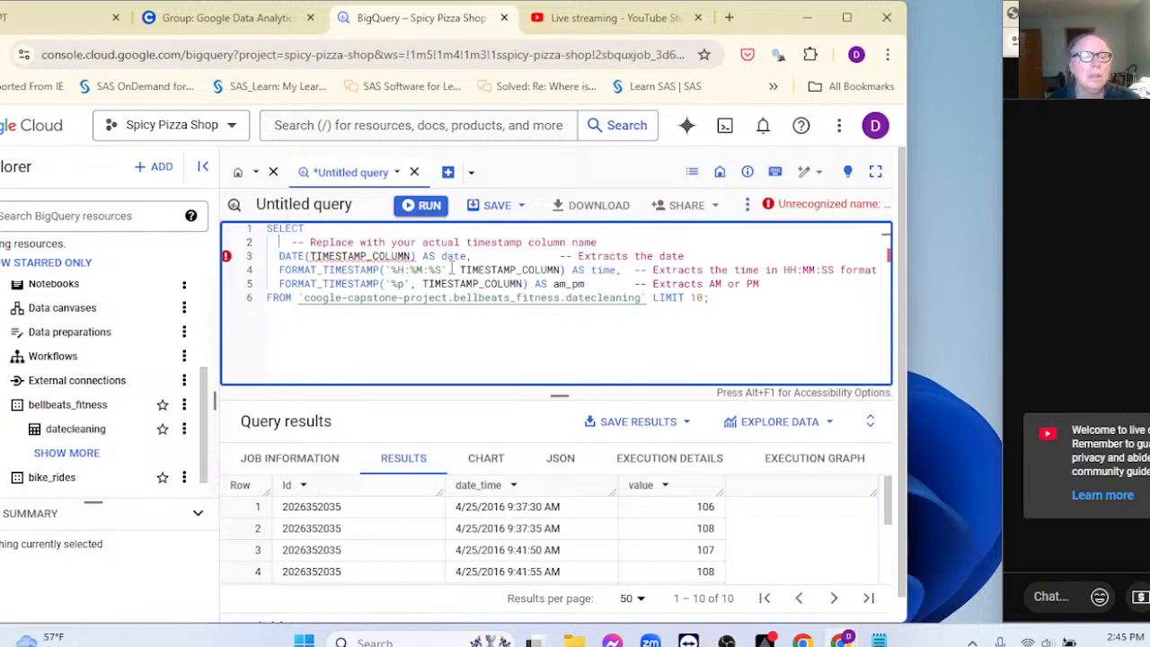
text(date_time)
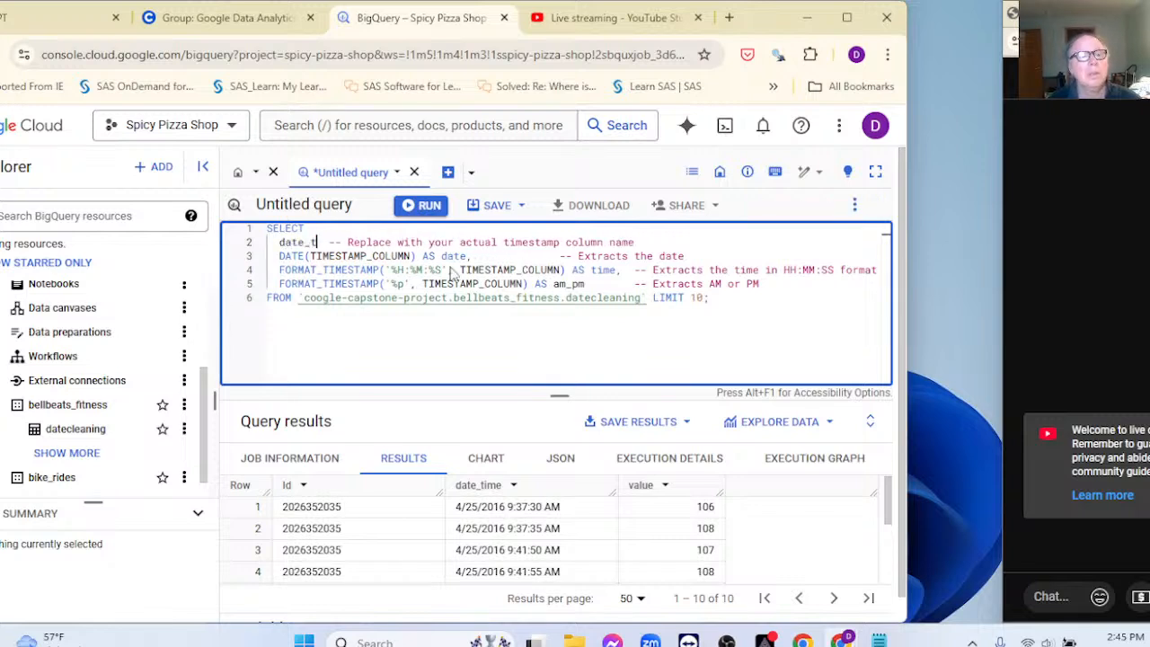
click(535, 335)
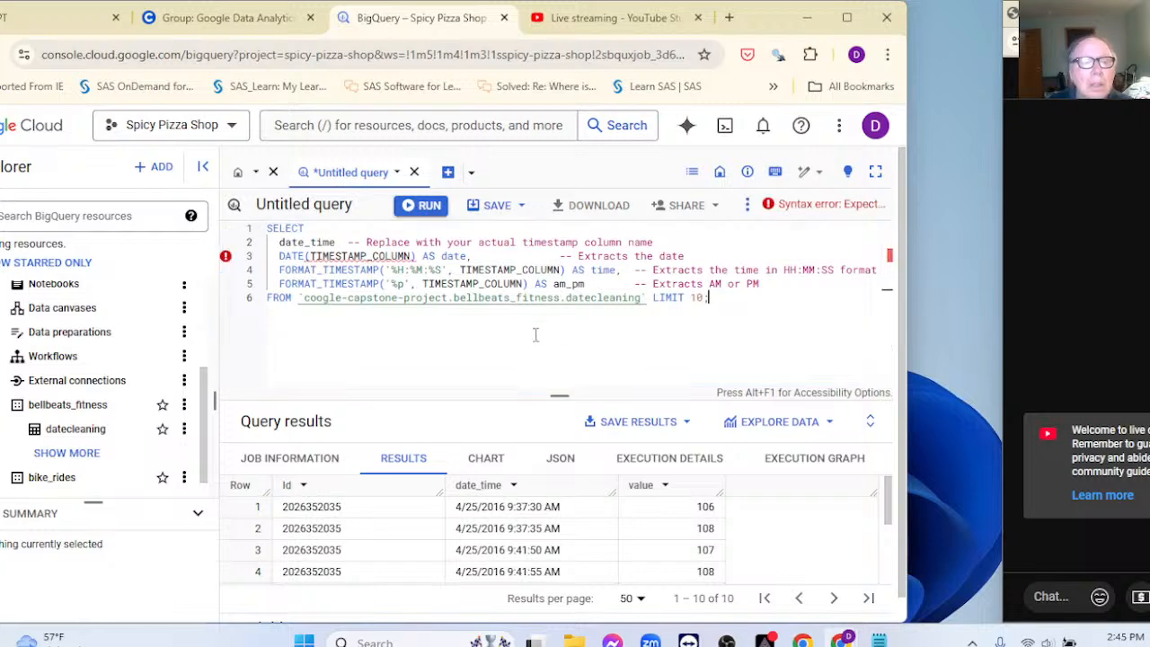
Step: Change the DATE( ) argument on line 3 from TIMESTAMP_COLUMN to date_time
click(409, 255)
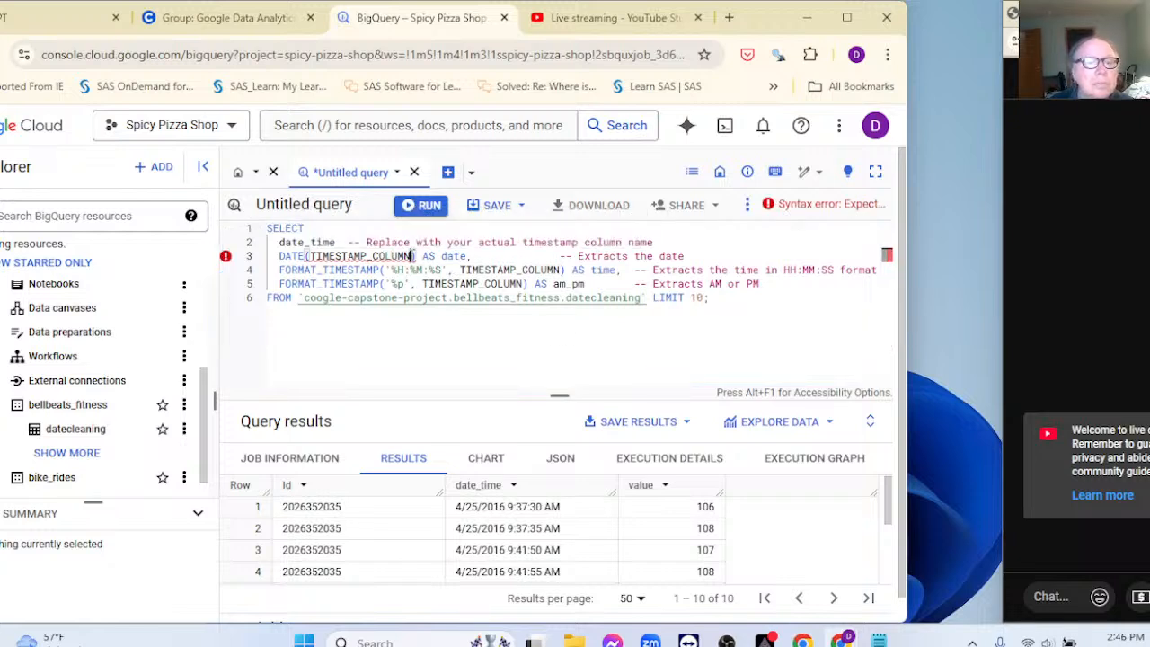
key(BackSpace)
key(BackSpace)
key(BackSpace)
key(BackSpace)
key(BackSpace)
key(BackSpace)
key(BackSpace)
key(BackSpace)
key(BackSpace)
key(BackSpace)
key(BackSpace)
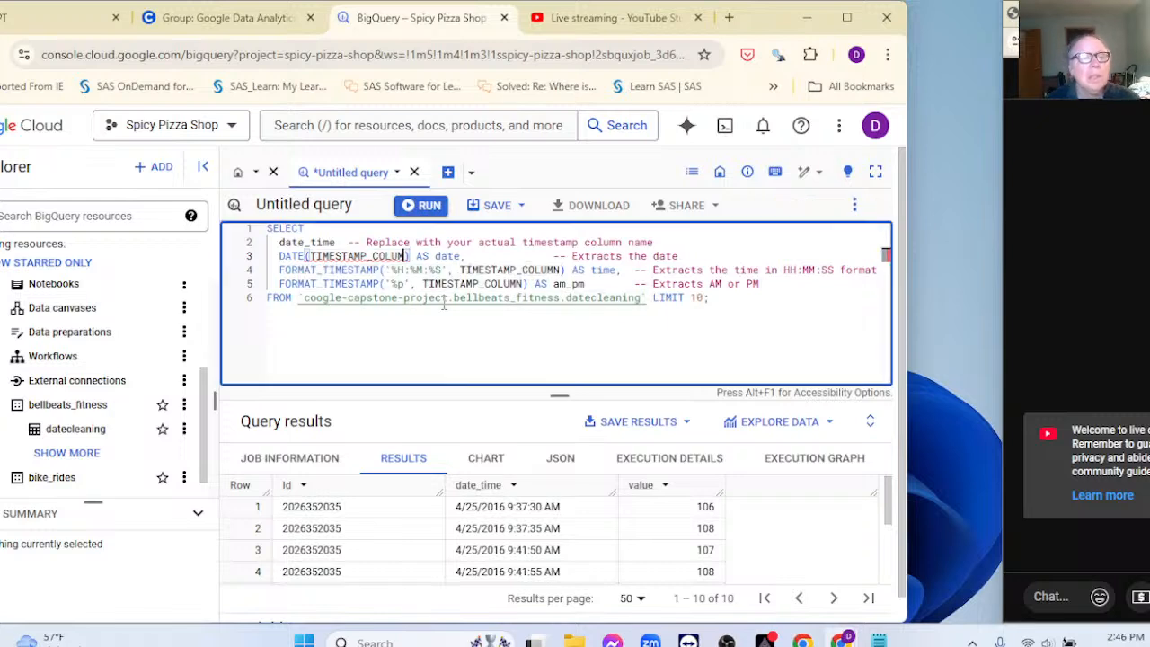
key(BackSpace)
key(BackSpace)
key(BackSpace)
key(BackSpace)
key(BackSpace)
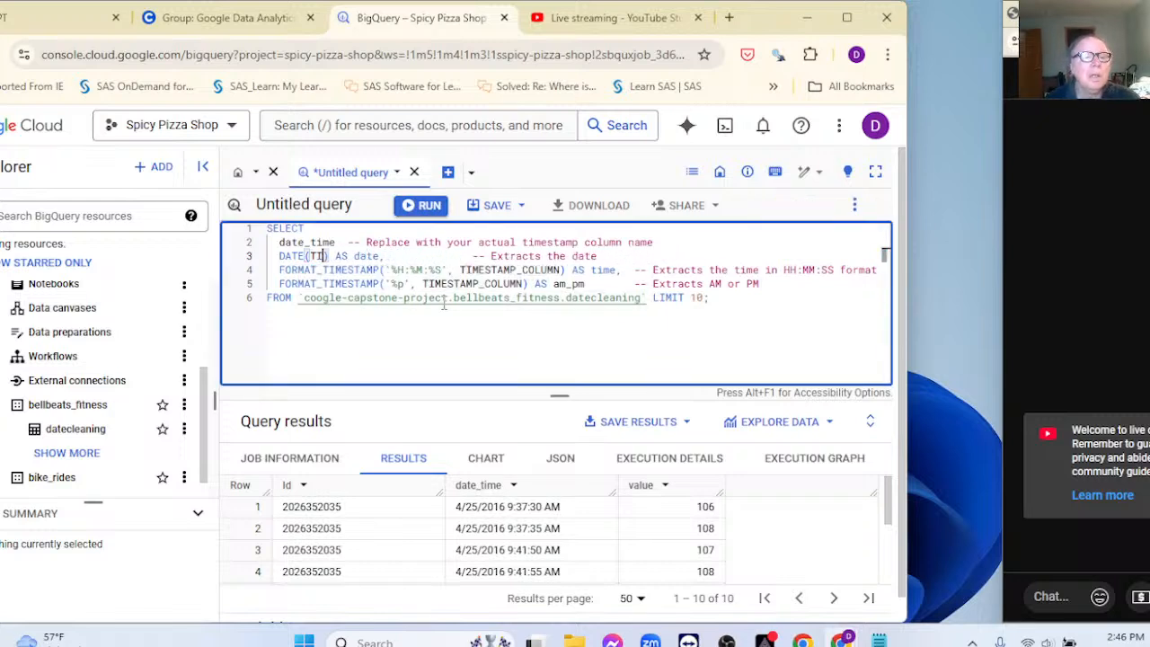
text(time)
key(BackSpace)
key(BackSpace)
key(BackSpace)
key(BackSpace)
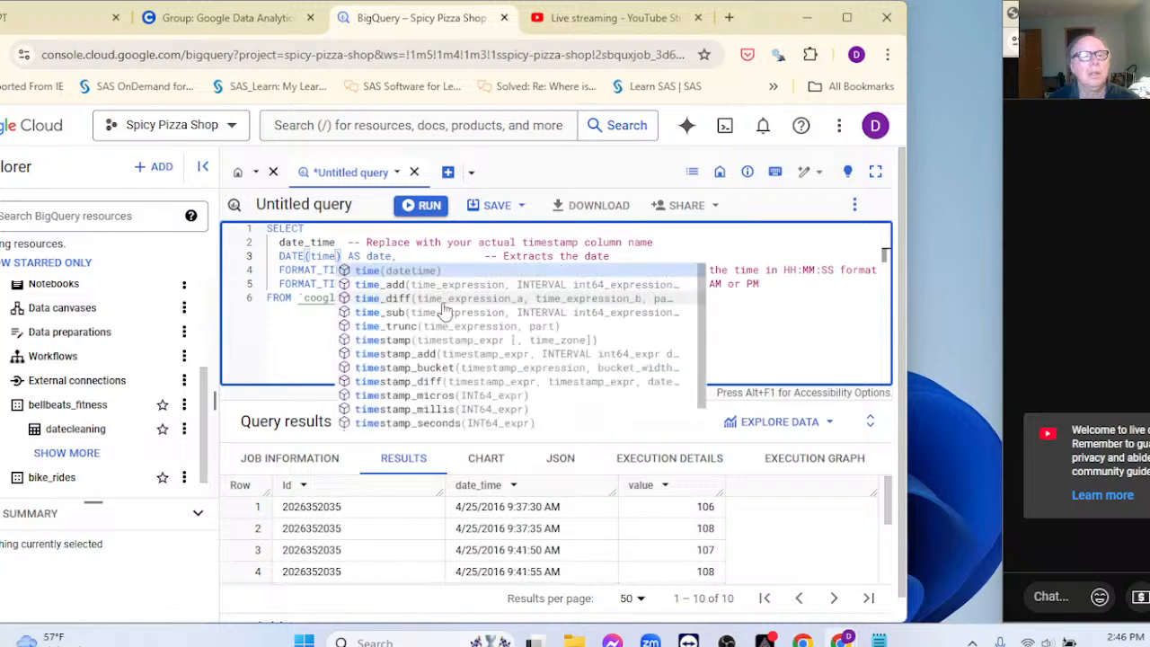
text(date_time)
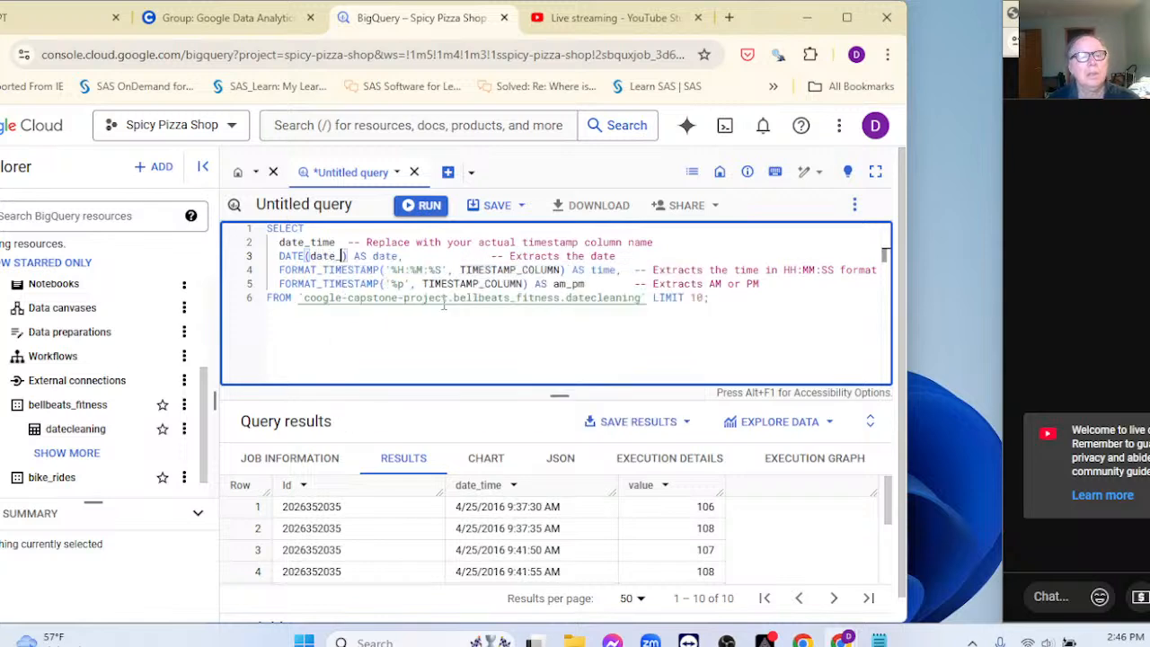
double_click(366, 256)
key(ctrl+c)
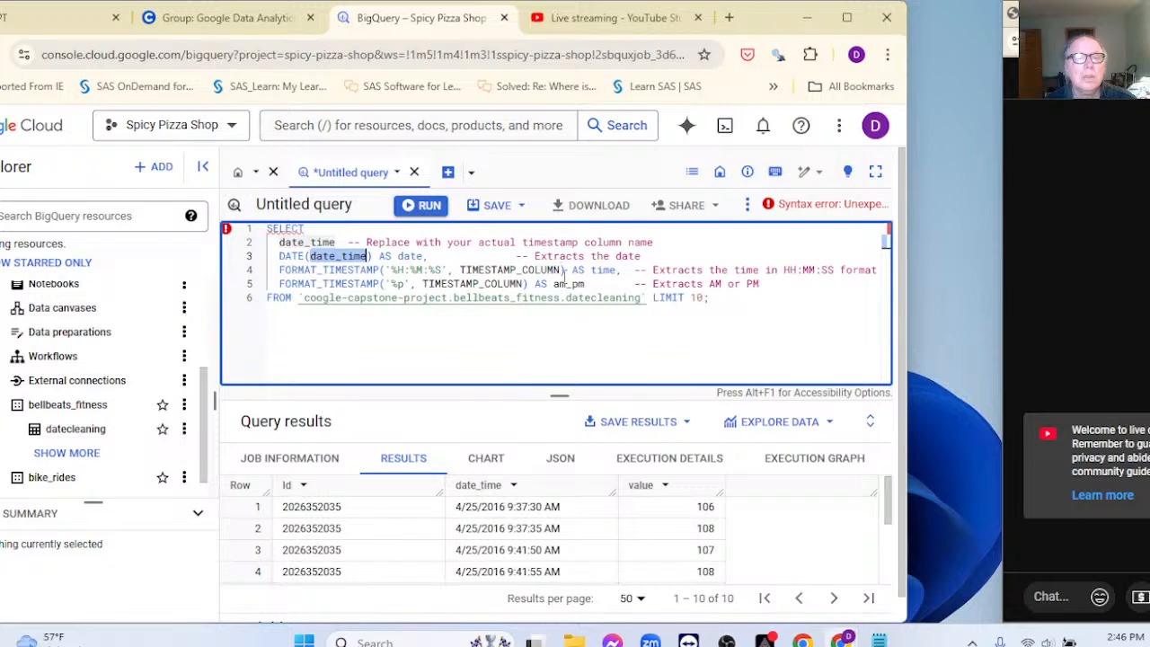
Step: Replace the TIMESTAMP_COLUMN placeholder with date_time on lines 4 and 5
double_click(562, 269)
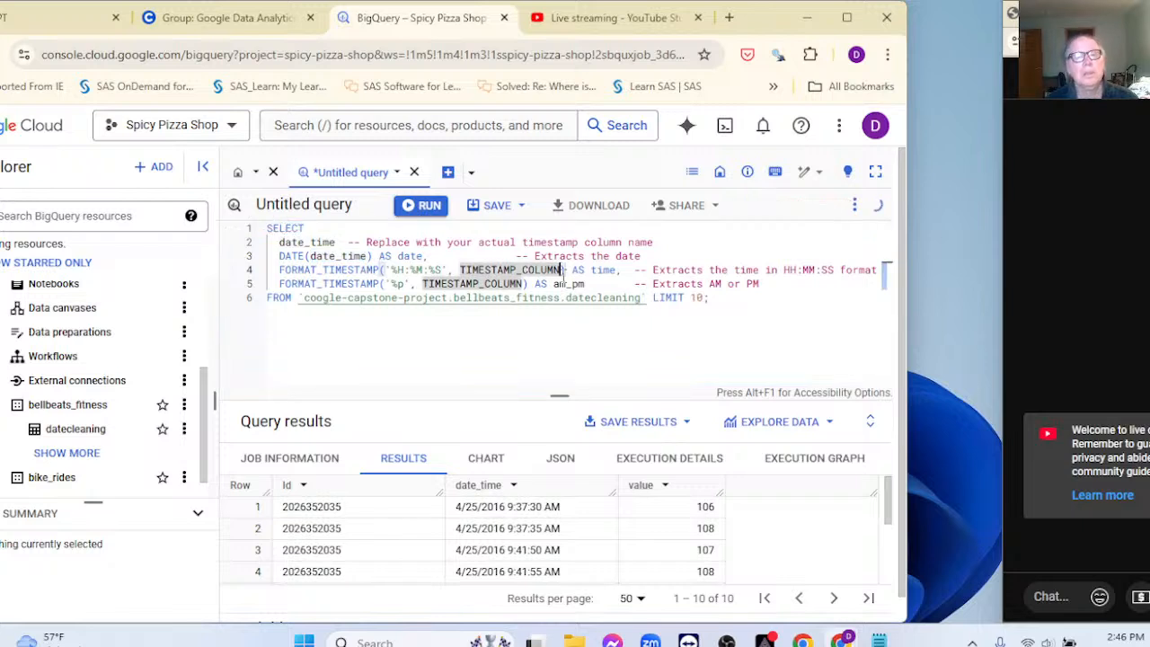
click(562, 269)
key(BackSpace)
key(BackSpace)
key(BackSpace)
key(BackSpace)
key(BackSpace)
key(BackSpace)
key(BackSpace)
key(BackSpace)
key(BackSpace)
key(BackSpace)
key(BackSpace)
key(BackSpace)
key(BackSpace)
key(BackSpace)
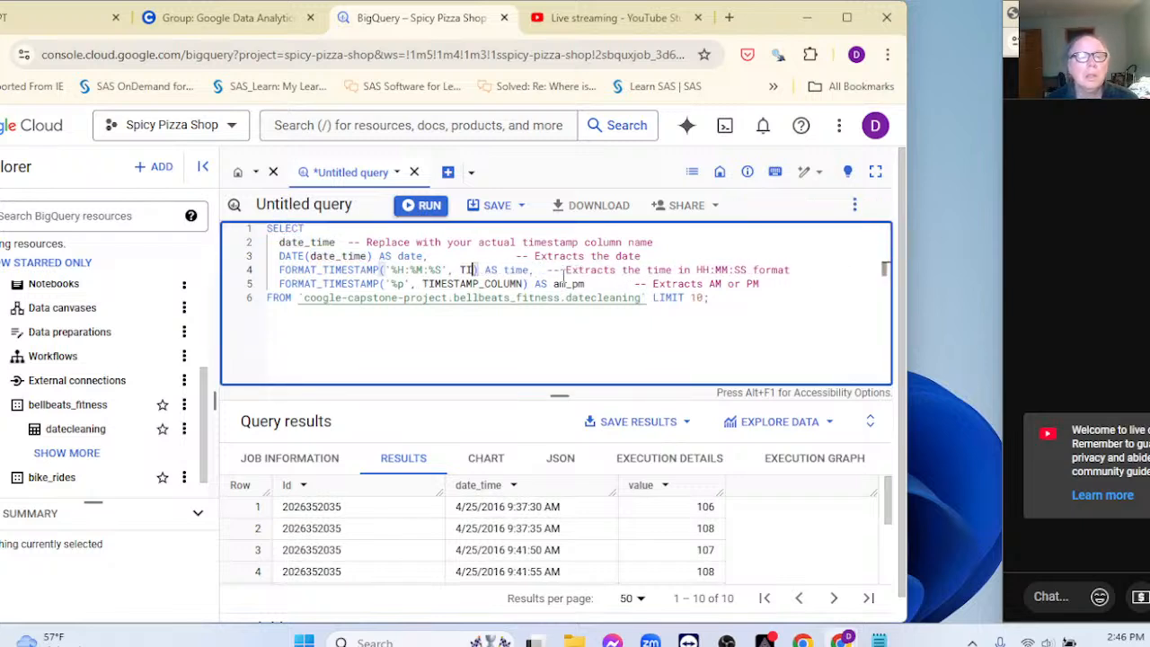
key(BackSpace)
key(BackSpace)
text(date_time)
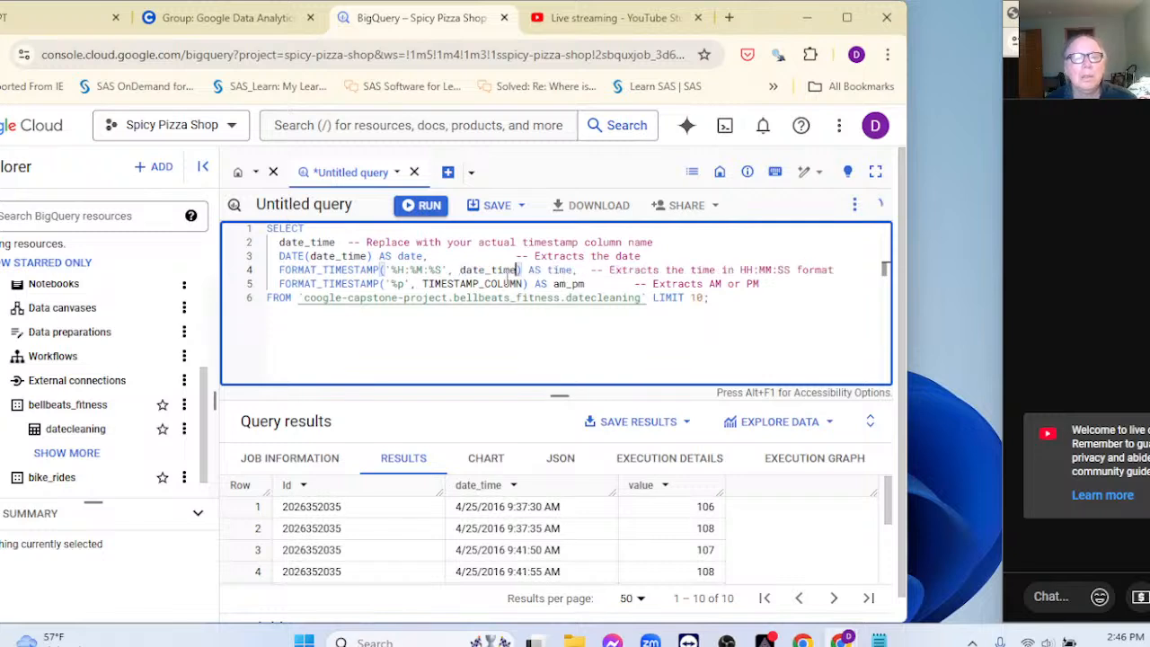
click(522, 284)
key(BackSpace)
key(BackSpace)
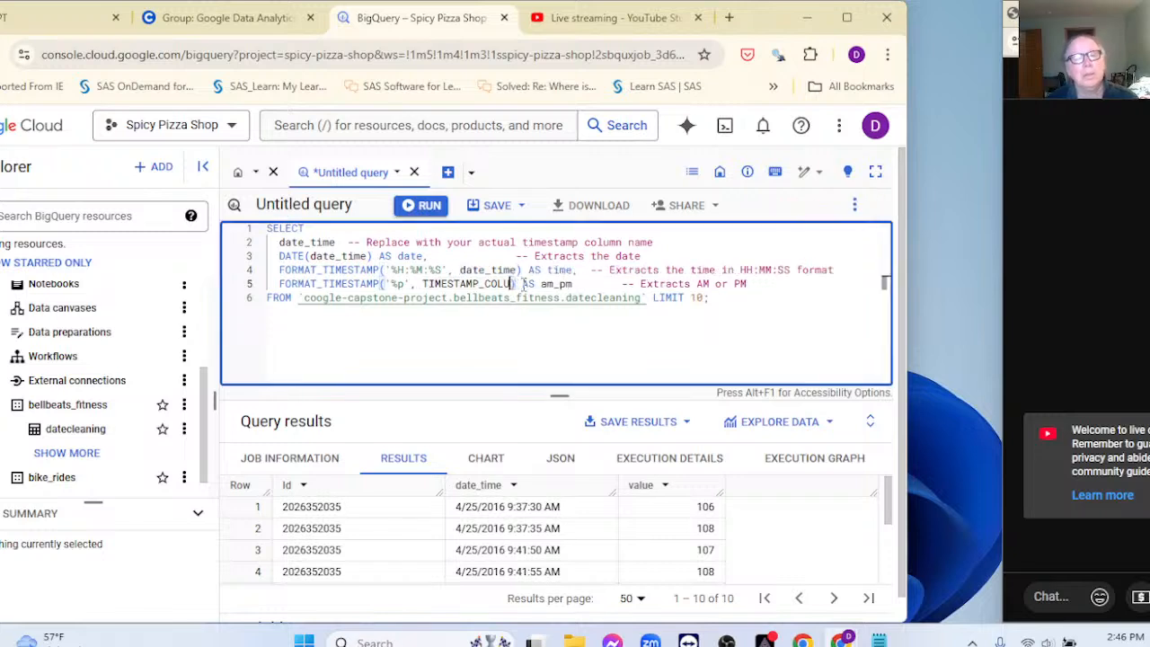
key(BackSpace)
key(BackSpace)
key(BackSpace)
key(BackSpace)
key(BackSpace)
key(BackSpace)
key(BackSpace)
key(BackSpace)
key(BackSpace)
key(BackSpace)
key(BackSpace)
key(BackSpace)
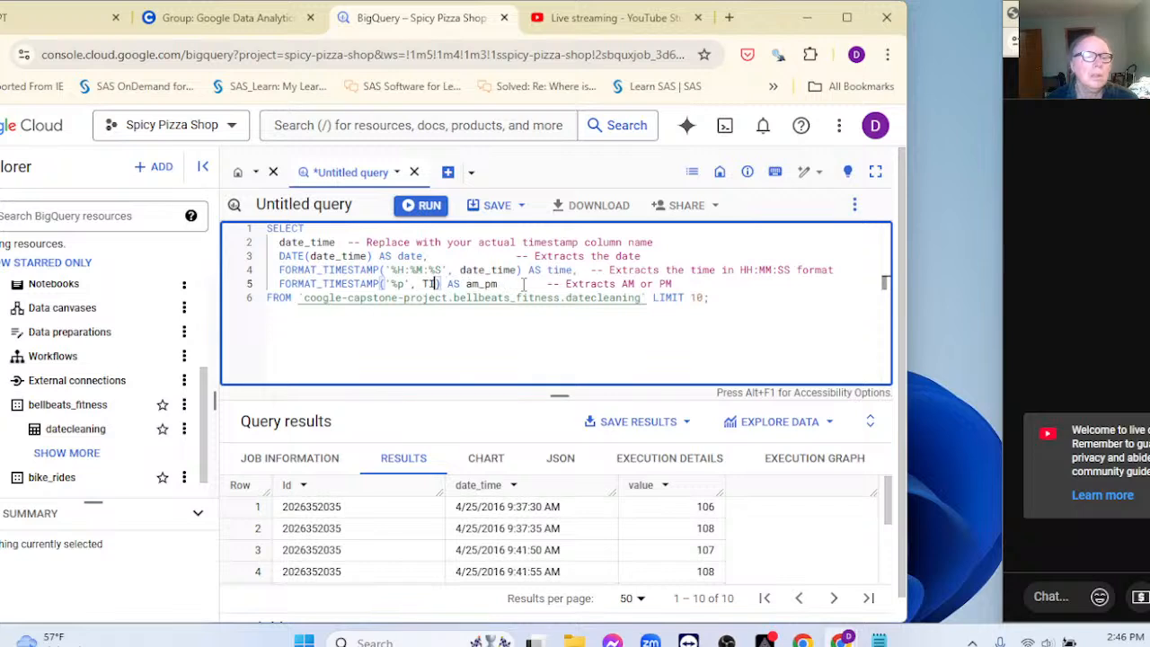
key(BackSpace)
key(BackSpace)
key(ctrl+v)
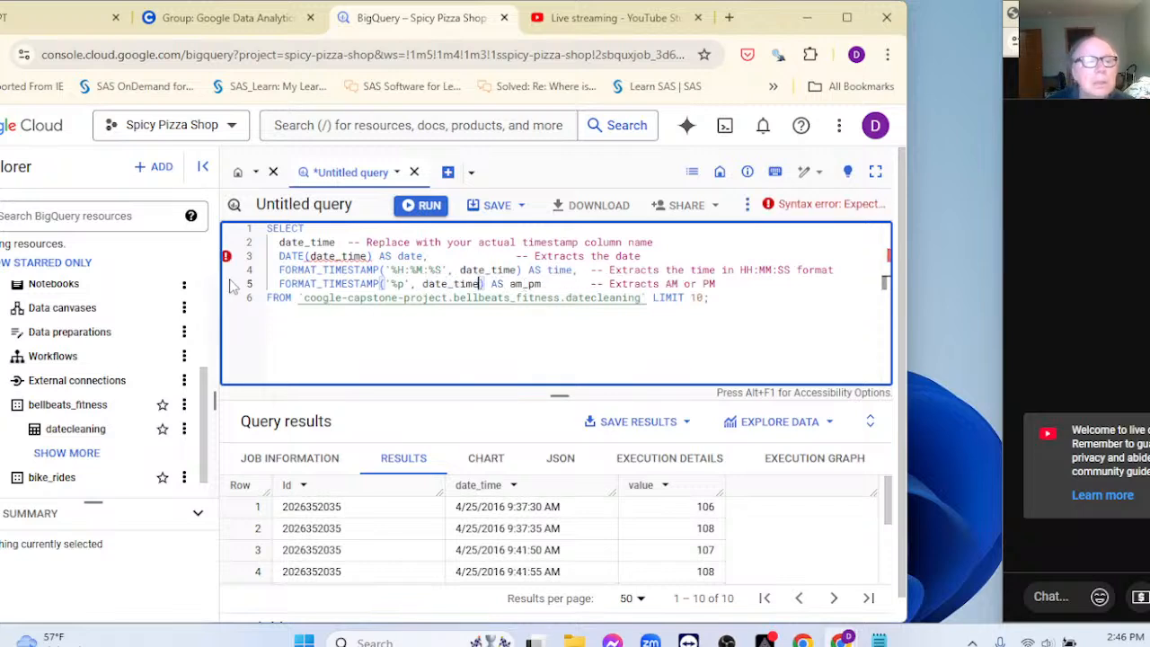
Step: Add commas after date_time) on line 4 and after date_time on line 2
click(340, 347)
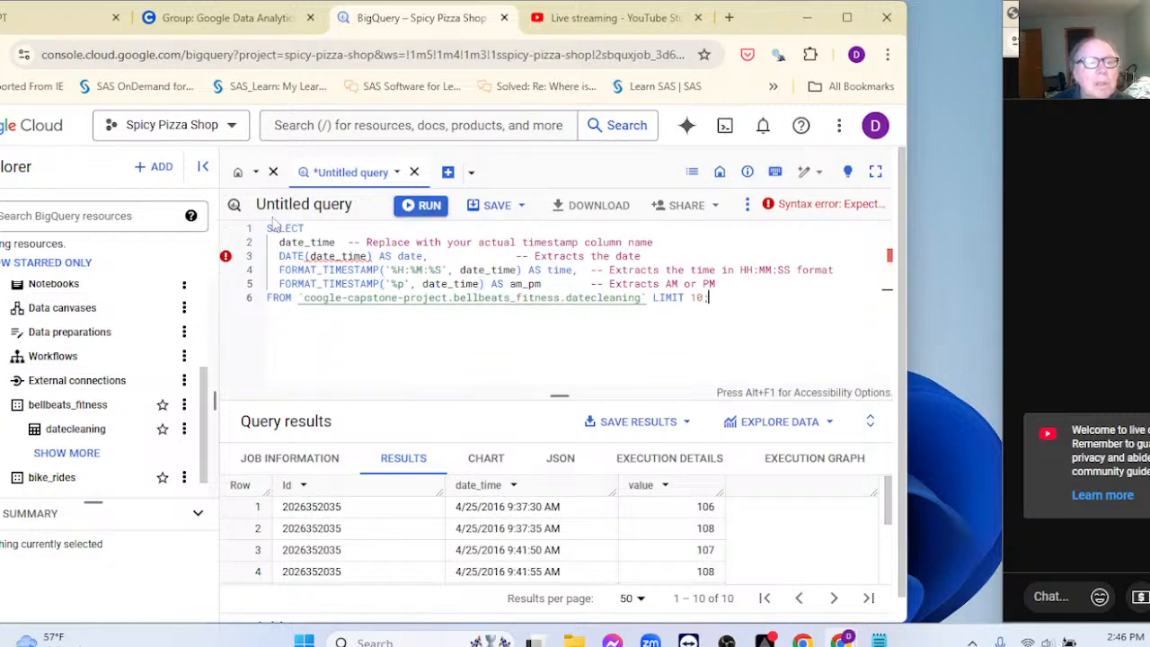
mouse_move(227, 263)
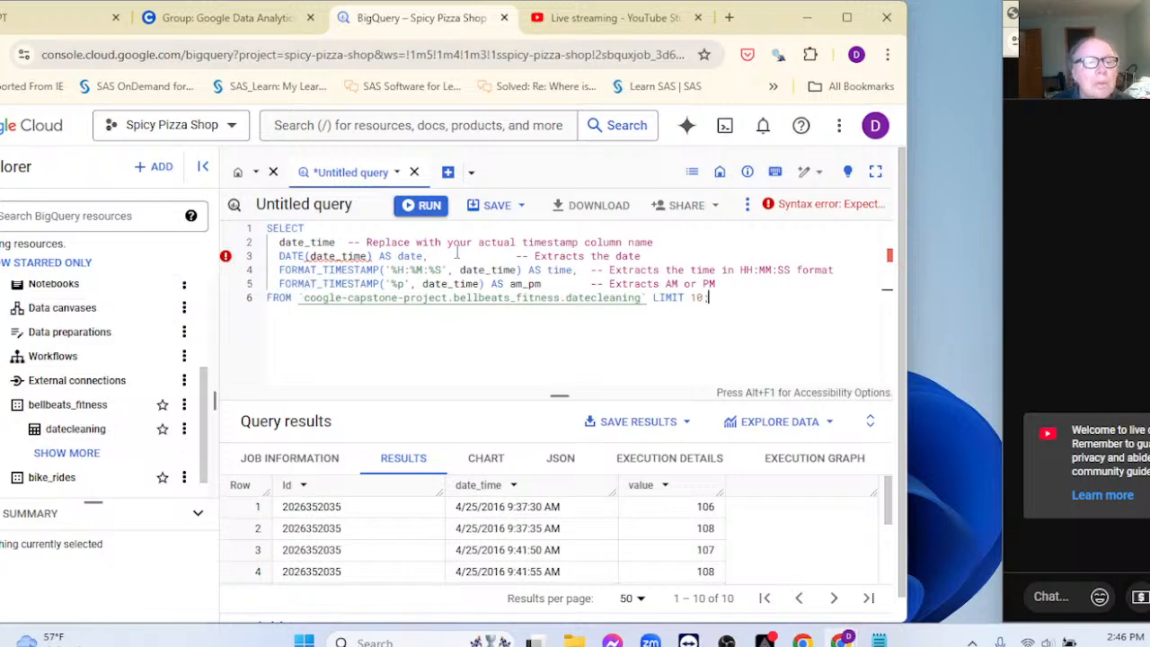
click(520, 270)
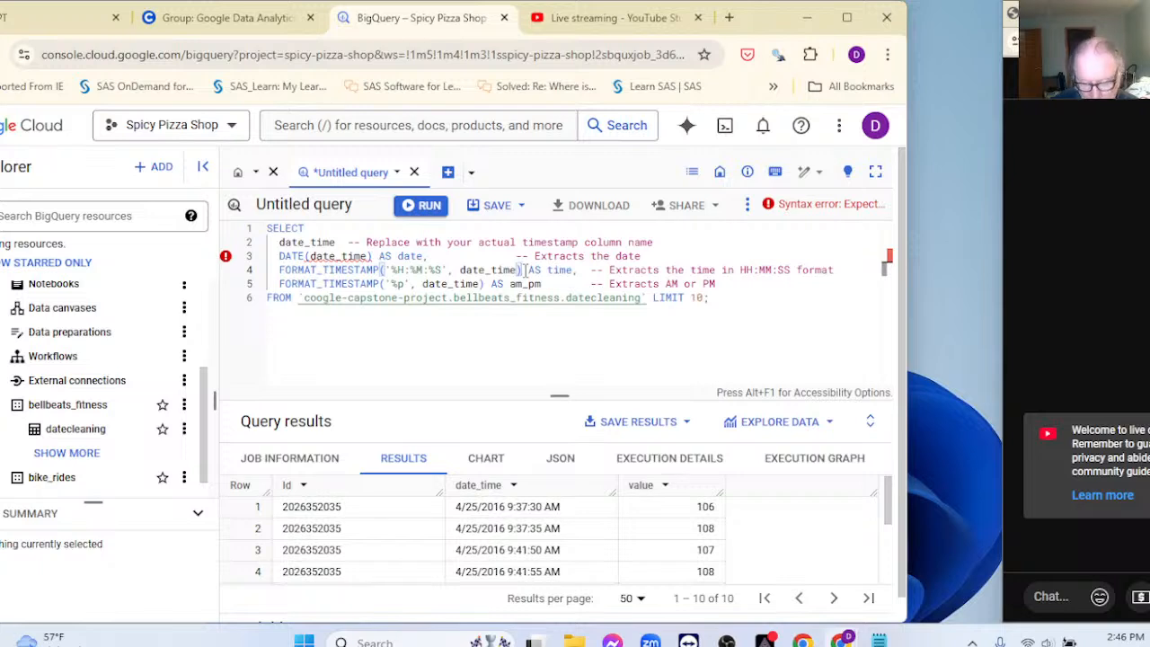
text(,)
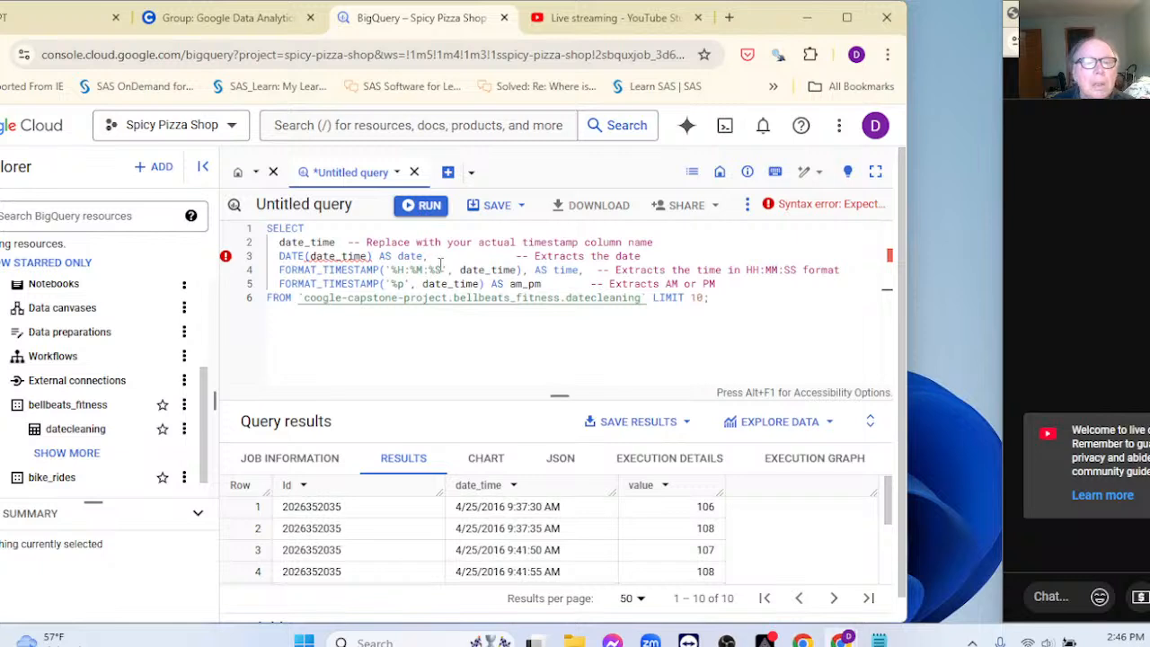
click(337, 242)
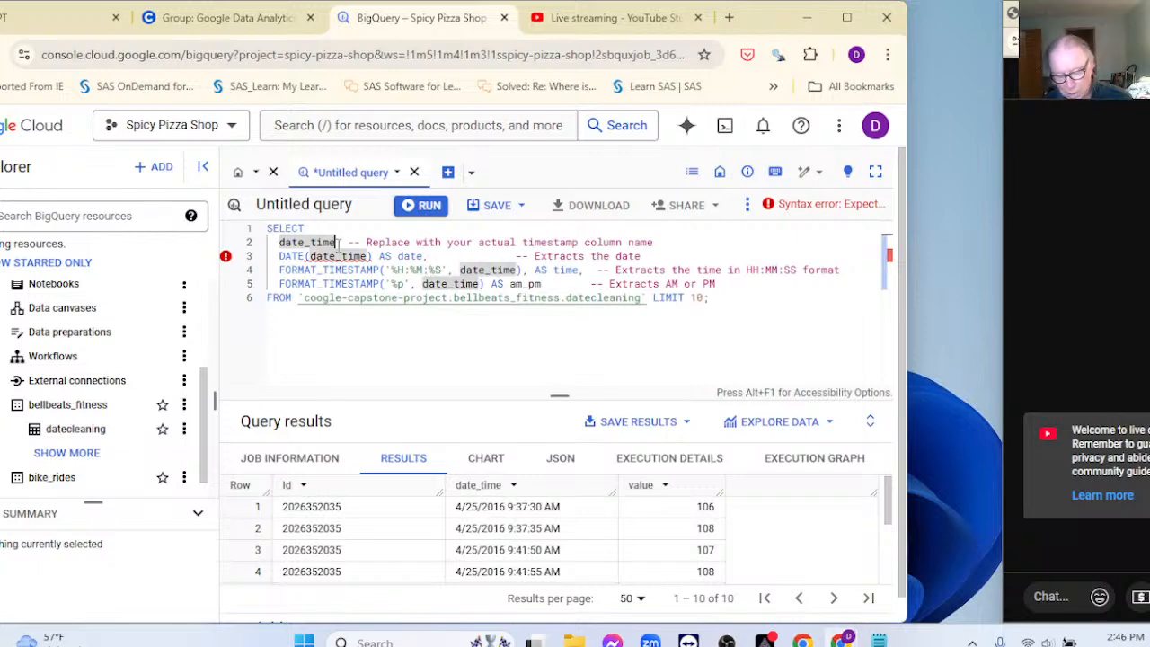
text(,)
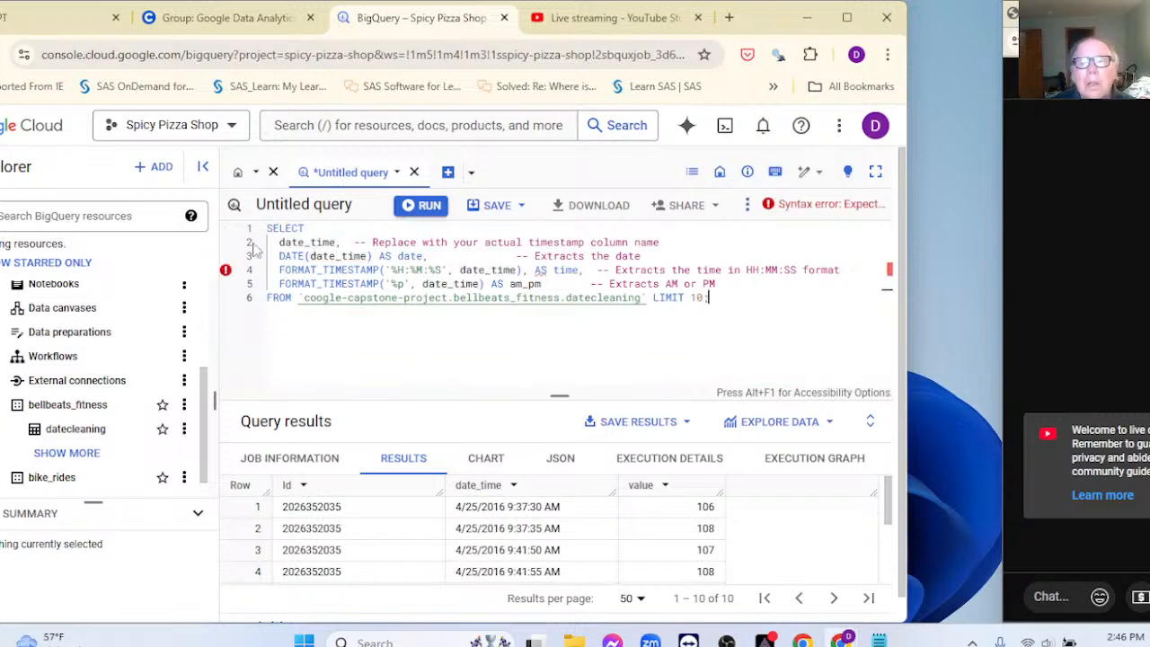
Step: Delete the -- comments on lines 2, 3, 4 and 5
mouse_move(225, 274)
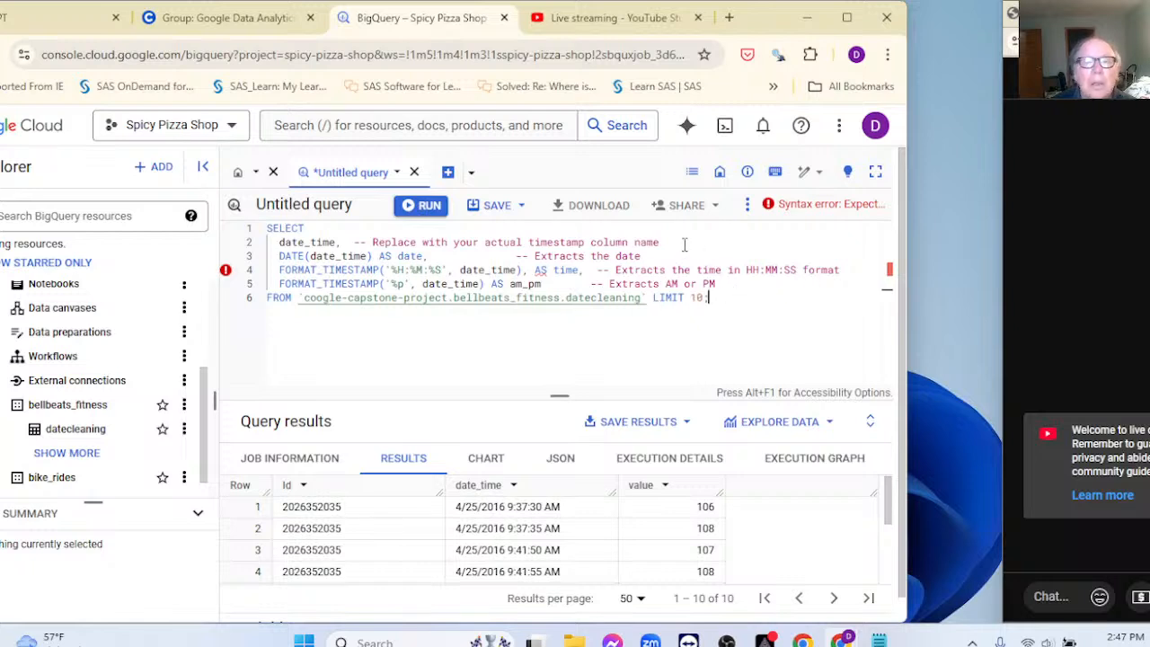
drag(349, 241, 682, 241)
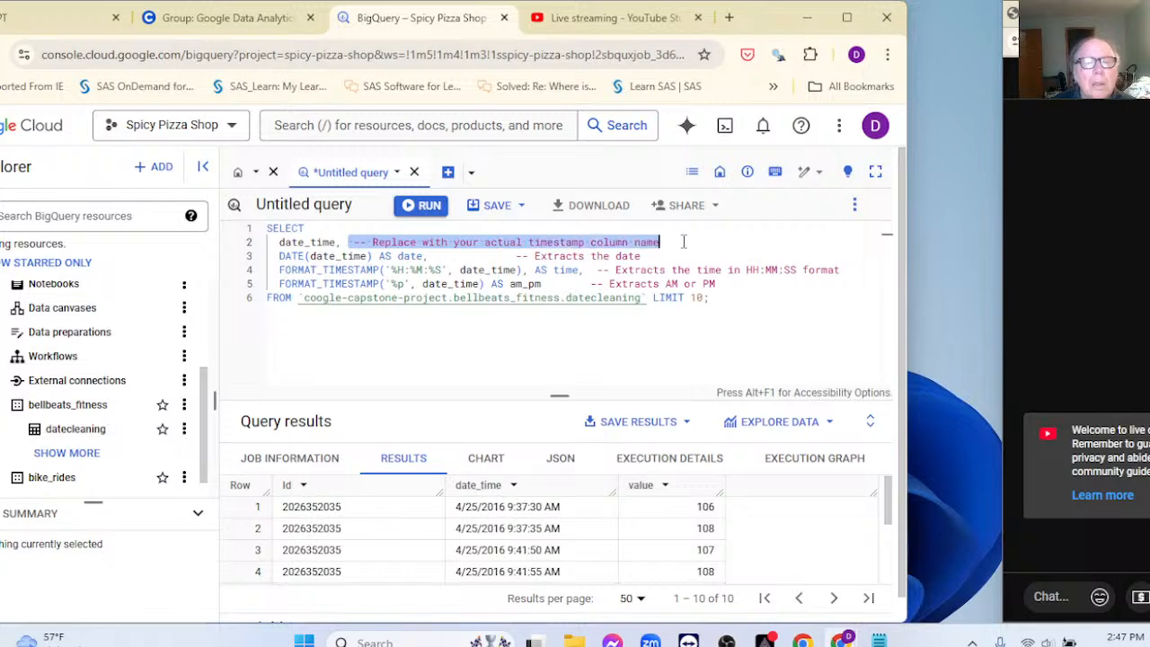
key(BackSpace)
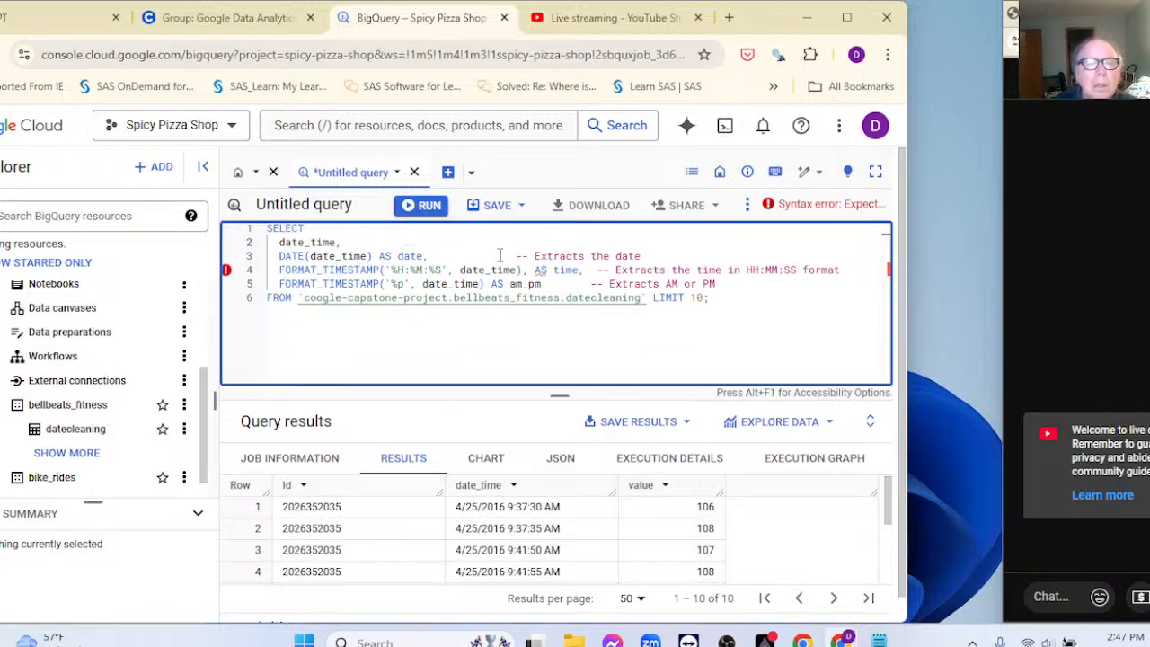
drag(509, 255, 684, 253)
key(BackSpace)
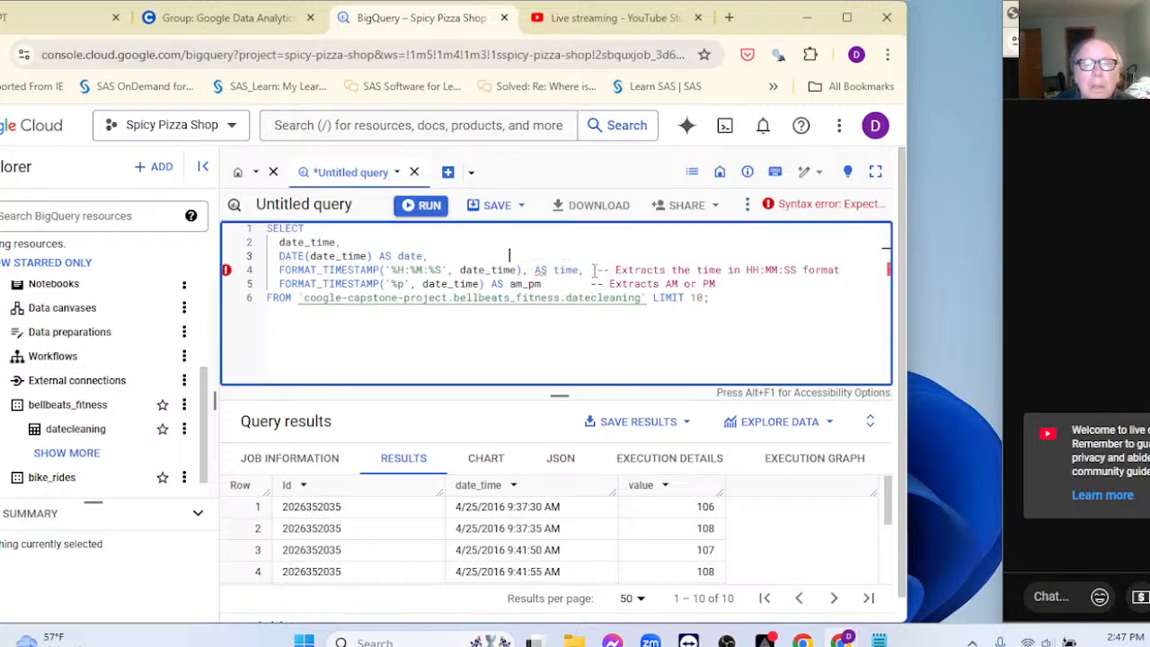
drag(591, 270, 841, 274)
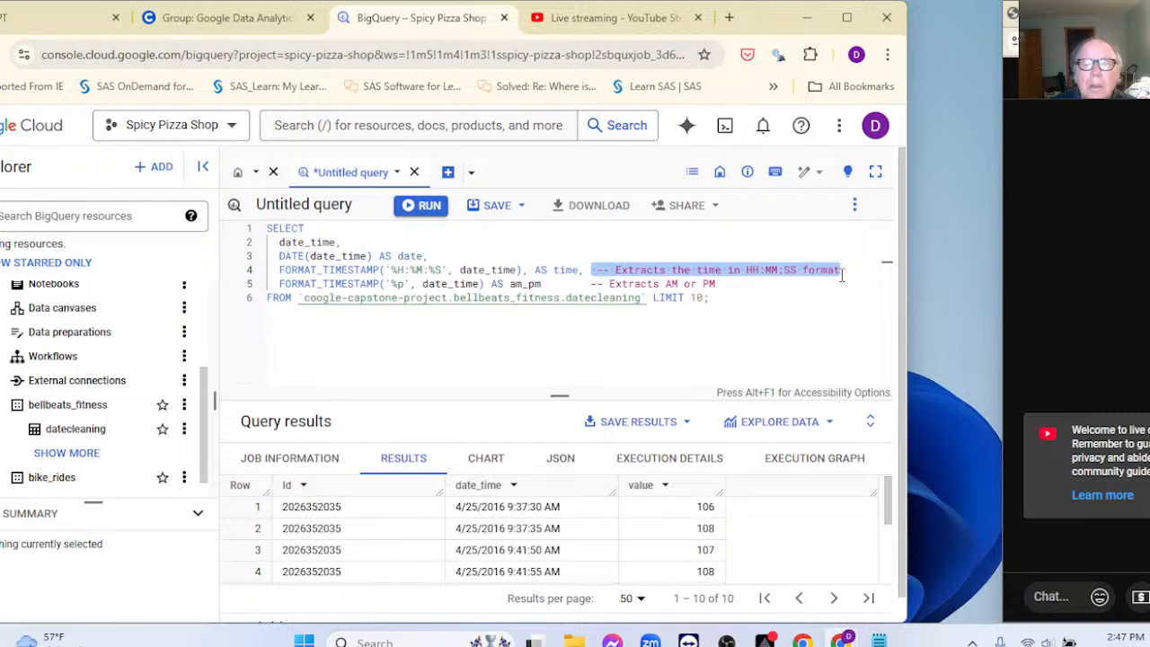
key(BackSpace)
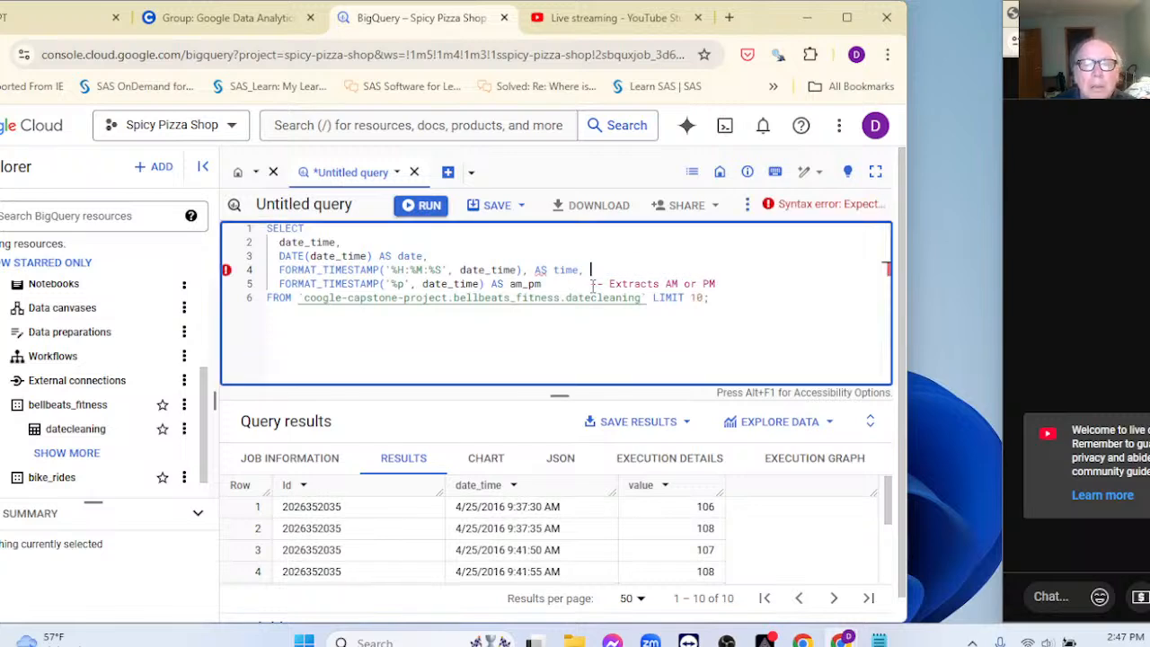
drag(593, 284, 719, 281)
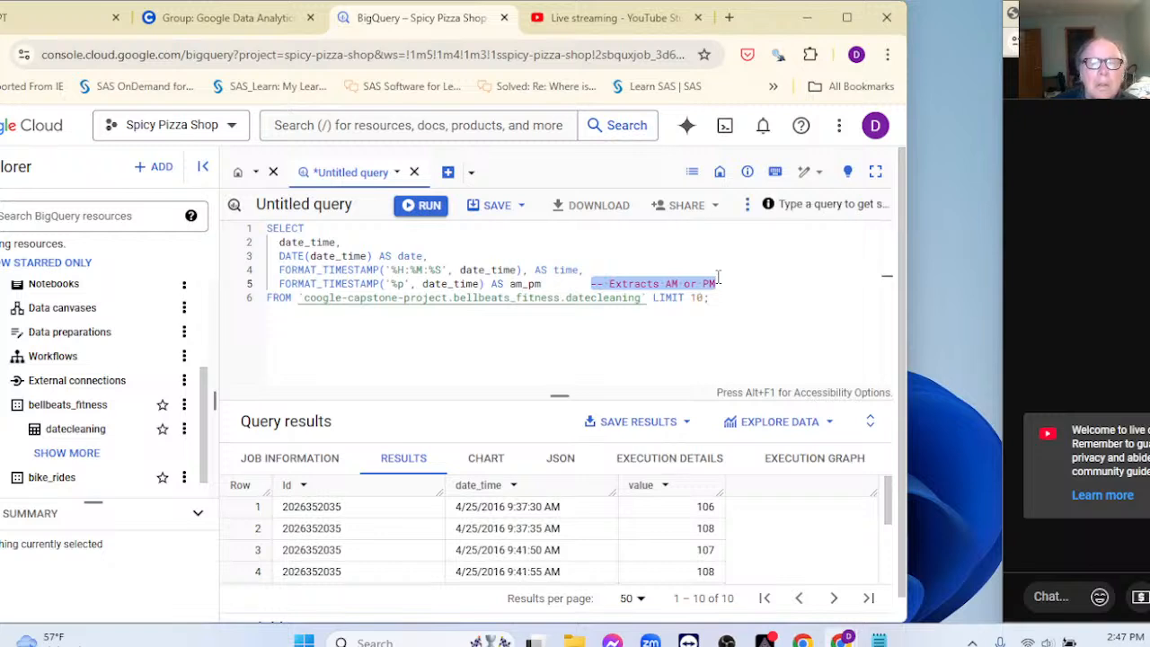
key(BackSpace)
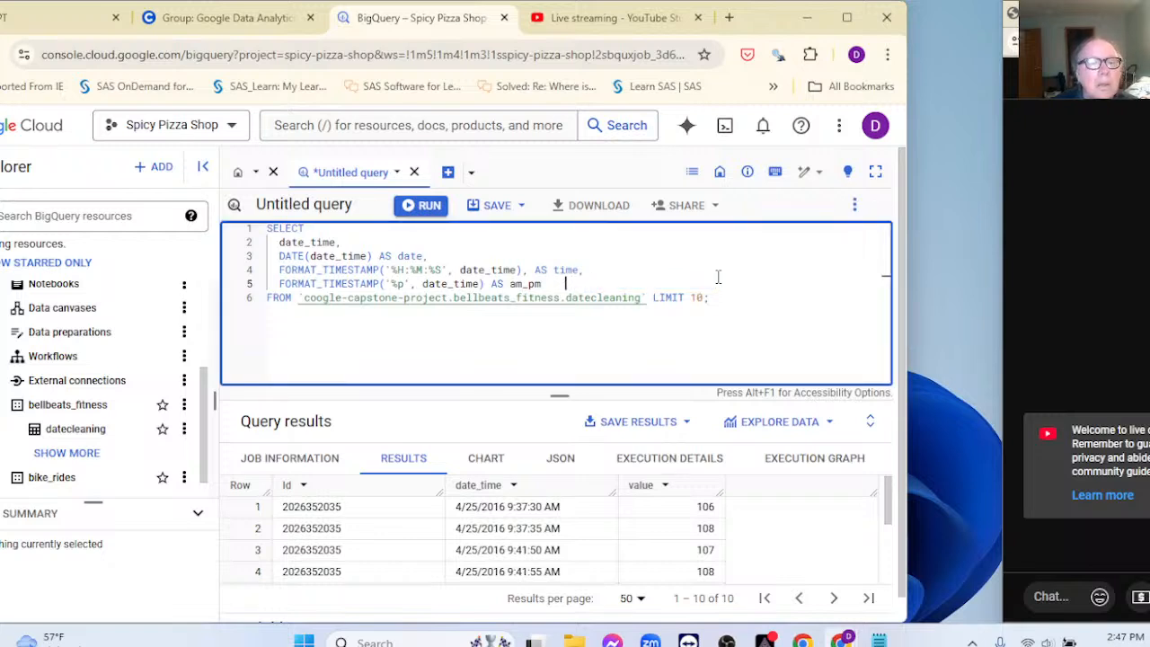
Step: Remove the stray comma after date_time) on line 4
click(427, 379)
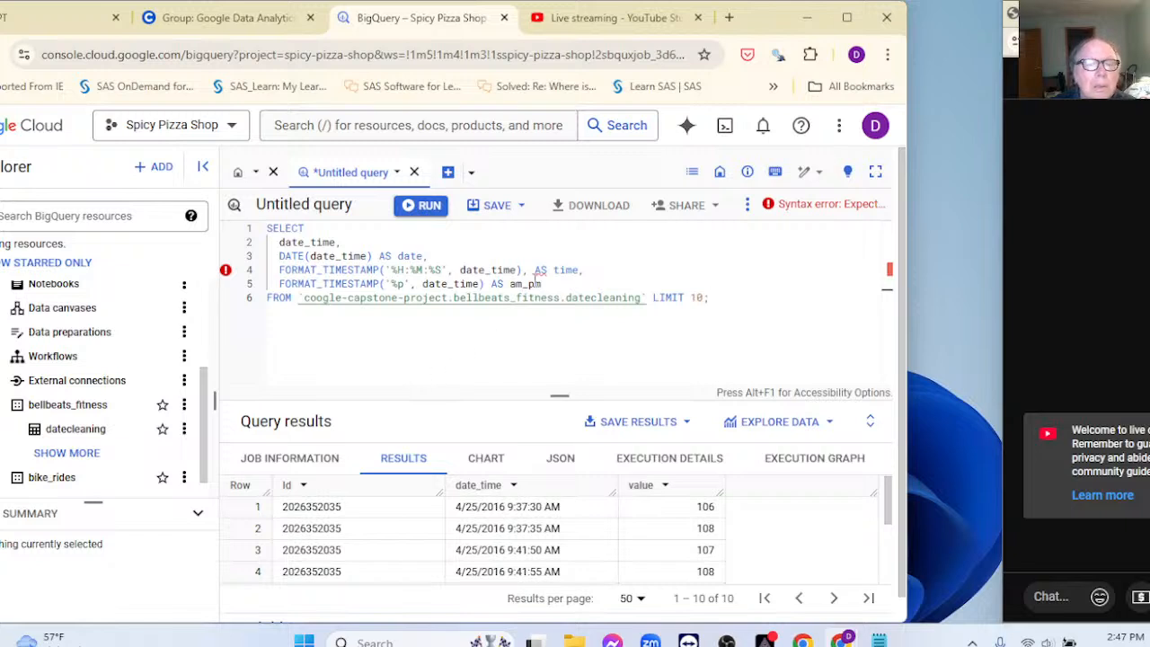
click(527, 271)
key(BackSpace)
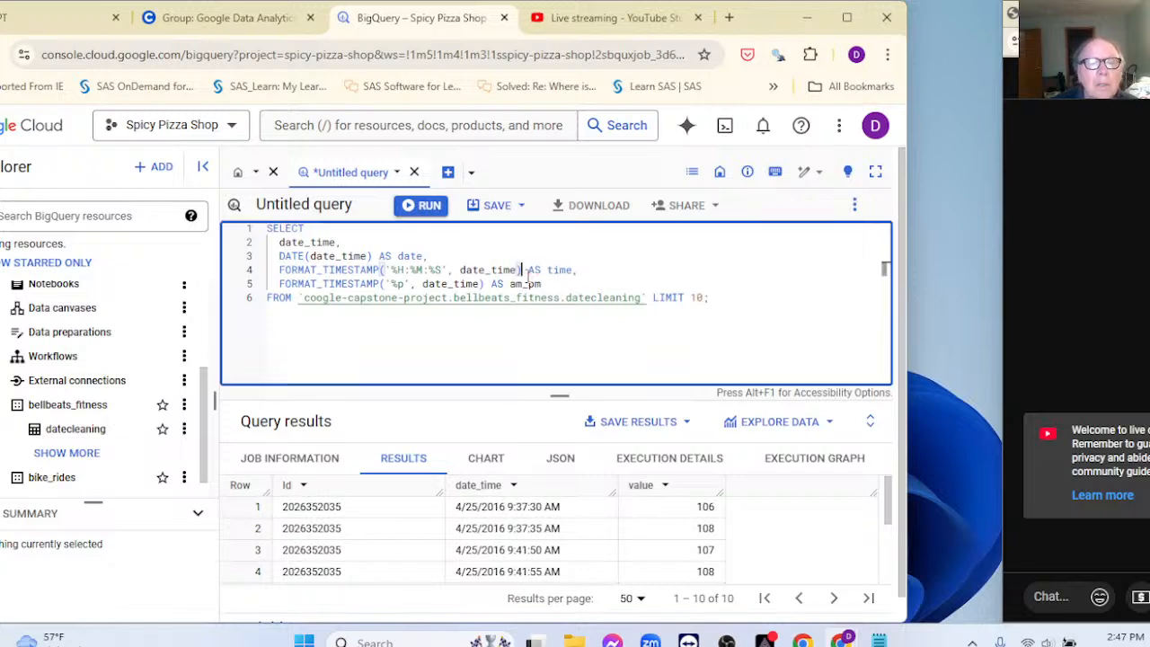
click(499, 344)
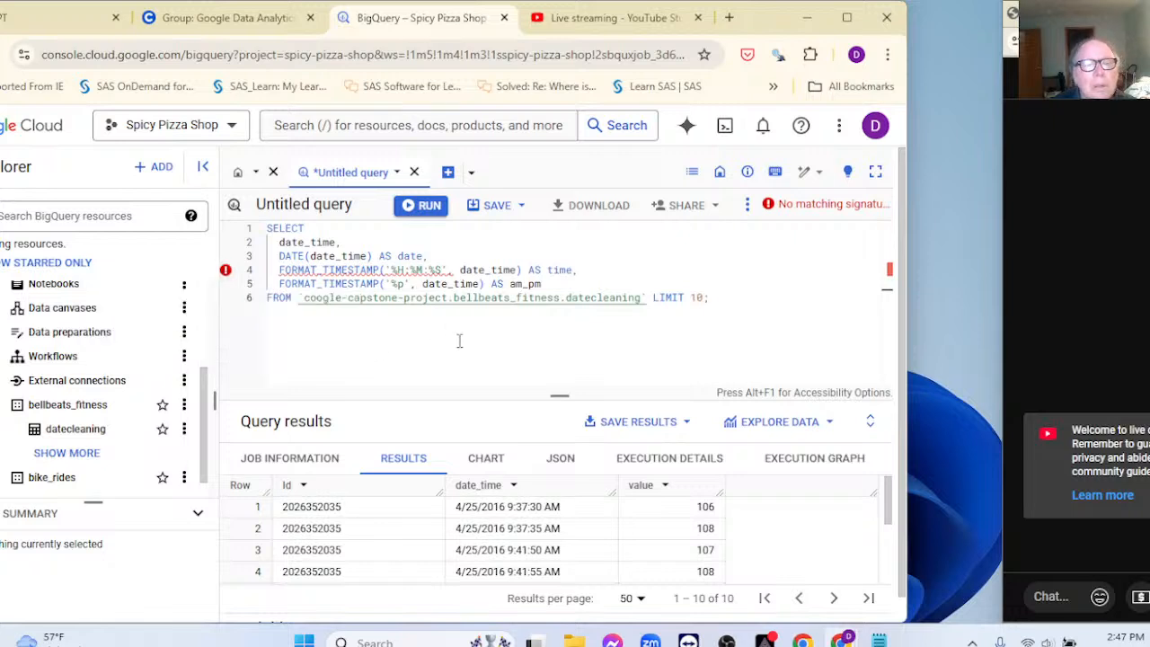
Step: Select the whole query text from SELECT through LIMIT 10 for copying
click(268, 232)
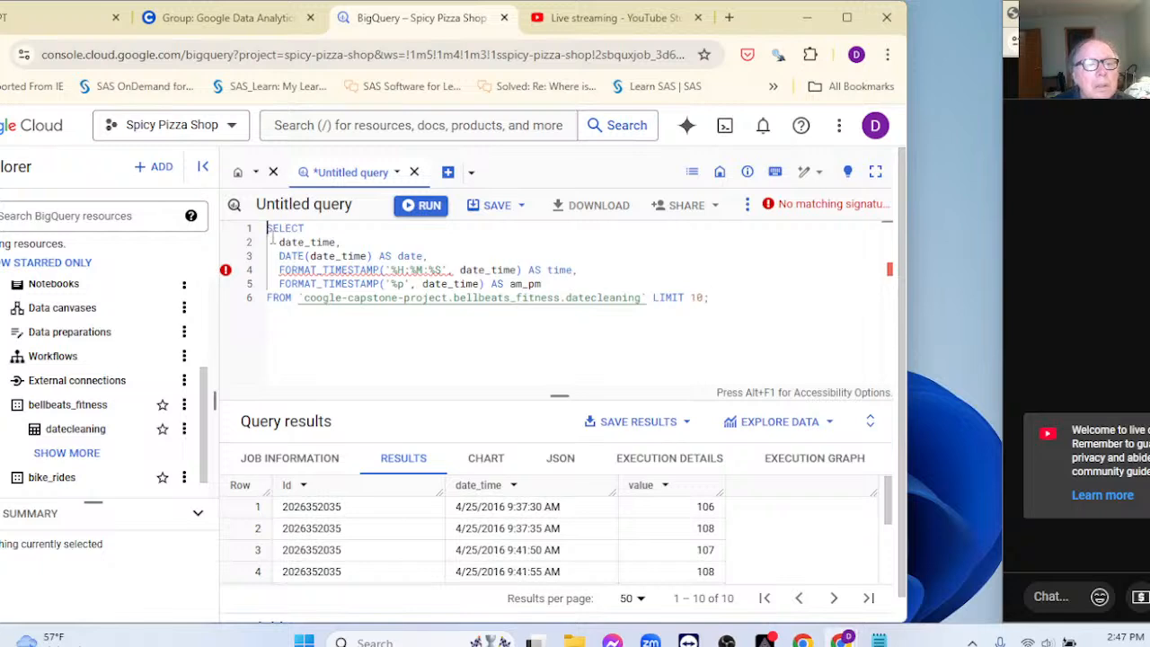
drag(271, 238, 733, 311)
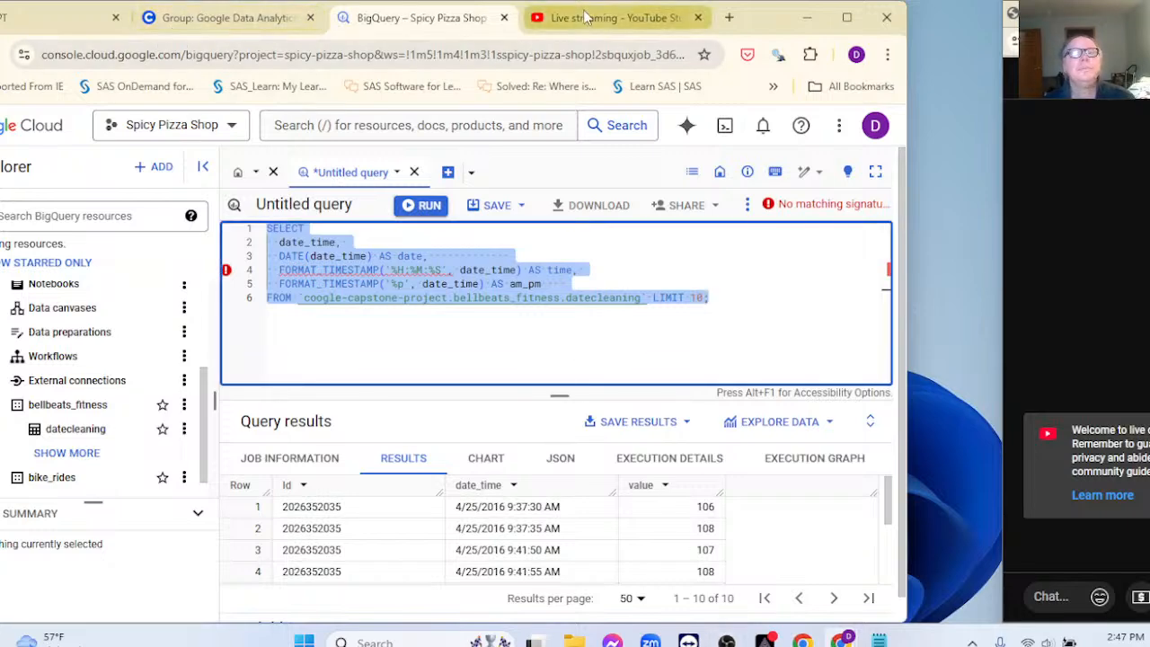
click(229, 20)
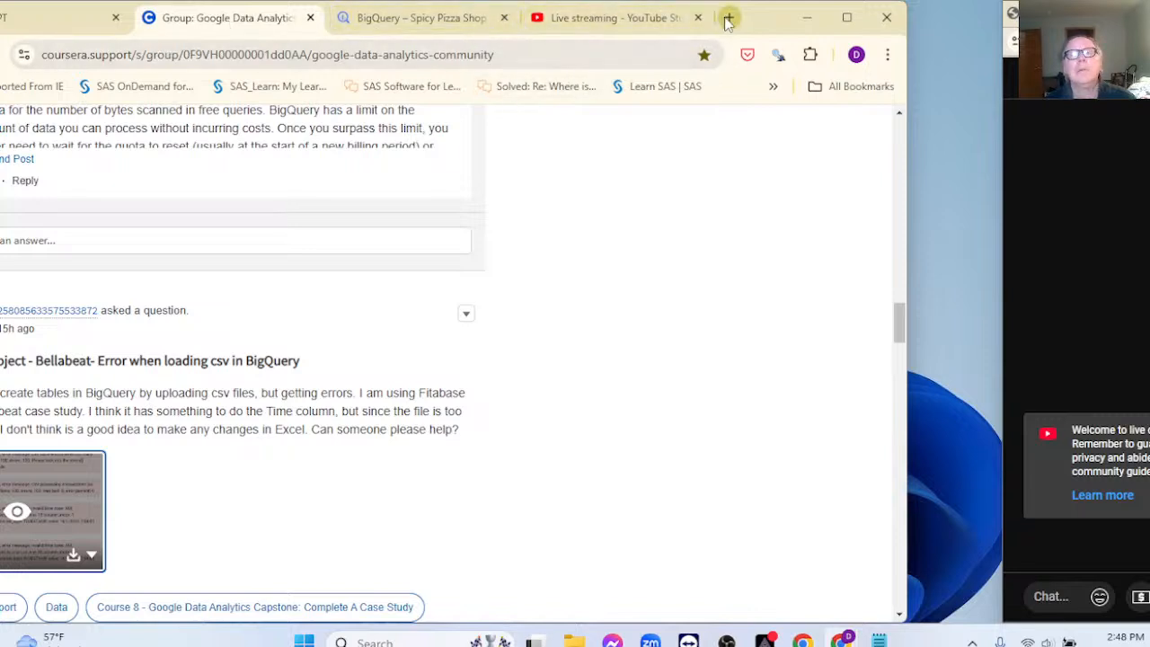
Step: Open ChatGPT in a new browser tab and reopen the 'Edit CSV Schema BigQuery' conversation
drag(907, 215, 993, 222)
click(776, 17)
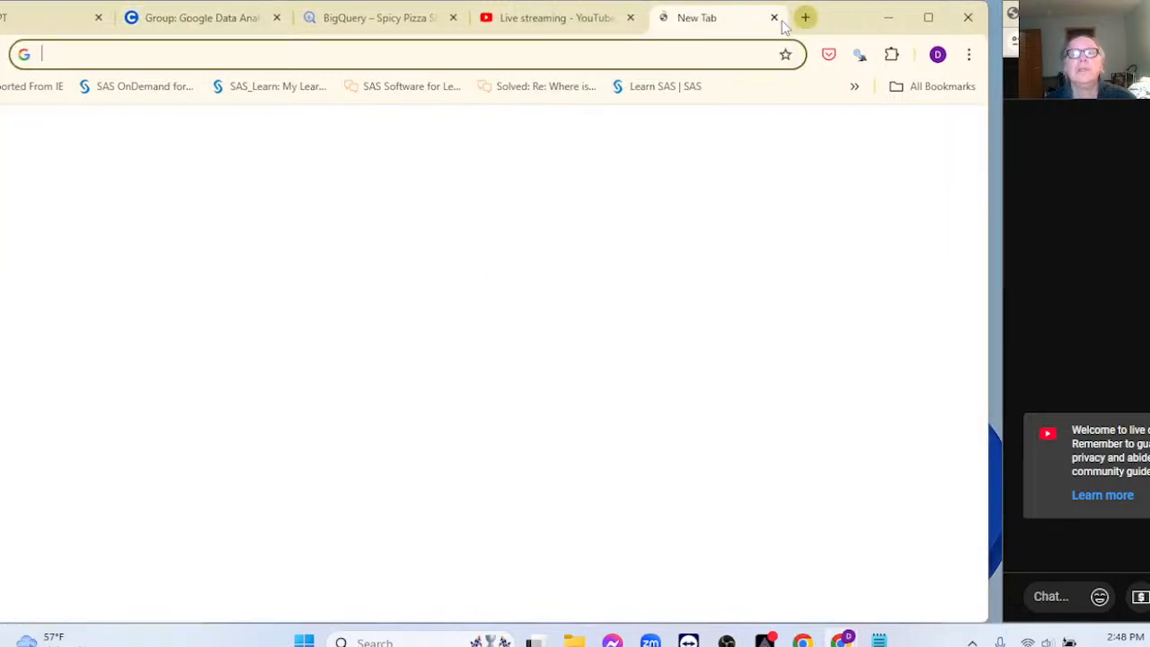
click(539, 431)
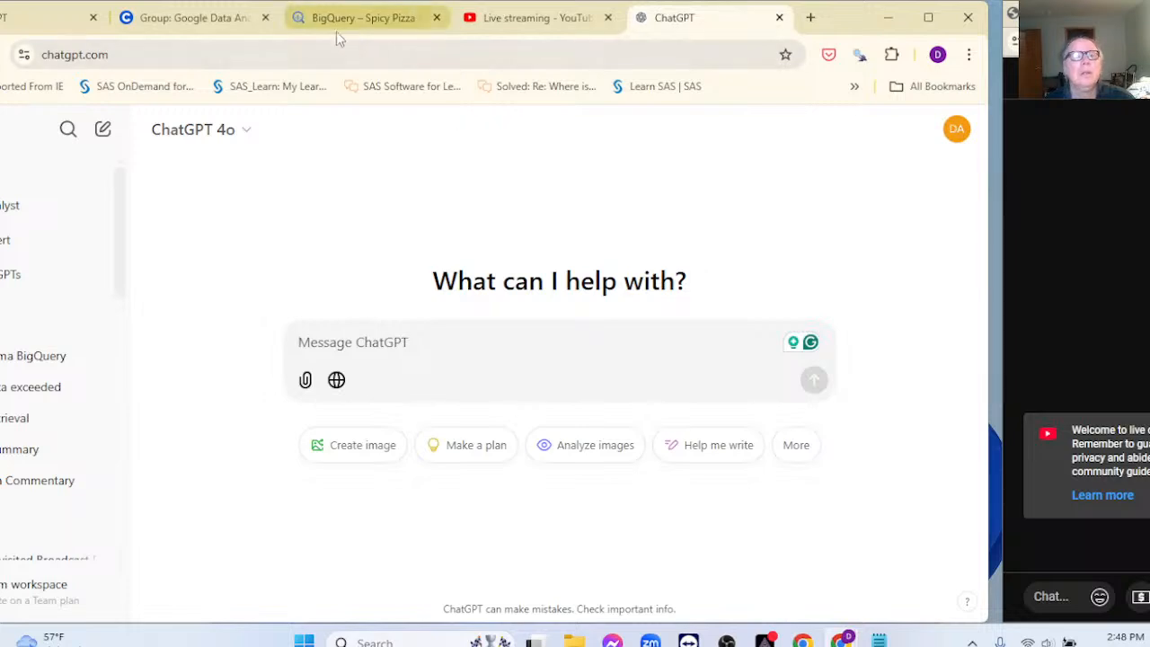
drag(833, 22, 905, 23)
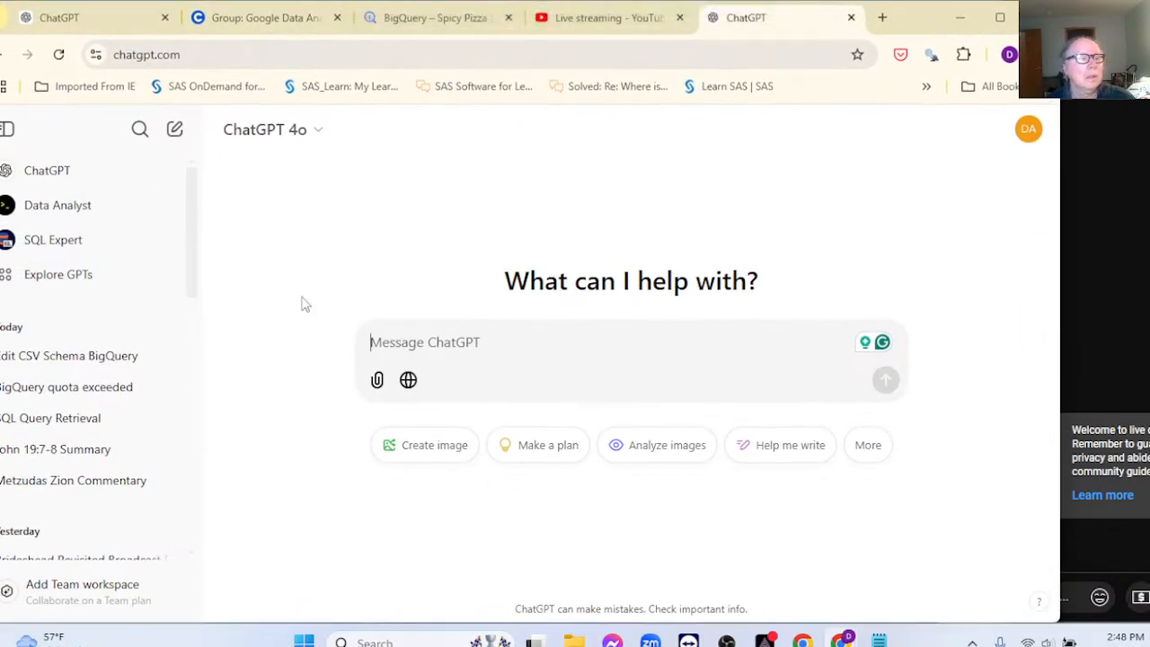
click(126, 356)
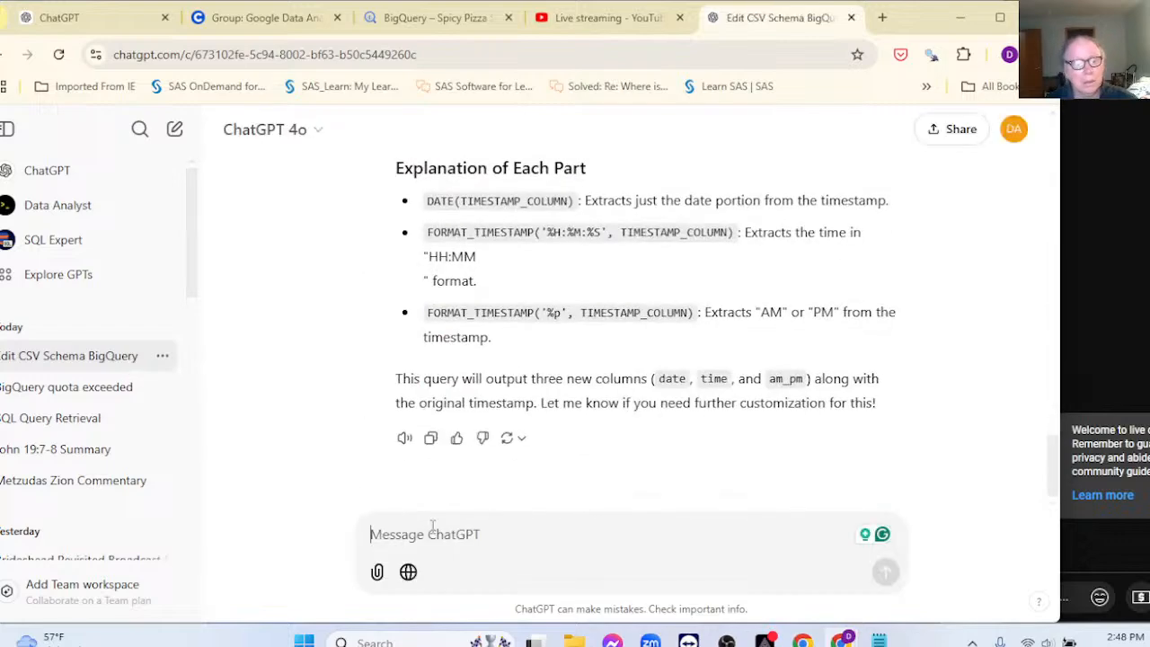
Step: Send ChatGPT 'Fix this Big Query SQL code:' followed by the pasted query
text(Fix)
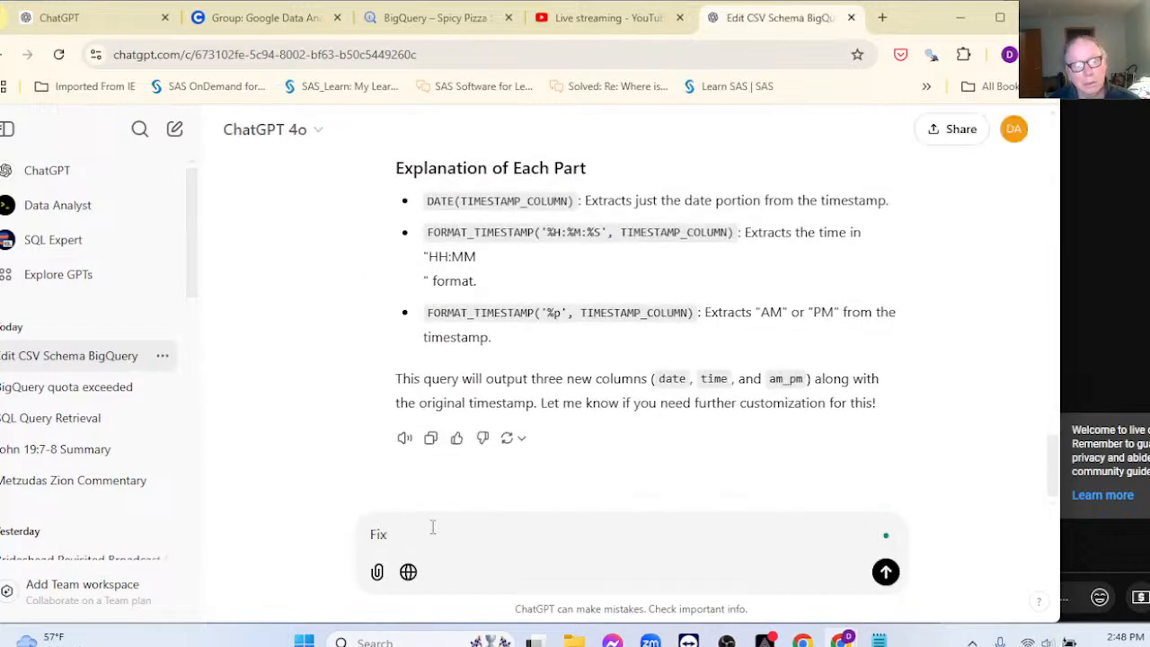
text( this)
text(Big)
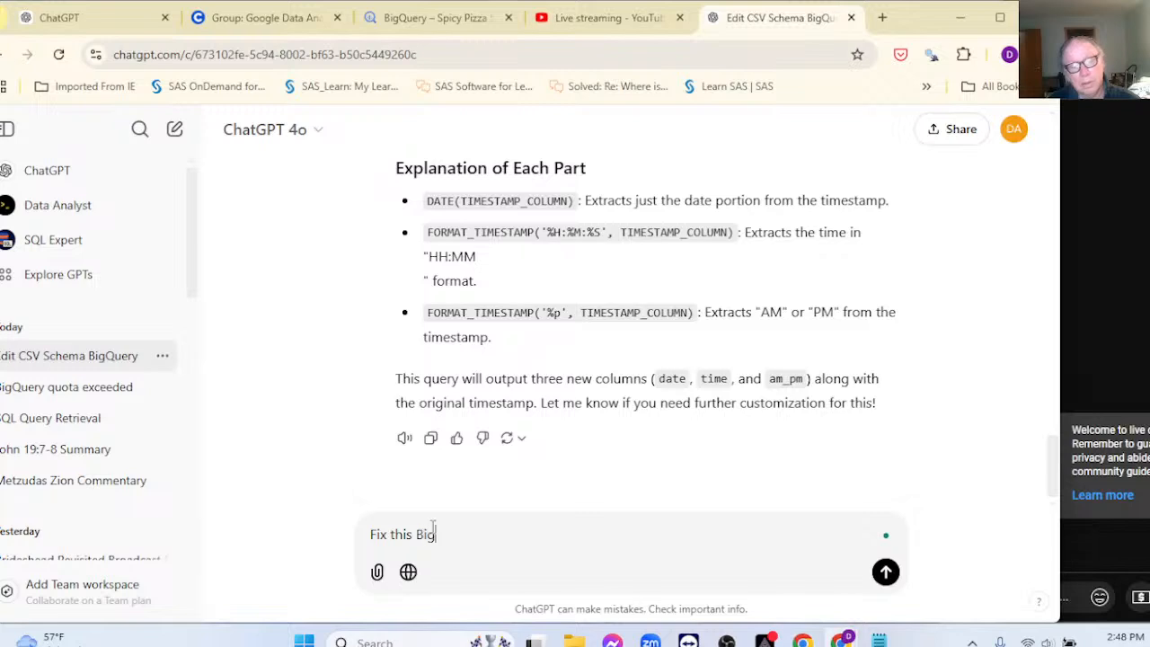
text( Query )
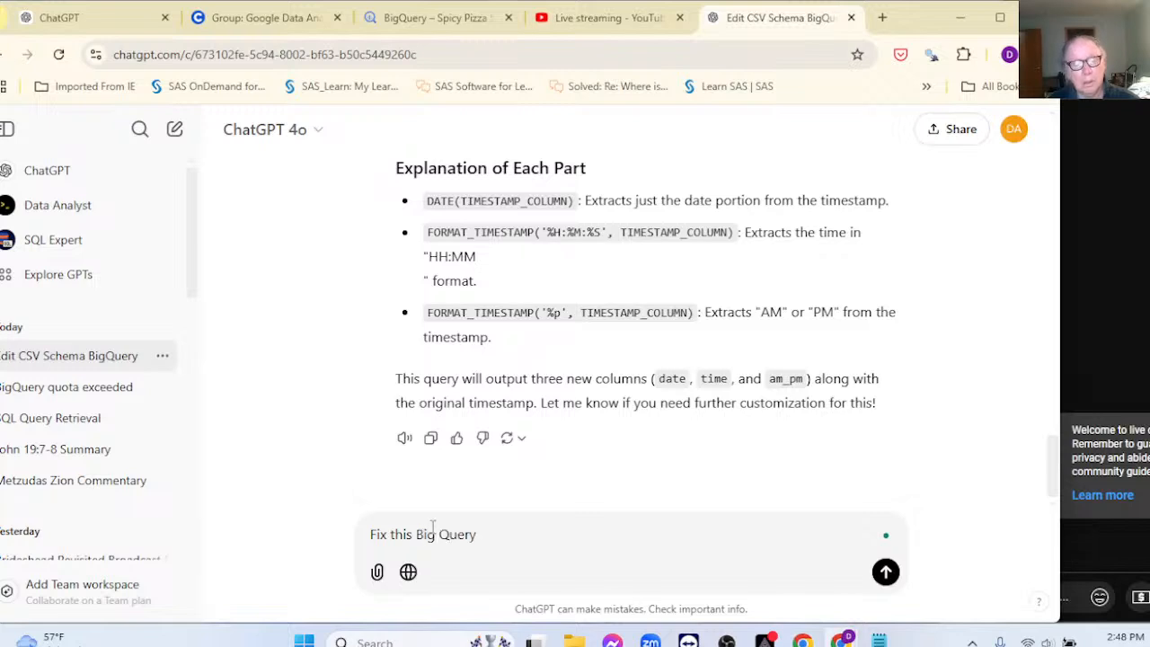
text(SQL )
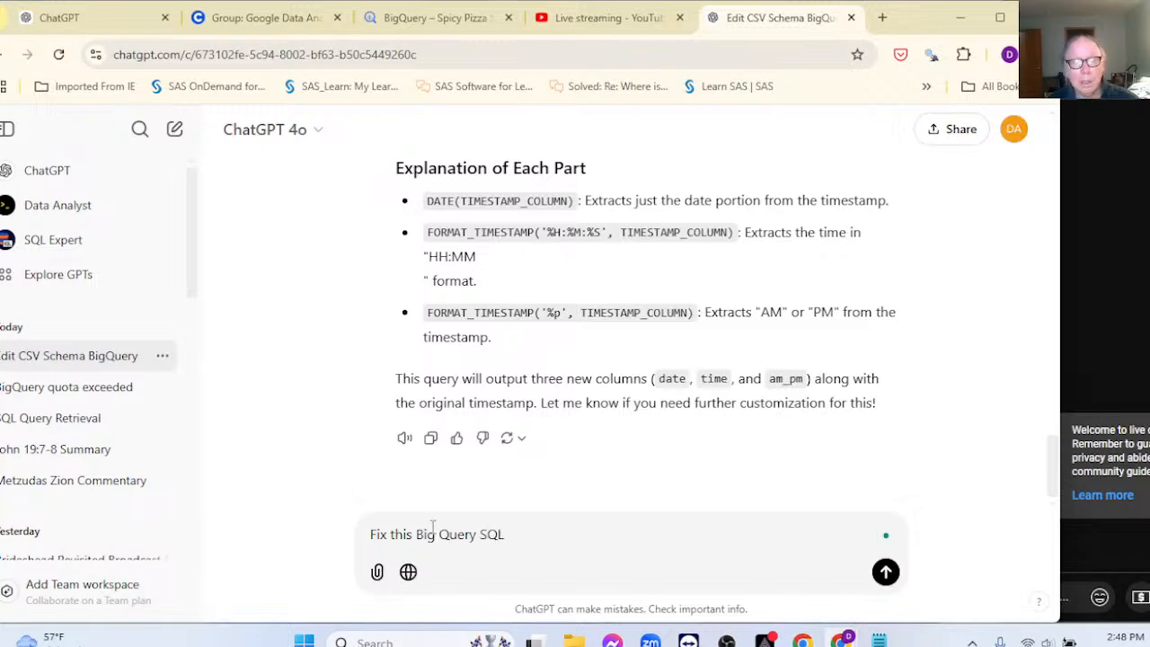
text(code)
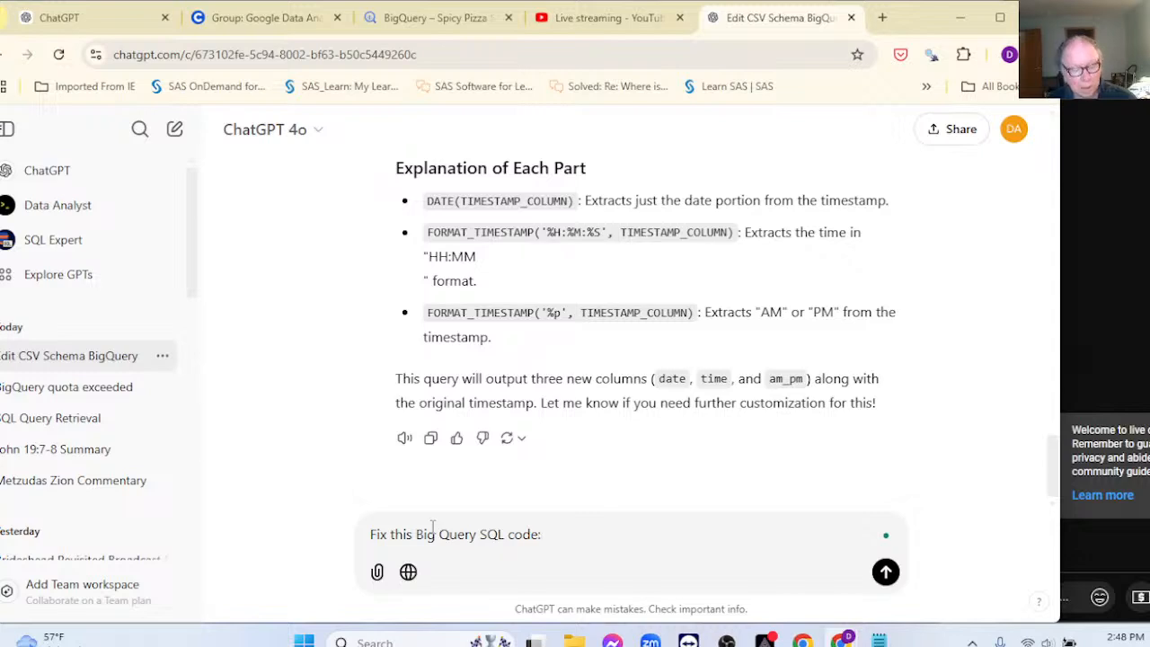
text(:)
key(shift+Return)
key(ctrl+v)
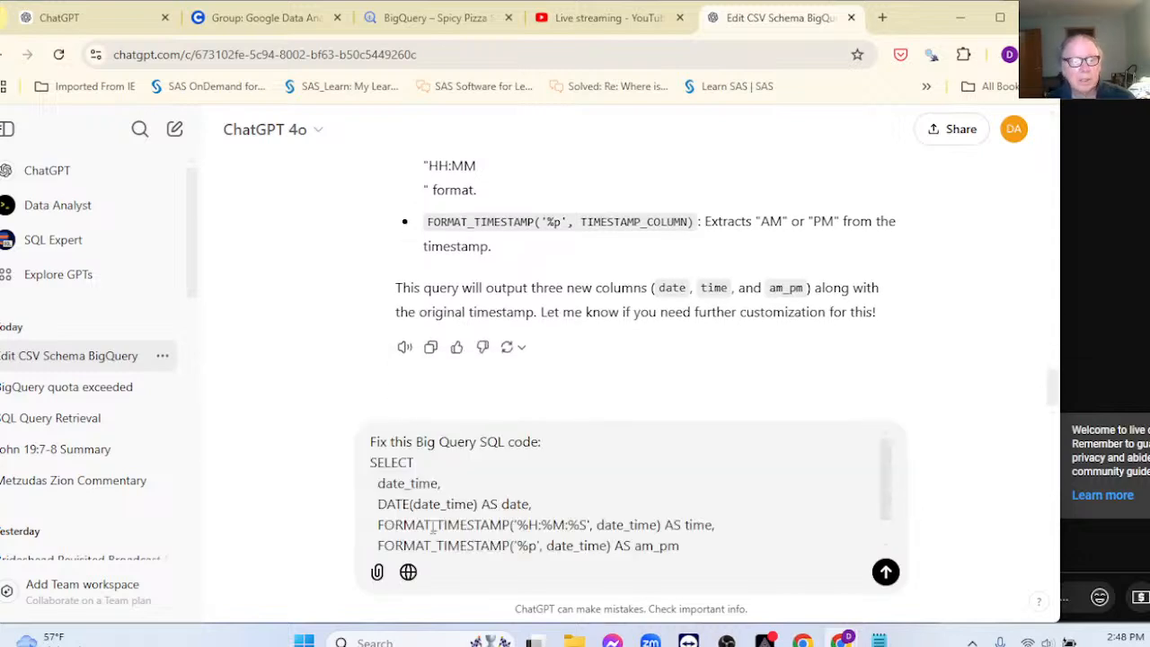
key(Return)
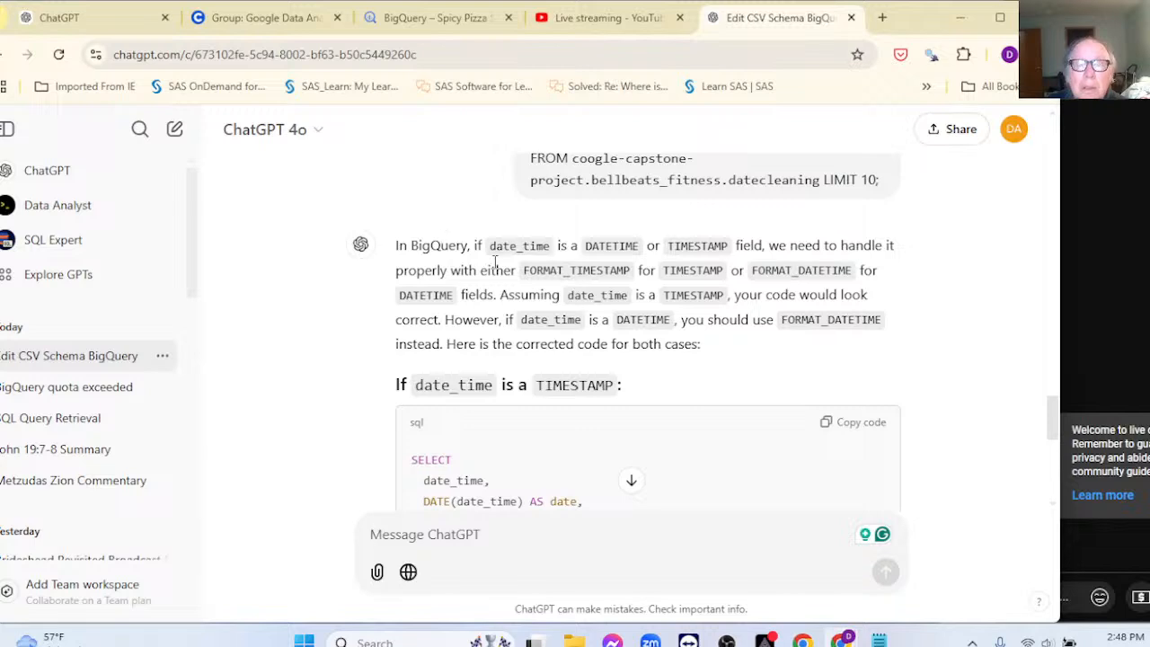
Step: Select the corrected TIMESTAMP-case code block in ChatGPT's reply
scroll(519, 276, down, 2)
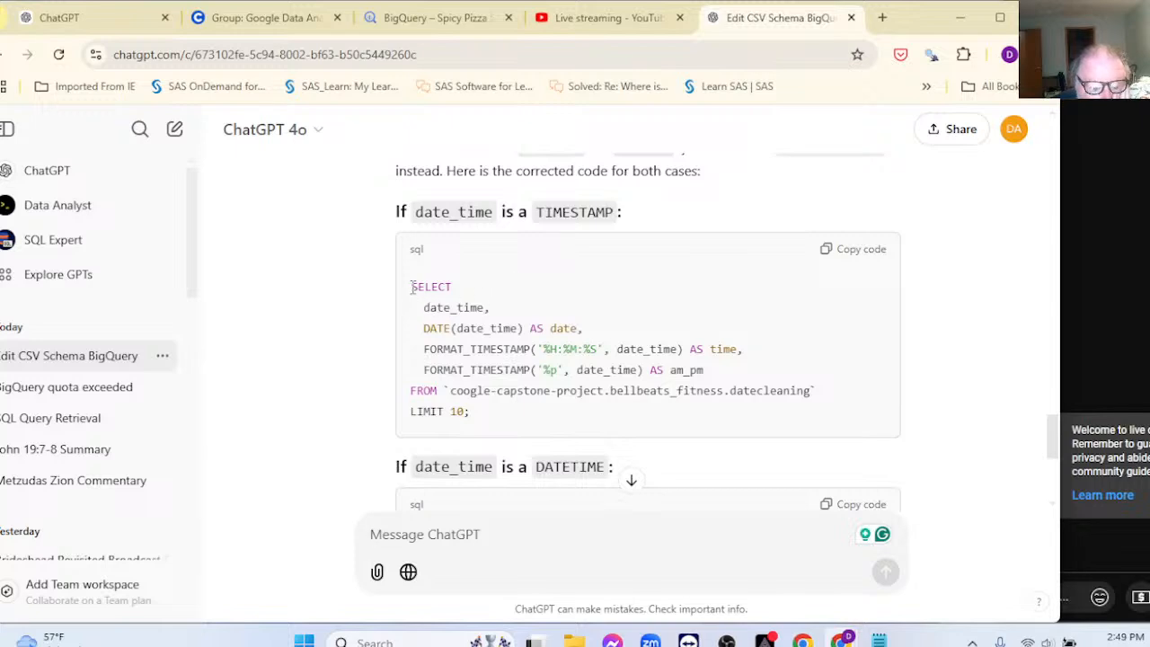
drag(410, 286, 807, 413)
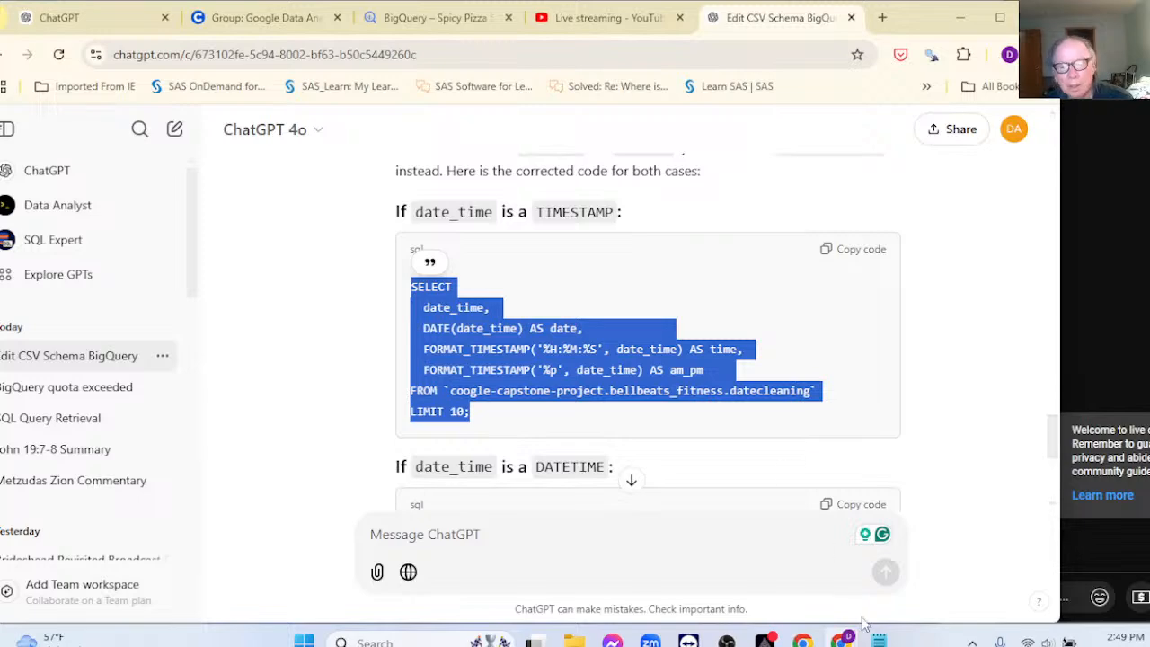
click(427, 20)
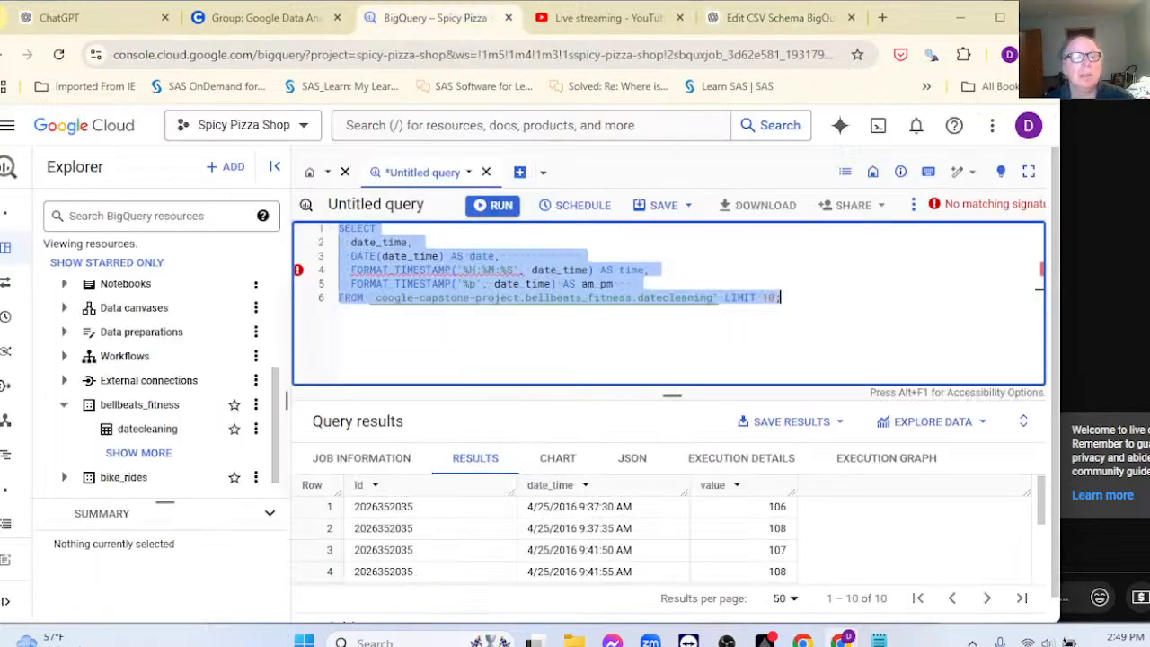
Step: Replace the old BigQuery query with ChatGPT's corrected TIMESTAMP version
key(BackSpace)
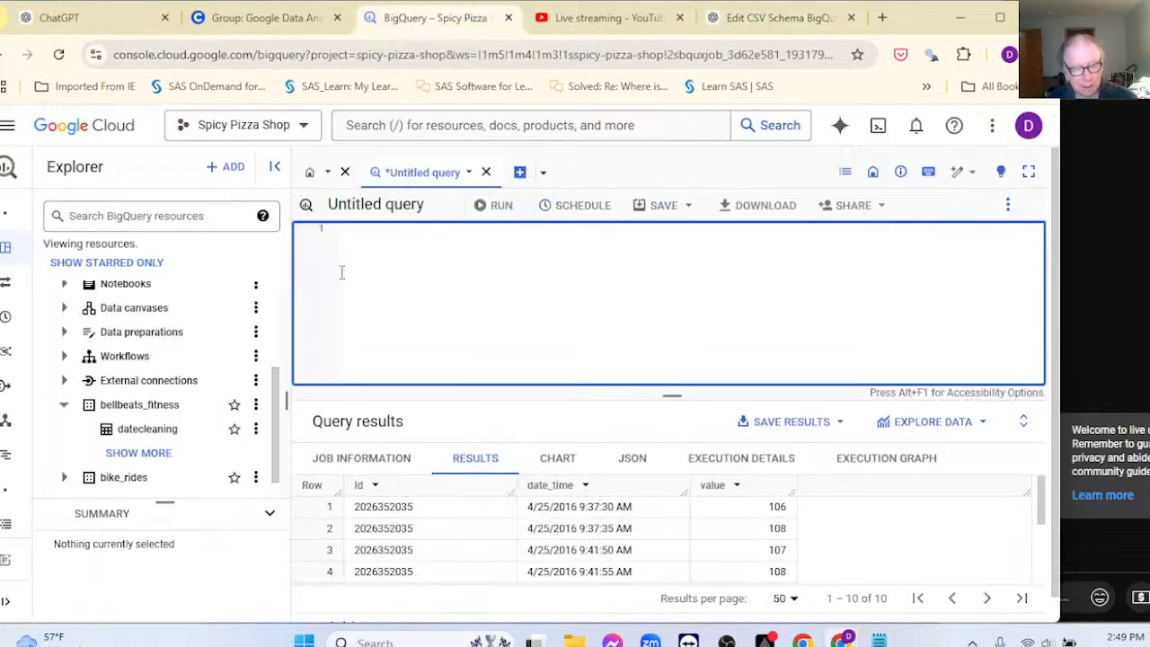
text(SELECT   date_time,   DATE(date_time) AS date,   FORMAT_TIMESTAMP('%H:%M:%S', date_time) AS time,   FORMAT_TIMESTAMP('%p', date_time) AS am_pm FROM `google-capstone-project.bellbeats_fitness.datecleaning` LIMIT 10;)
click(702, 274)
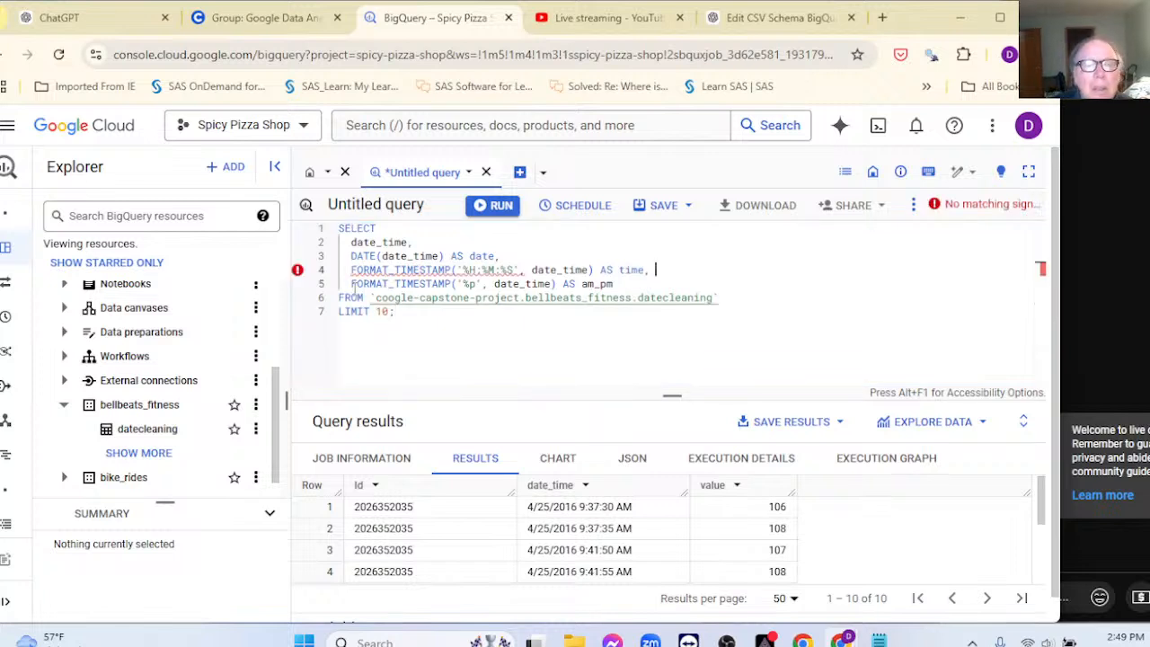
Step: Take a Win+Shift+S screenshot of the FORMAT_TIMESTAMP error message on line 4
mouse_move(298, 273)
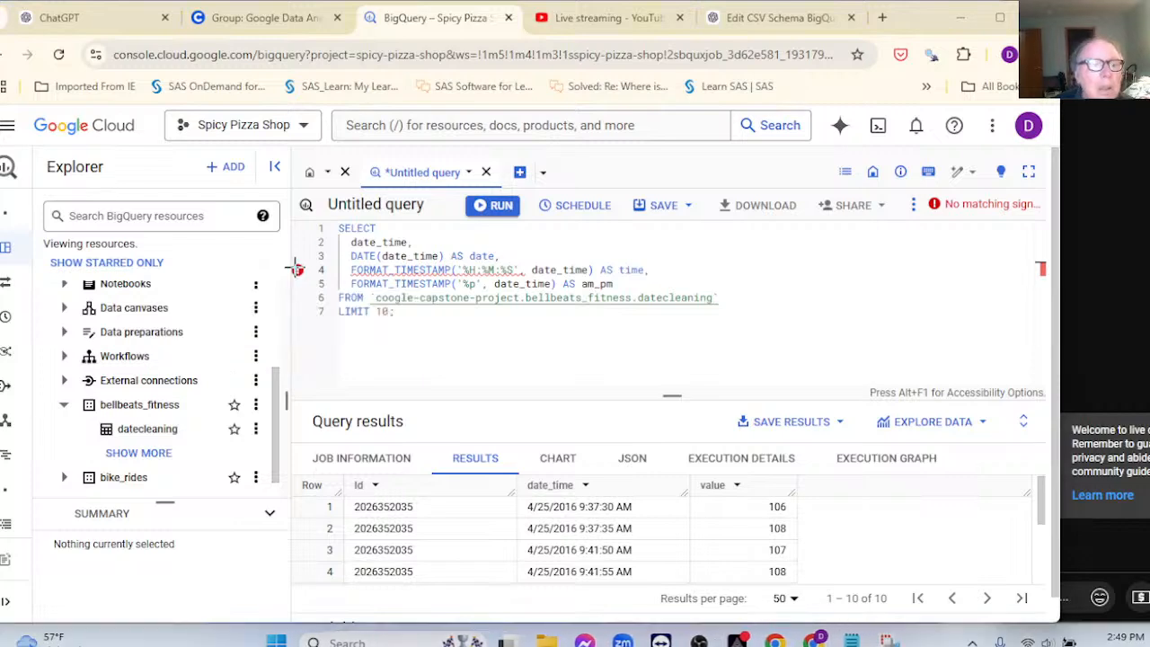
key(super+shift+s)
drag(148, 272, 505, 397)
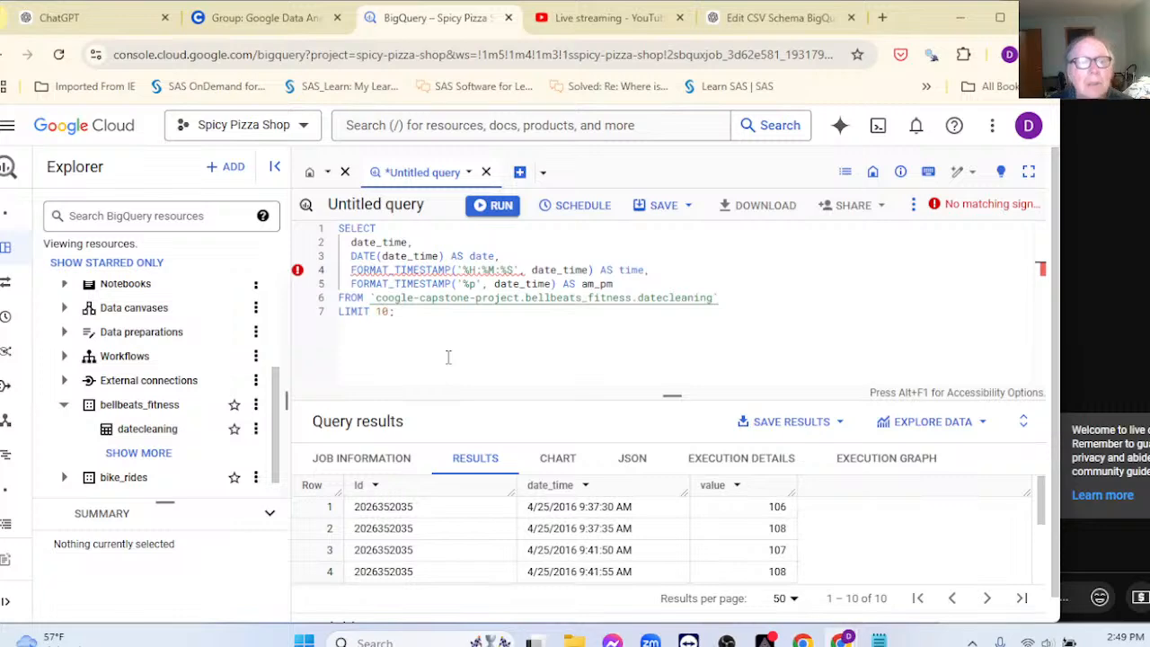
click(787, 18)
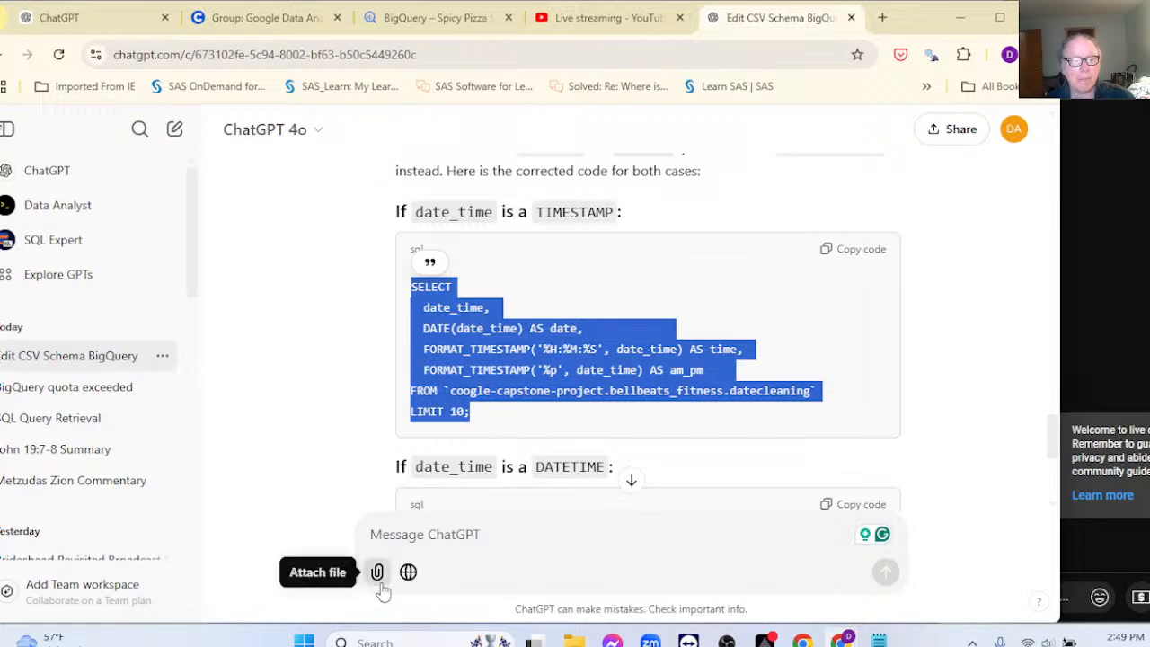
Step: Attach the newest error screenshot to the ChatGPT message from the computer
click(381, 584)
click(447, 536)
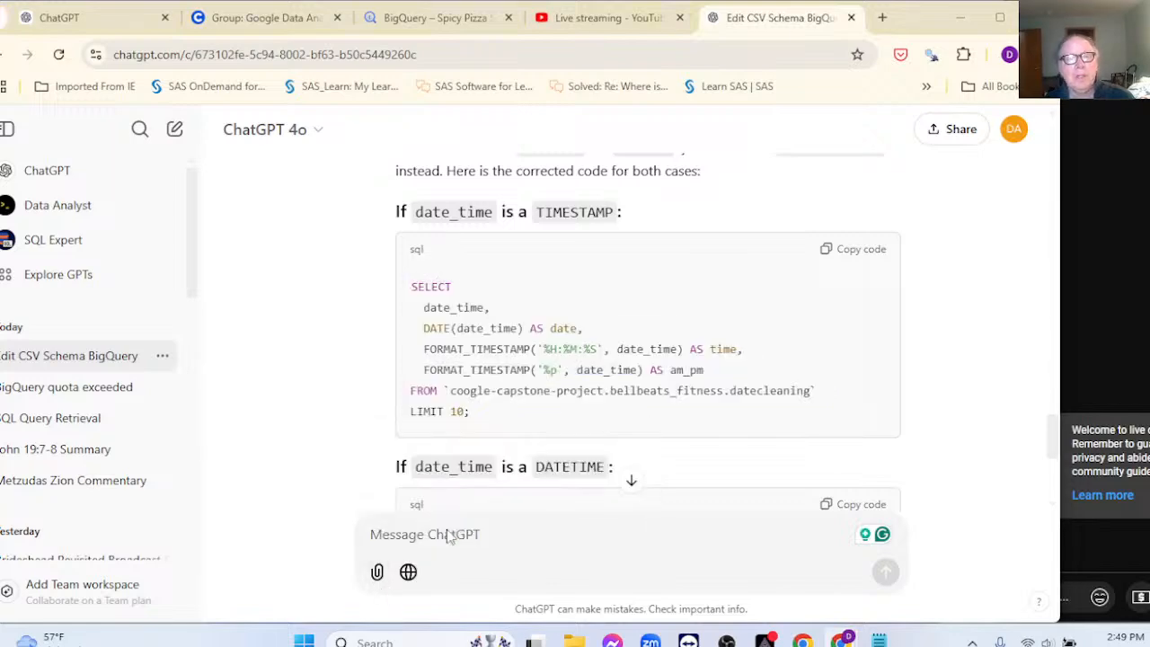
click(408, 141)
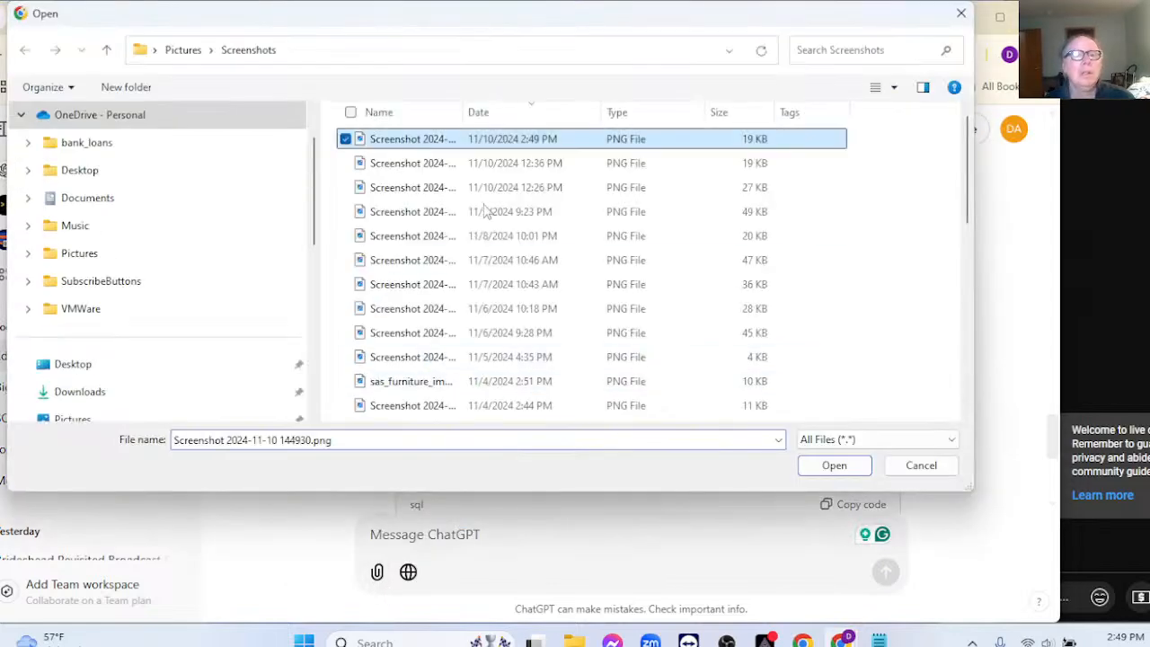
click(833, 464)
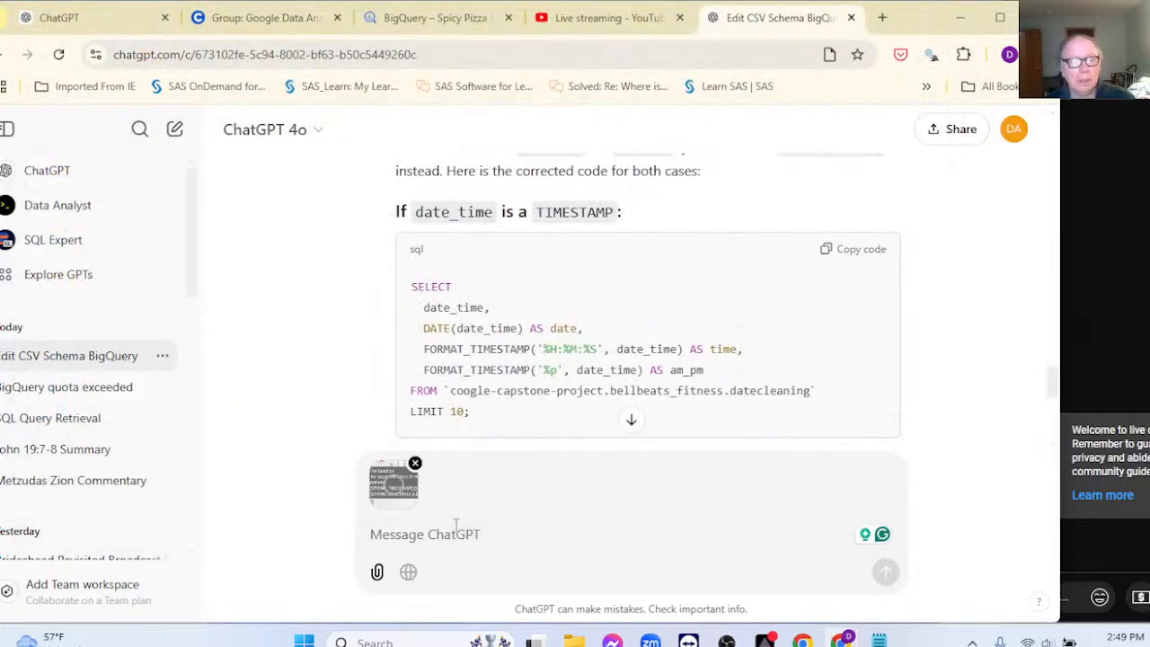
Step: Send the note 'I am getting this error. Note that date_time is a text column'
click(455, 539)
text(la)
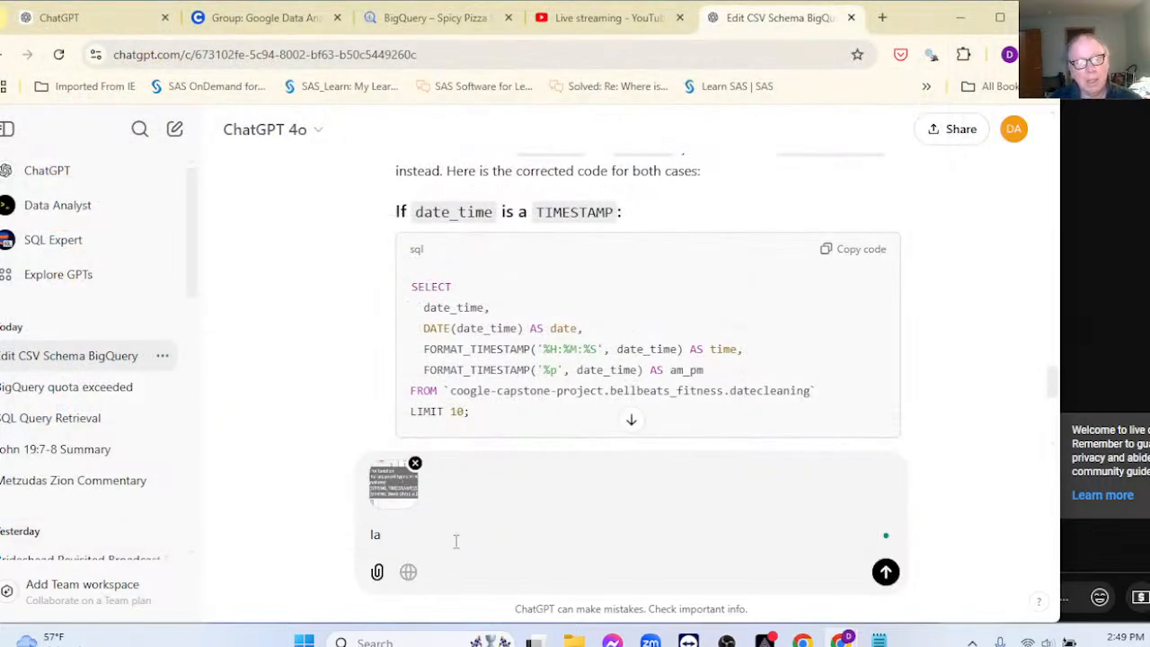
text( am ge)
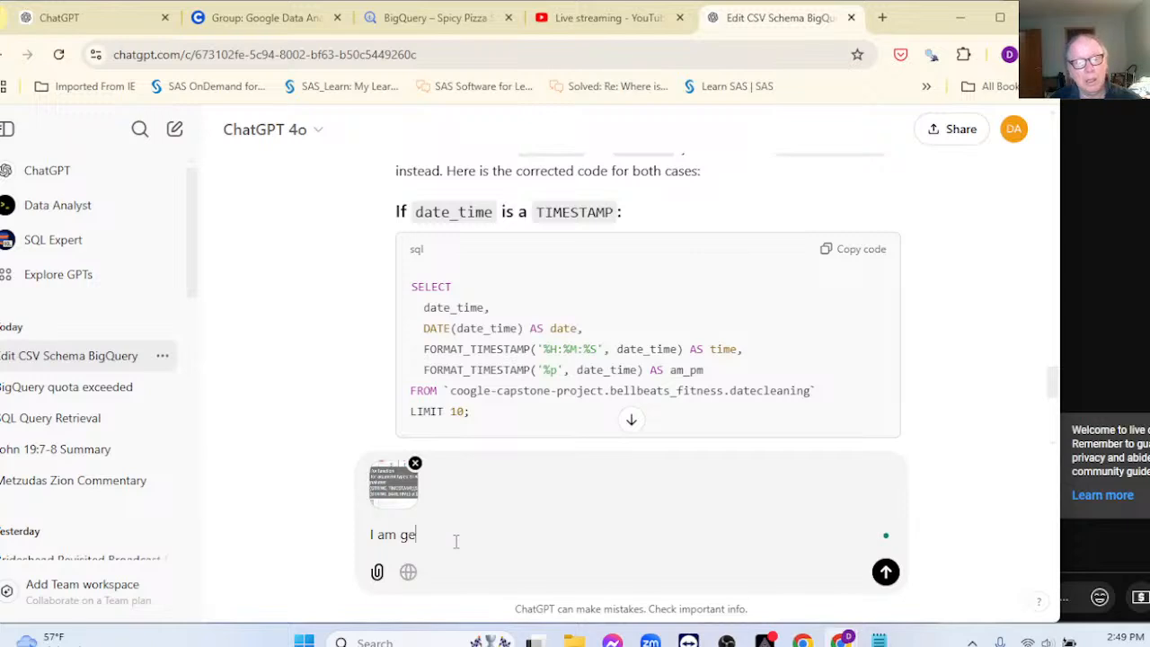
text(tting t)
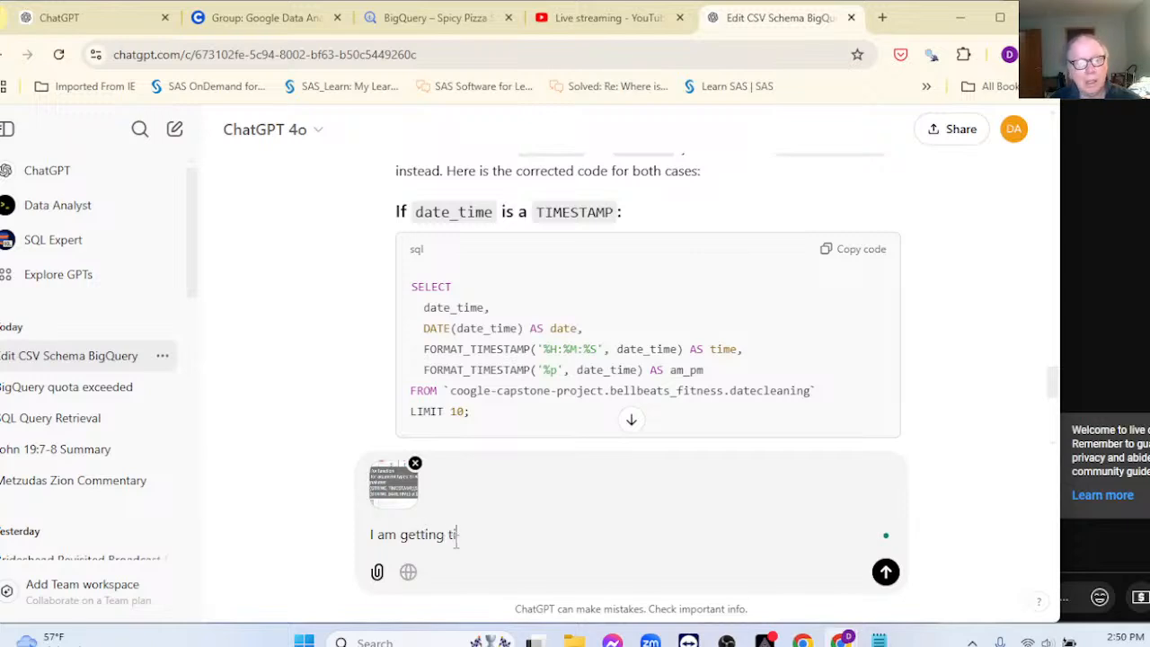
text(is error)
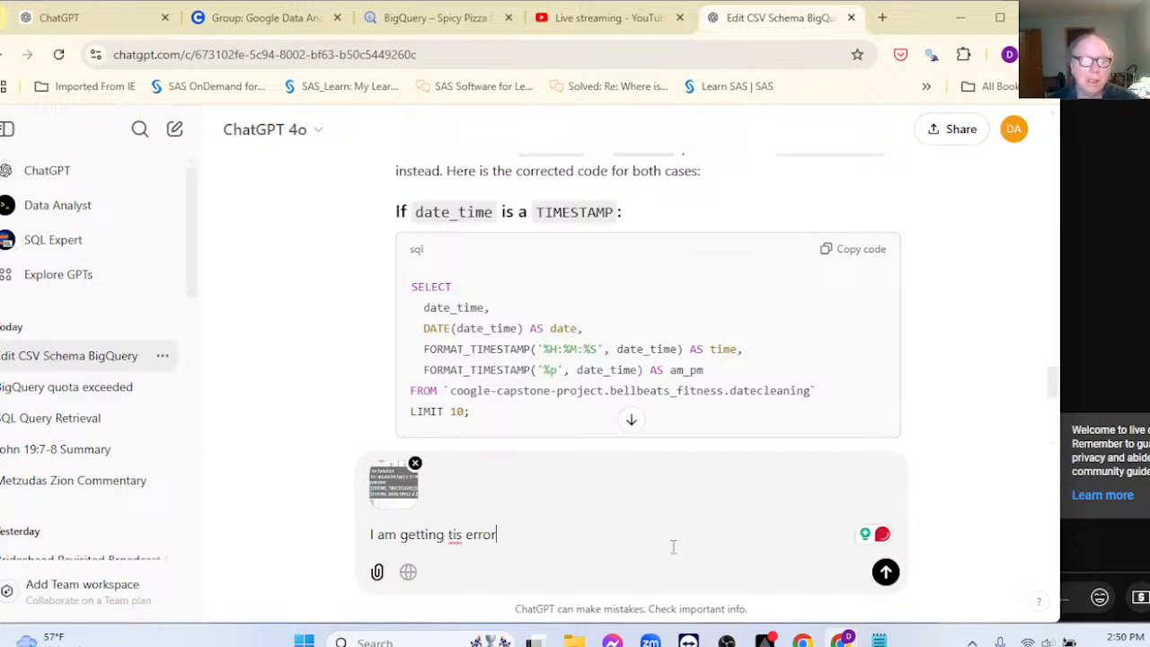
key(BackSpace)
key(BackSpace)
key(BackSpace)
key(BackSpace)
key(BackSpace)
key(BackSpace)
key(BackSpace)
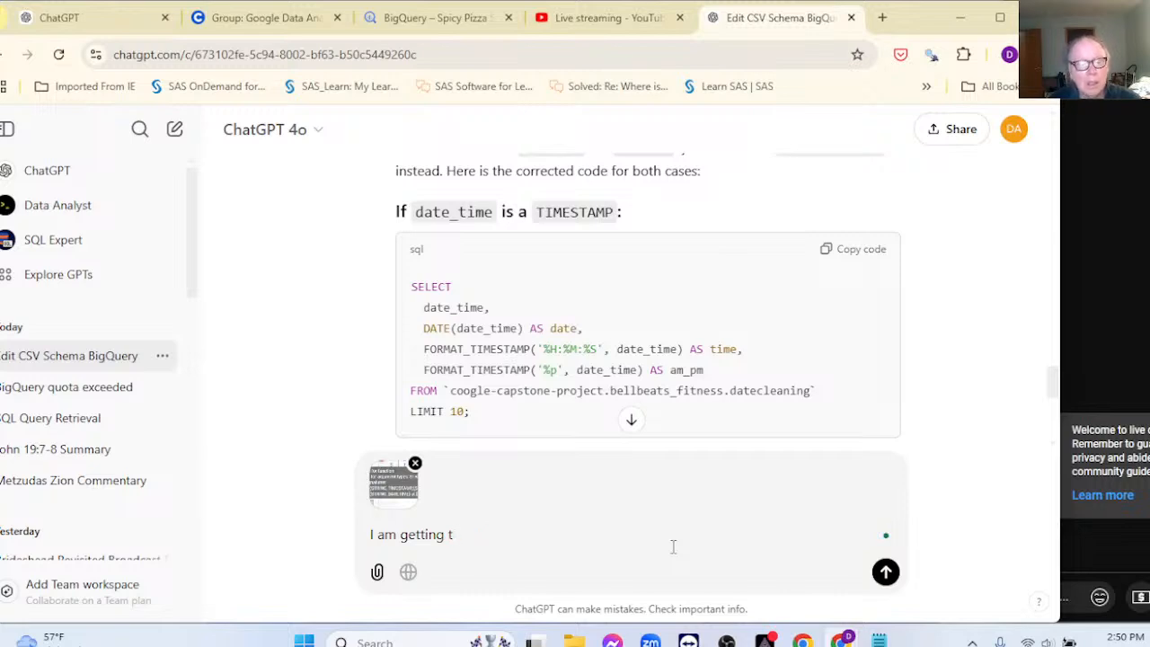
text(his e)
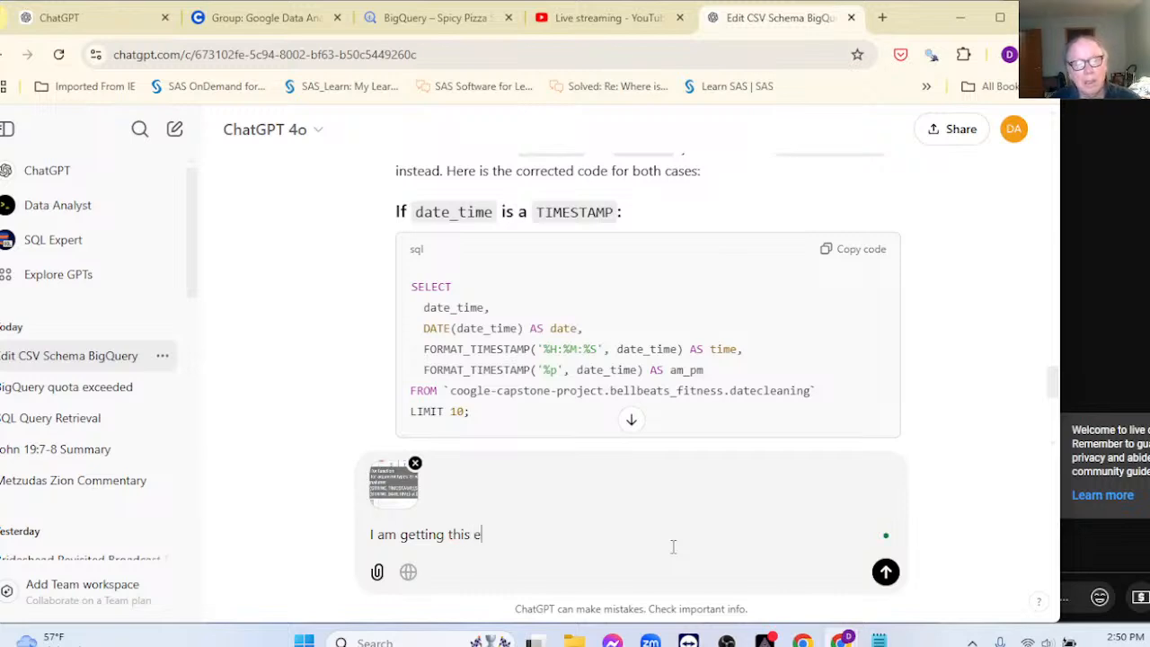
text(rror.)
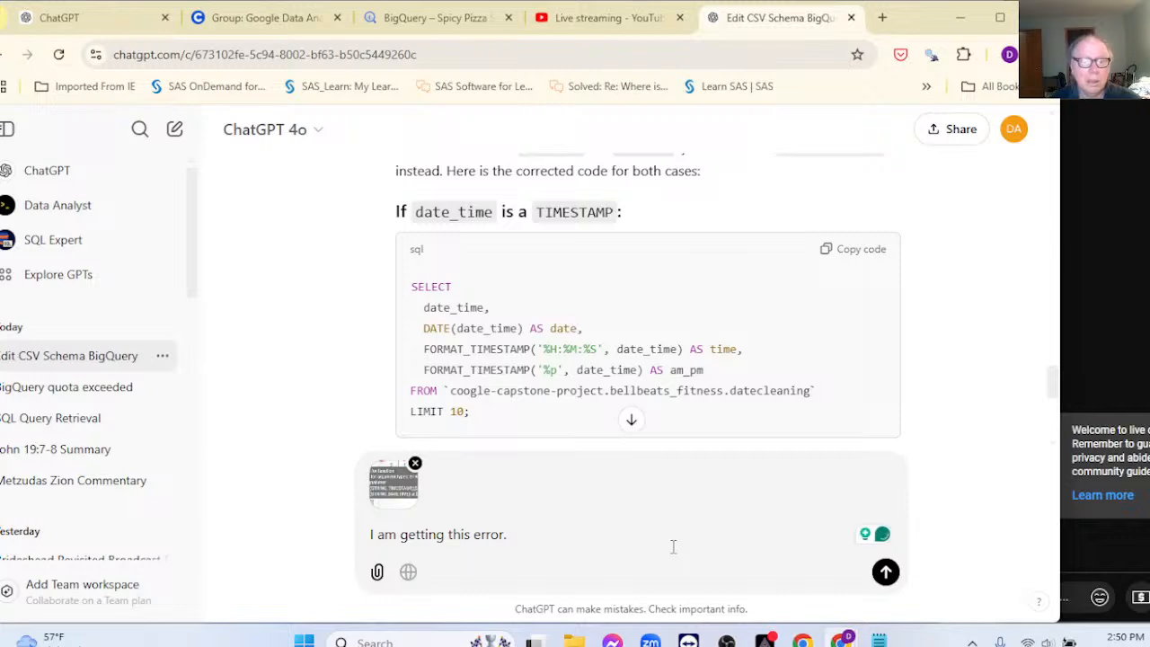
text( Note that)
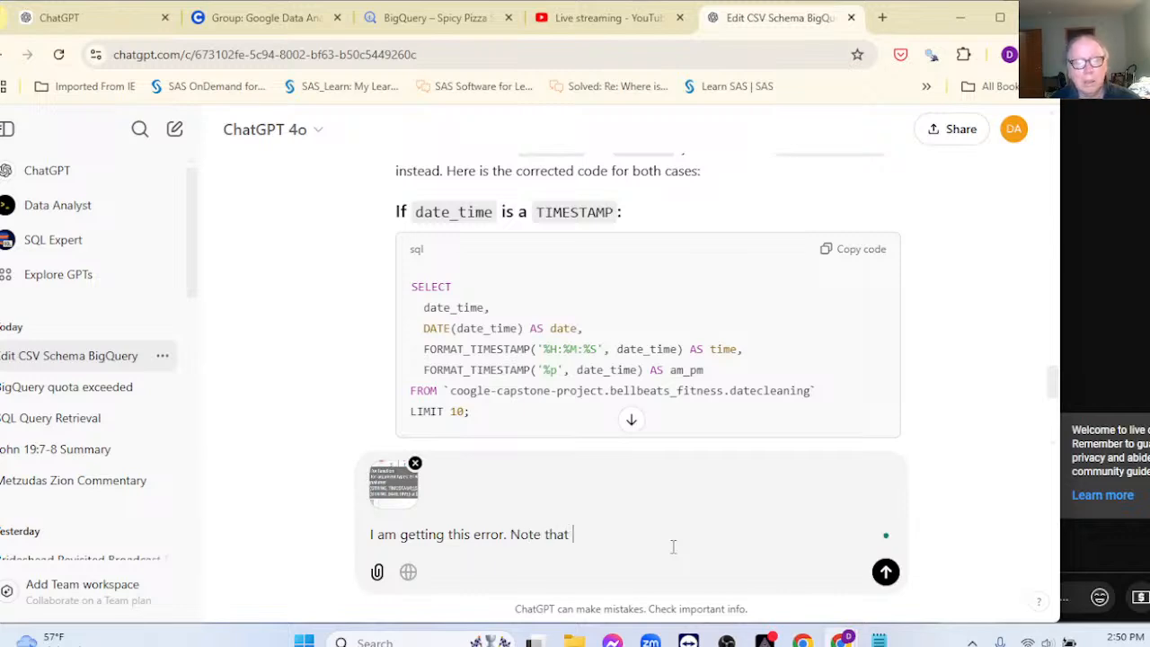
text( time)
key(BackSpace)
key(BackSpace)
text(date_time is a)
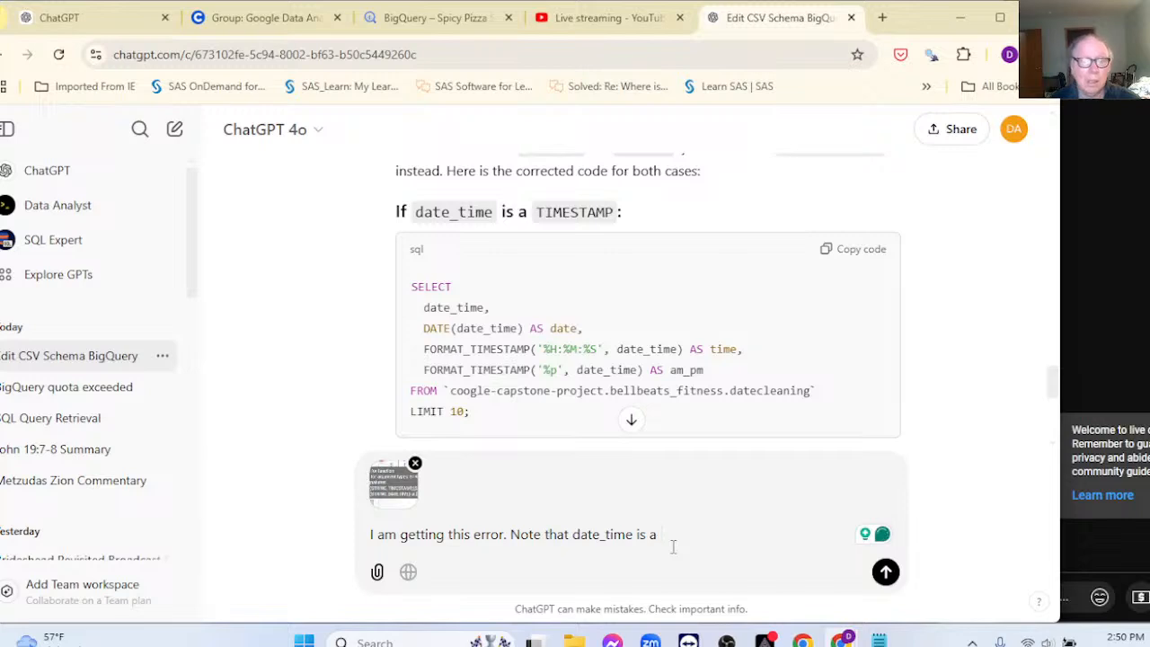
text( text column)
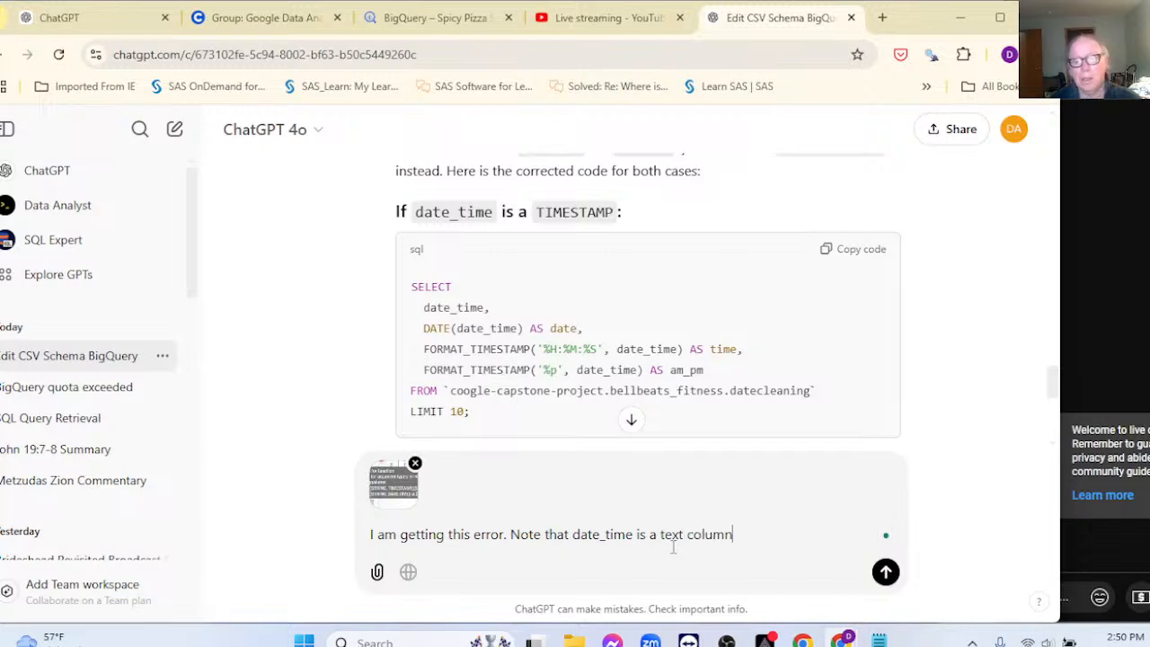
key(Return)
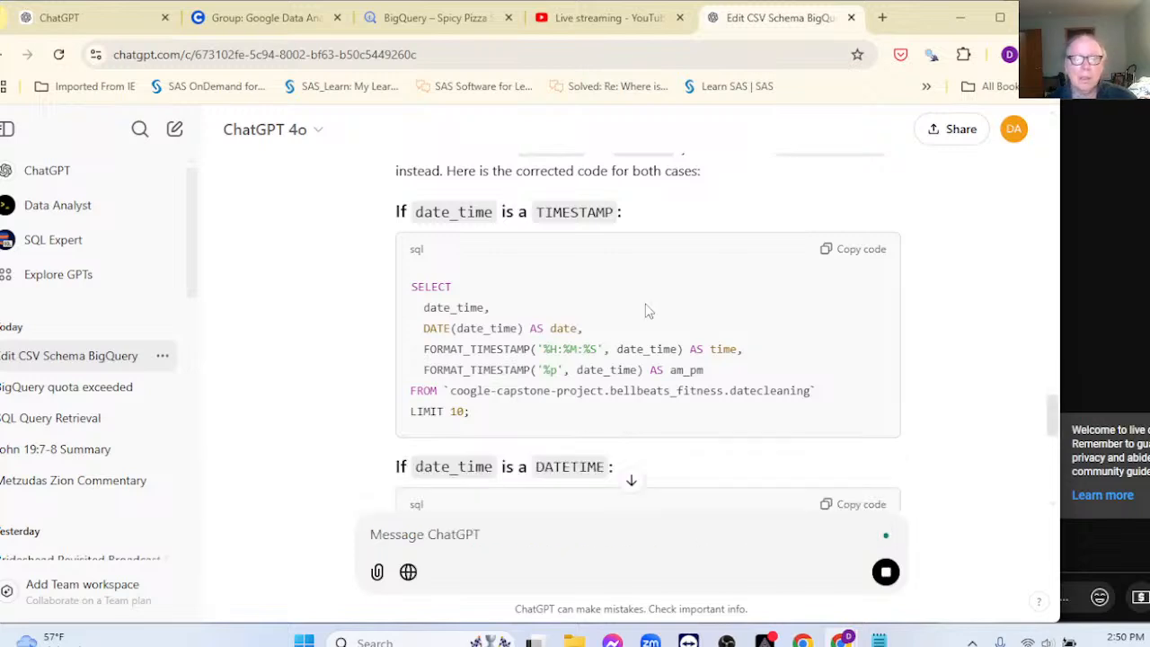
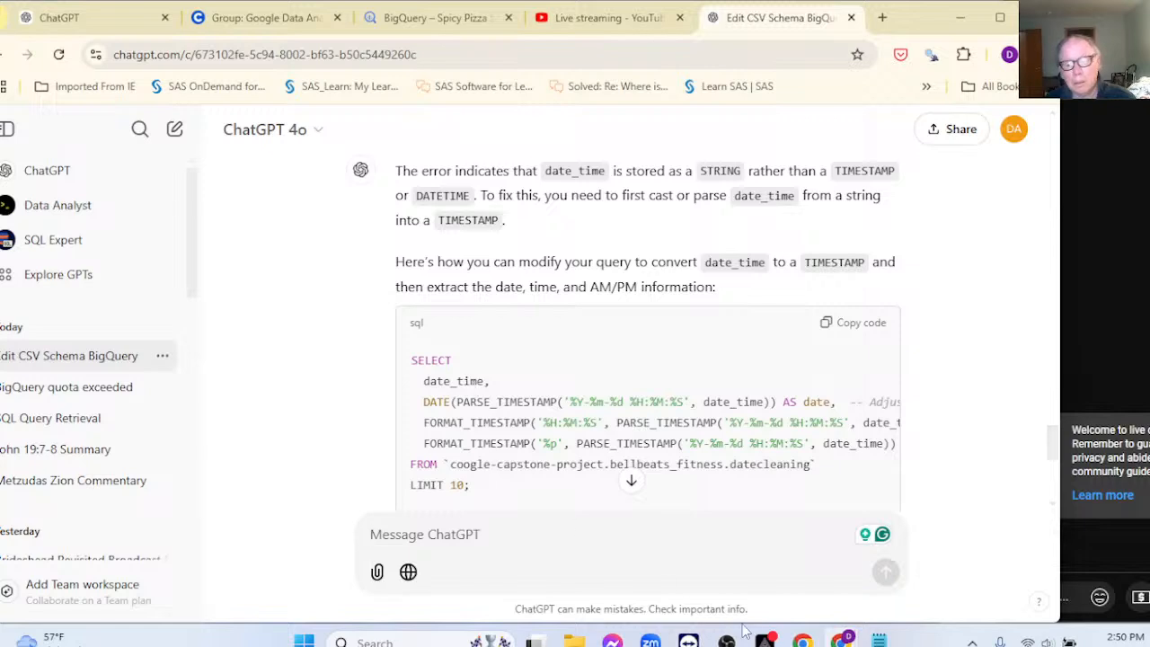
Step: Begin a ChatGPT follow-up reading 'Here is the format of the time_date column:' and remove an accidentally pasted image
click(413, 19)
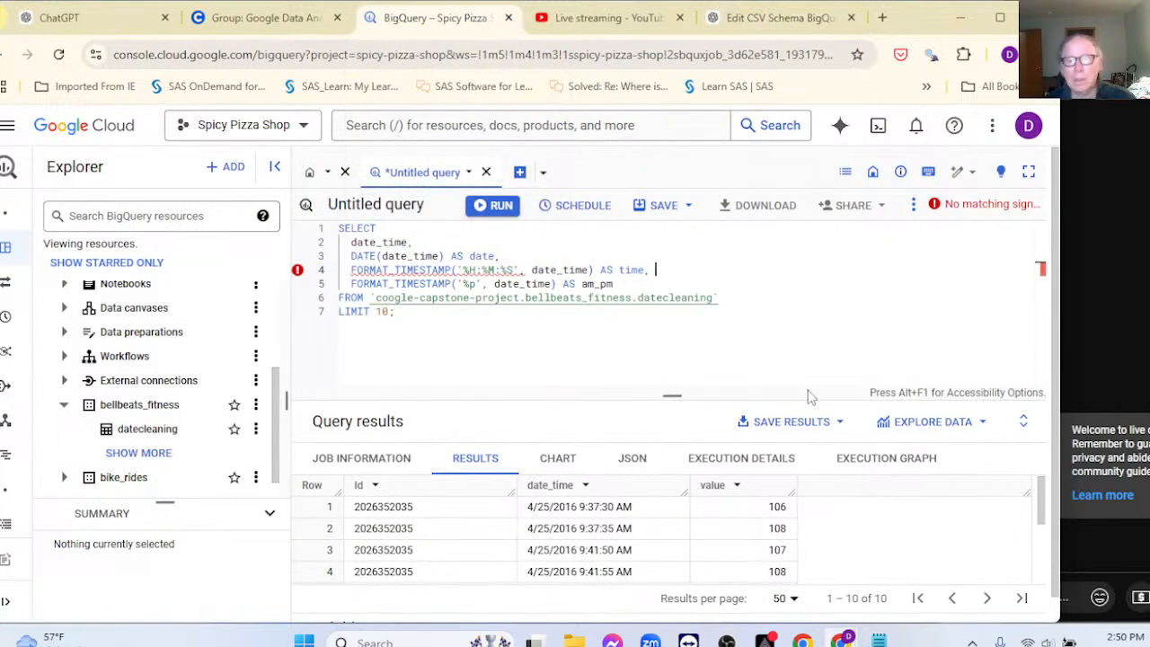
click(746, 18)
scroll(664, 224, up, 10)
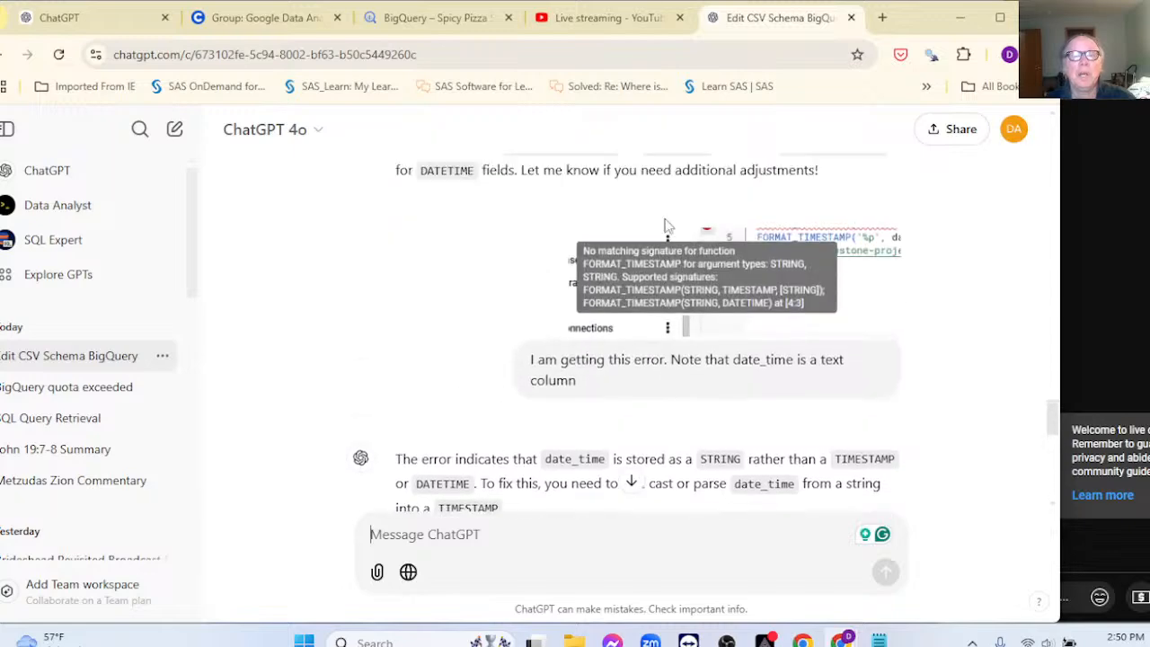
scroll(666, 220, up, 8)
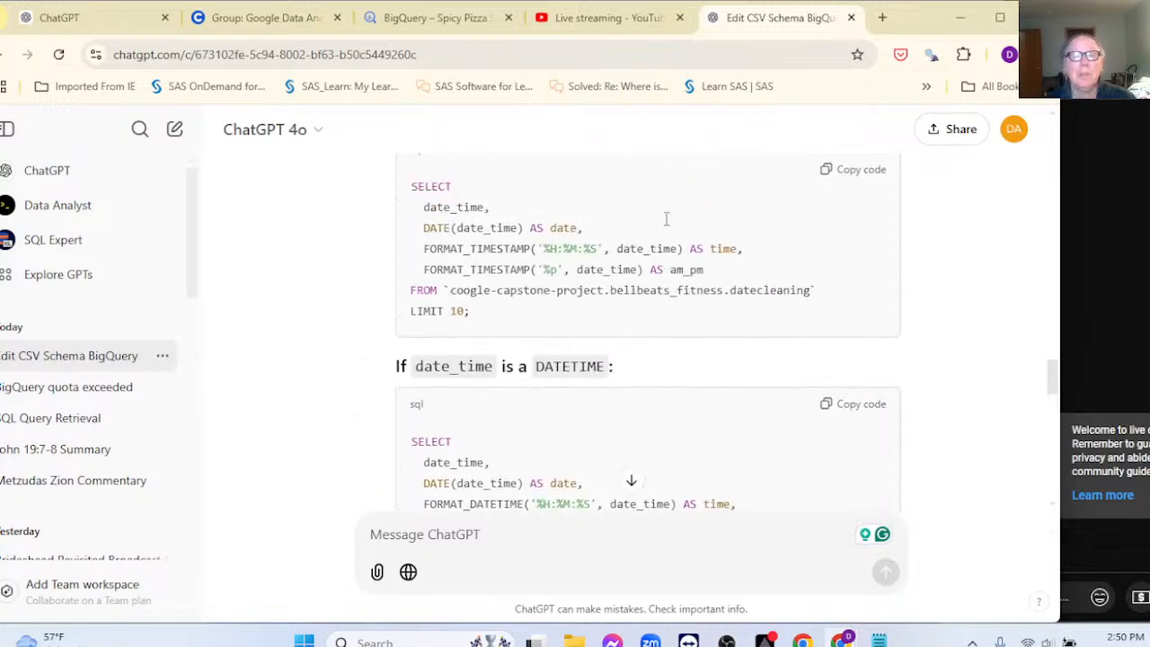
scroll(665, 224, up, 3)
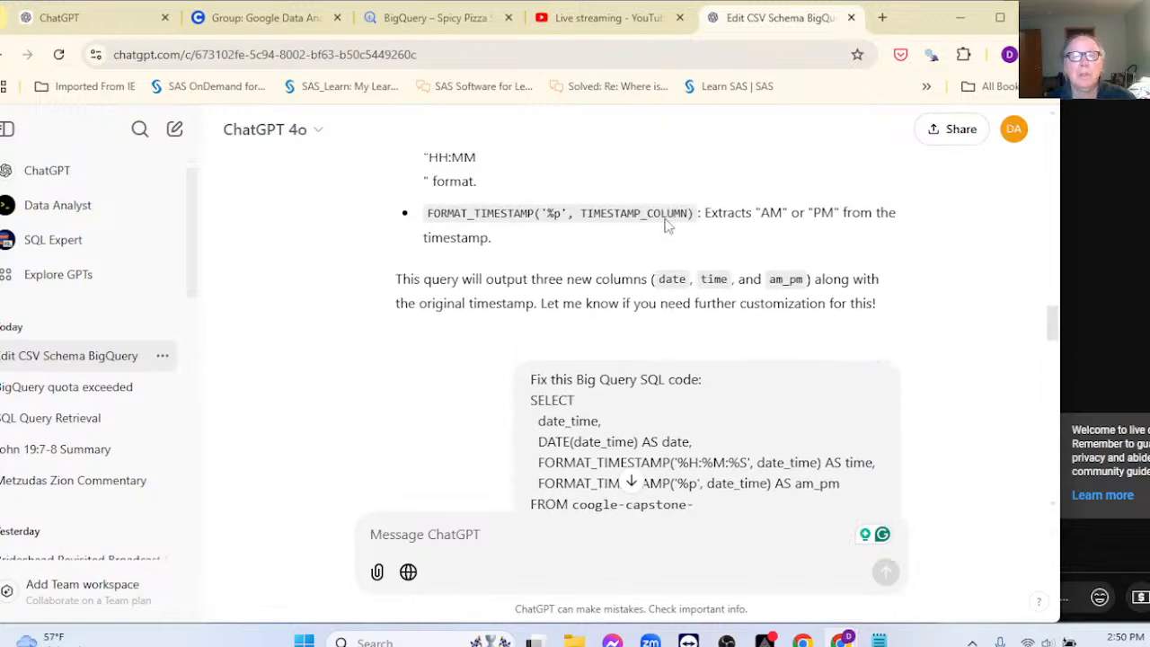
scroll(665, 224, up, 8)
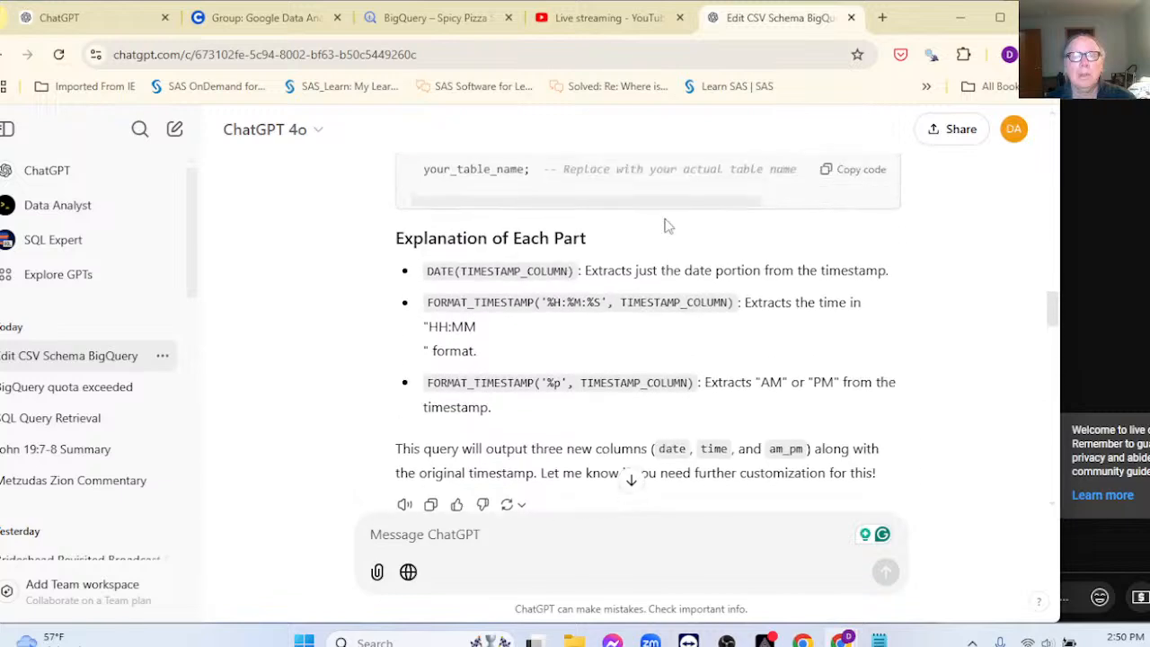
scroll(665, 224, up, 3)
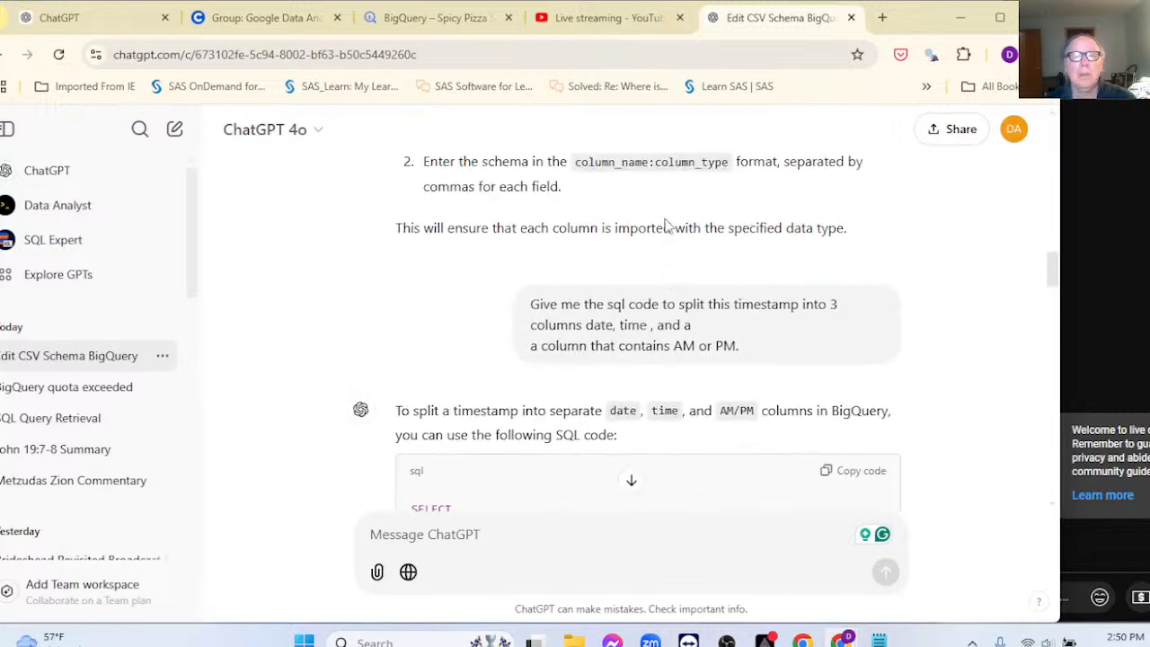
scroll(666, 224, up, 5)
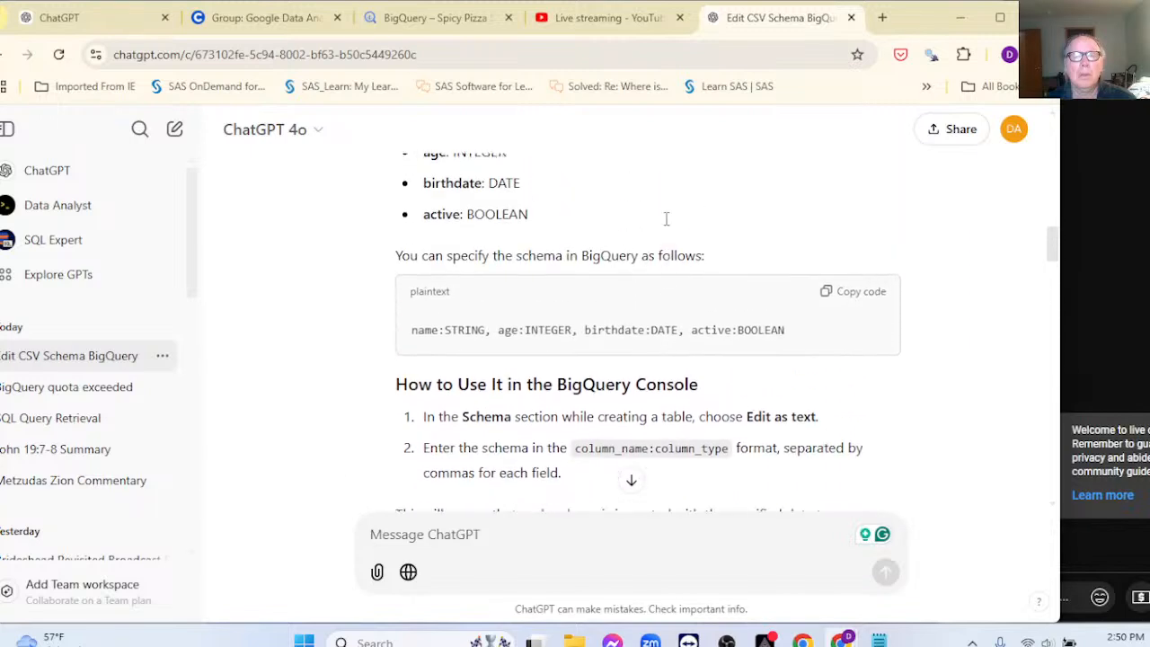
scroll(665, 224, down, 1)
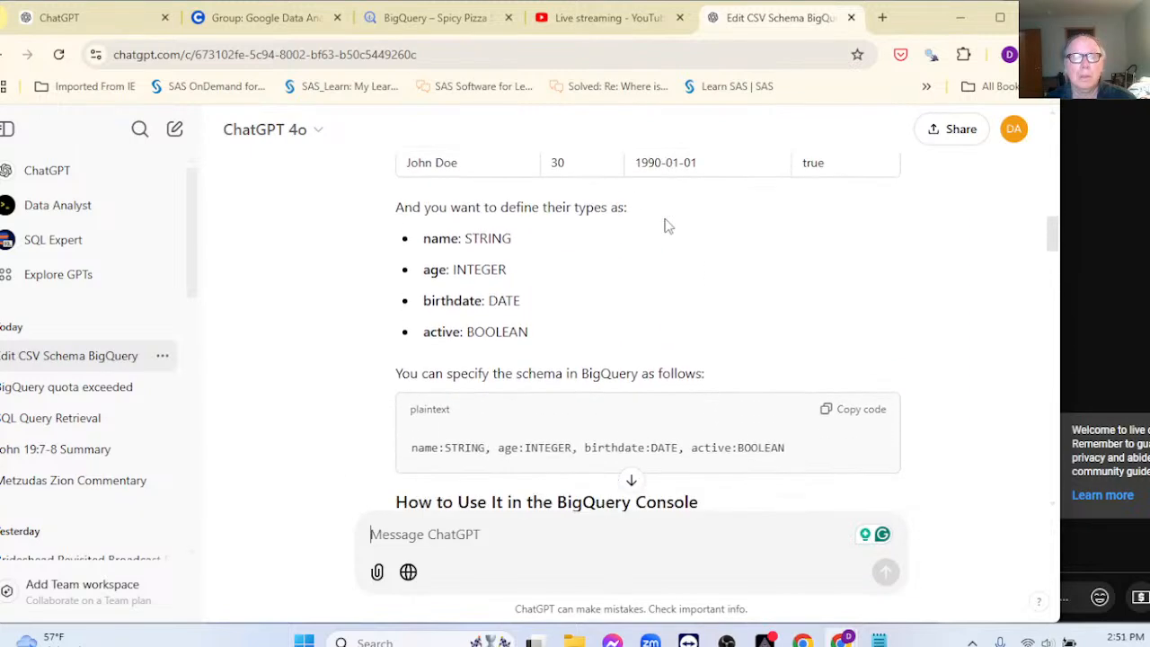
scroll(665, 225, up, 3)
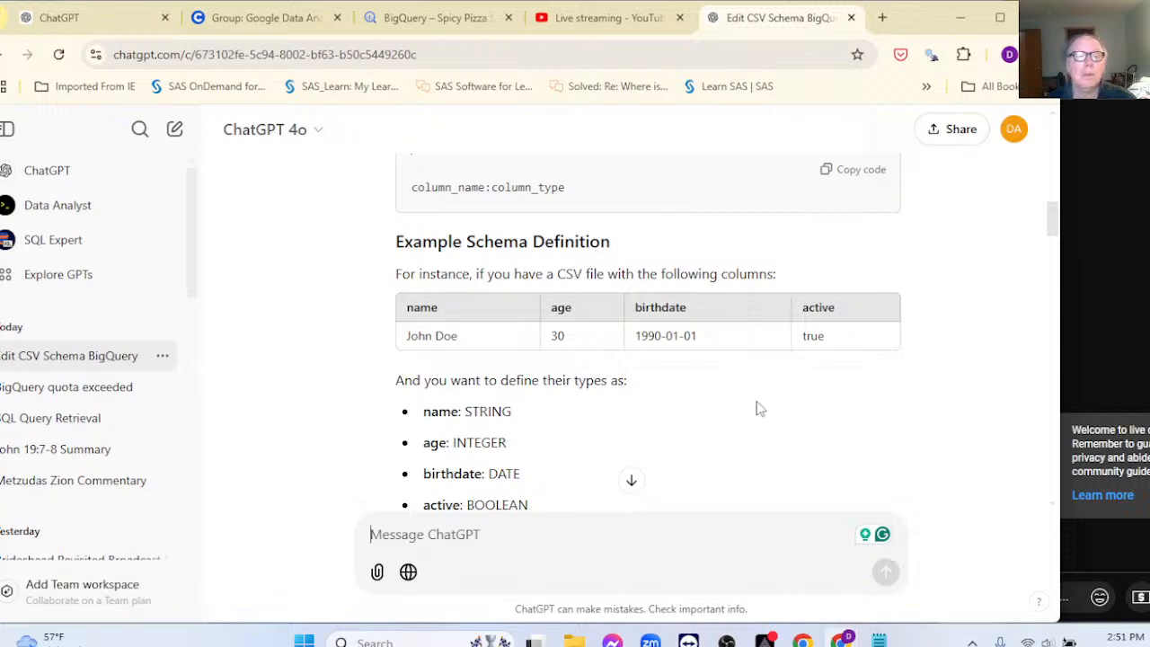
scroll(757, 409, down, 3)
scroll(758, 408, down, 3)
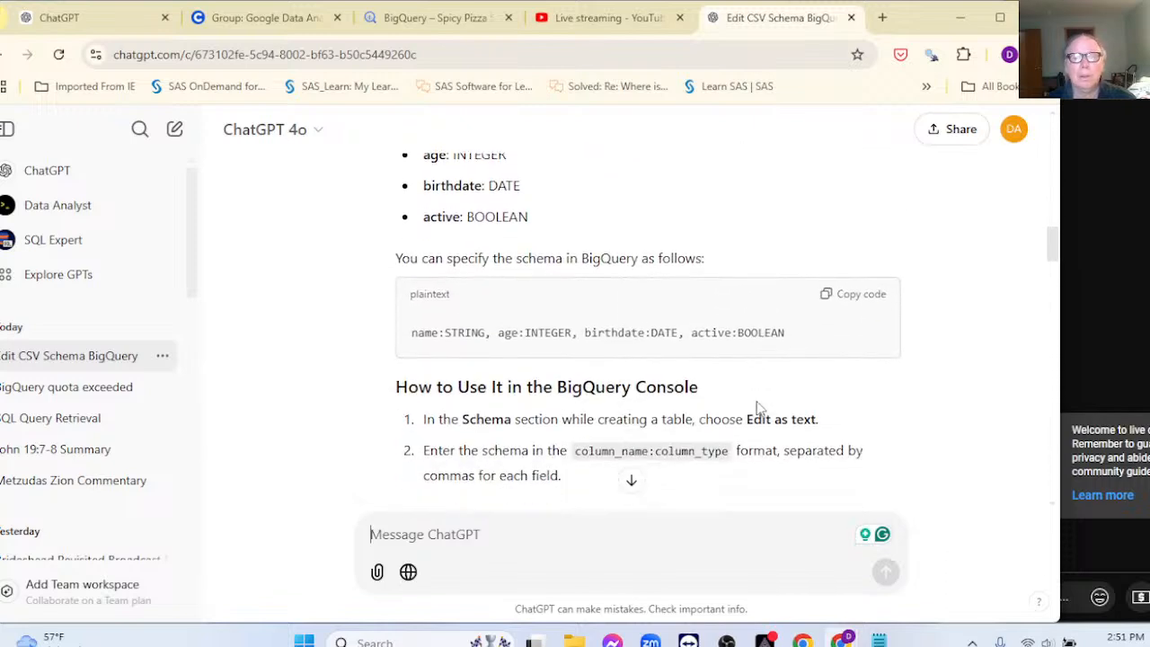
scroll(757, 409, down, 3)
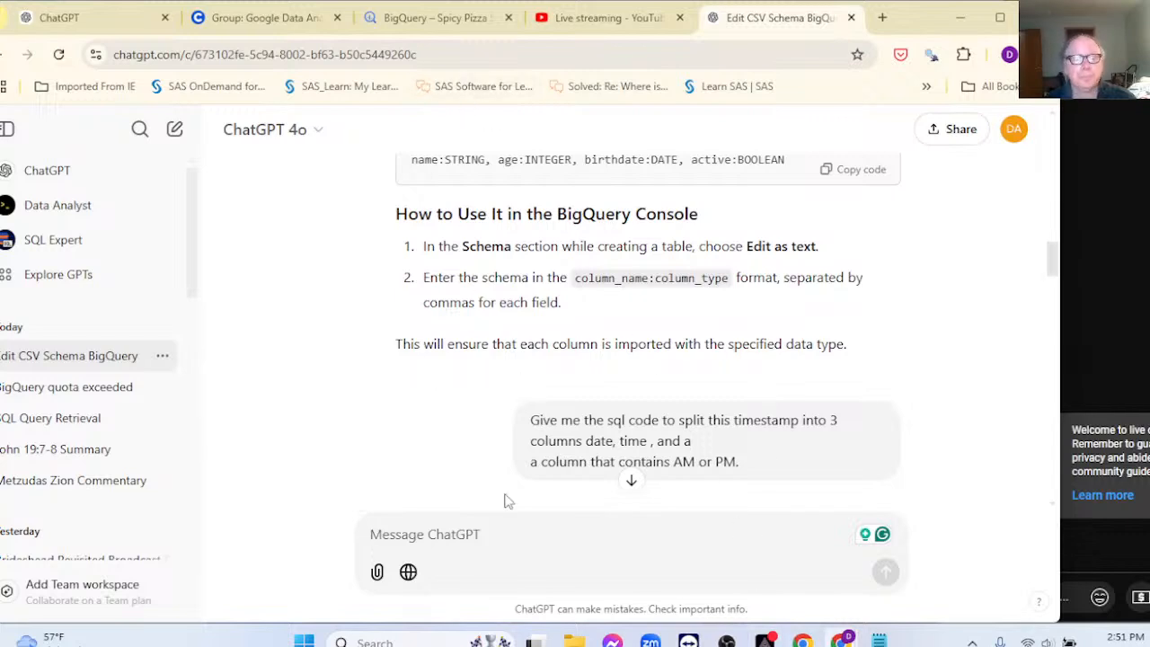
click(488, 531)
text(Here)
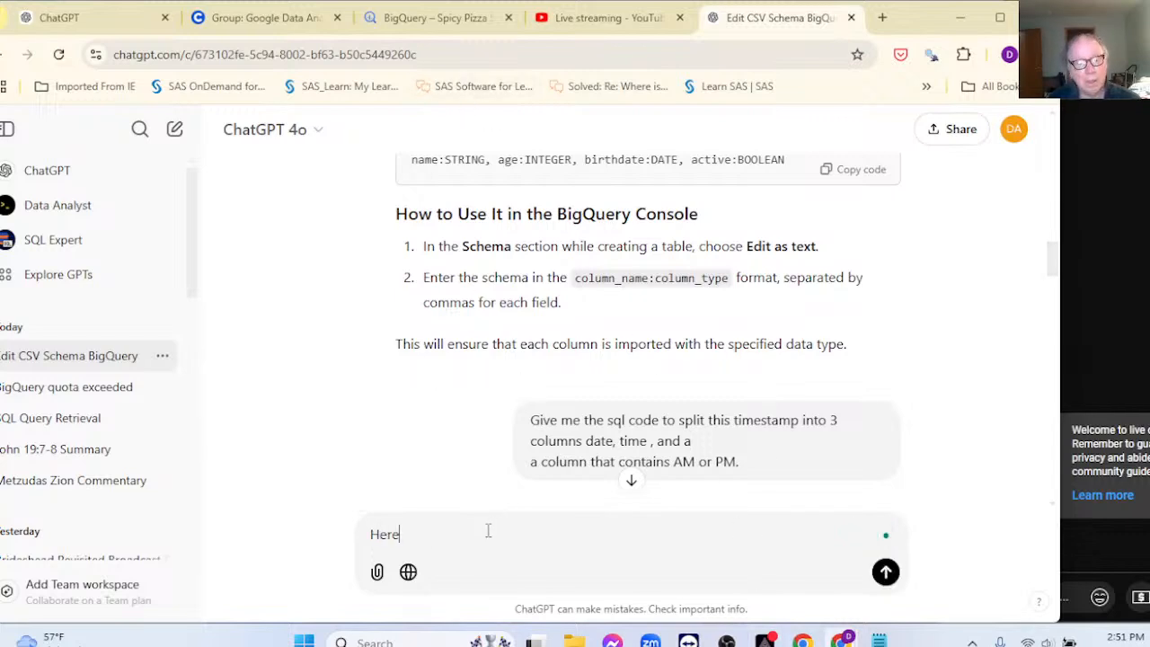
text( is the format )
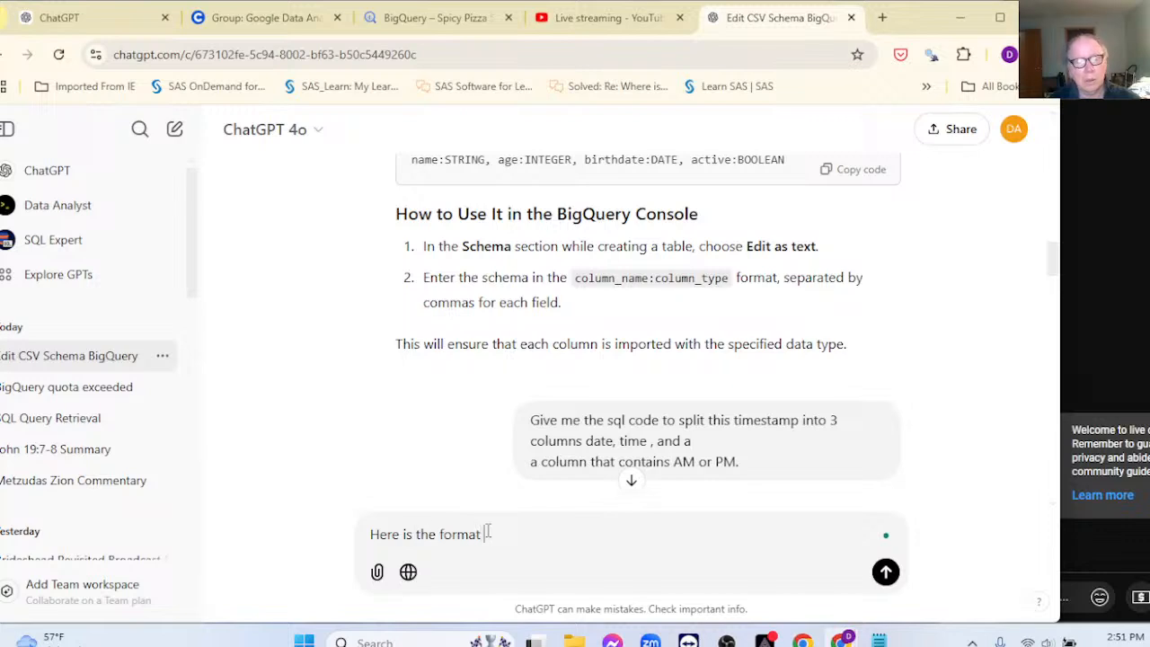
text(of the time_dat)
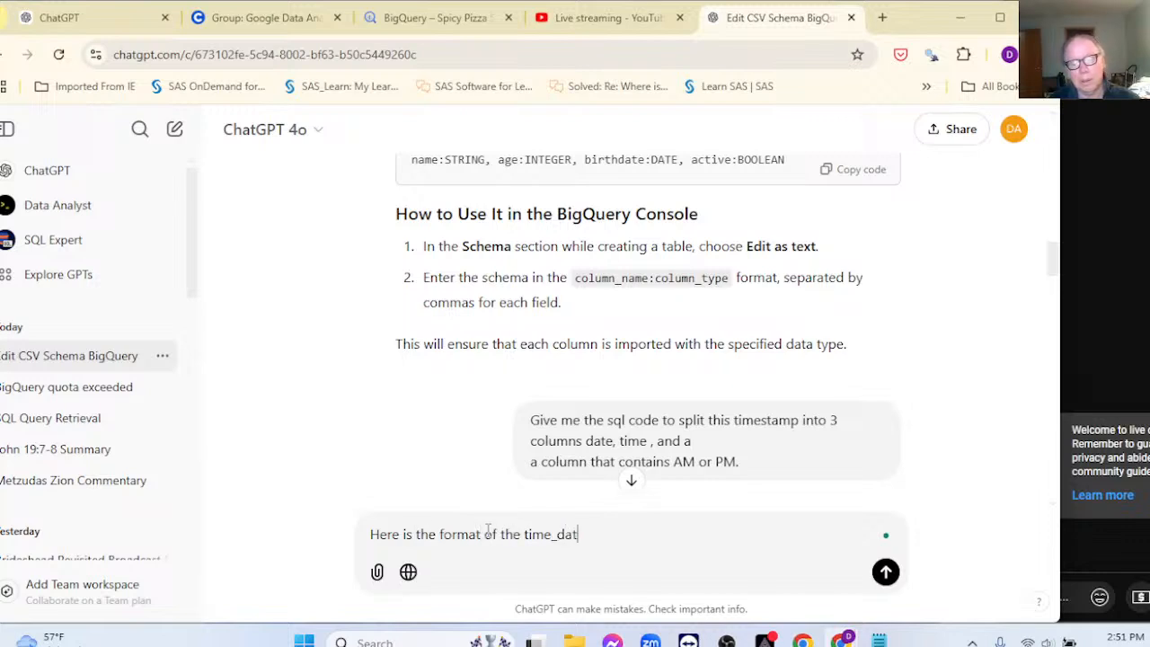
text(e column)
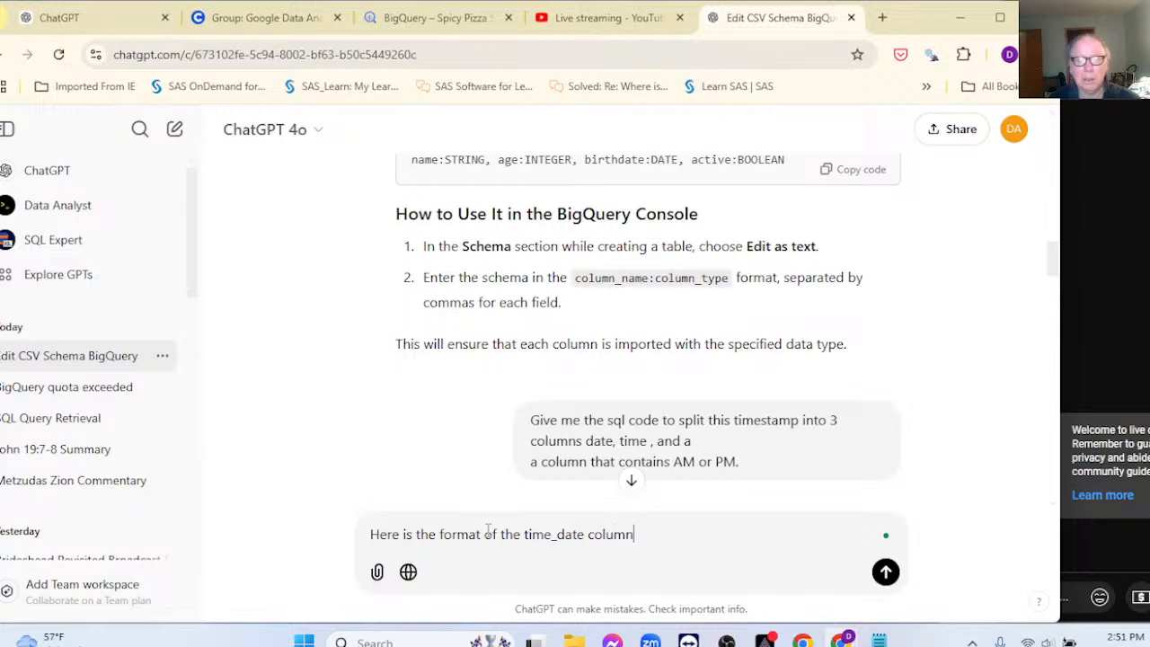
text(:)
key(ctrl+v)
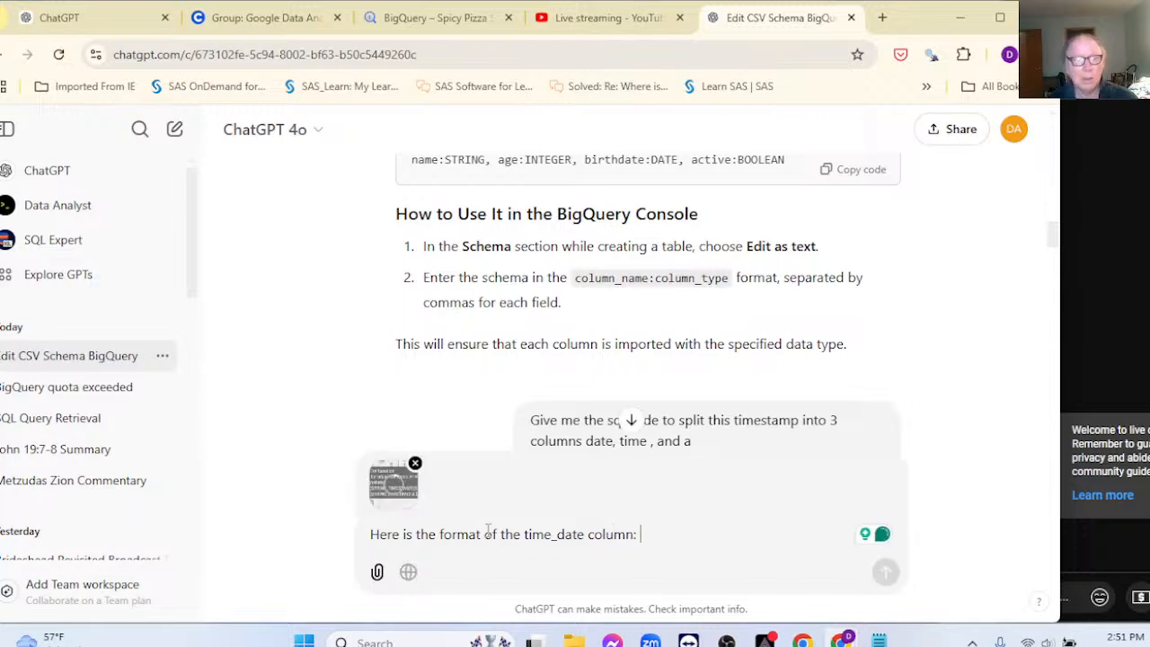
click(415, 463)
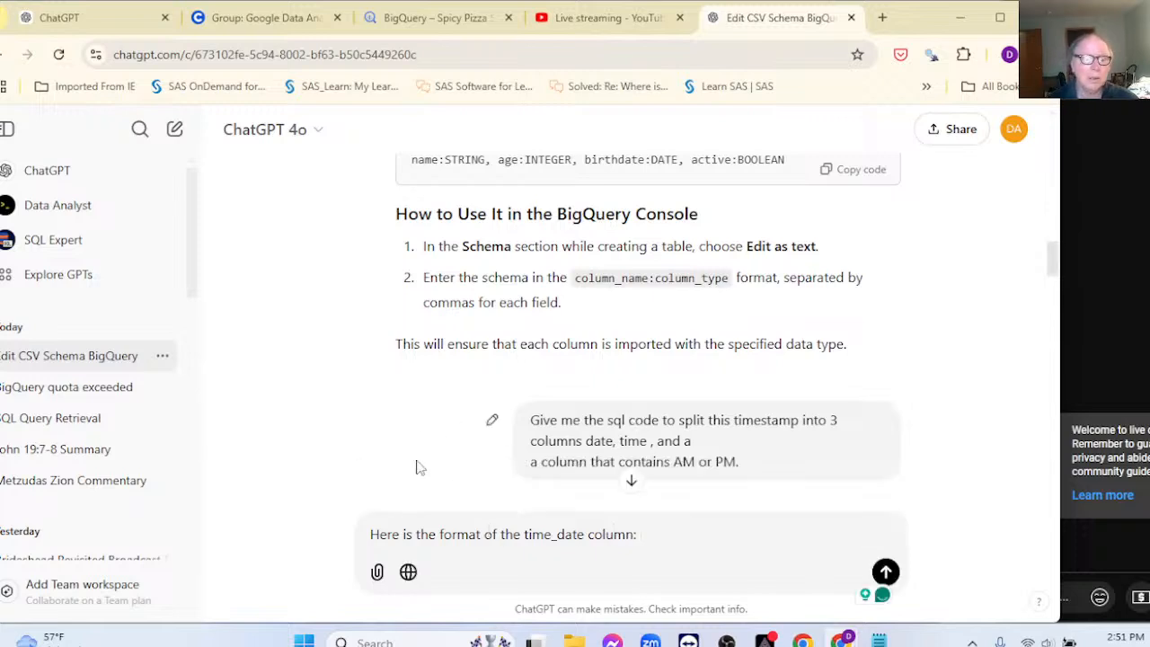
Step: Copy the sample value 4/25/2016 9:37:30 AM from the BigQuery results, paste it in, and send
click(267, 23)
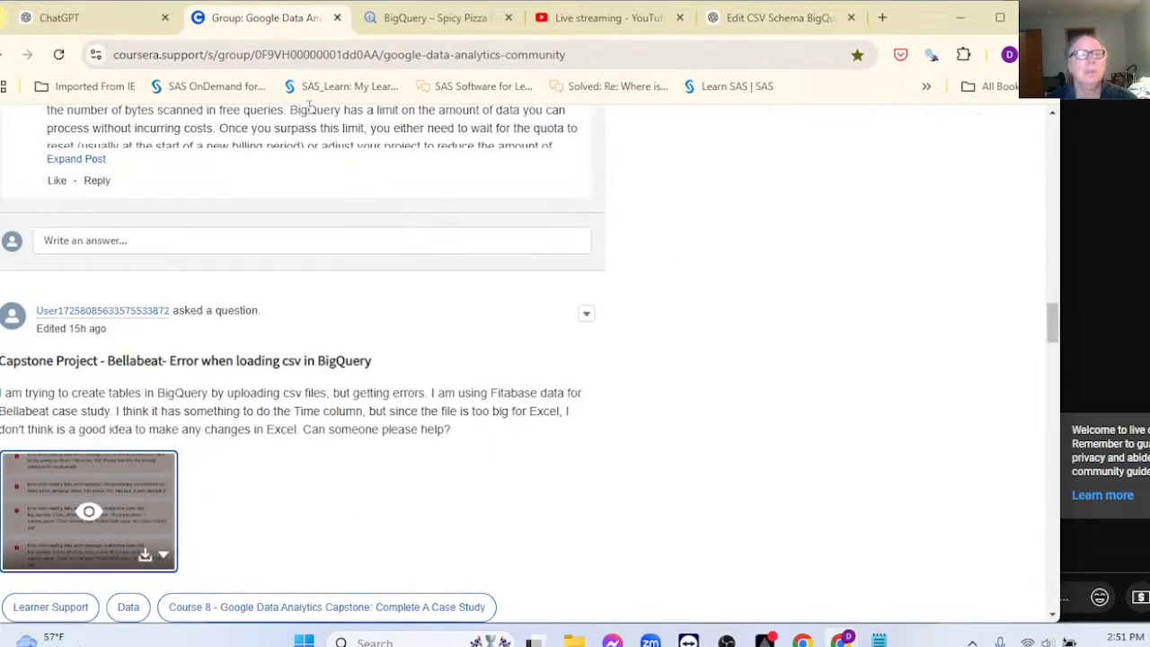
click(417, 17)
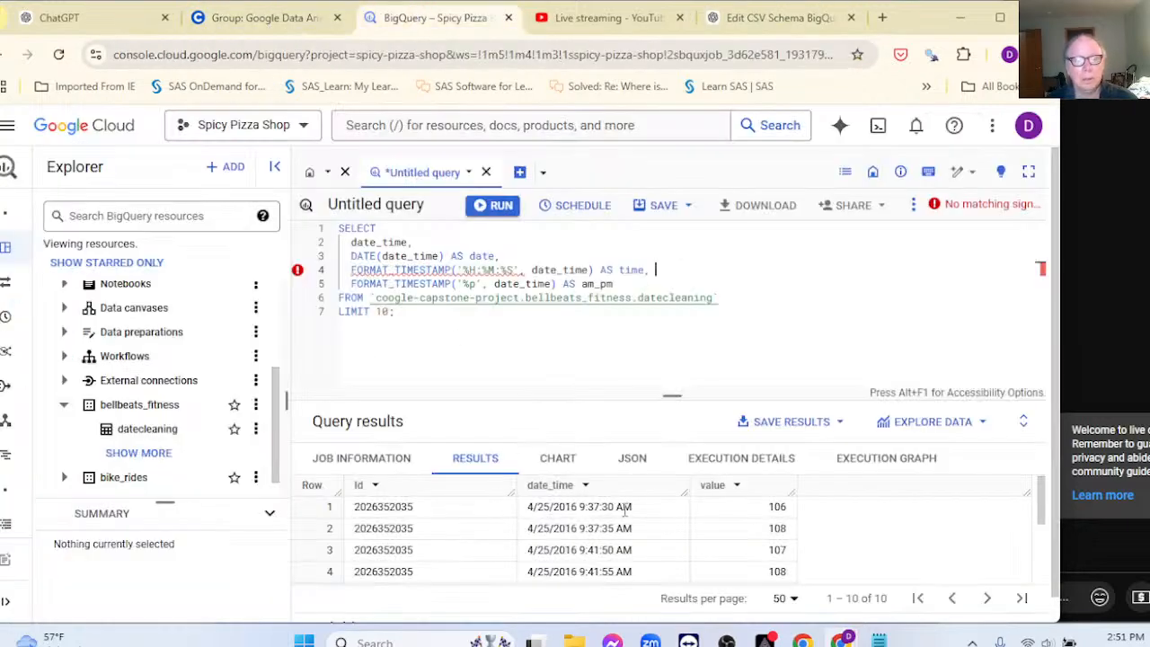
drag(643, 510, 530, 506)
key(ctrl+c)
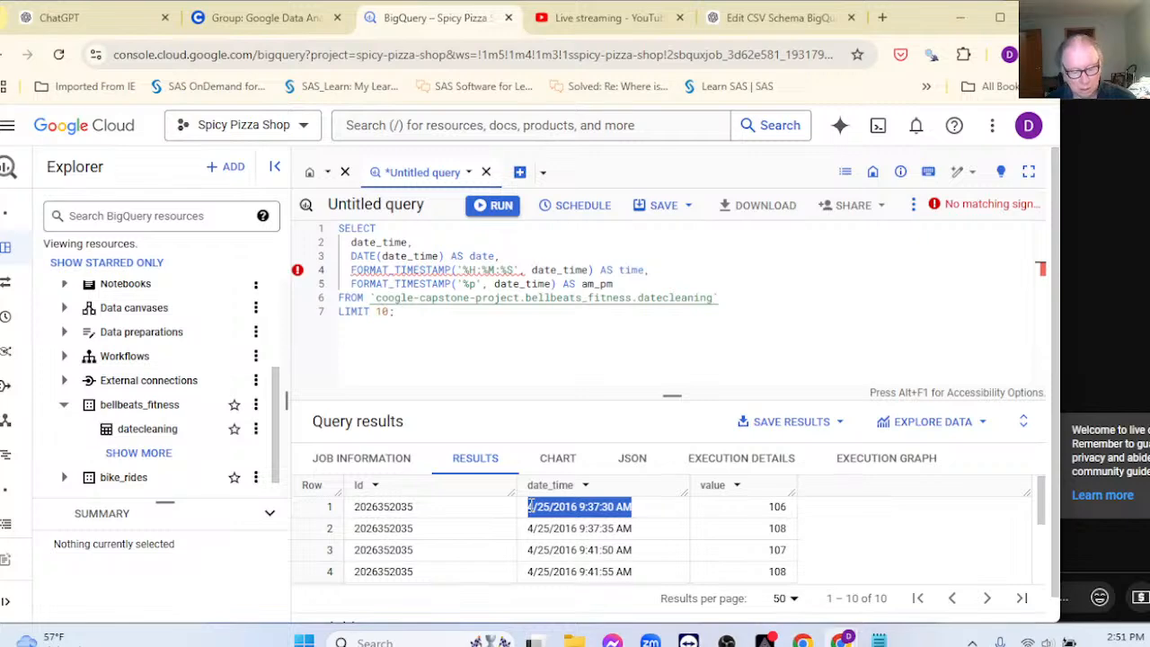
click(750, 17)
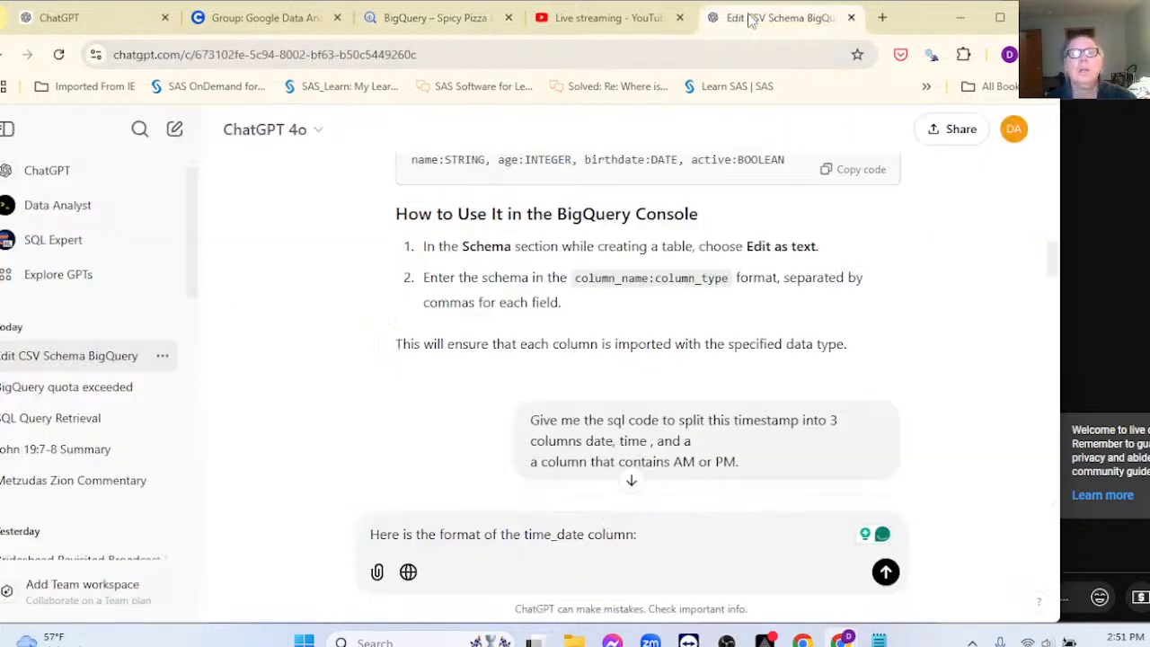
key(ctrl+v)
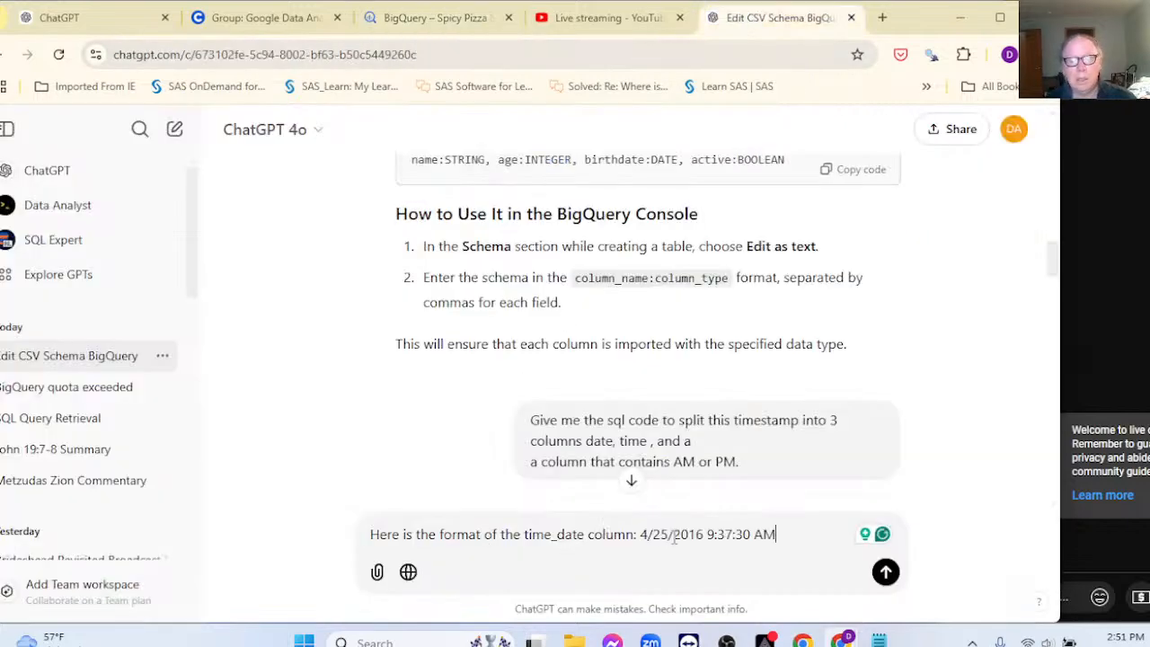
key(Return)
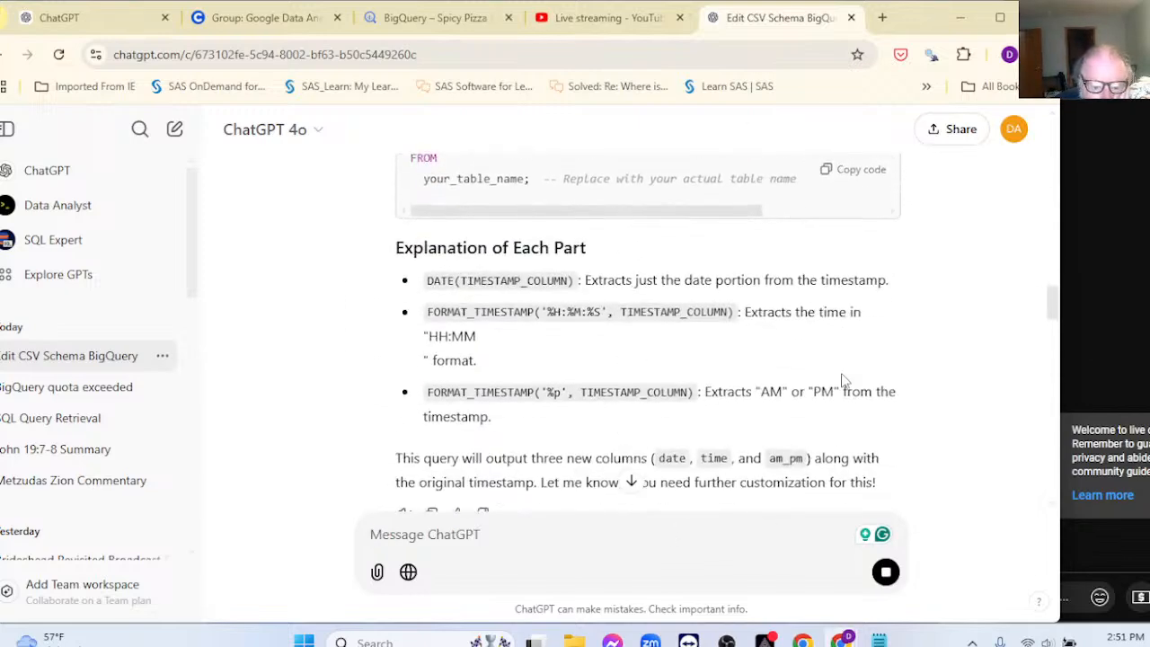
Step: Copy ChatGPT's revised PARSE_TIMESTAMP query using '%m/%d/%Y %I:%M:%S %p' and go back to BigQuery
scroll(843, 379, down, 15)
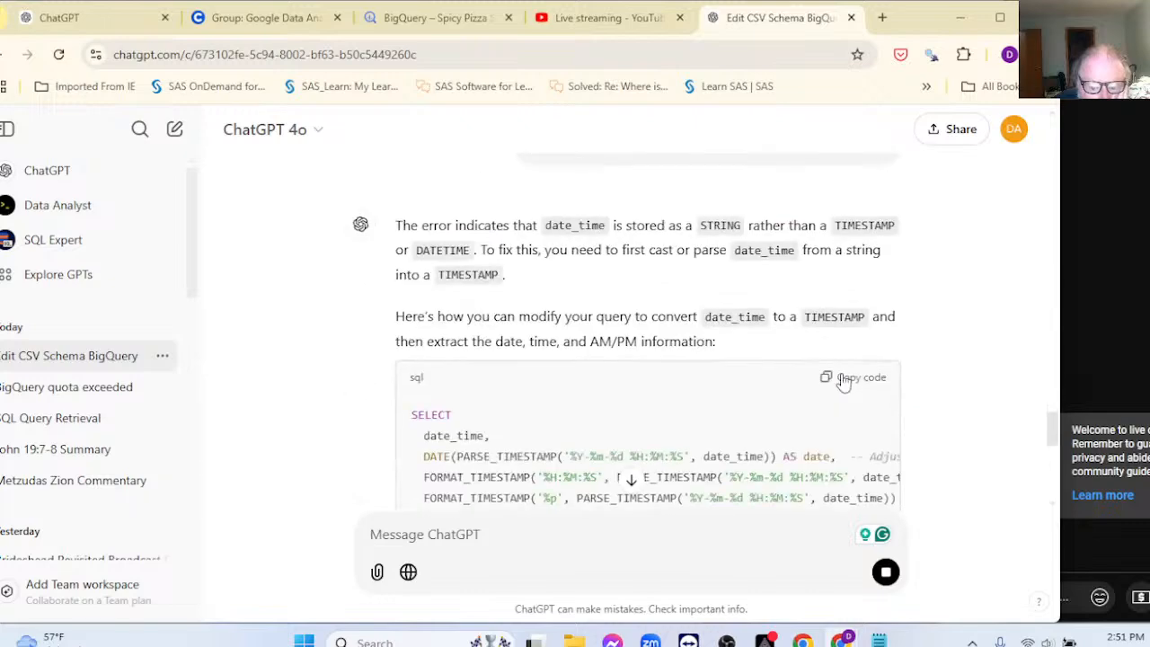
scroll(843, 379, down, 10)
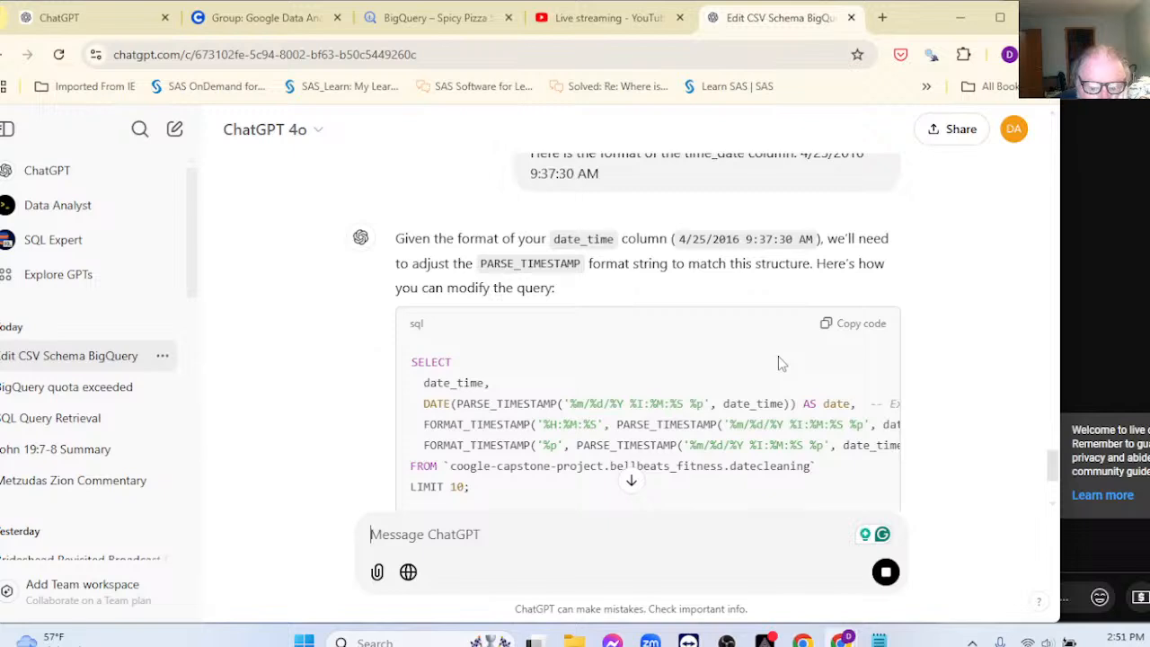
scroll(769, 328, up, 1)
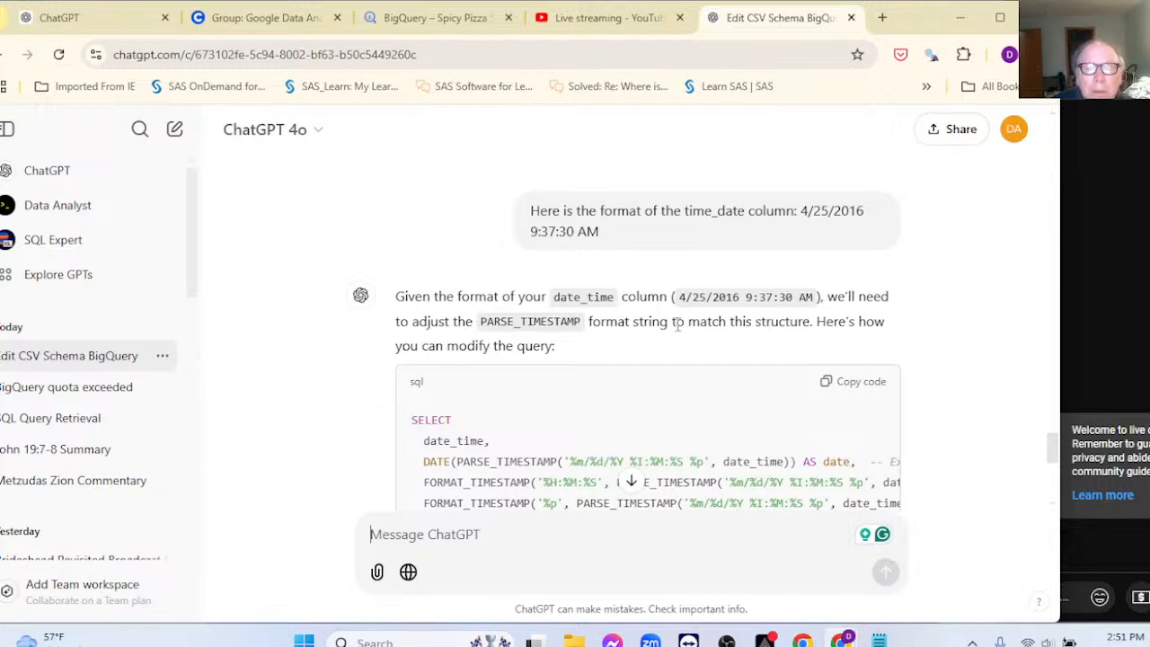
scroll(677, 326, down, 3)
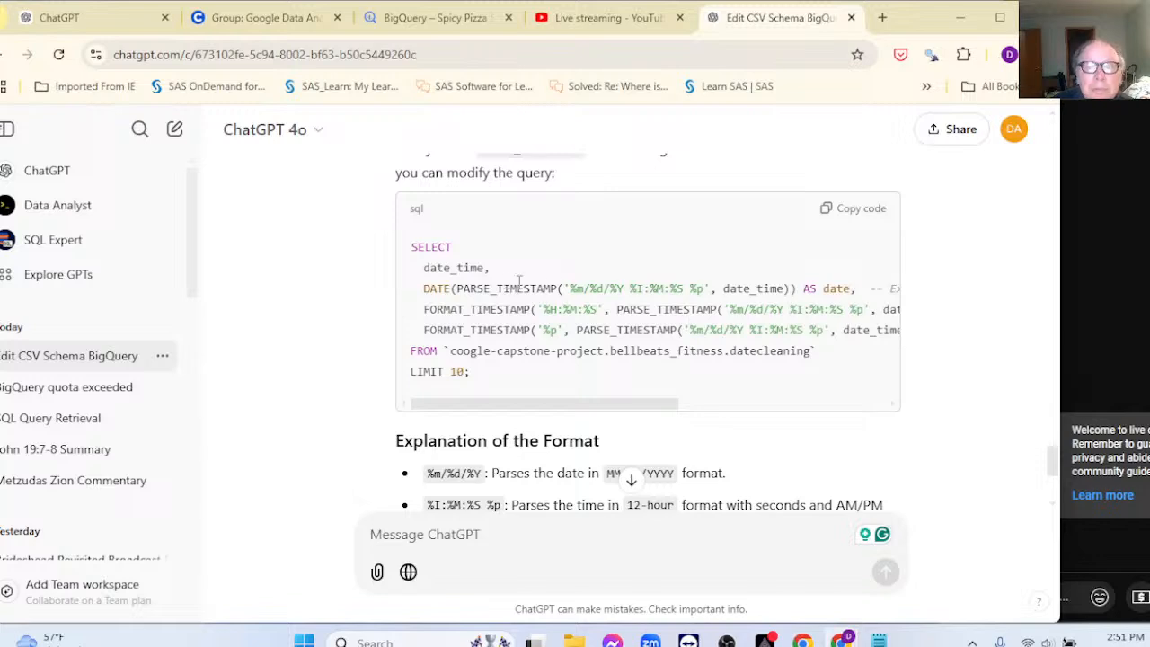
click(849, 209)
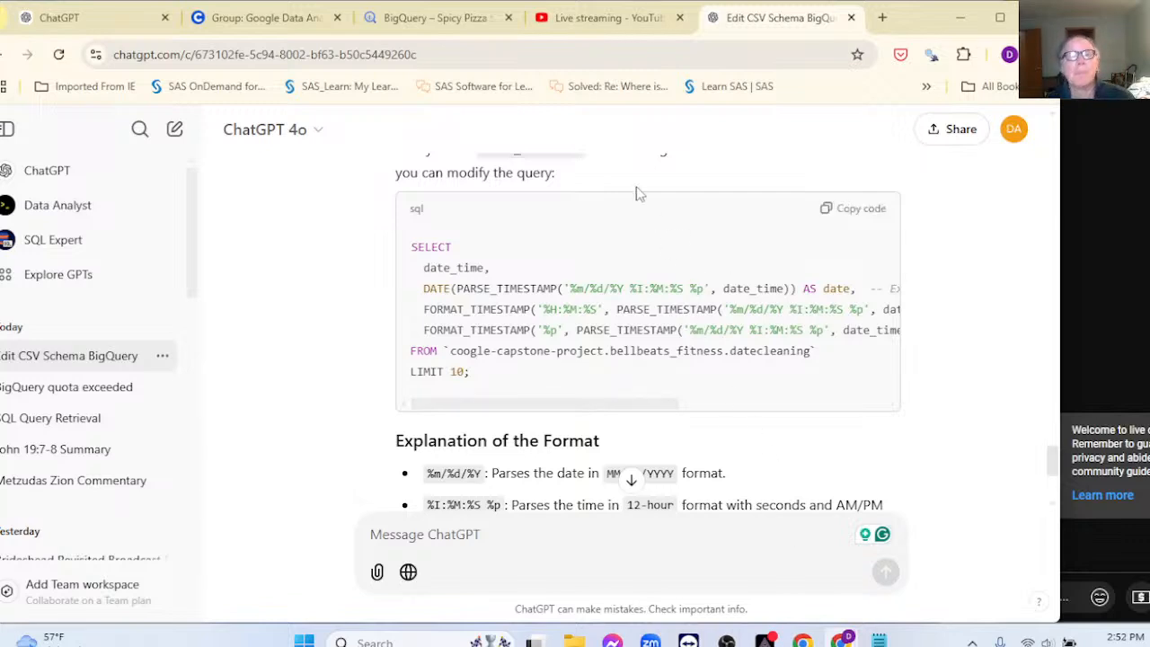
click(458, 30)
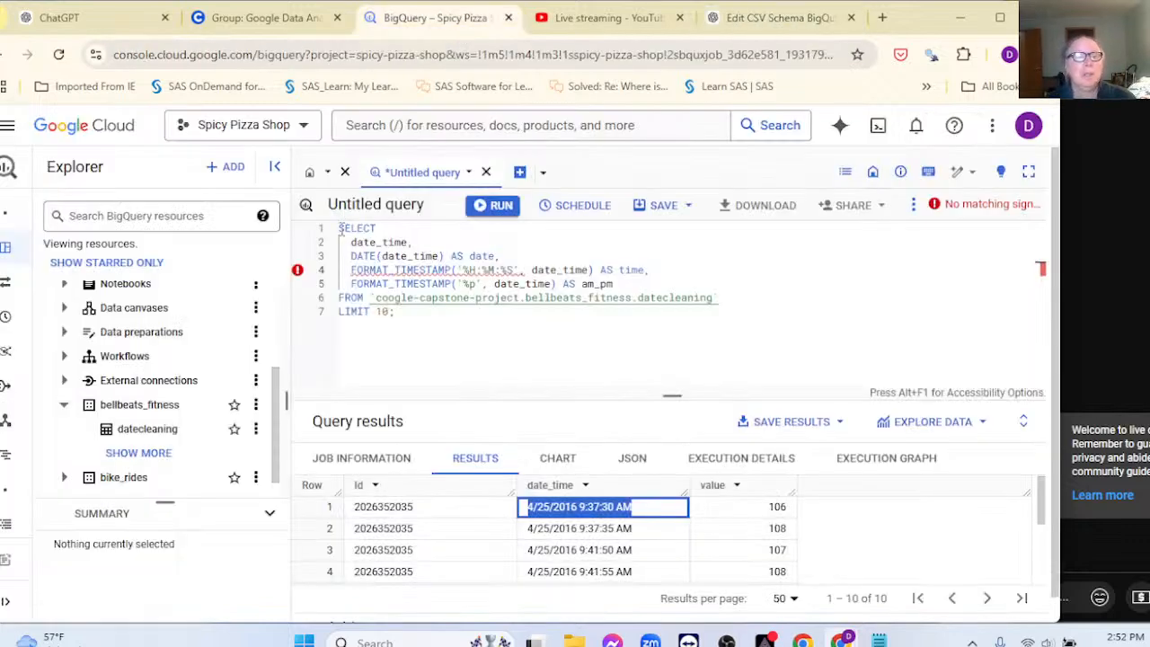
Step: Replace the editor contents with the copied query and run it, getting date, time and am_pm columns
click(352, 286)
key(ctrl+a)
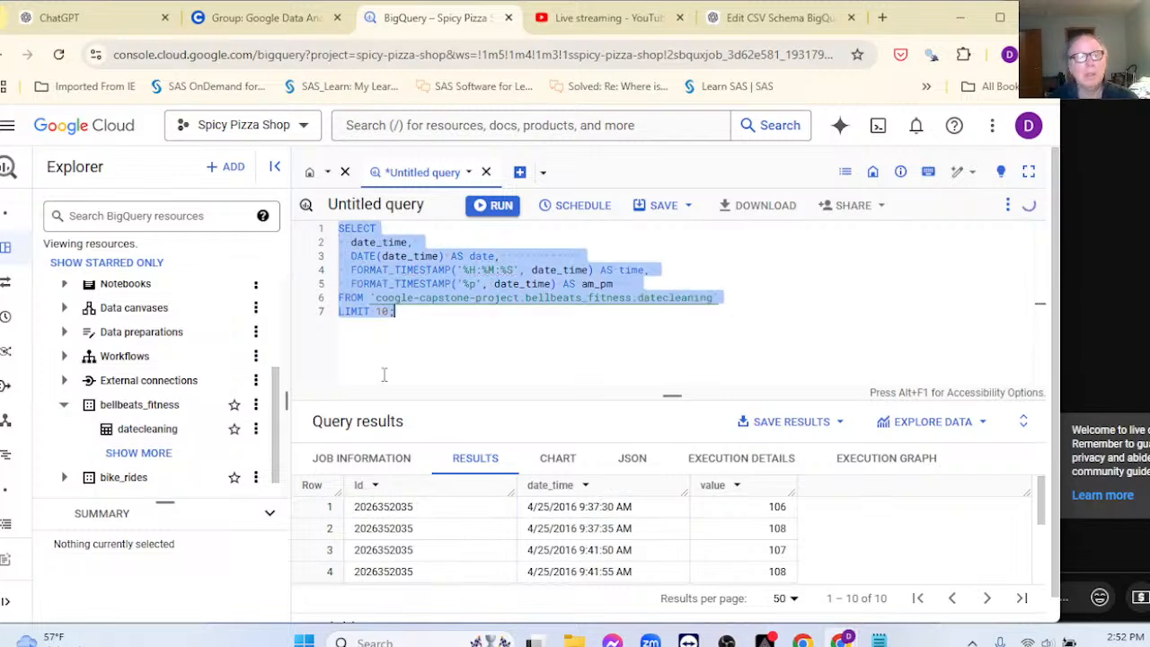
key(BackSpace)
key(ctrl+v)
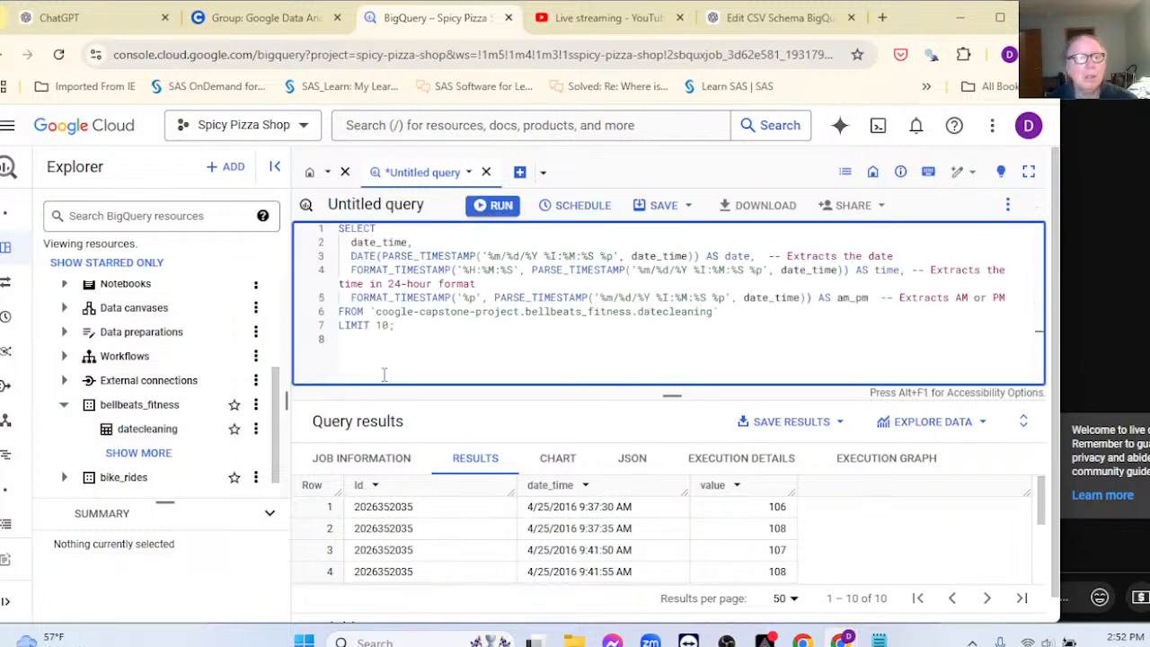
click(495, 207)
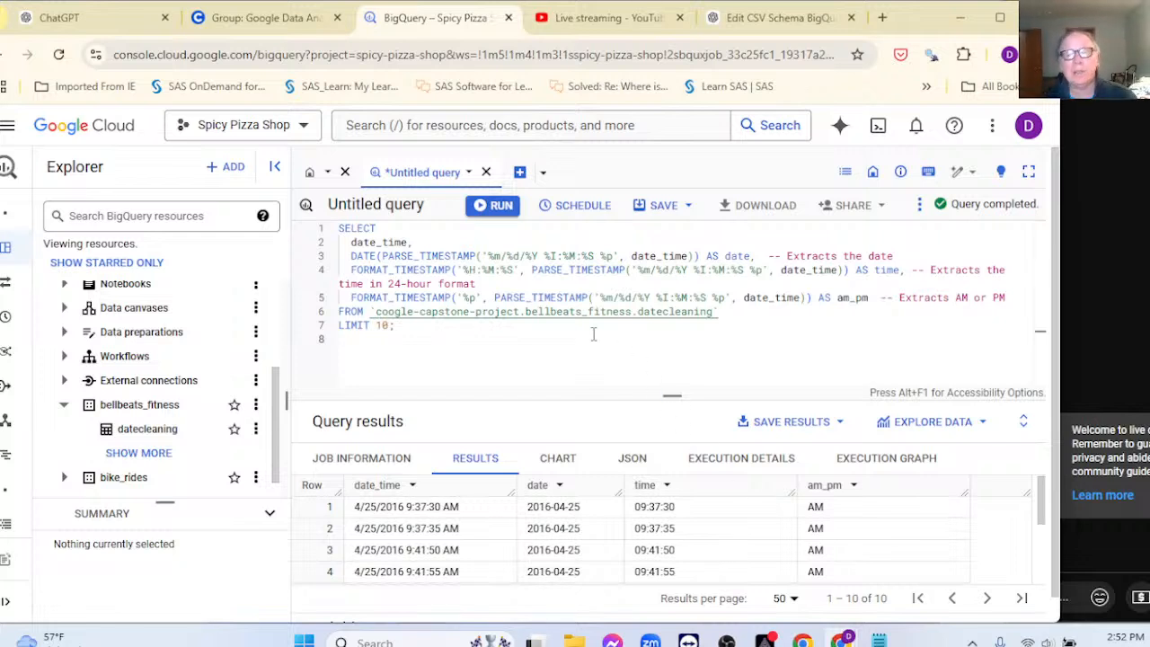
Step: Remove the LIMIT 10 clause, leaving the semicolon on the FROM line
double_click(388, 326)
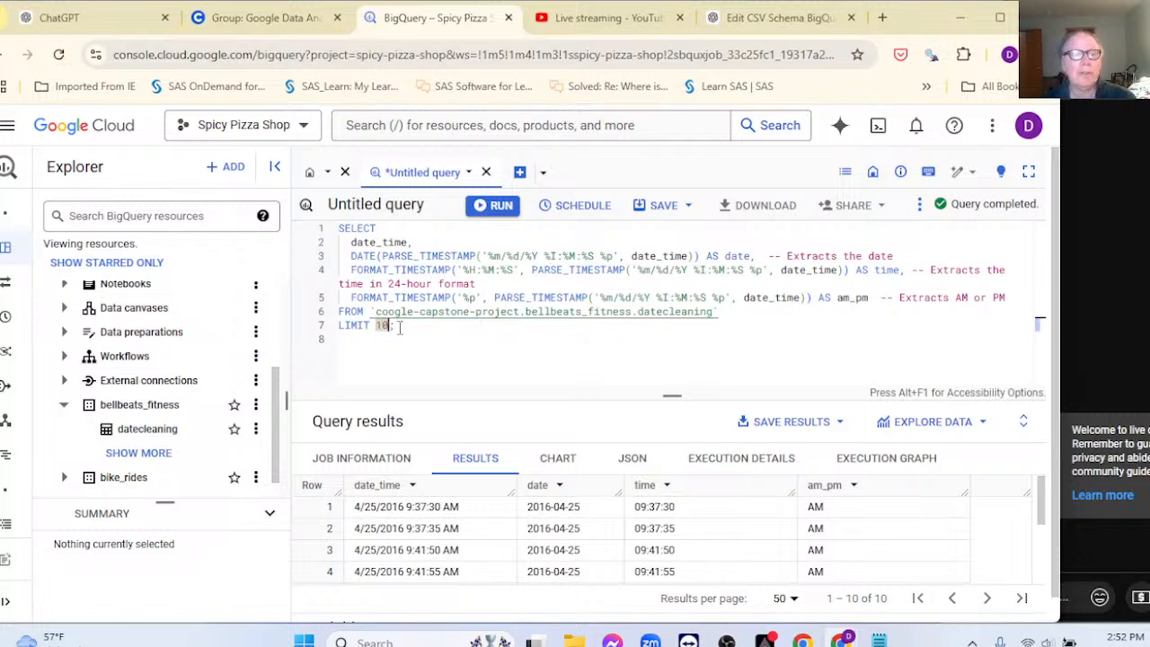
key(BackSpace)
key(BackSpace)
key(BackSpace)
key(BackSpace)
key(BackSpace)
key(BackSpace)
key(BackSpace)
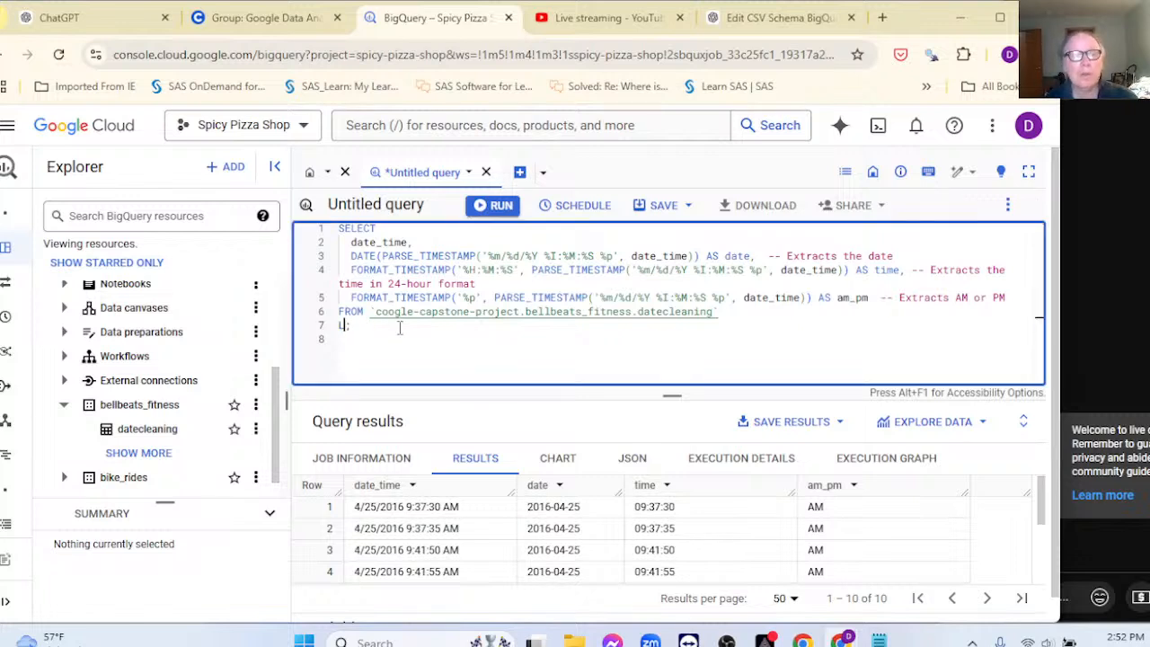
key(BackSpace)
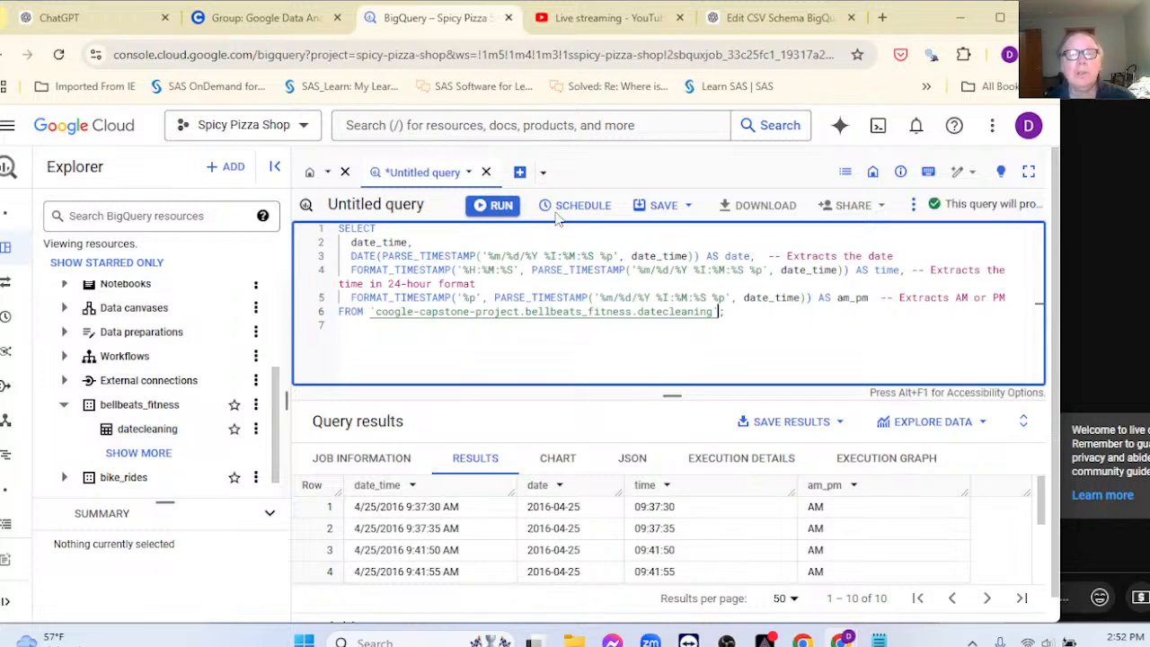
click(690, 212)
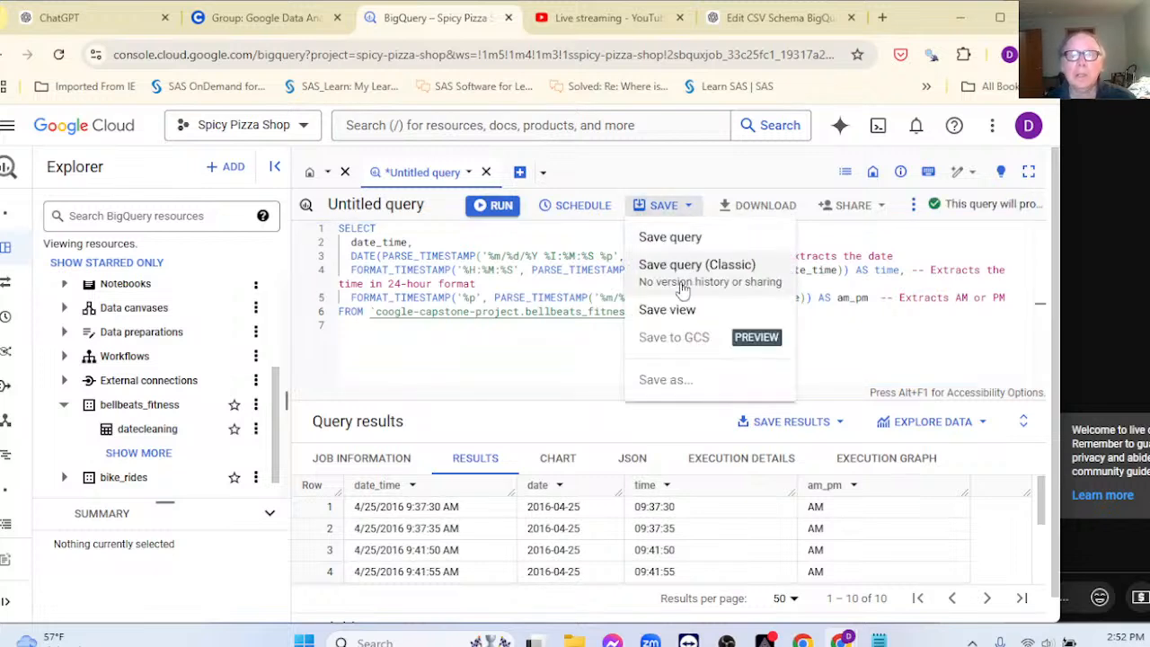
click(660, 320)
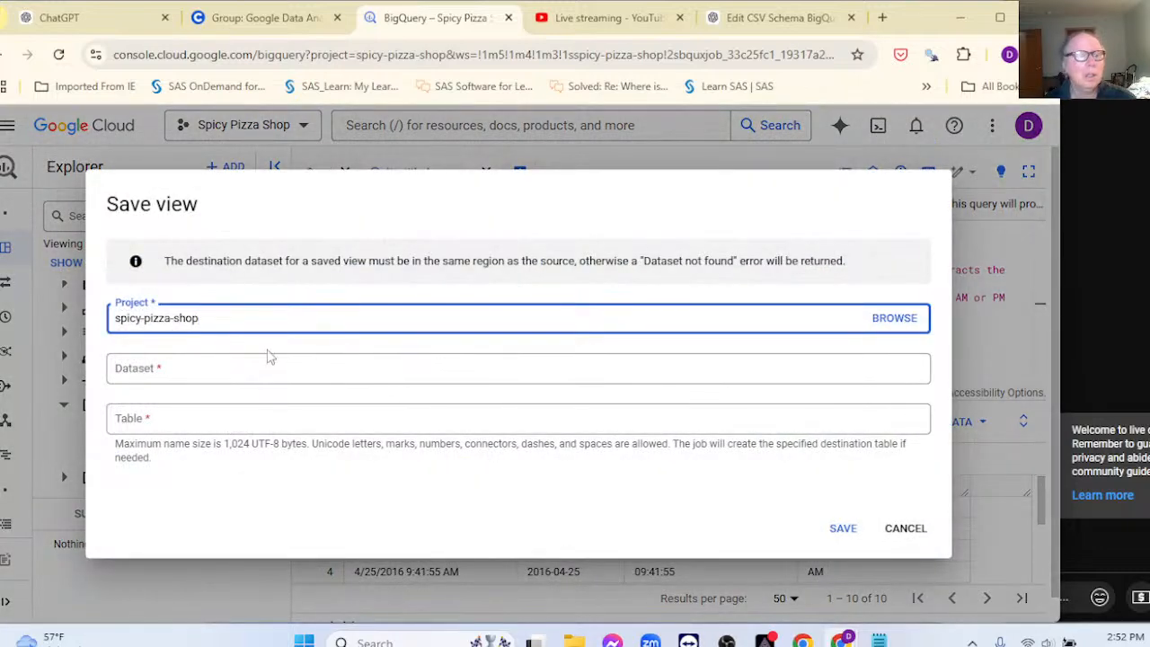
click(181, 370)
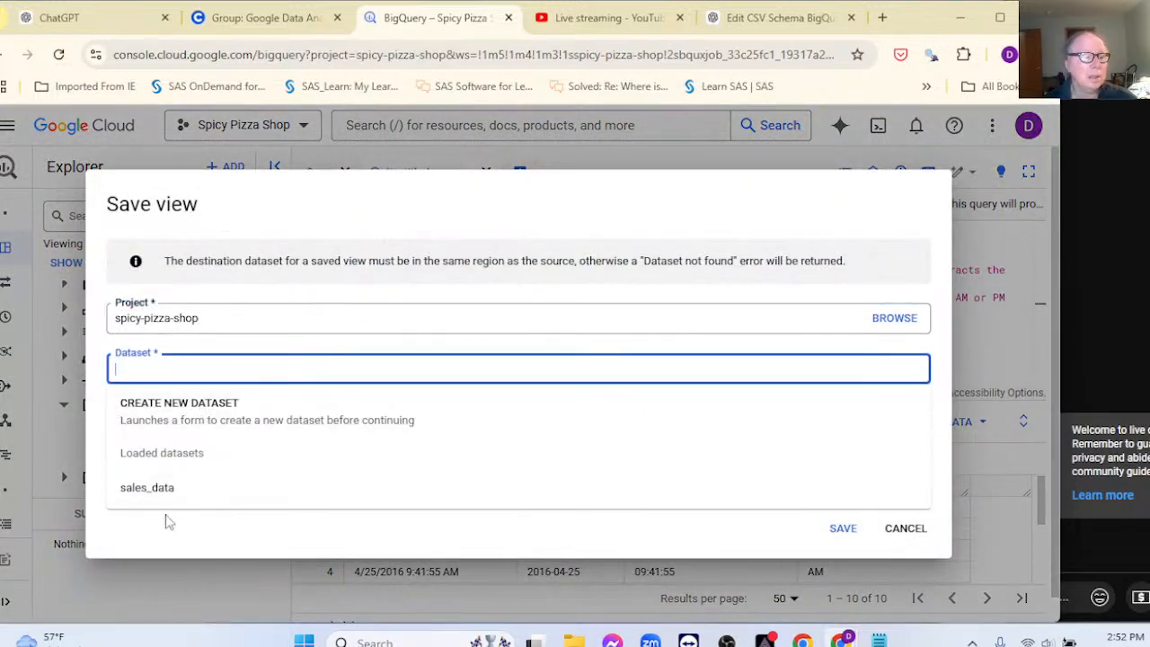
click(202, 380)
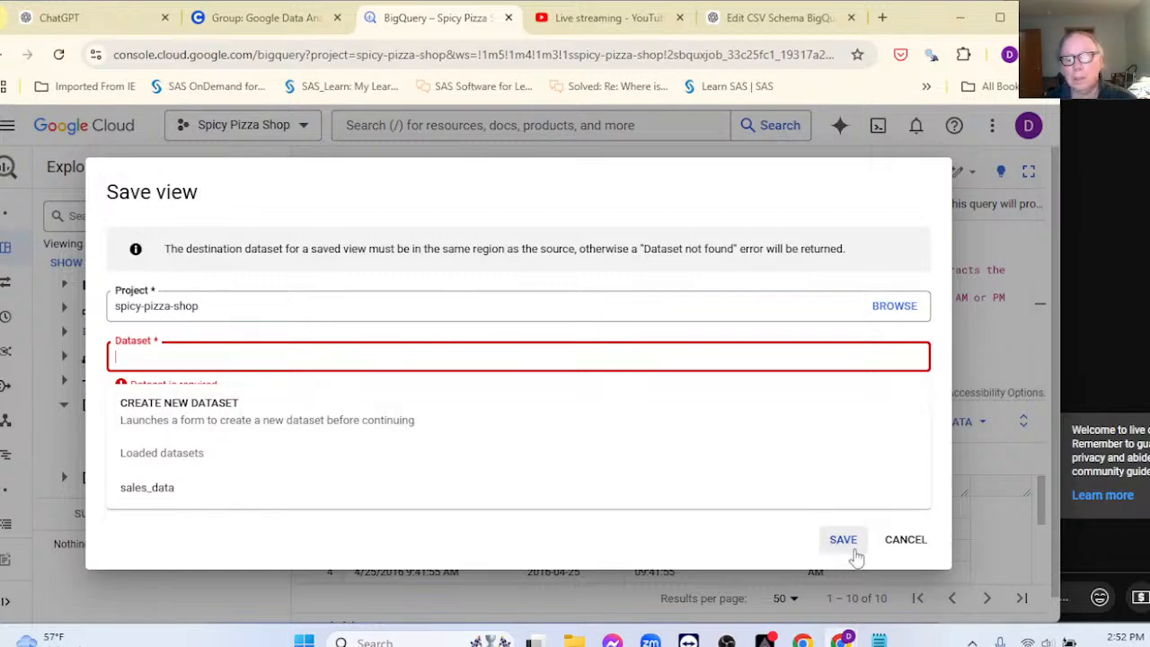
click(904, 542)
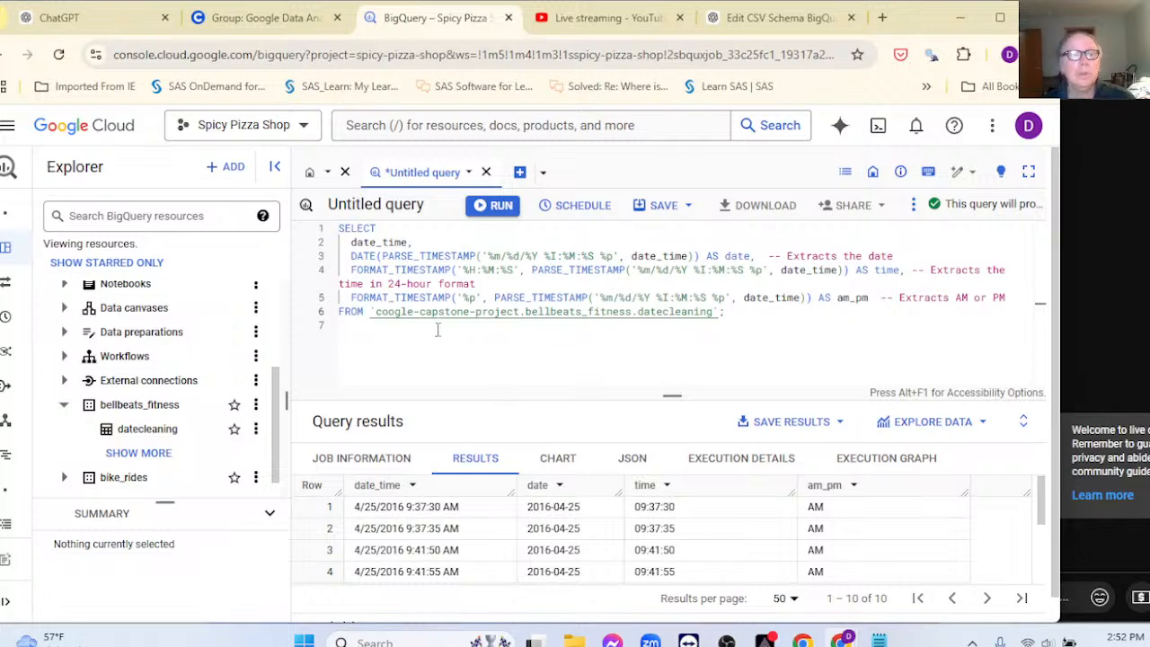
Step: Insert blank lines above the SELECT and start line 4 with 'CREATE view'
drag(340, 229, 374, 230)
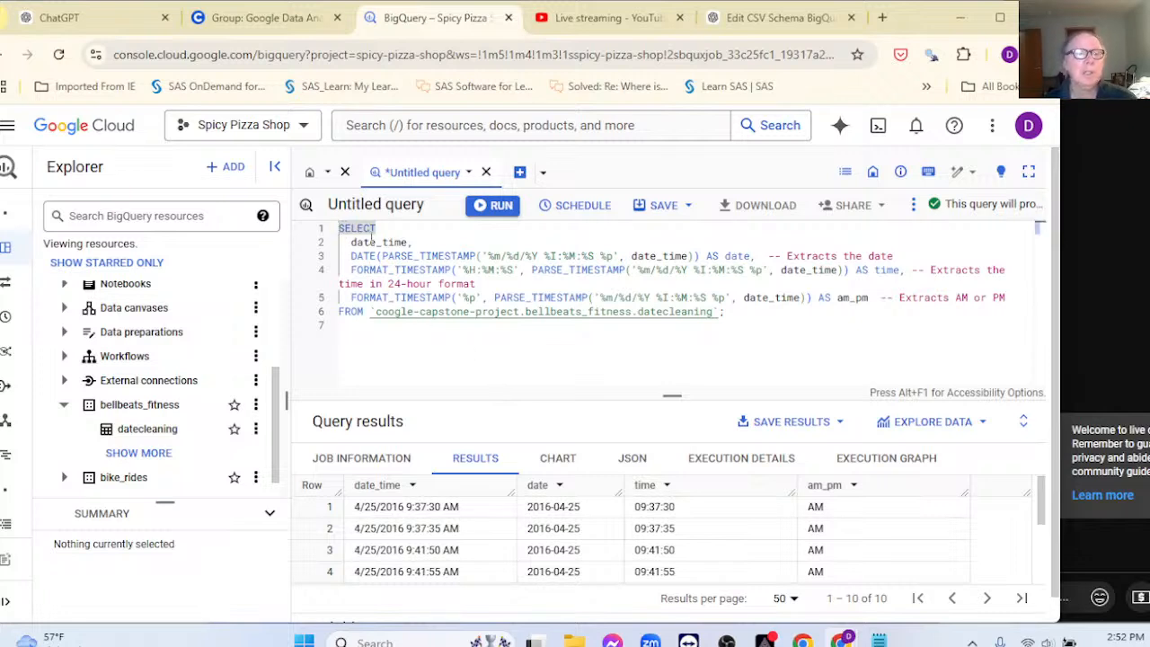
key(Return)
key(Return)
key(Return)
key(Return)
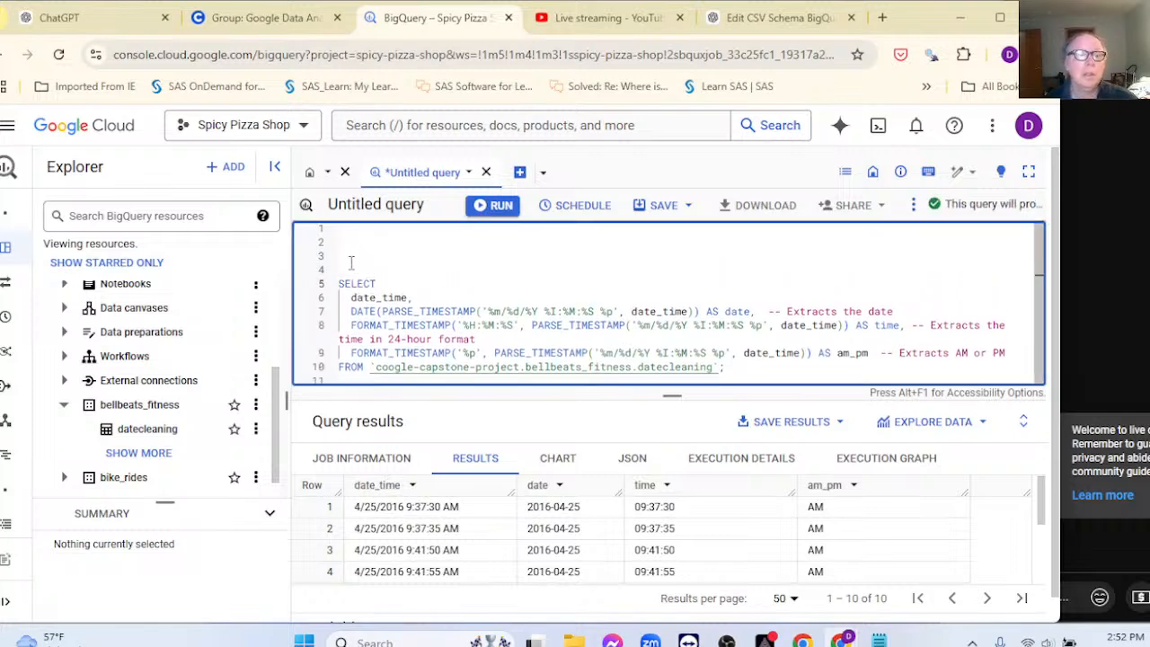
click(350, 262)
text(CREAT)
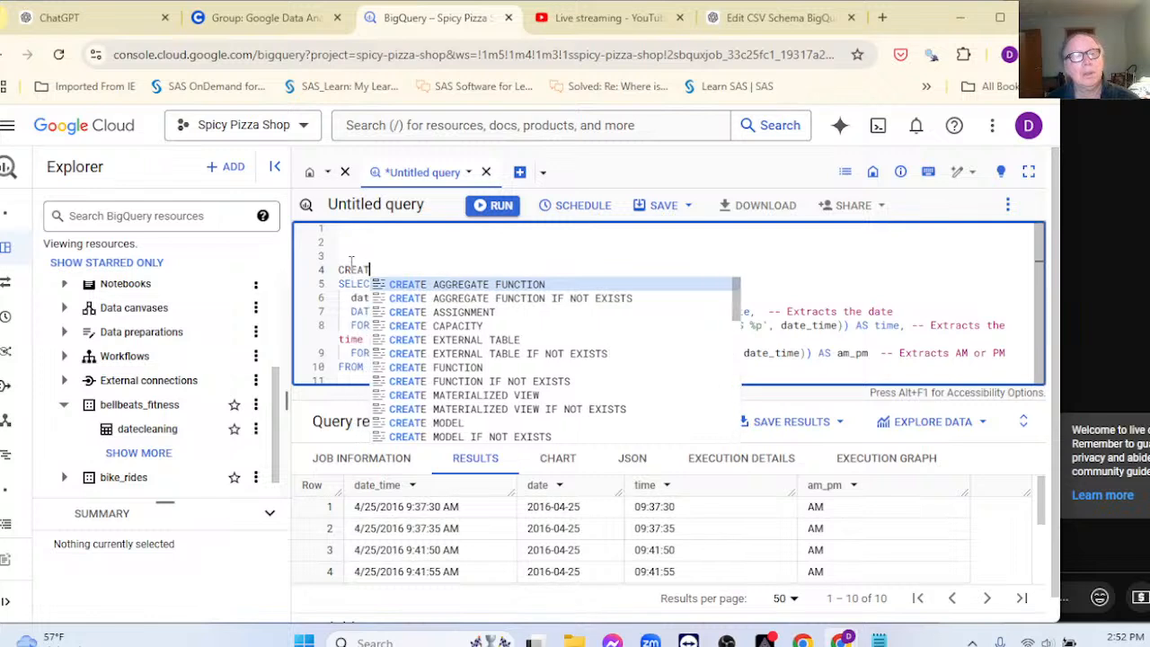
text(E view)
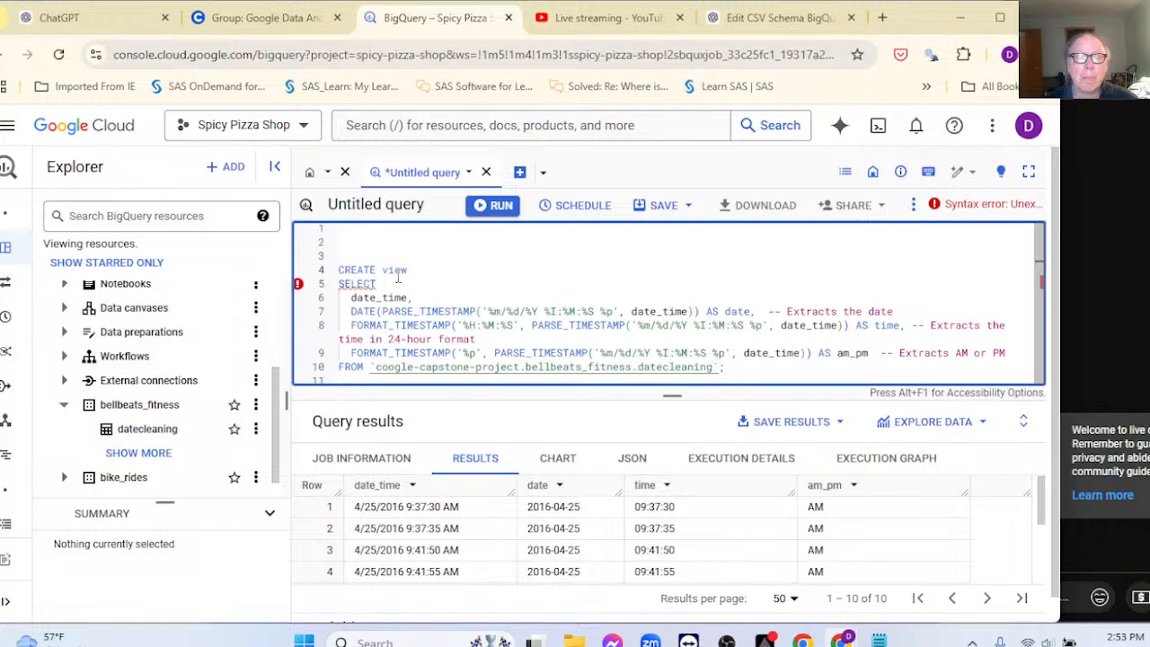
Step: Complete it as 'CREATE view …datecleaning.dates_working AS' and run it, which returns an invalid project ID error
click(375, 367)
drag(376, 367, 697, 378)
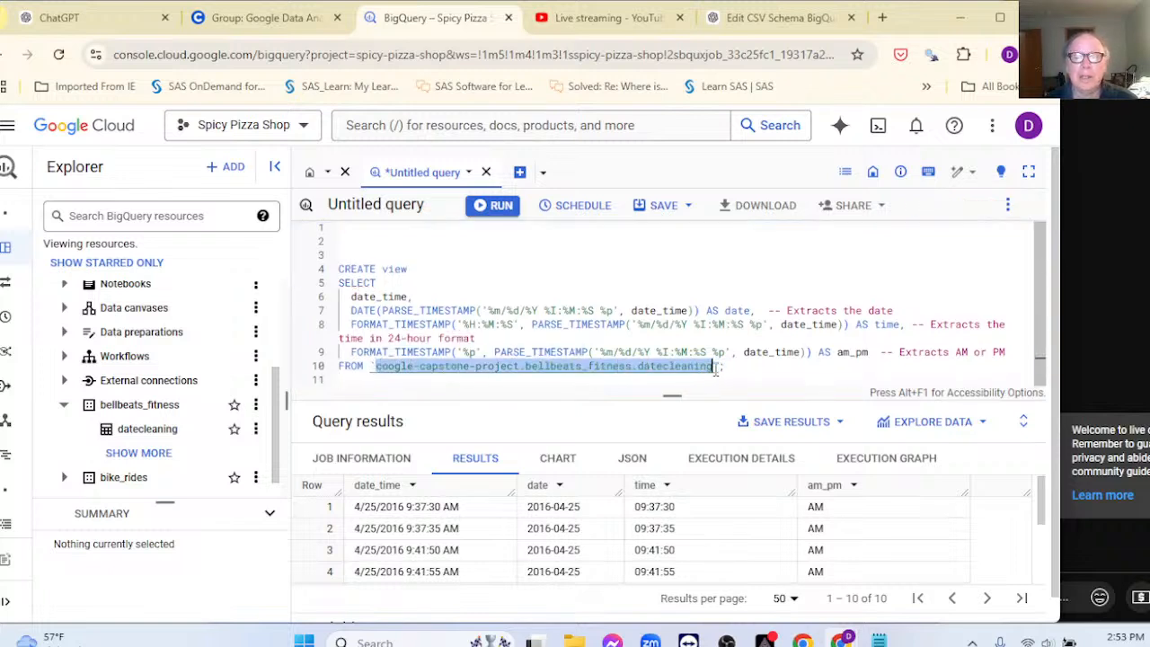
click(714, 372)
double_click(714, 370)
key(ctrl+c)
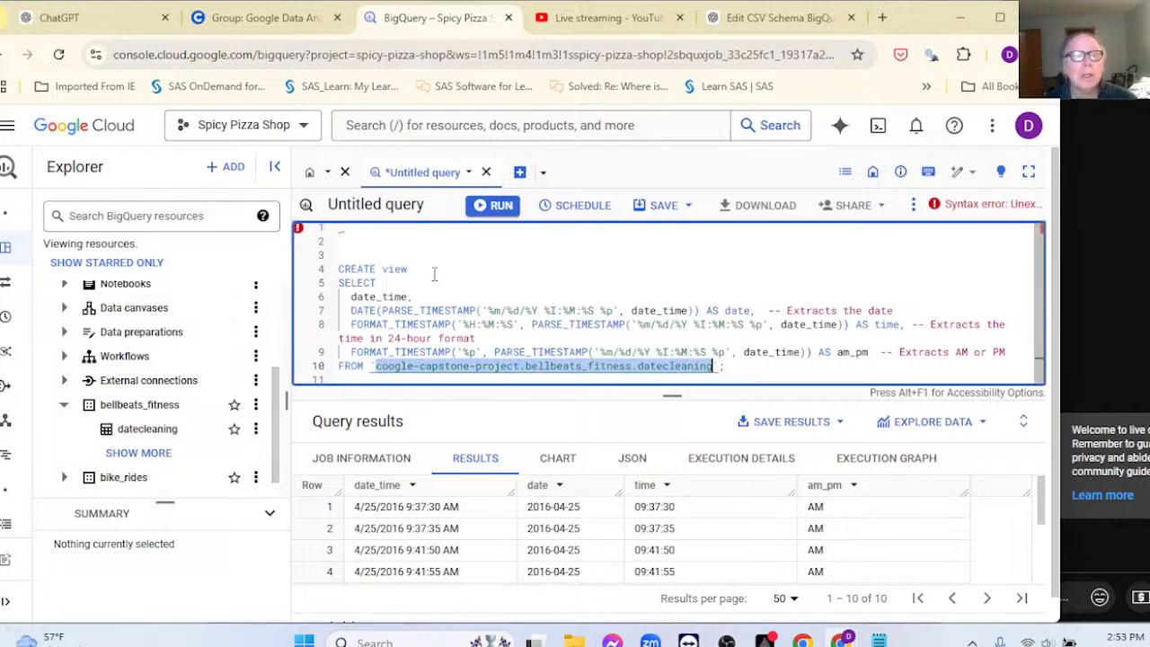
click(467, 273)
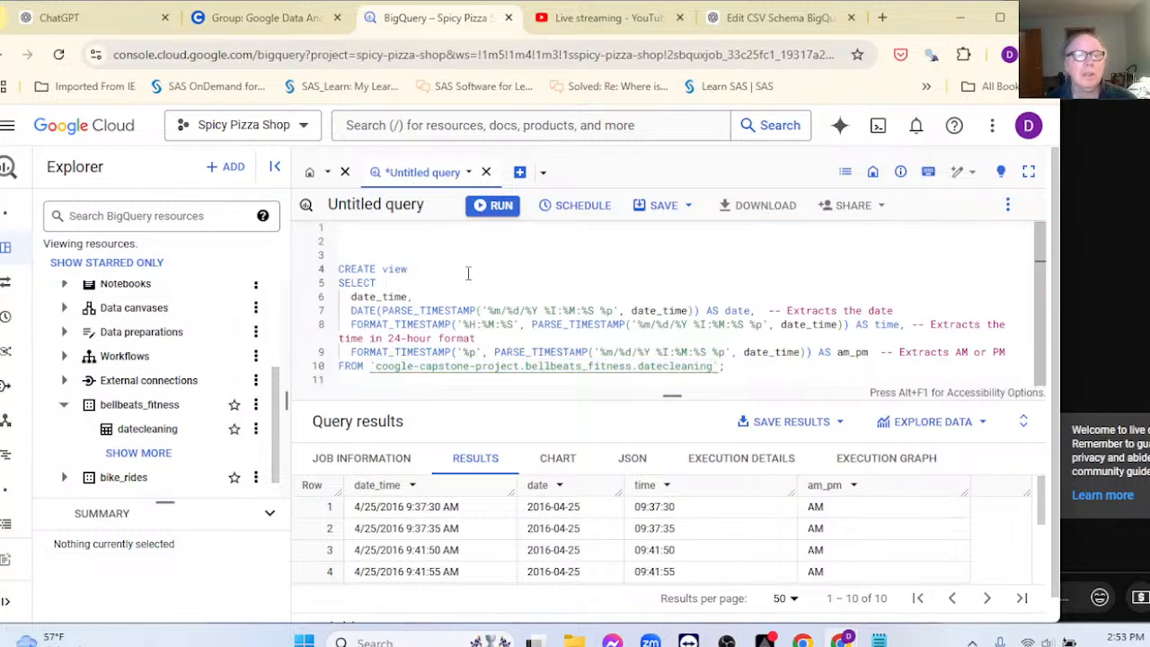
key(ctrl+v)
text(.)
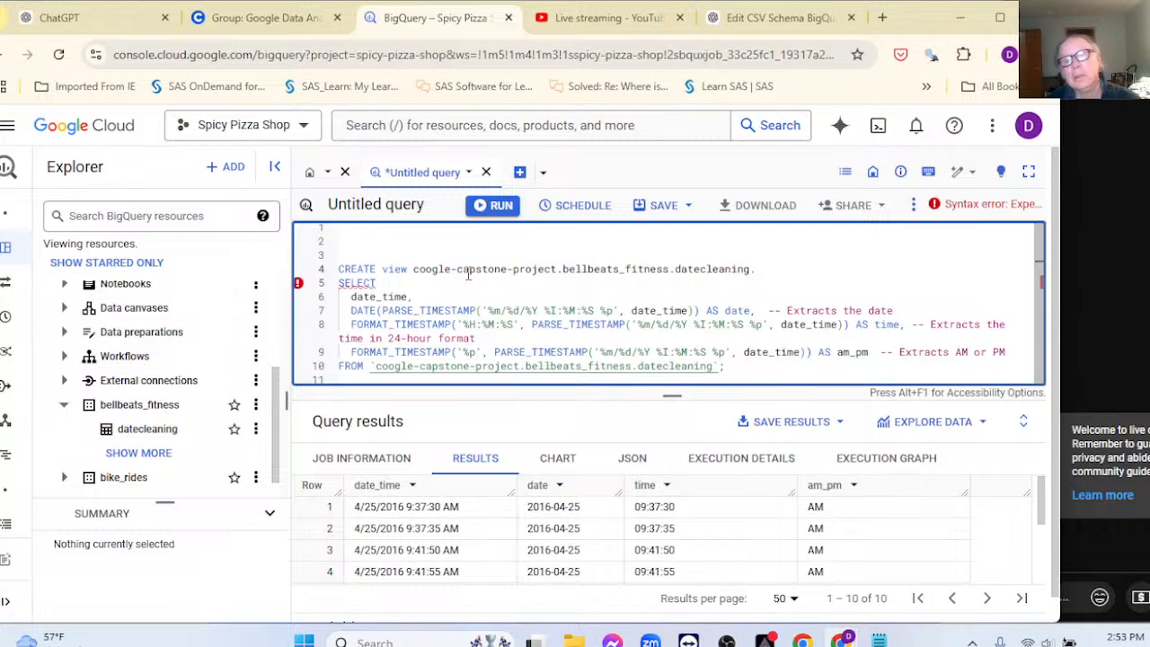
text(cleane)
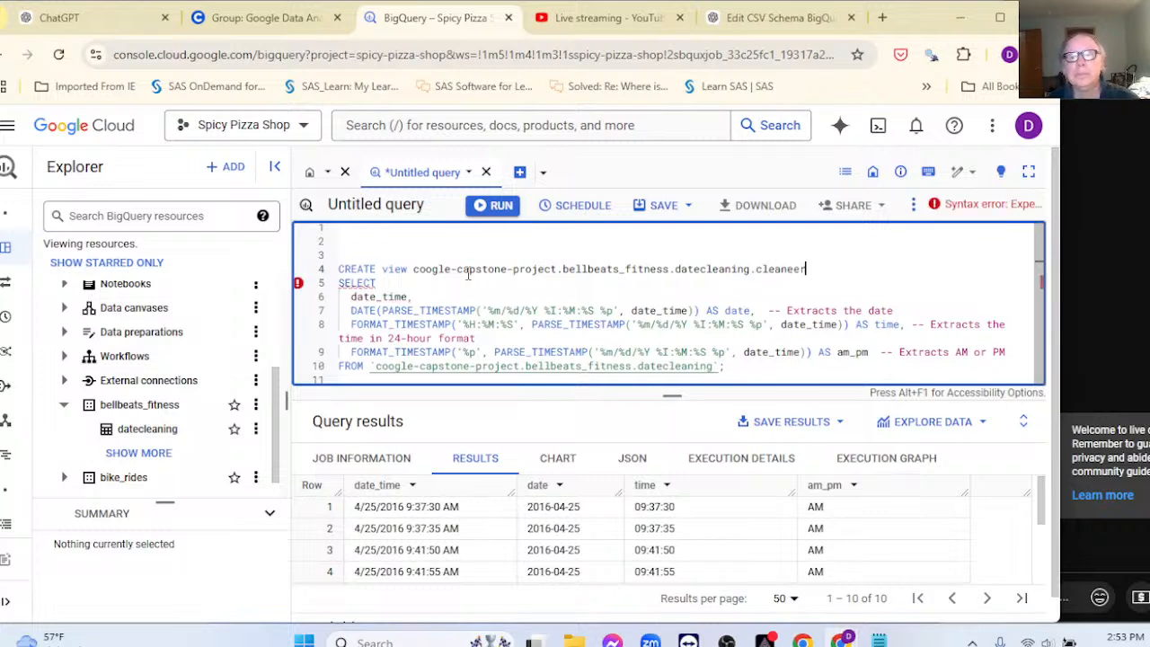
text(r)
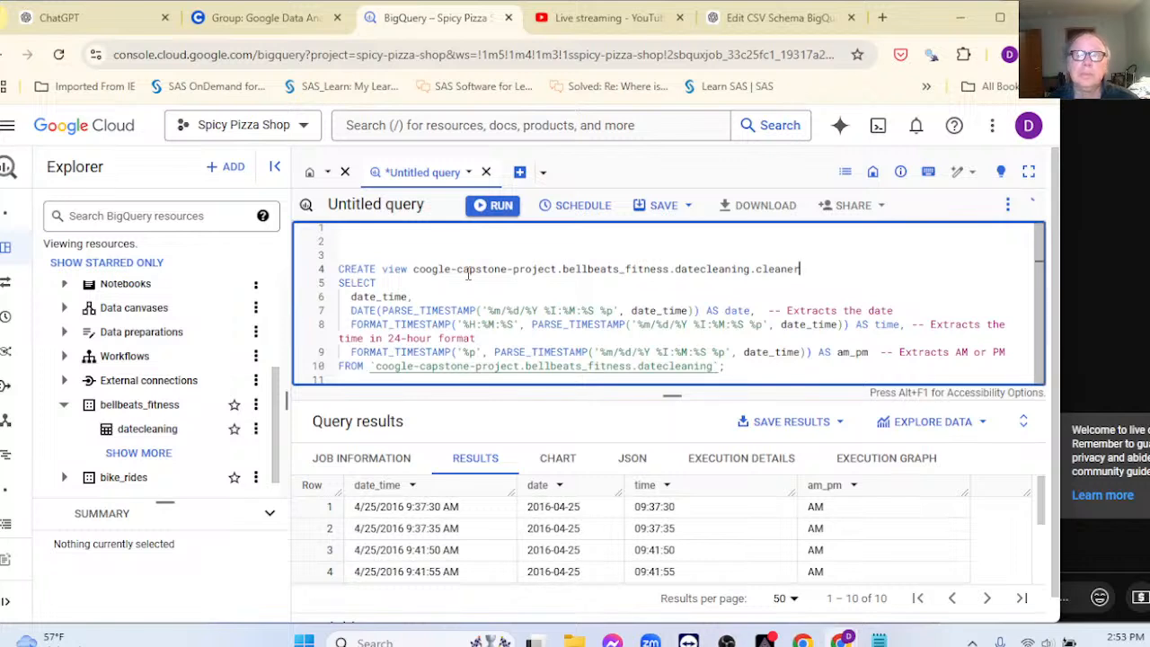
key(BackSpace)
key(BackSpace)
key(BackSpace)
key(BackSpace)
key(BackSpace)
key(BackSpace)
key(BackSpace)
text(da)
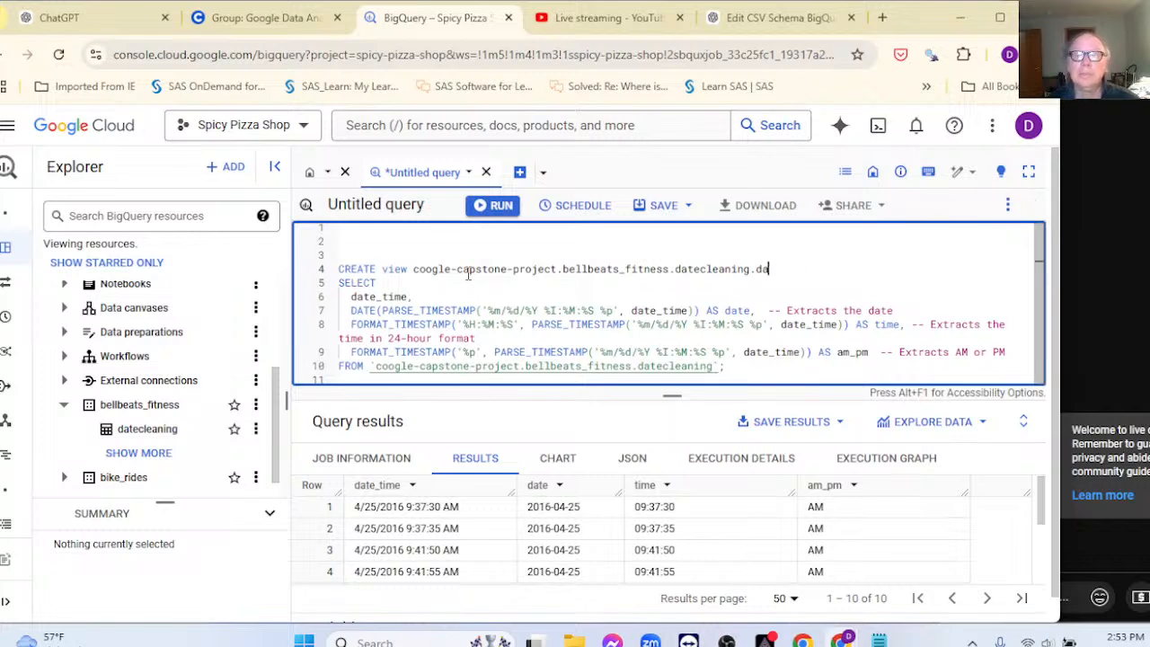
text(tes_)
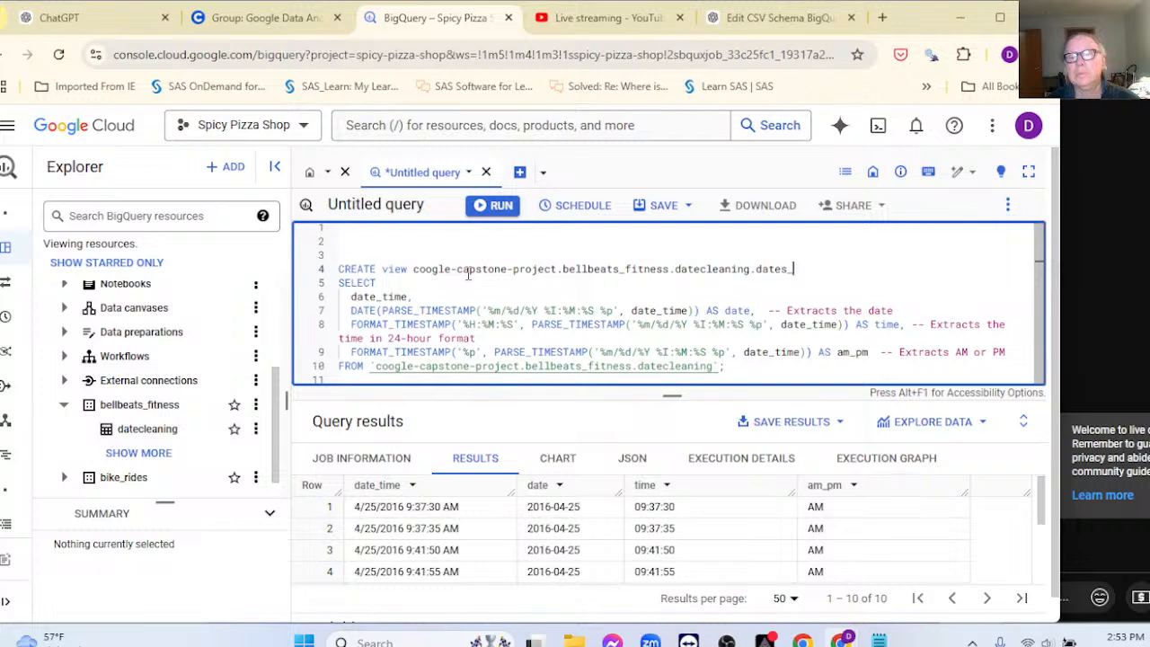
text(working A)
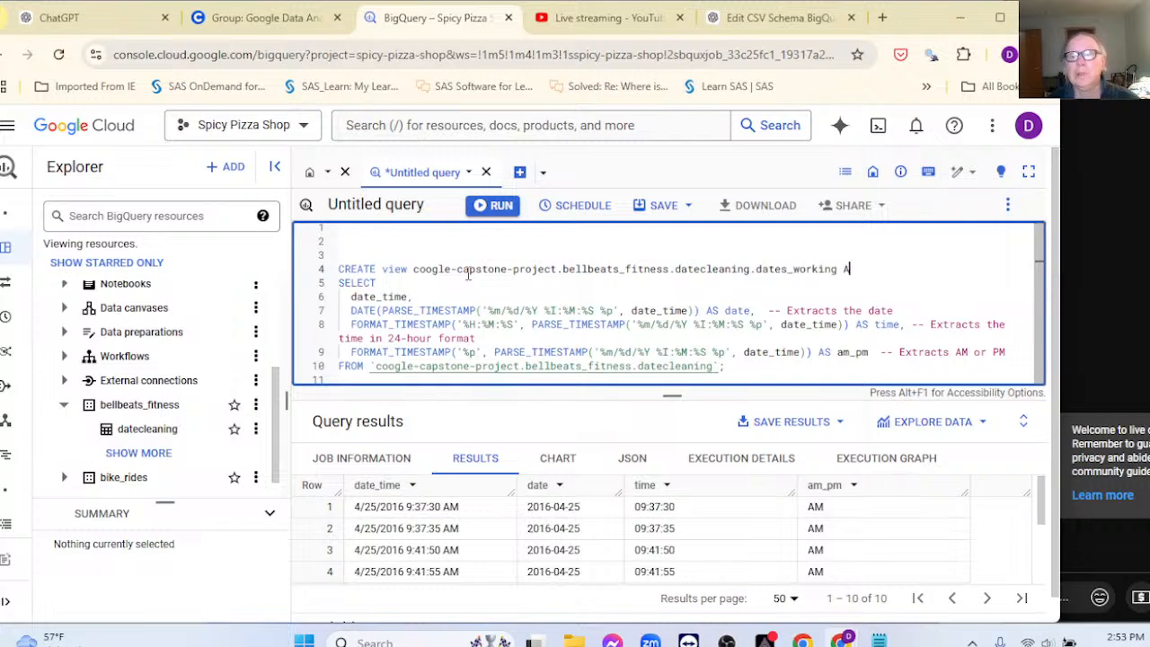
text(S)
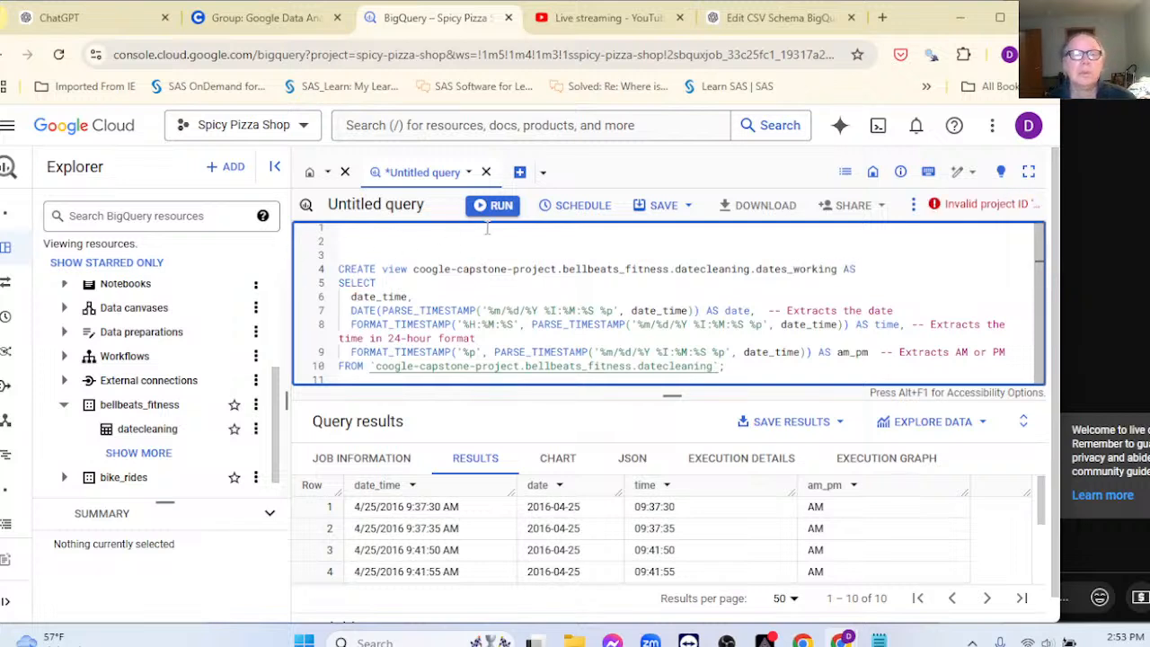
click(495, 205)
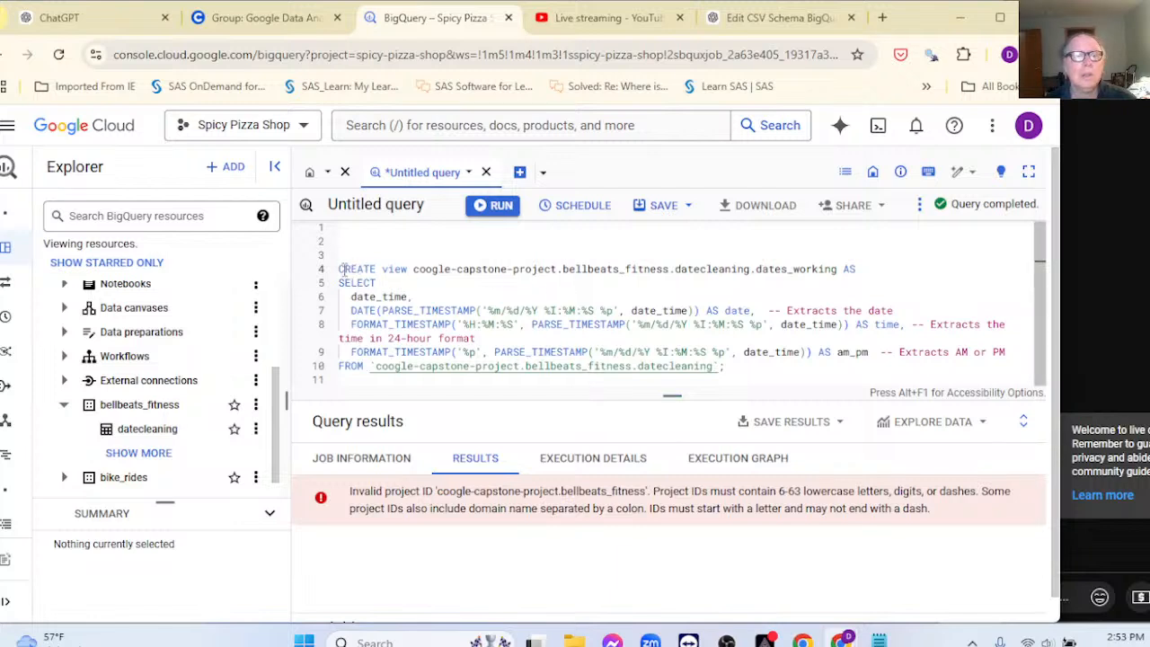
Step: Delete the CREATE view line and its blank line, then open the SAVE dropdown
drag(864, 268, 339, 269)
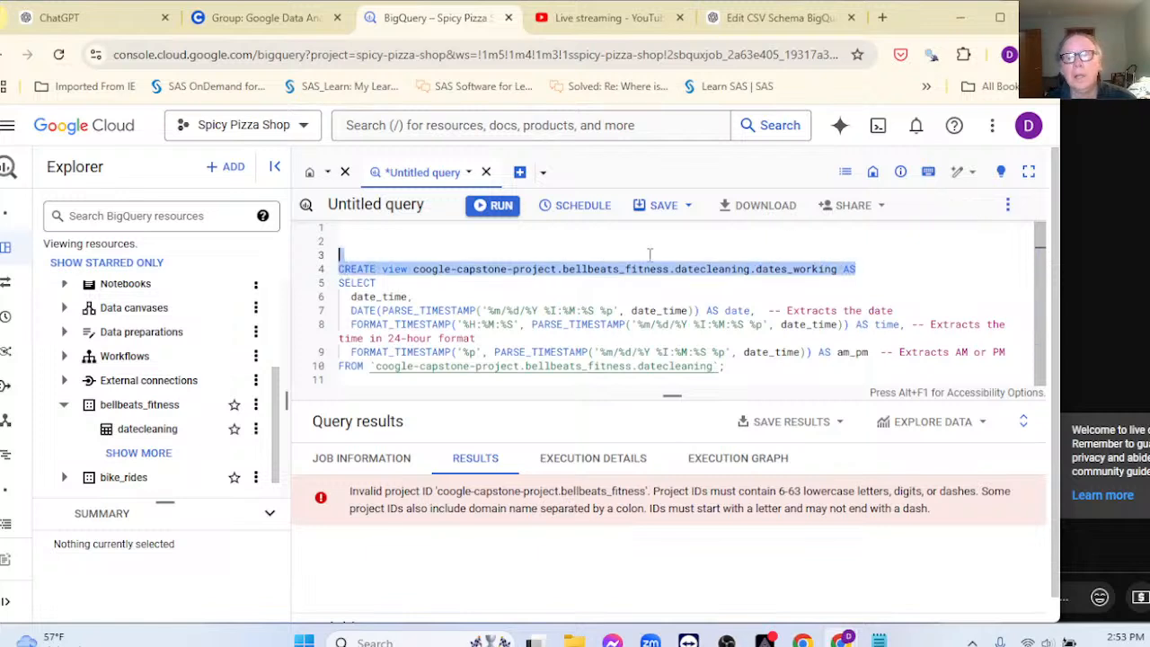
key(BackSpace)
key(BackSpace)
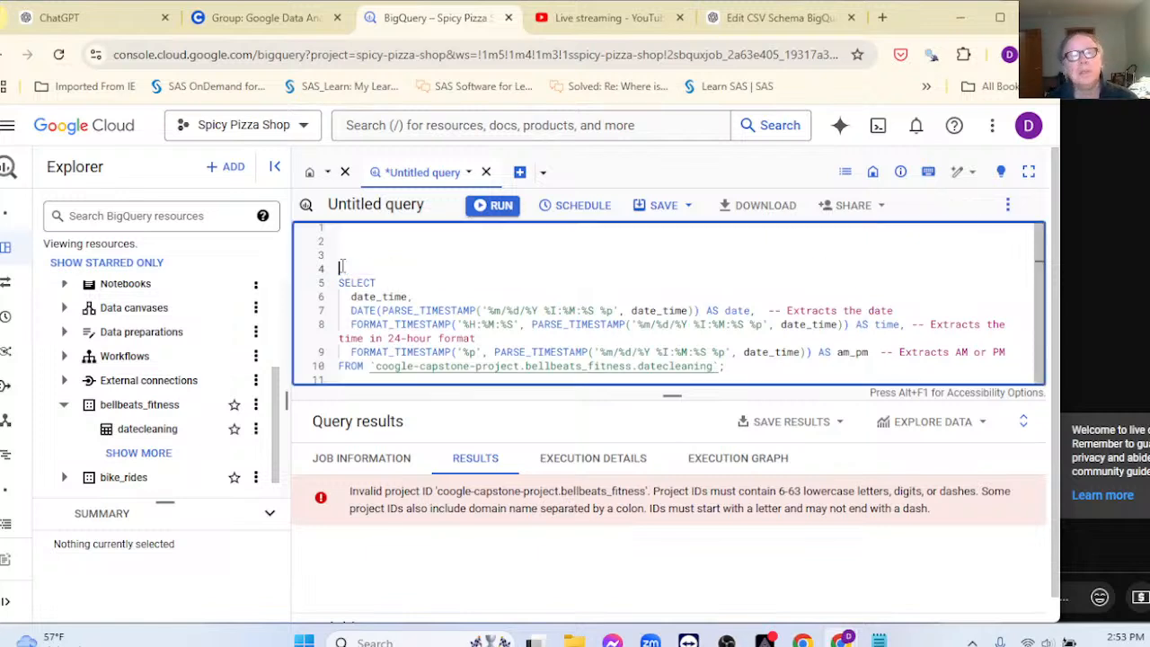
key(BackSpace)
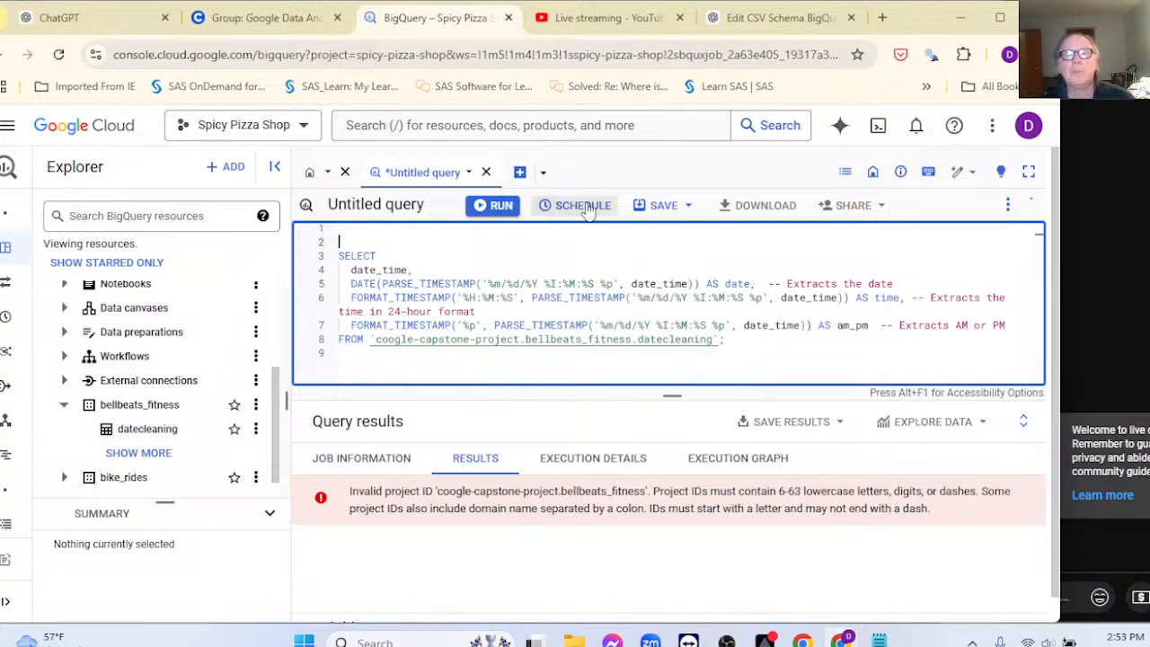
click(665, 212)
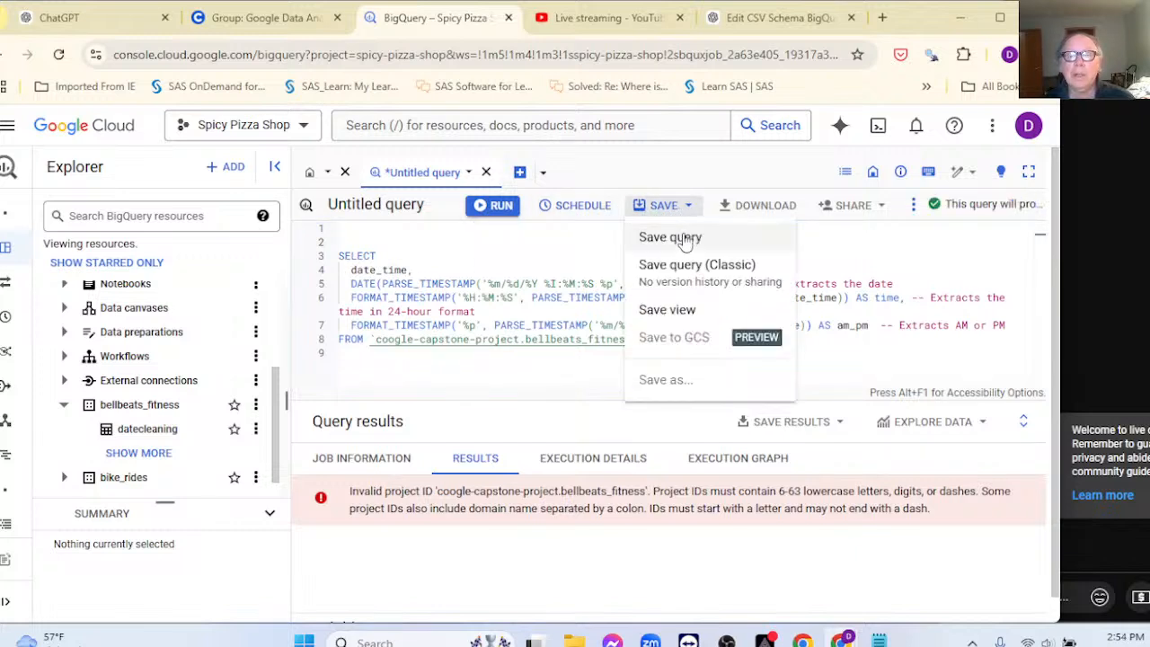
Step: Save the query with Save query under the name 'splitting_dates'
click(685, 237)
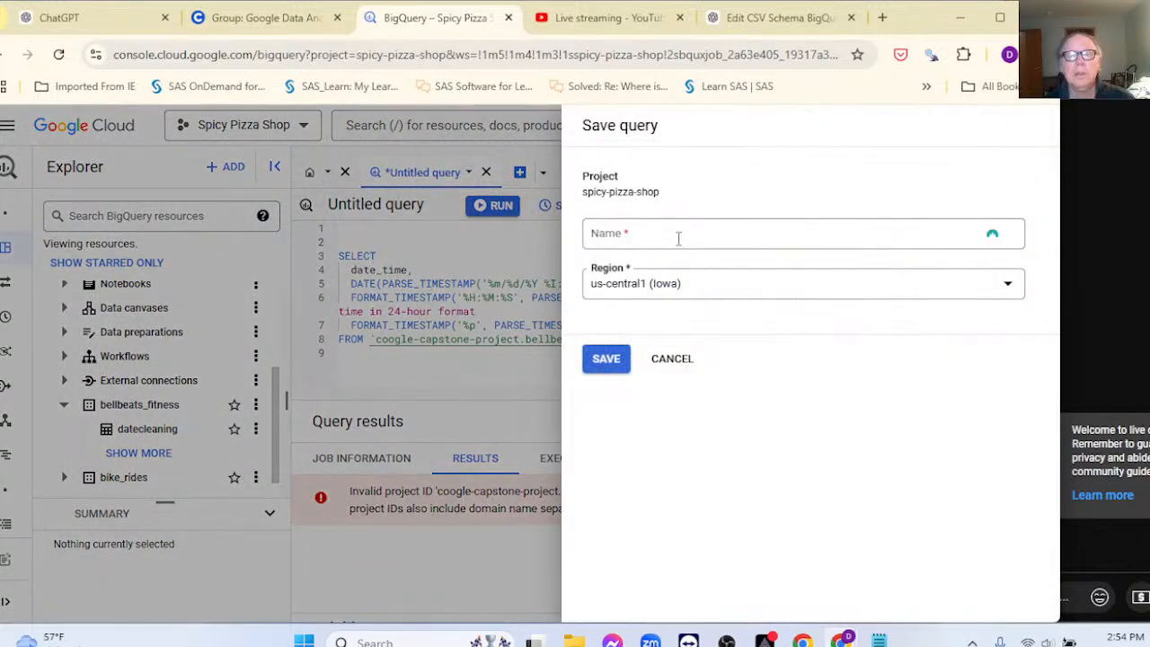
click(672, 235)
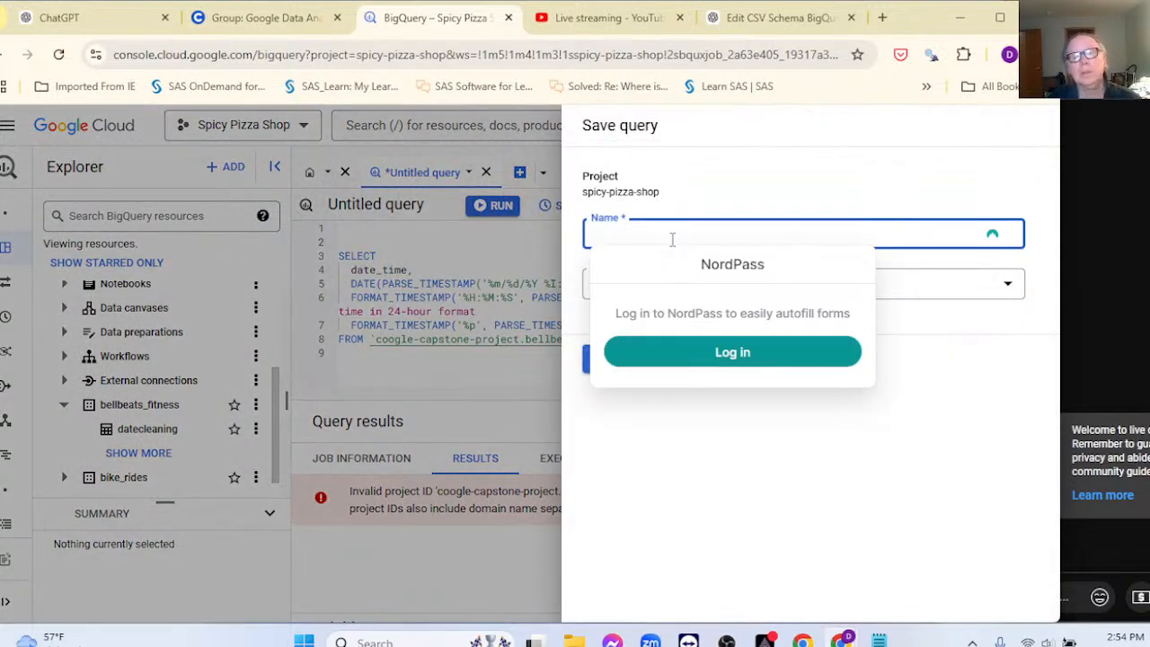
text(works)
key(BackSpace)
key(BackSpace)
key(BackSpace)
key(BackSpace)
key(BackSpace)
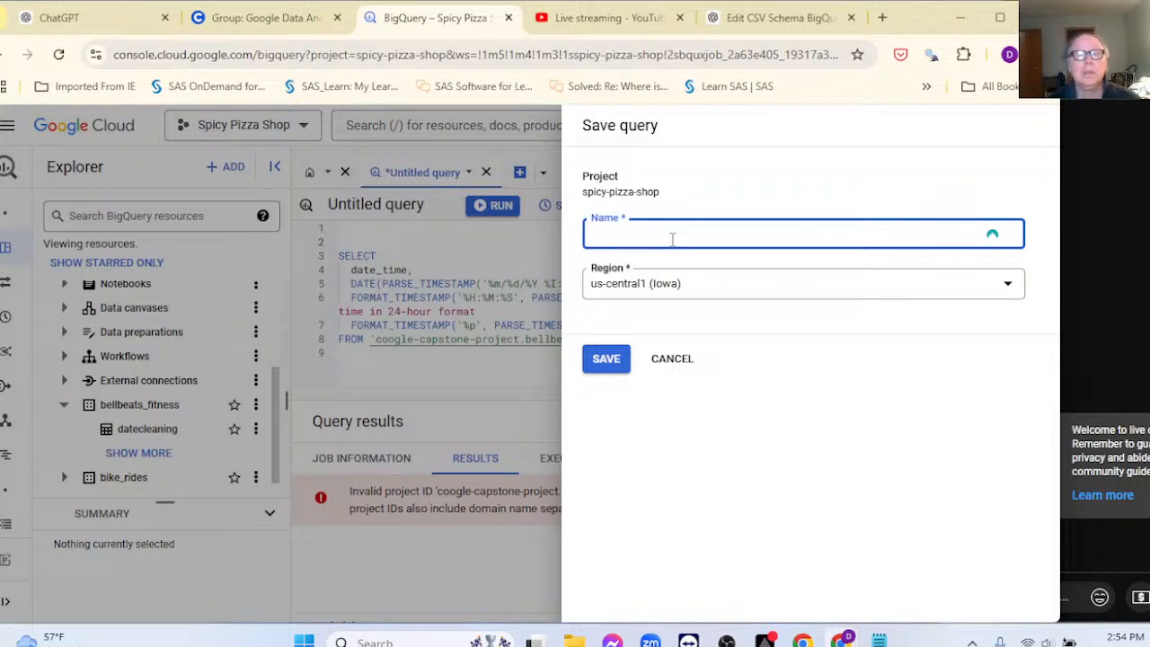
text(wor)
key(BackSpace)
key(BackSpace)
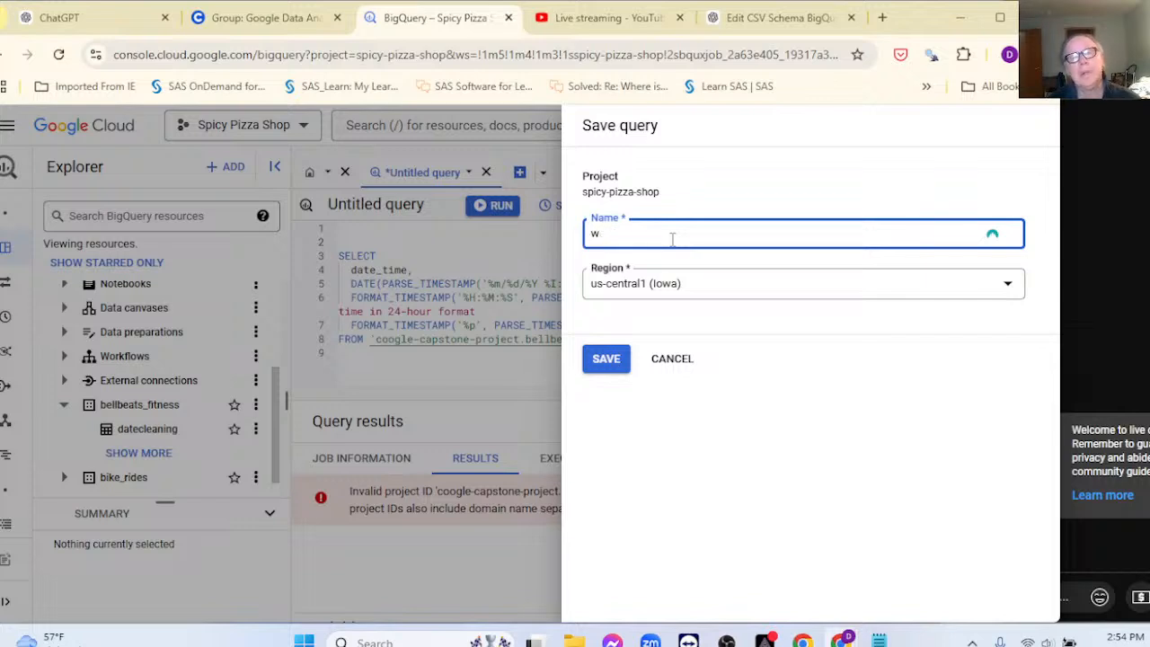
text(splitting)
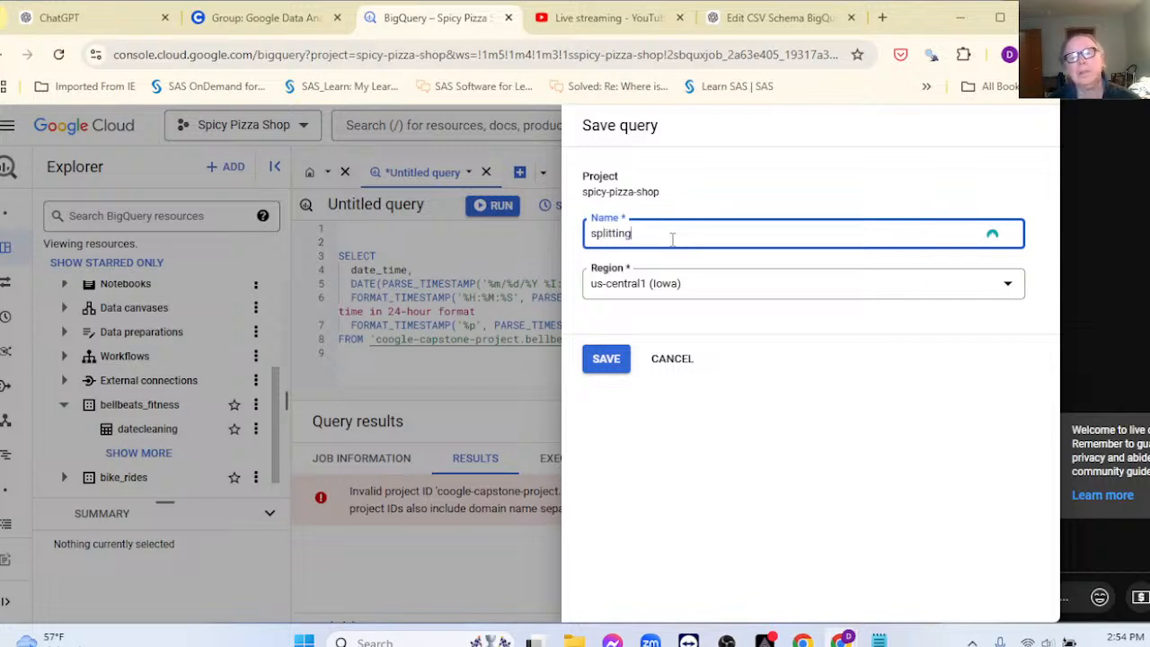
text(_dates)
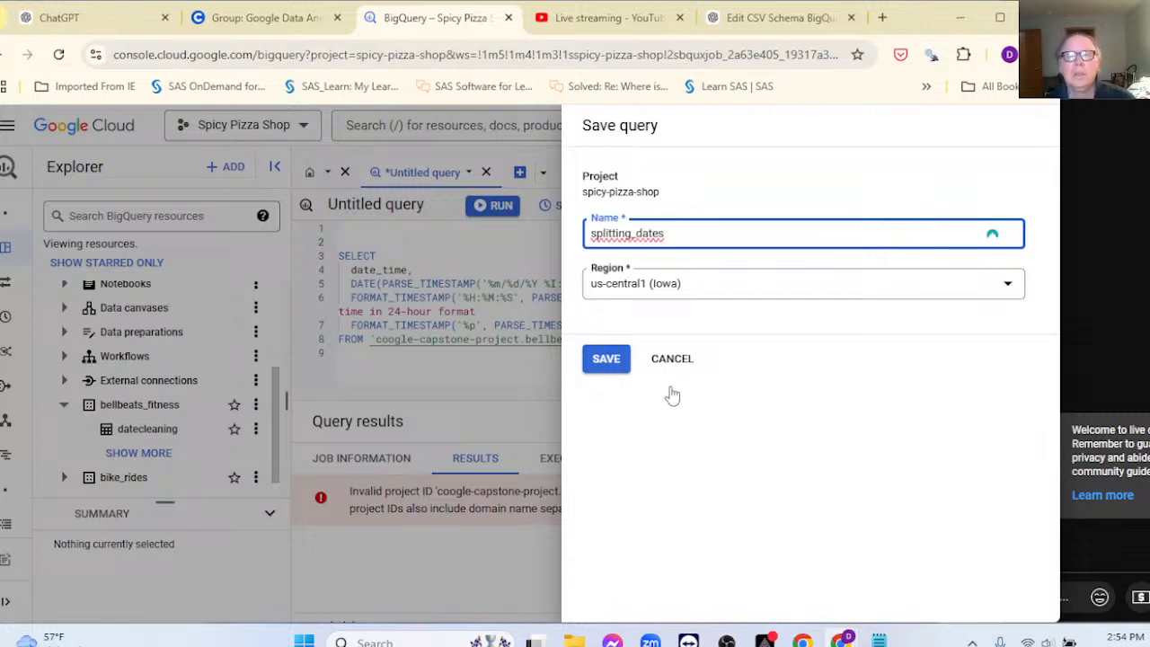
click(607, 360)
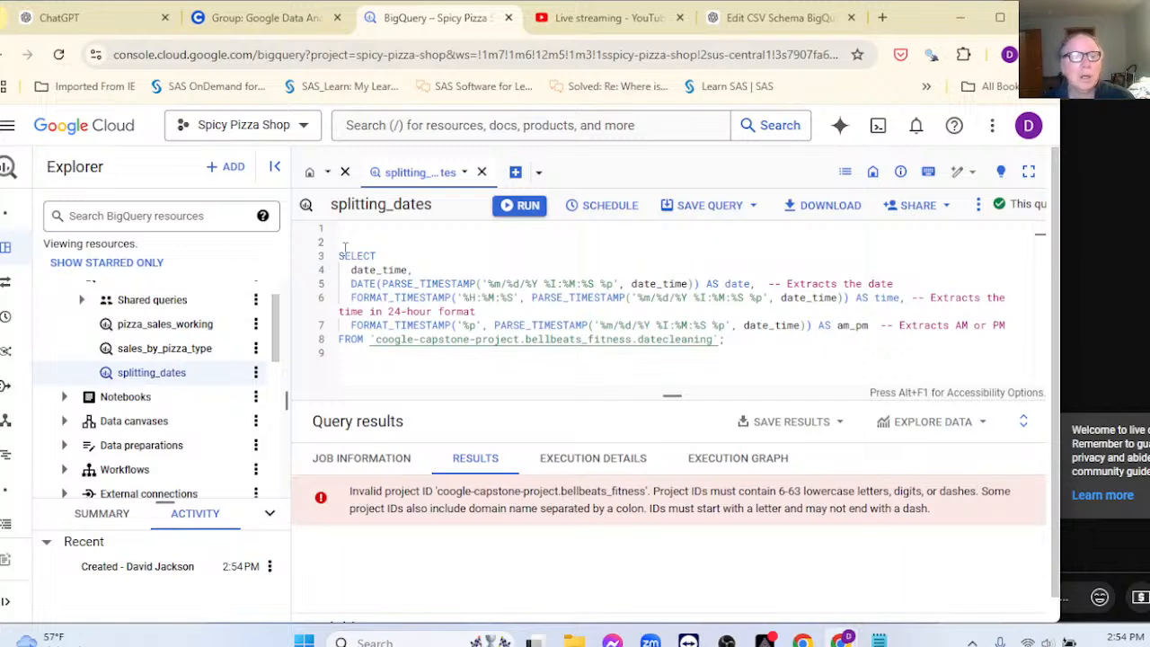
Step: Run the whole splitting_dates query, returning 2483658 rows, and start a Win+Shift+S snip
drag(340, 255, 763, 348)
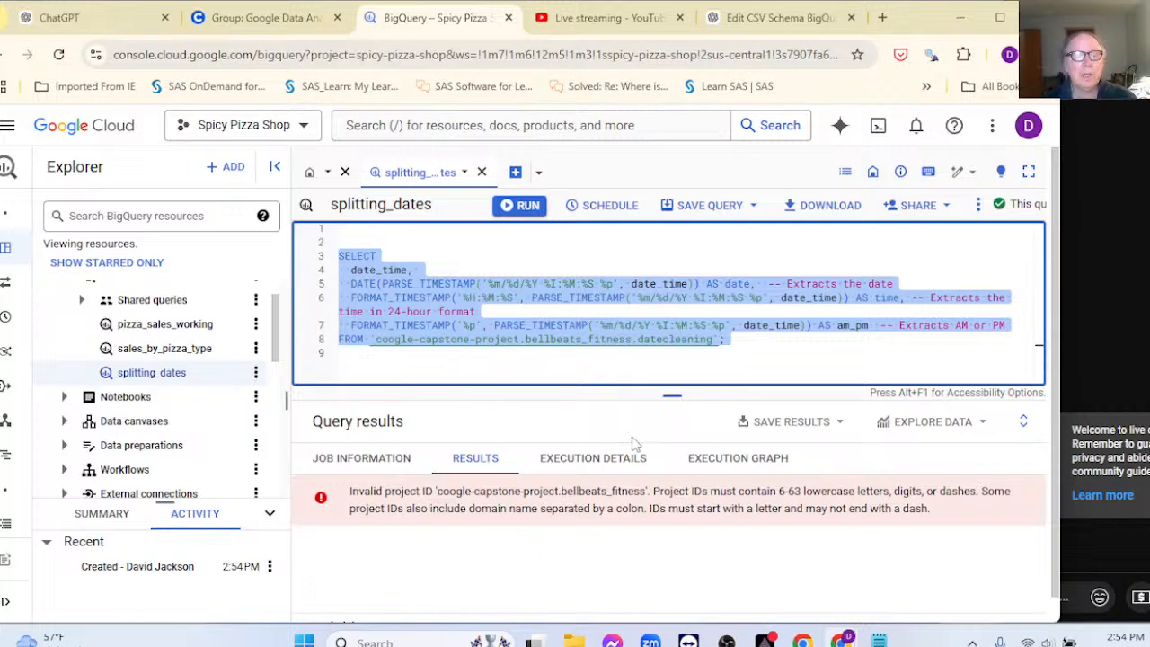
click(527, 206)
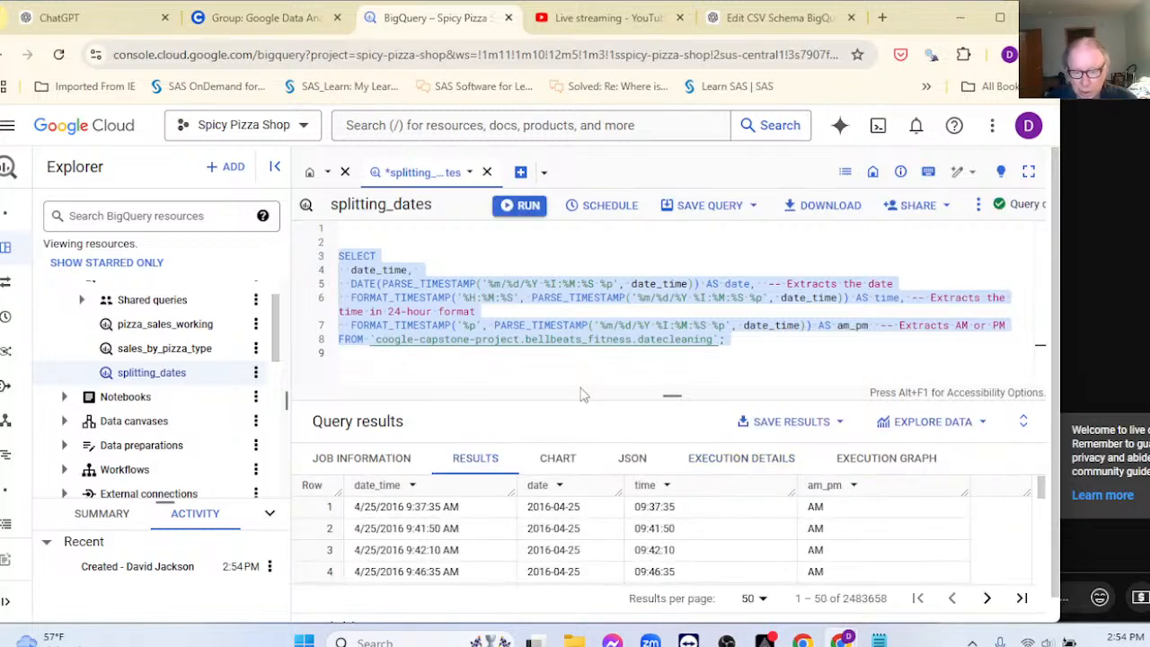
key(super+shift+s)
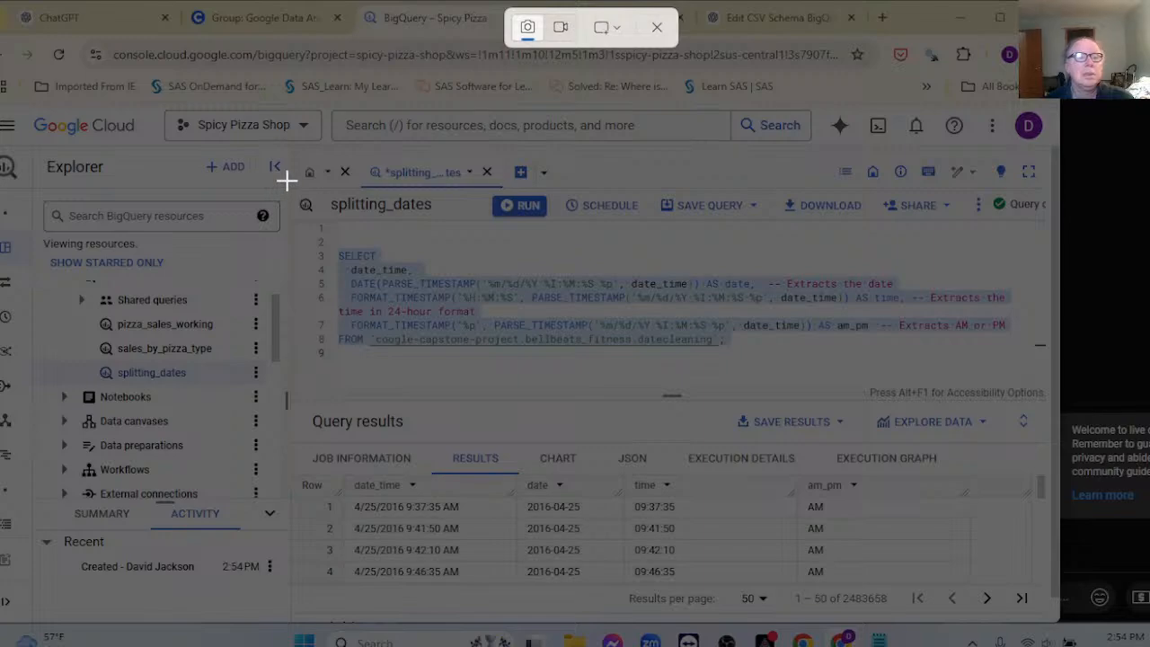